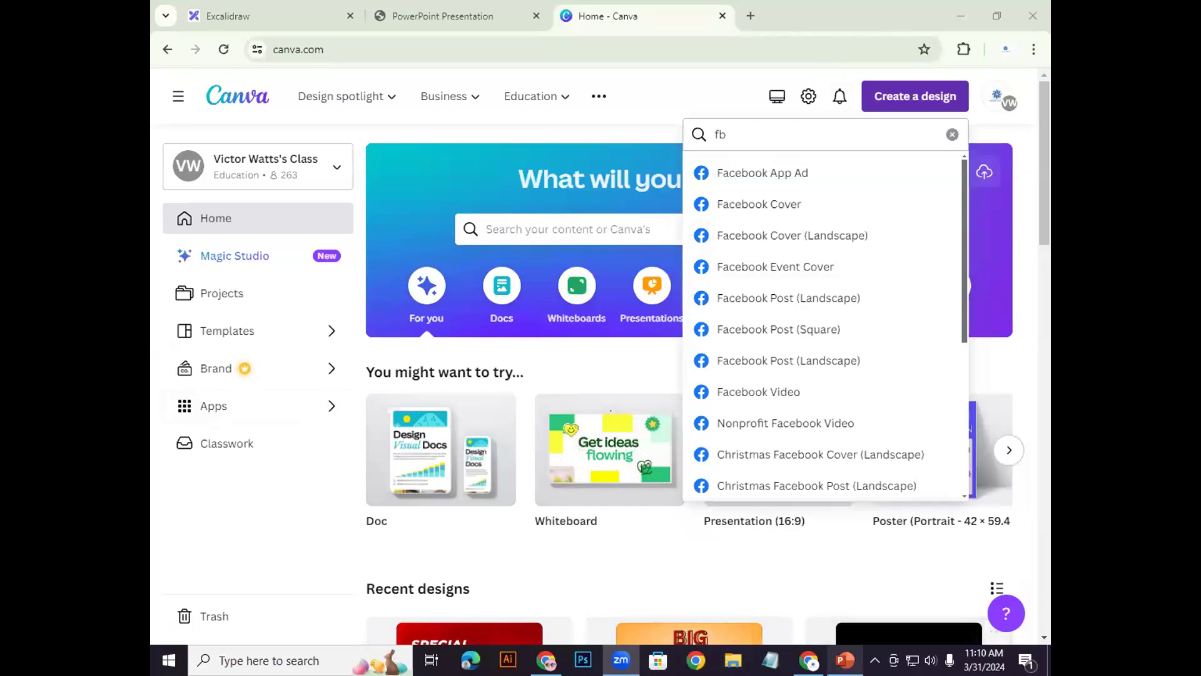
Step: Check the social media sizes slide in PowerPoint, then search Canva's design types for "fb"
click(842, 660)
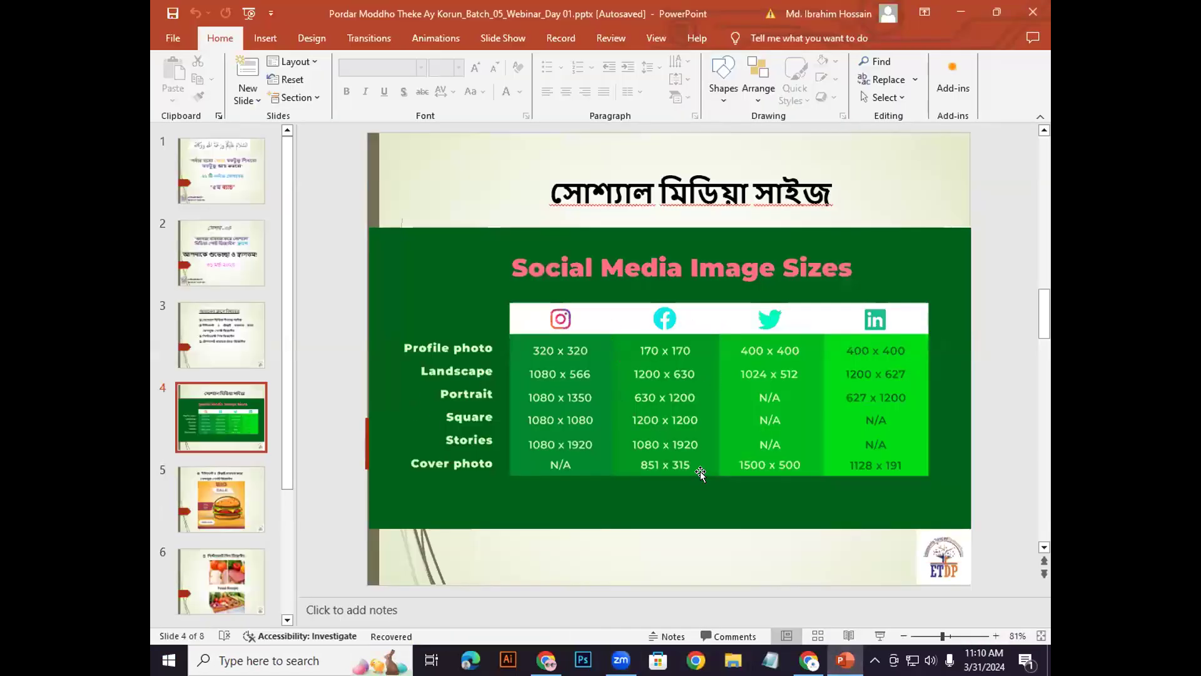
click(809, 659)
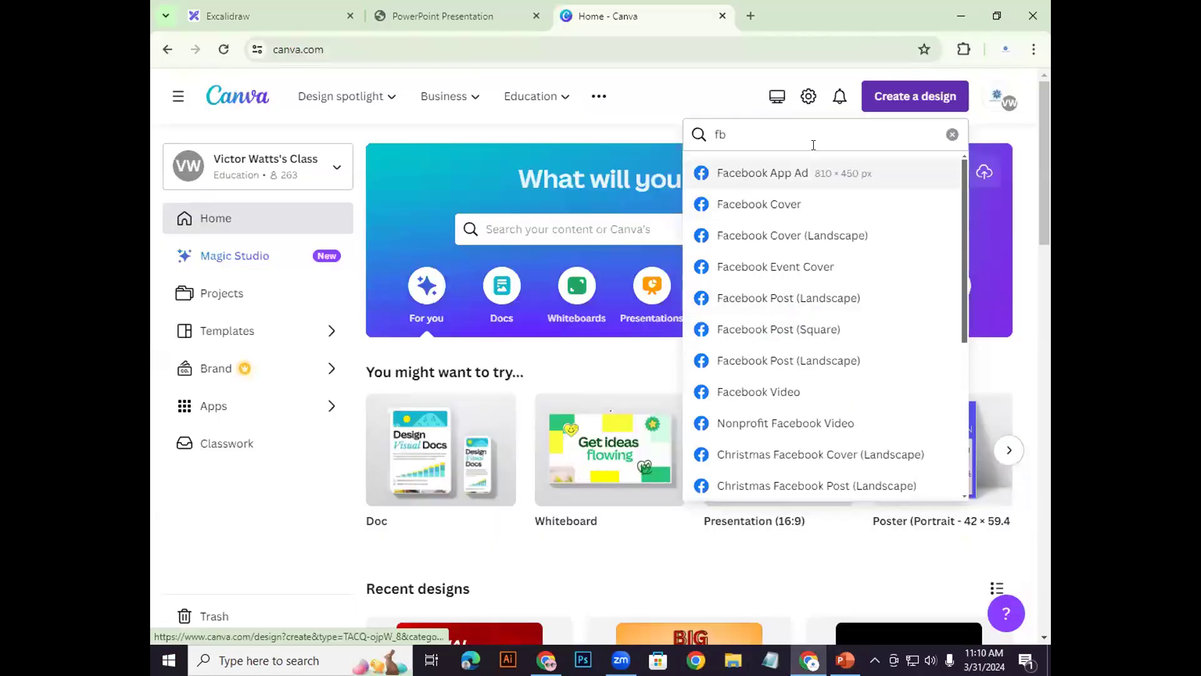
double_click(717, 135)
key(BackSpace)
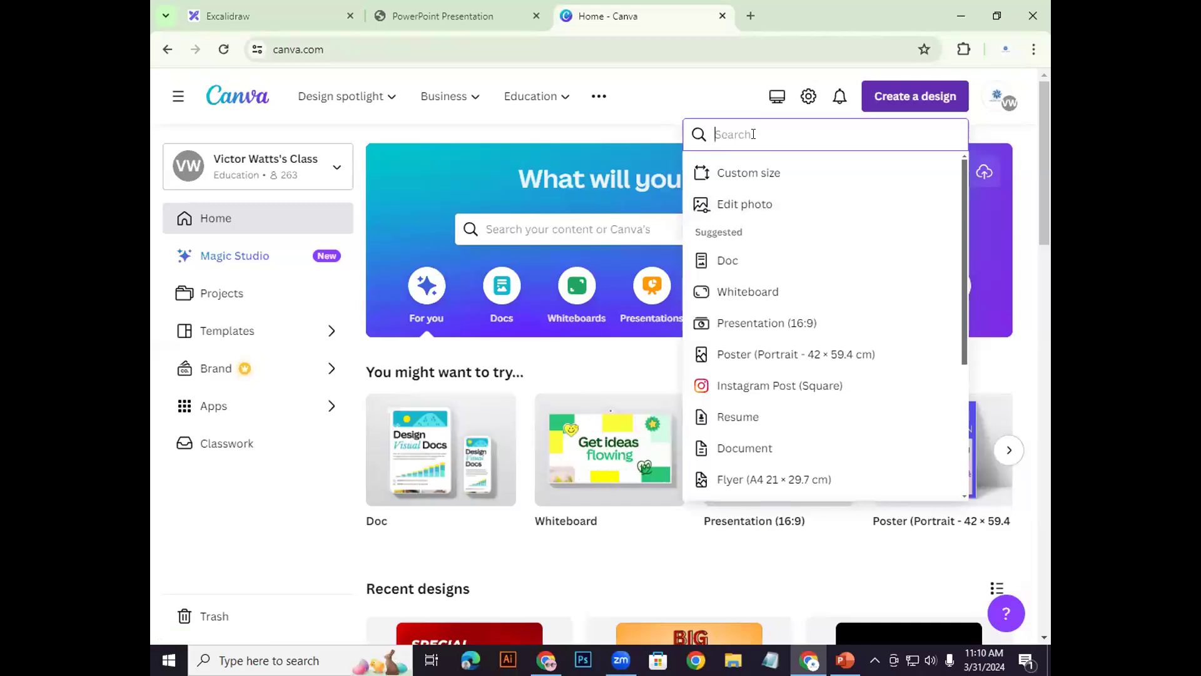
text(fb)
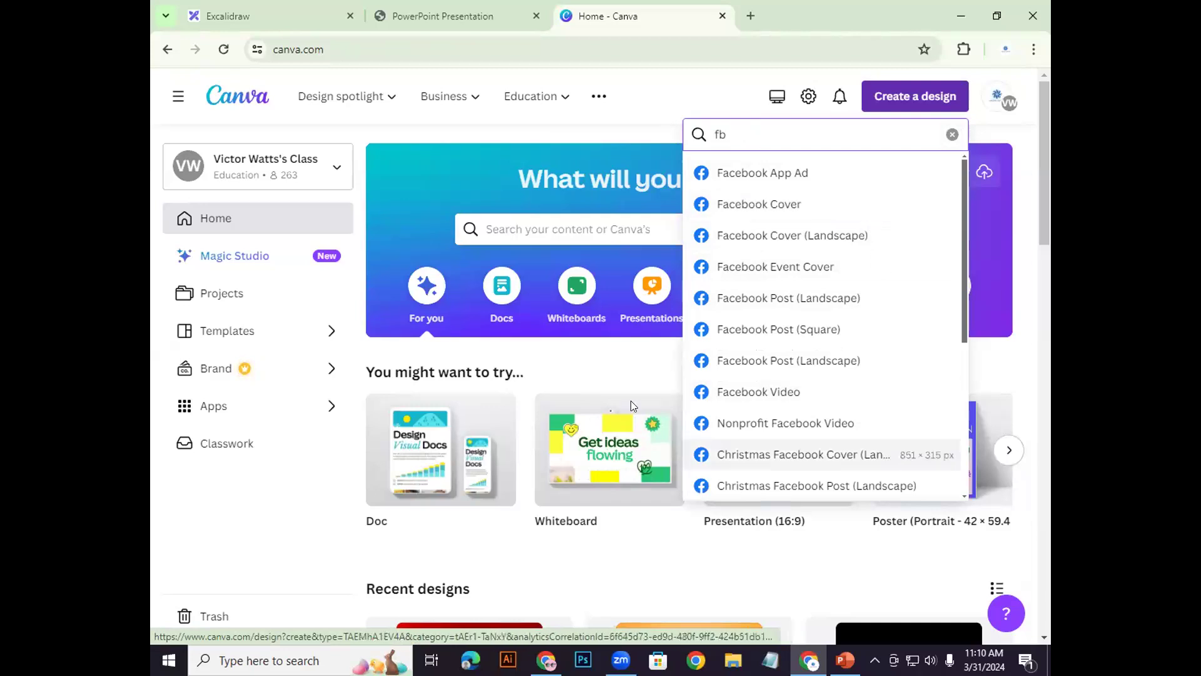
Step: Search the design types for "i" instead and look through the Instagram formats and their sizes
drag(727, 134, 698, 134)
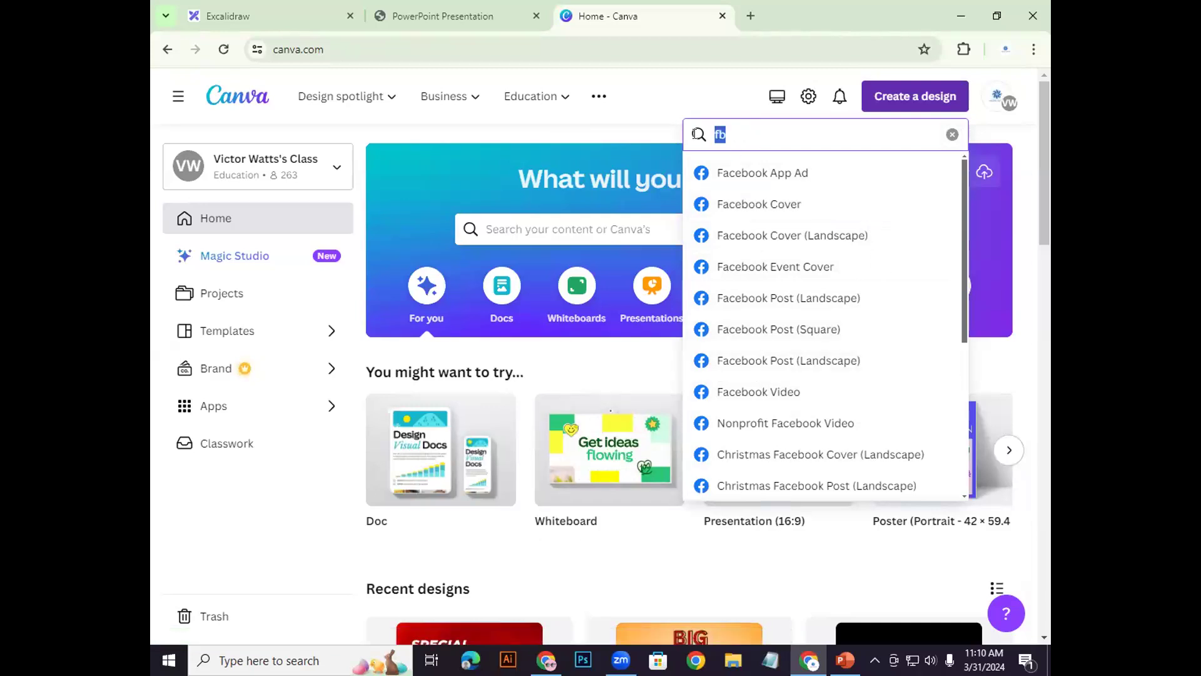
key(BackSpace)
text(i)
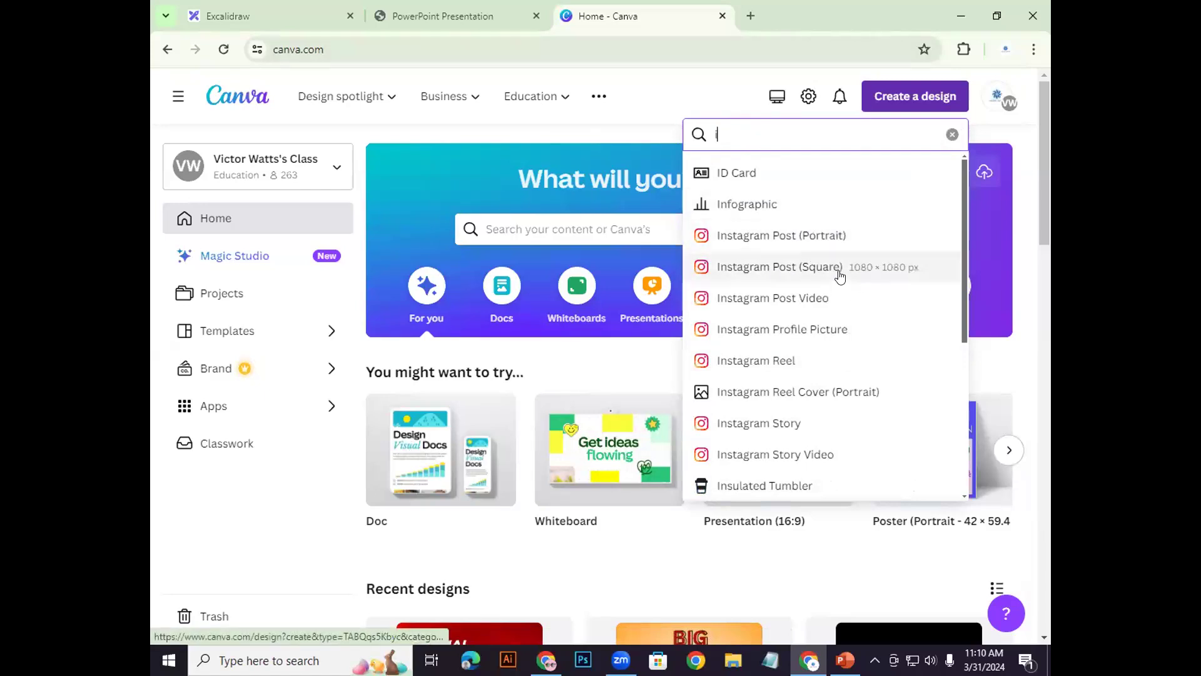
scroll(822, 238, down, 1)
scroll(822, 238, up, 1)
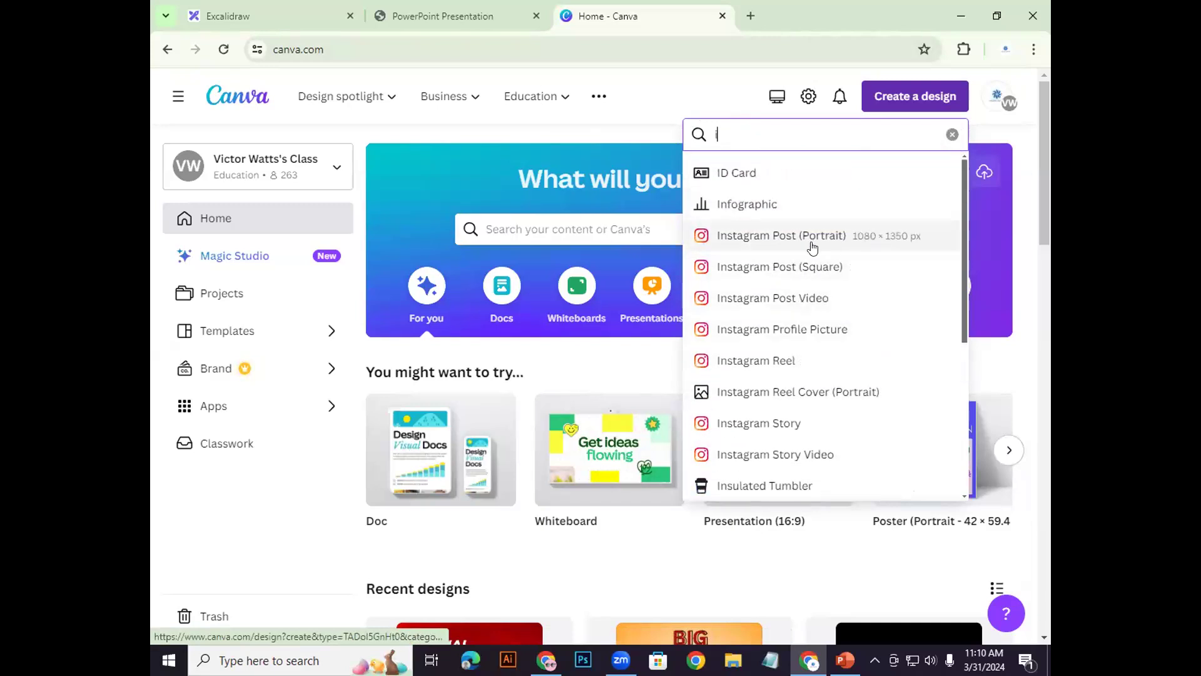
scroll(822, 294, down, 3)
scroll(821, 301, up, 3)
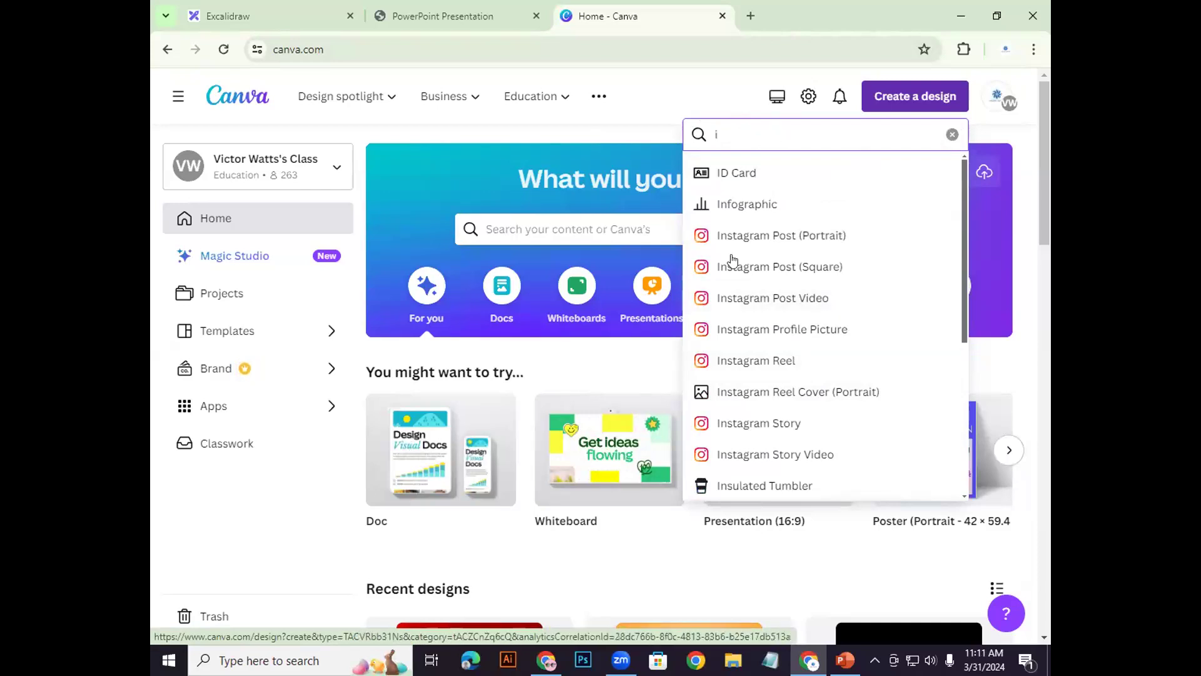
Step: Switch to PowerPoint and view the Big Sale burger post on slide 5 at 100% zoom
click(844, 659)
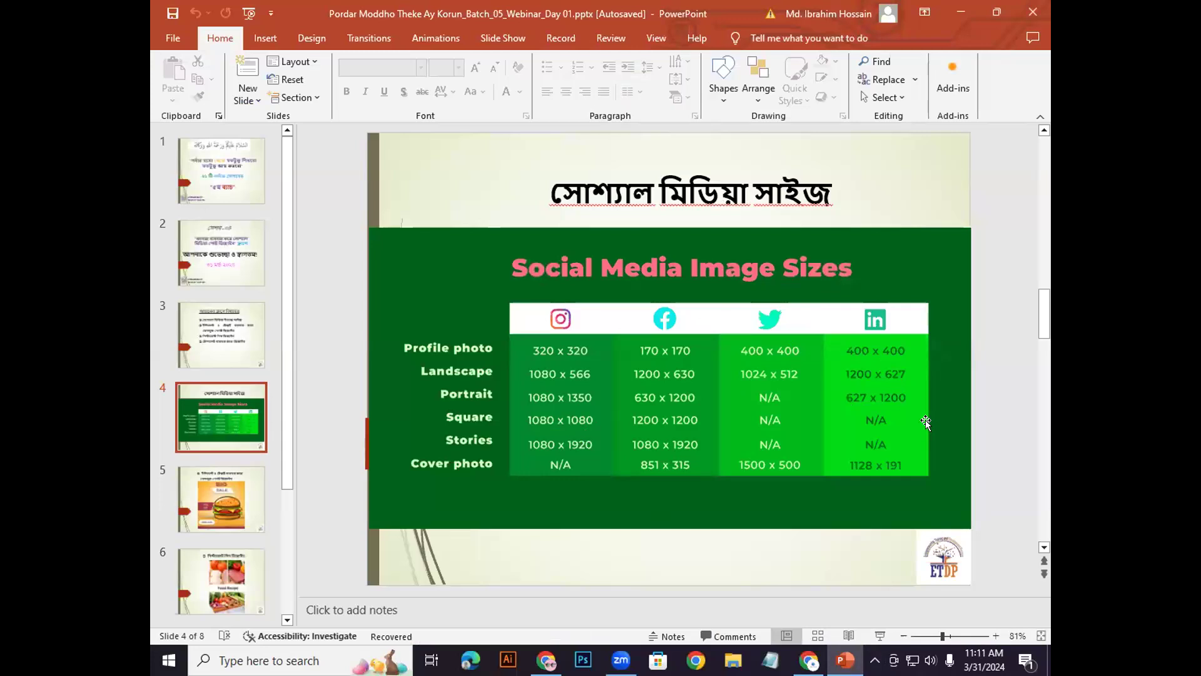
scroll(914, 433, down, 2)
scroll(914, 433, up, 1)
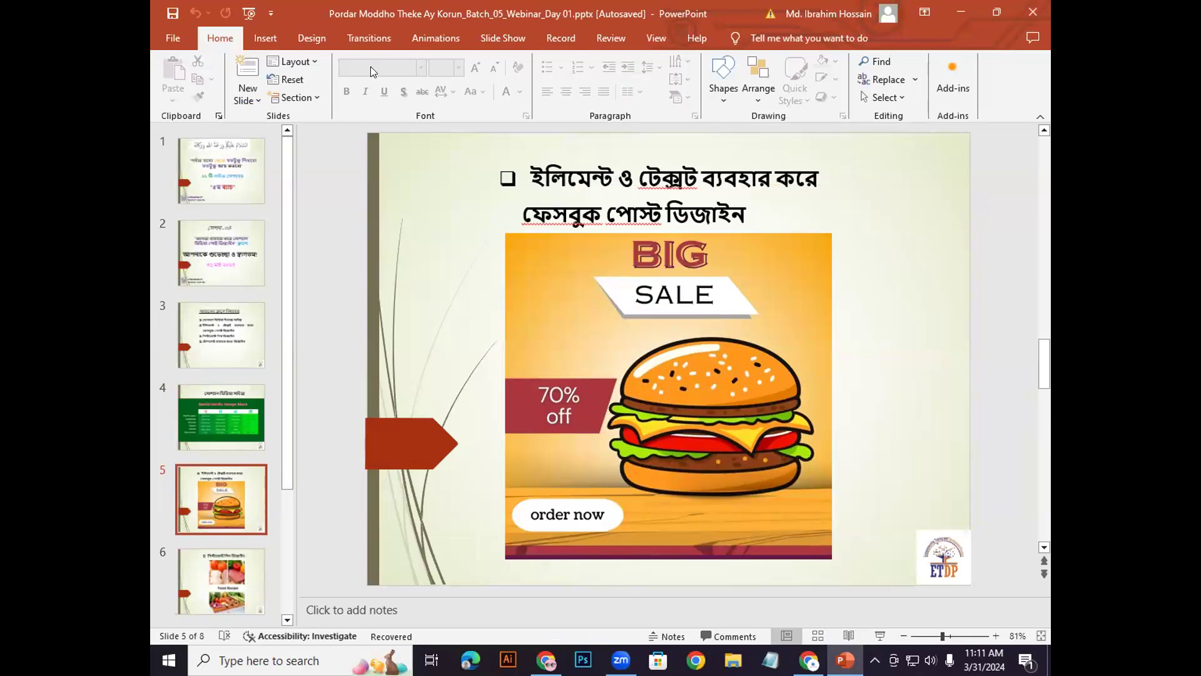
click(944, 635)
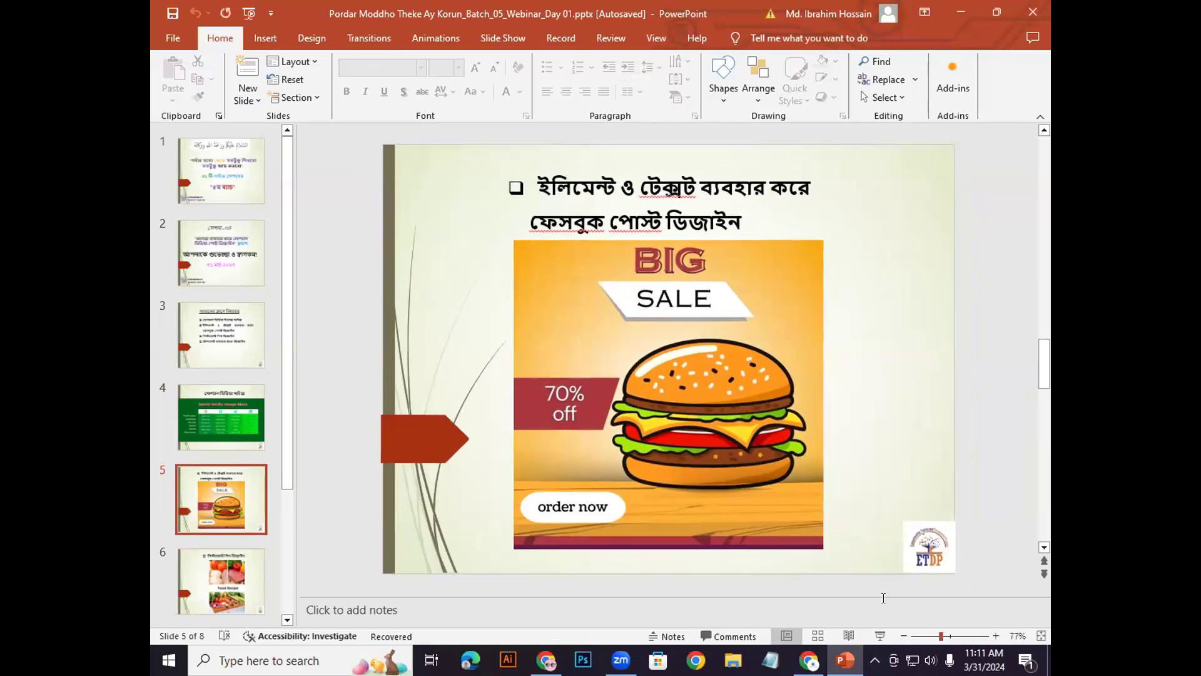
click(945, 636)
scroll(864, 413, down, 2)
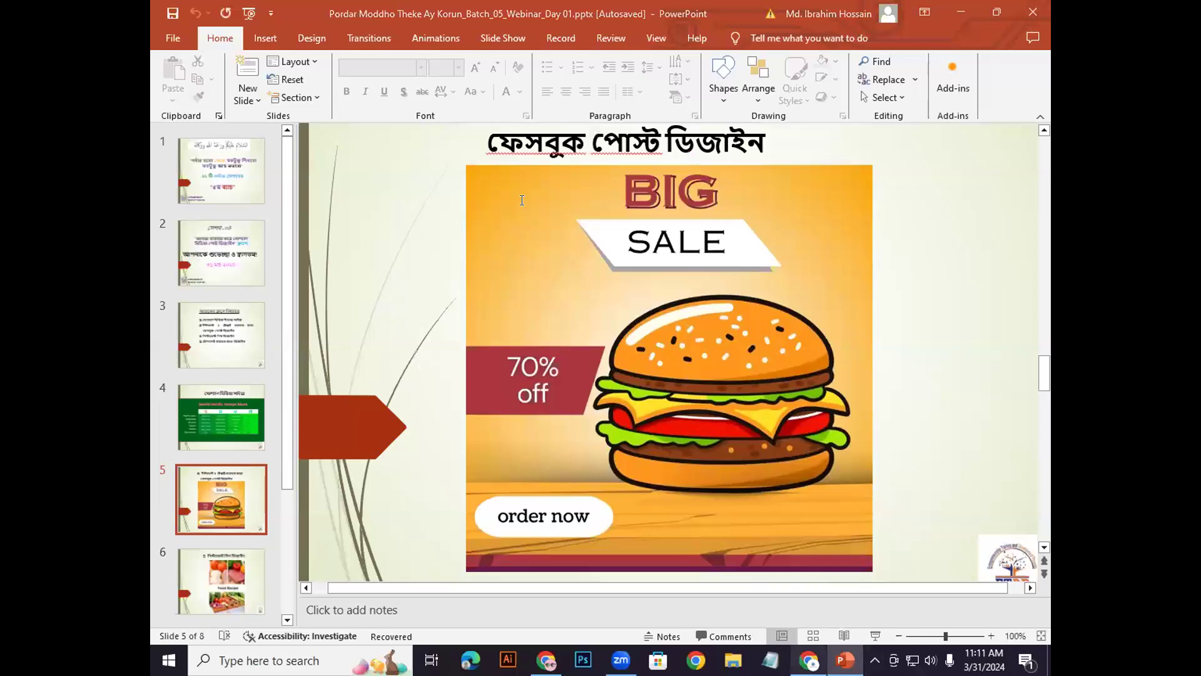
Step: Switch to Canva and create a new custom-size design of 1080 × 1080 px
key(alt+Tab)
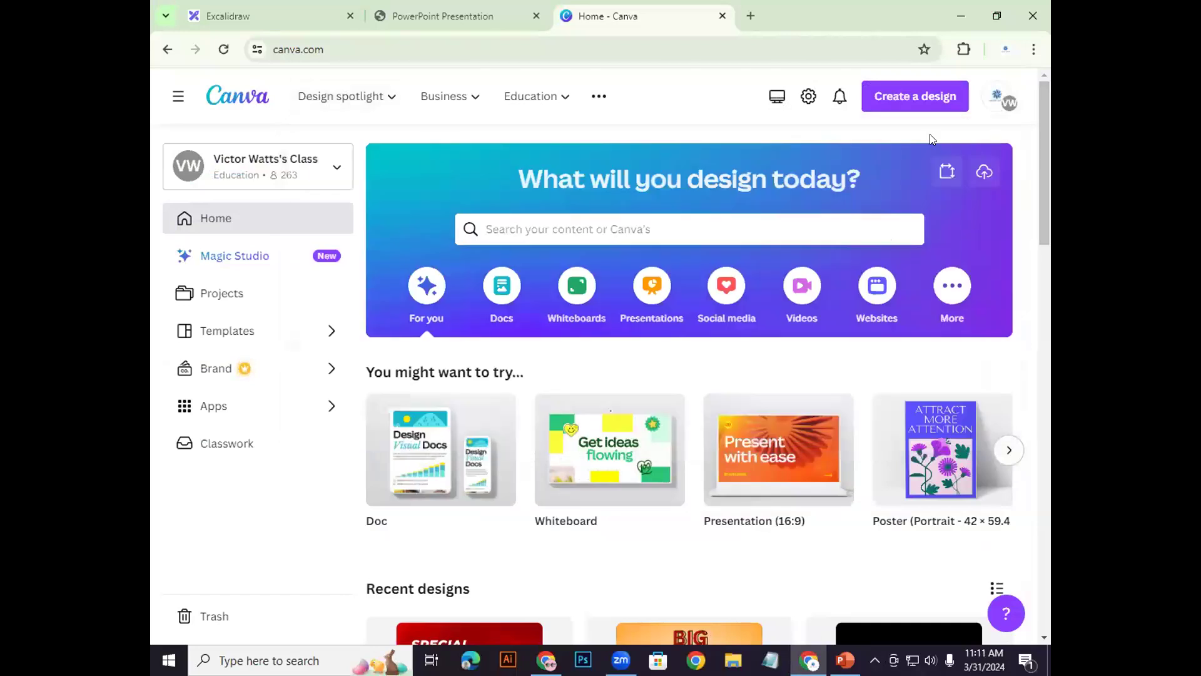
click(910, 97)
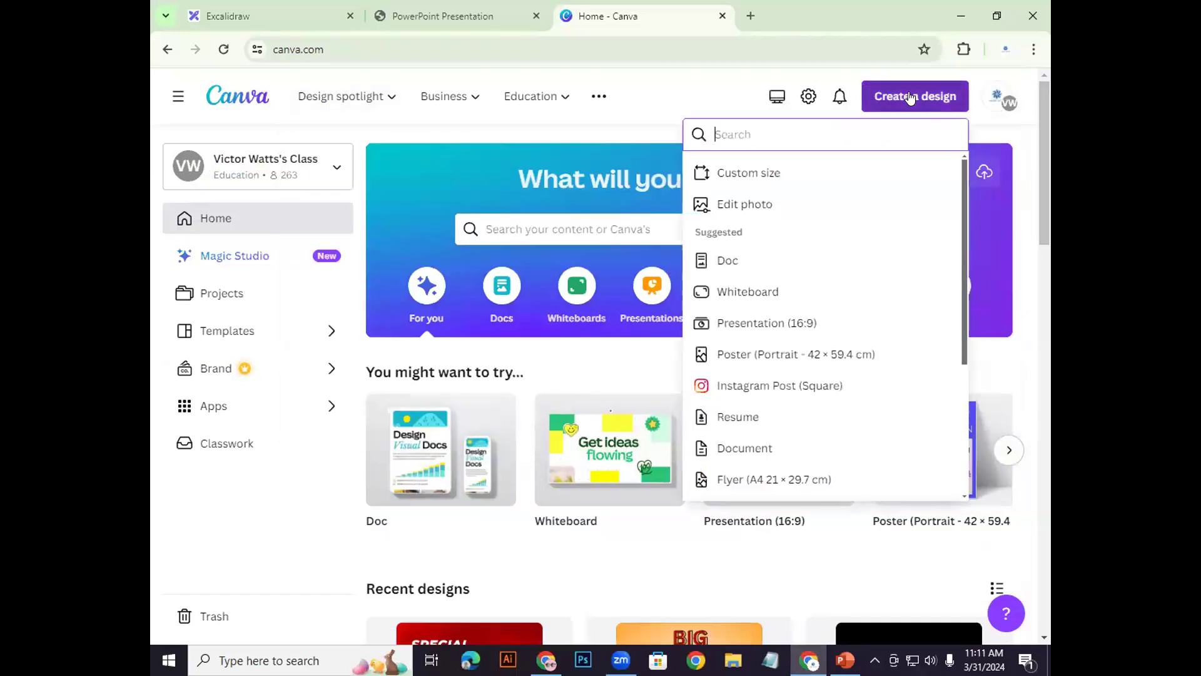
click(731, 178)
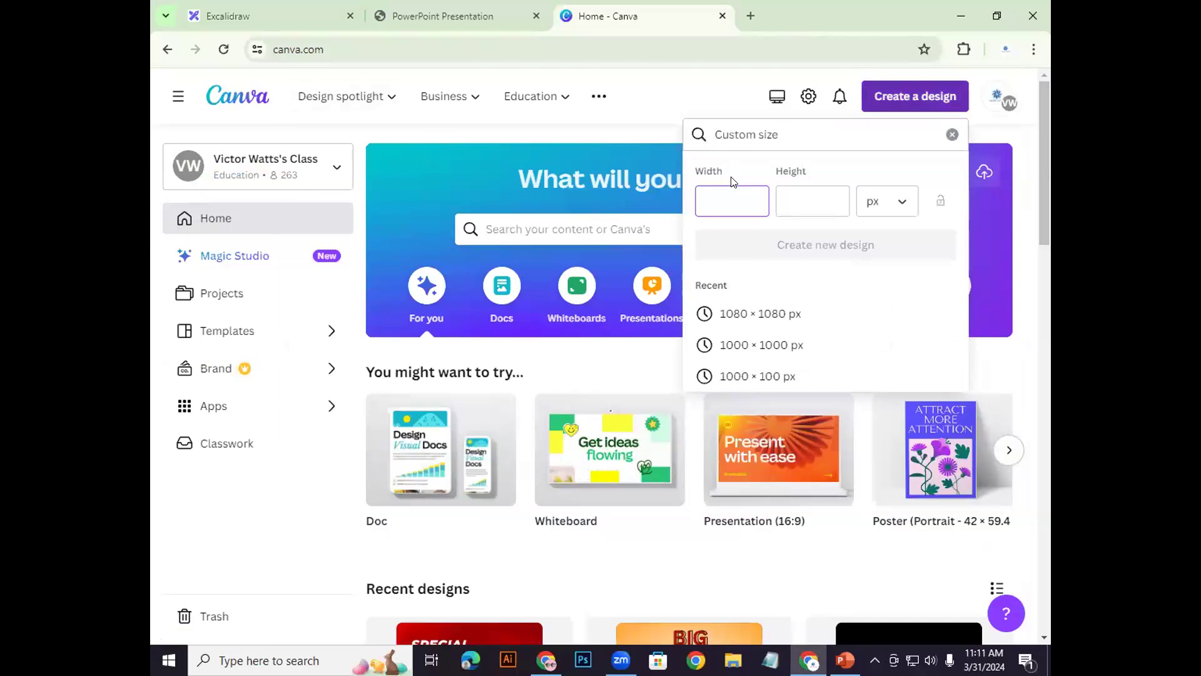
text(1080)
click(790, 199)
text(10)
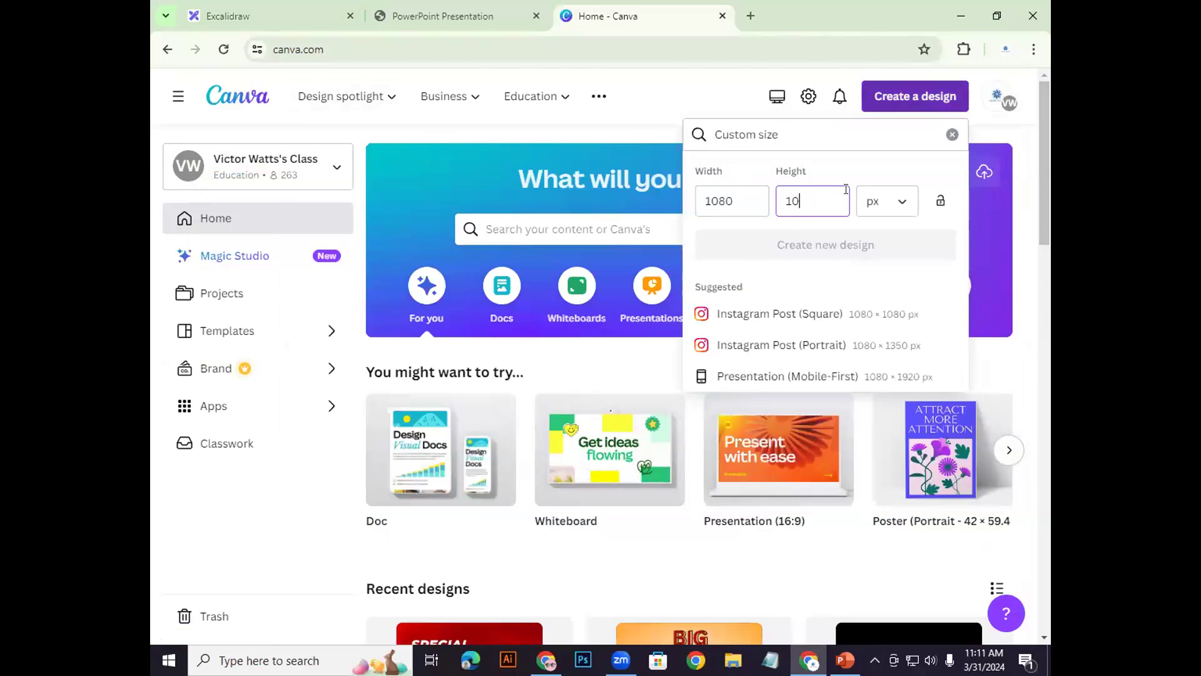
text(80)
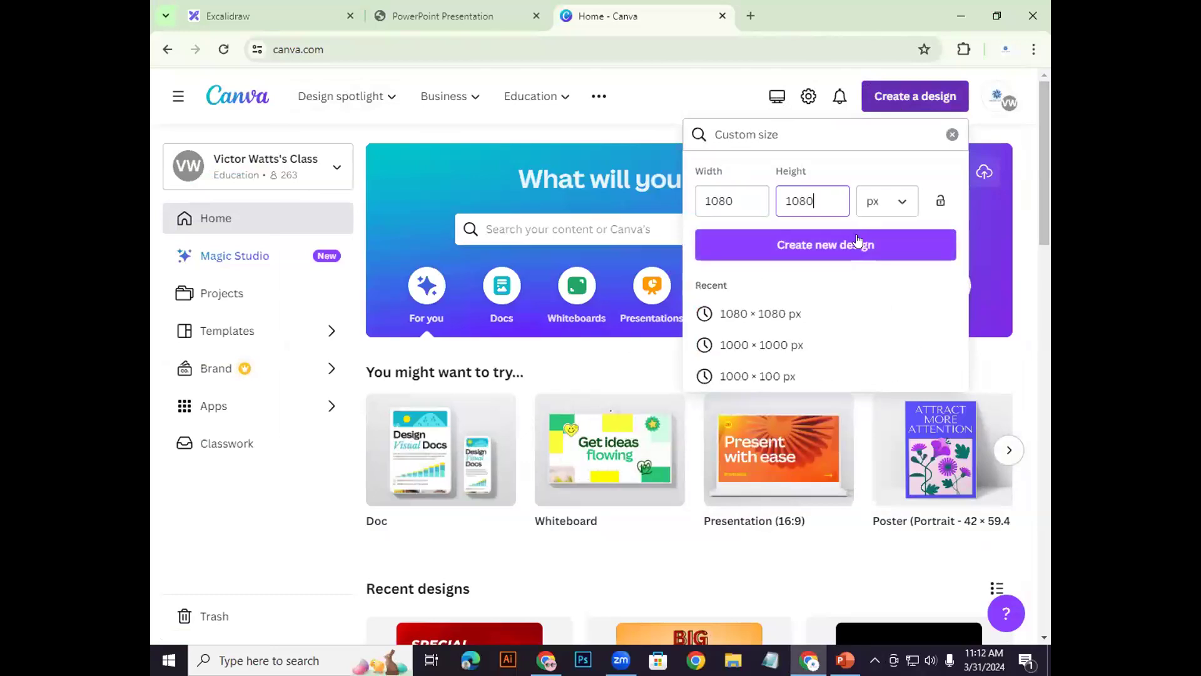
click(809, 253)
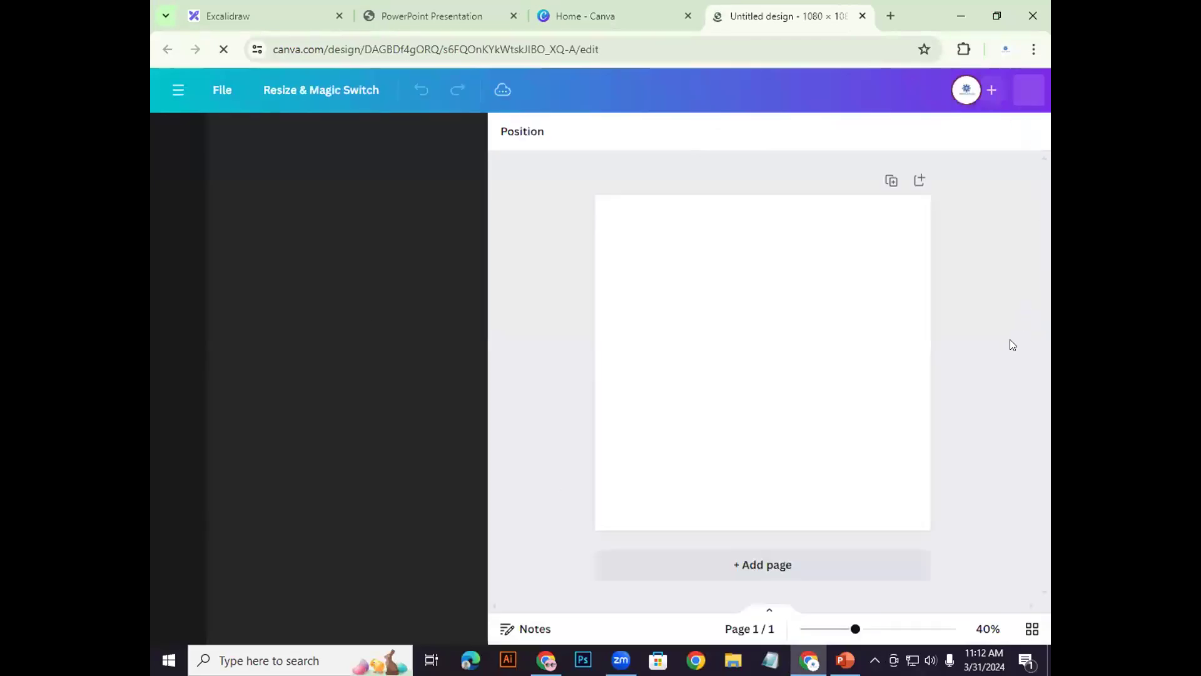
Step: Check the burger post in PowerPoint, return to Canva and open the background color choices for the blank page
click(845, 660)
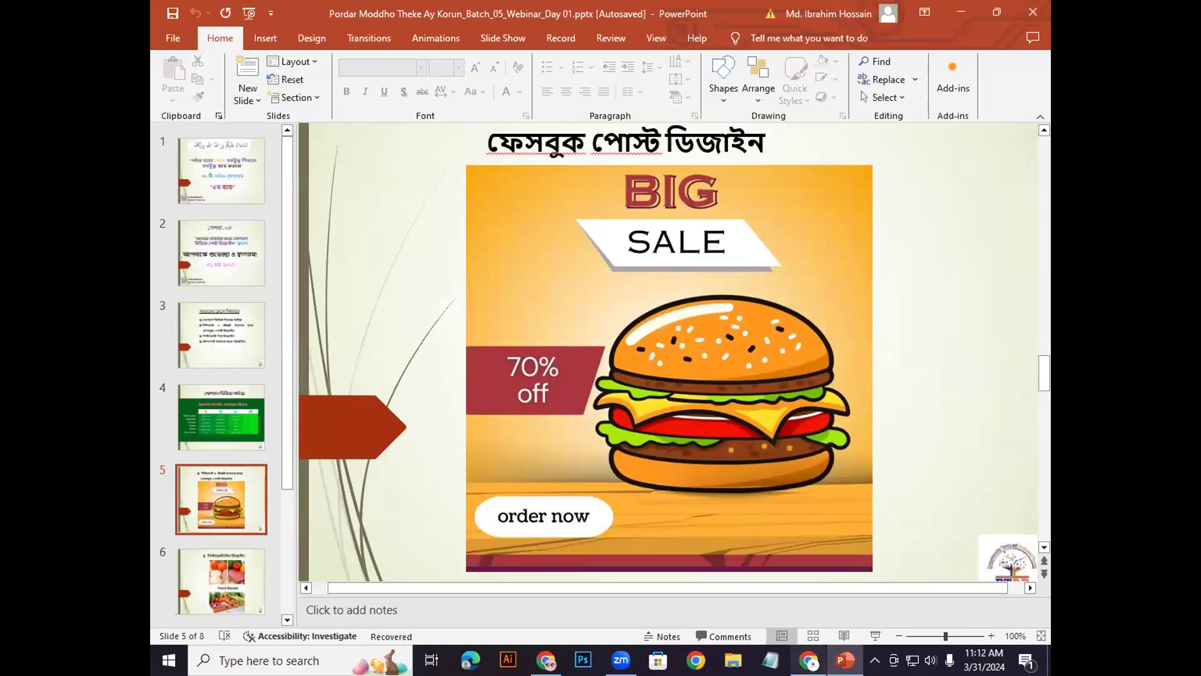
click(808, 660)
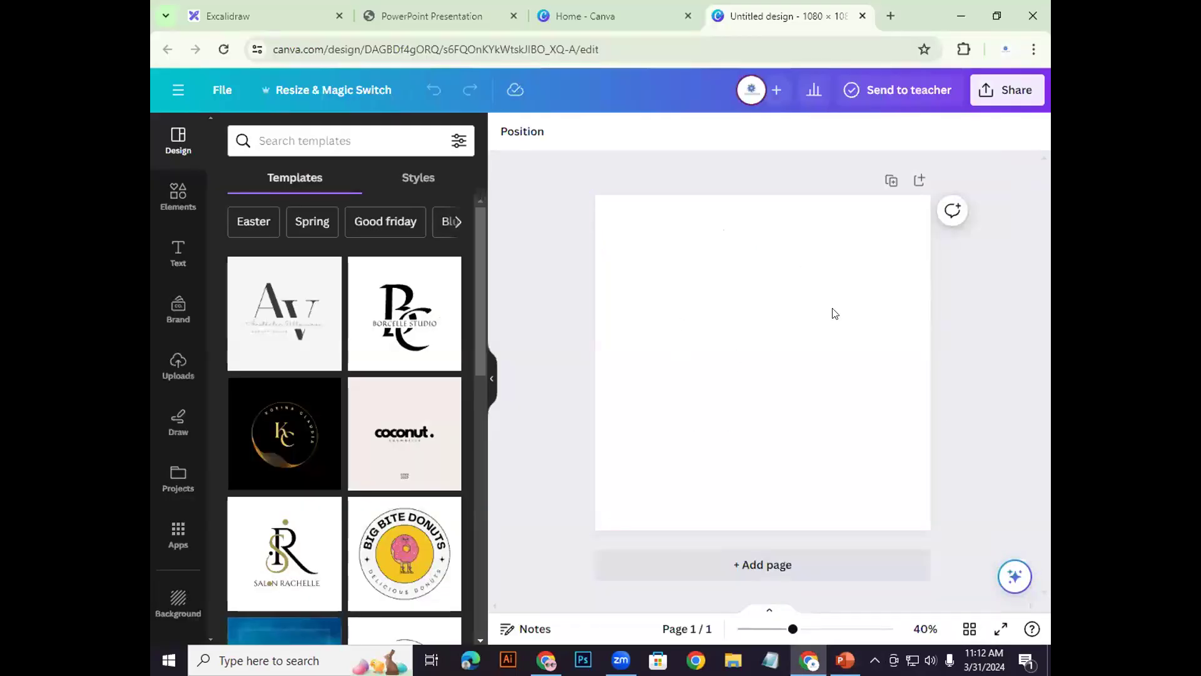
click(743, 348)
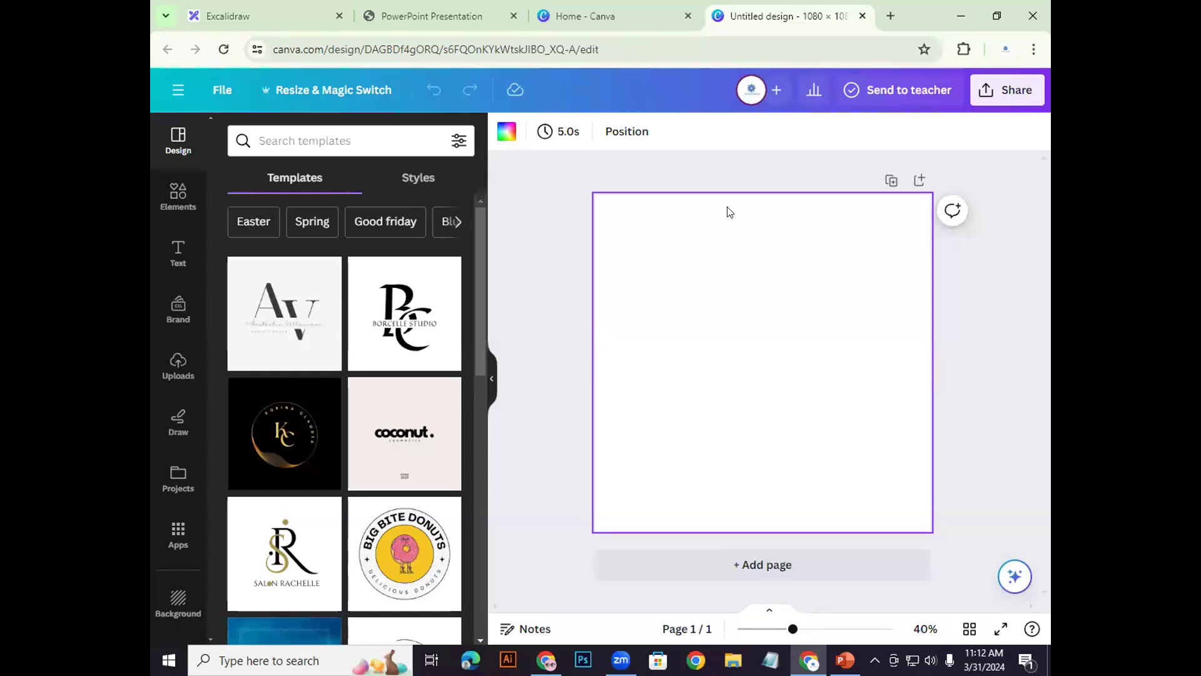
click(506, 133)
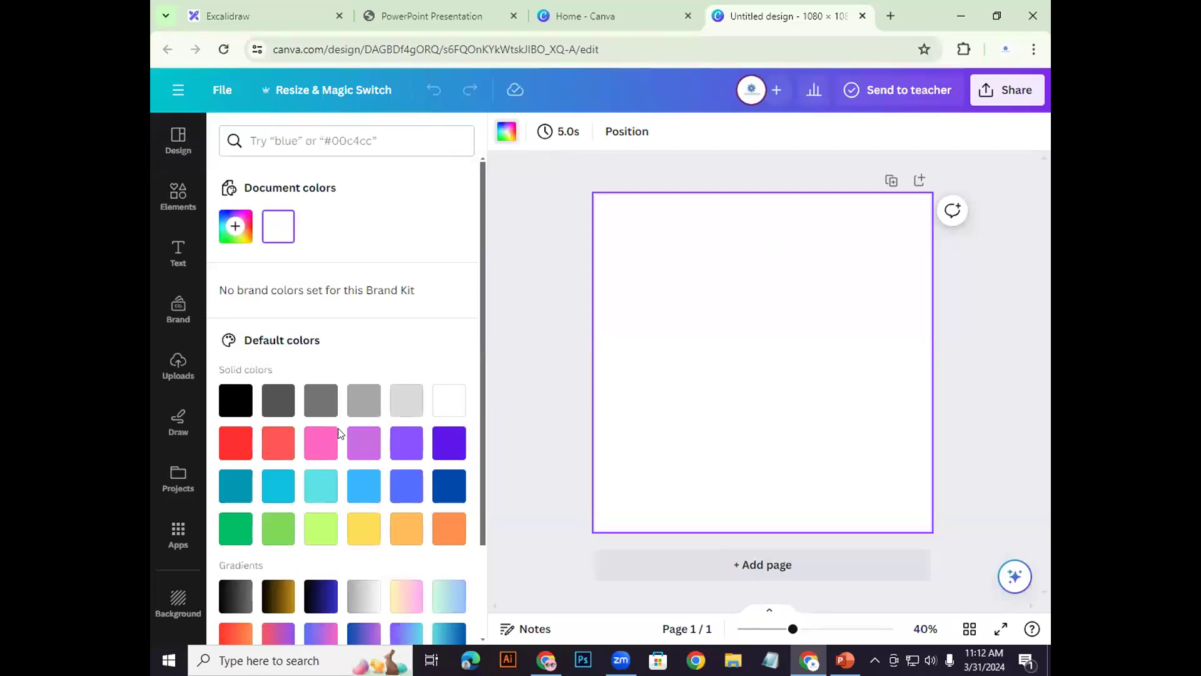
scroll(338, 433, down, 2)
scroll(303, 381, up, 2)
Step: Try solid red, solid black and the black-to-blue gradient as the page background
click(236, 442)
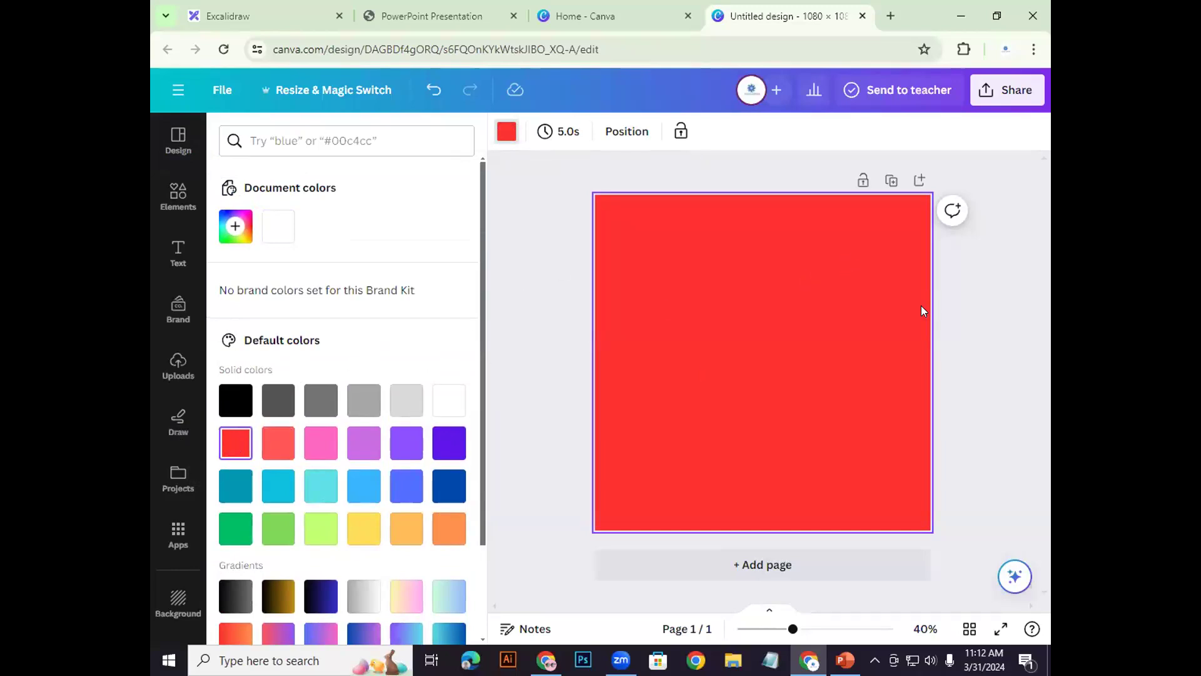
click(236, 399)
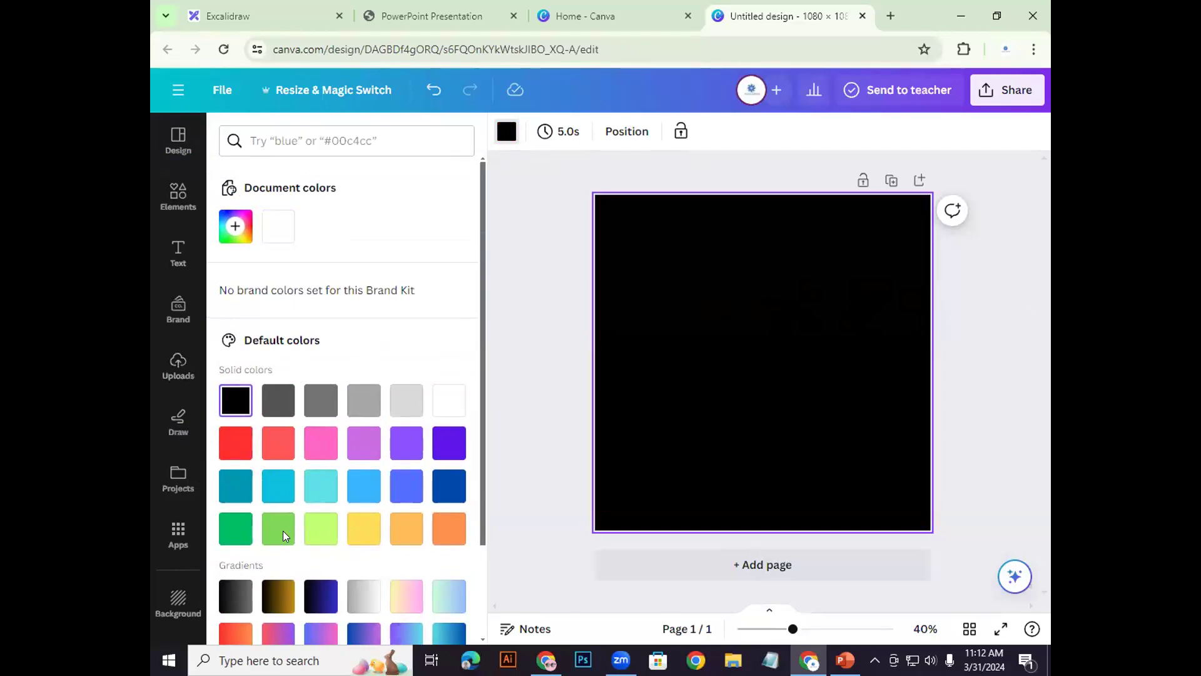
scroll(321, 519, down, 2)
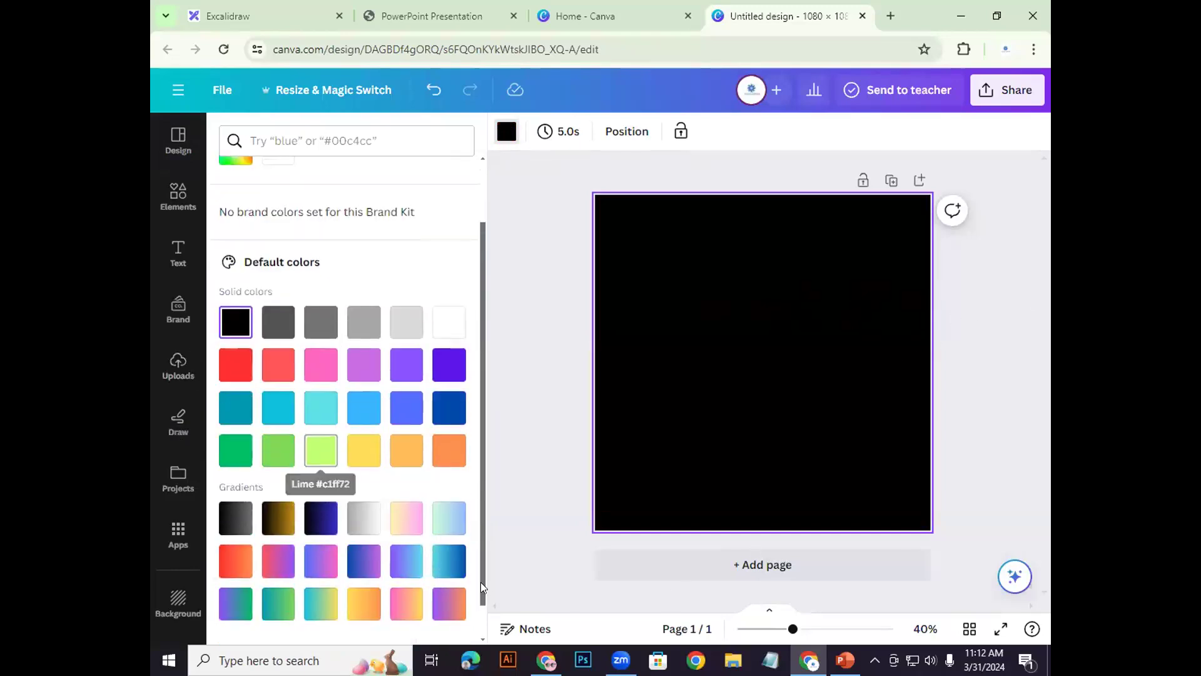
click(319, 523)
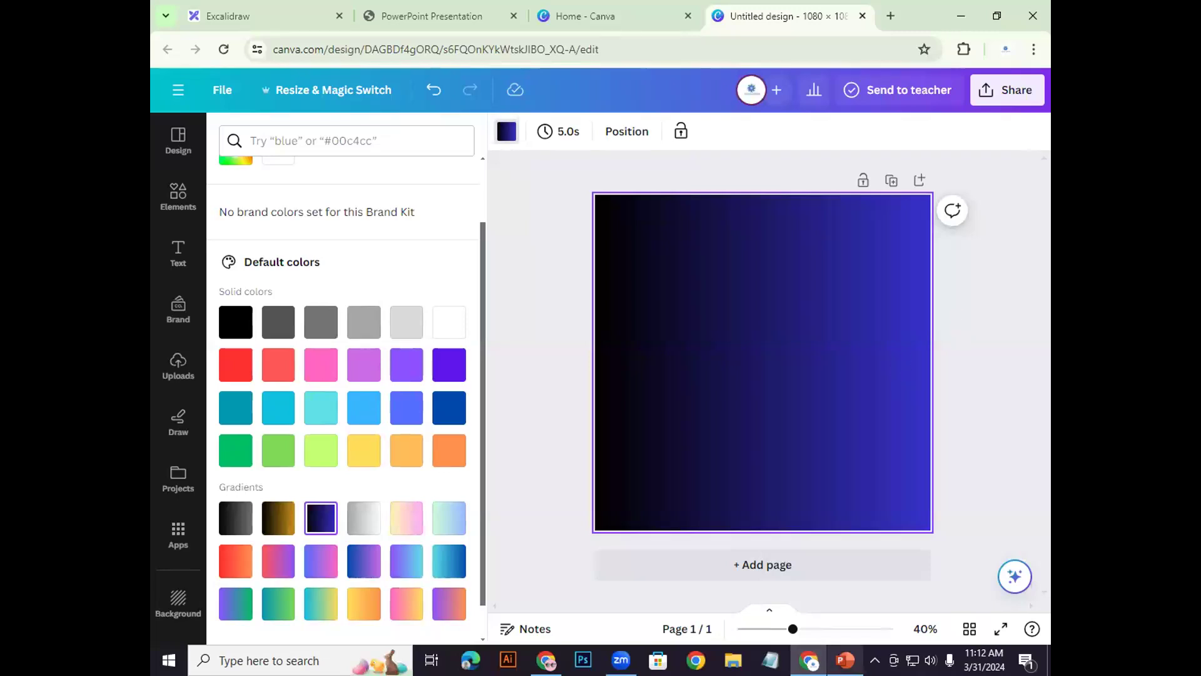
Step: Check the burger post's background in PowerPoint, return to Canva and open the custom solid color picker for the page background
click(845, 660)
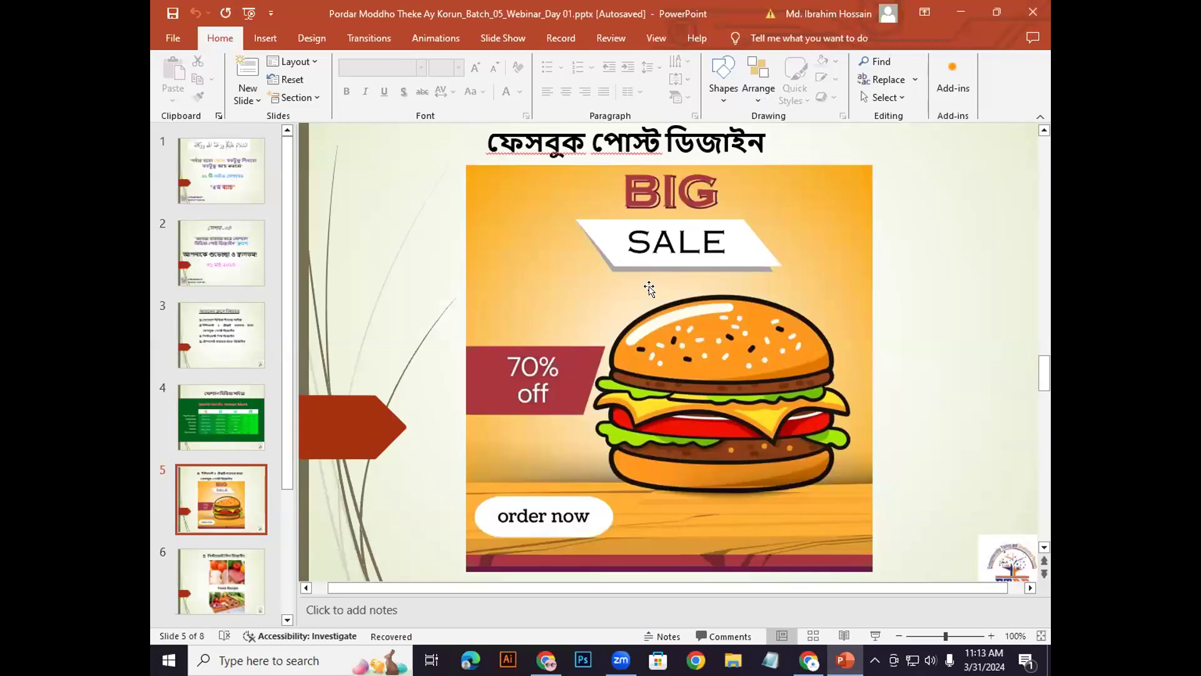
click(845, 660)
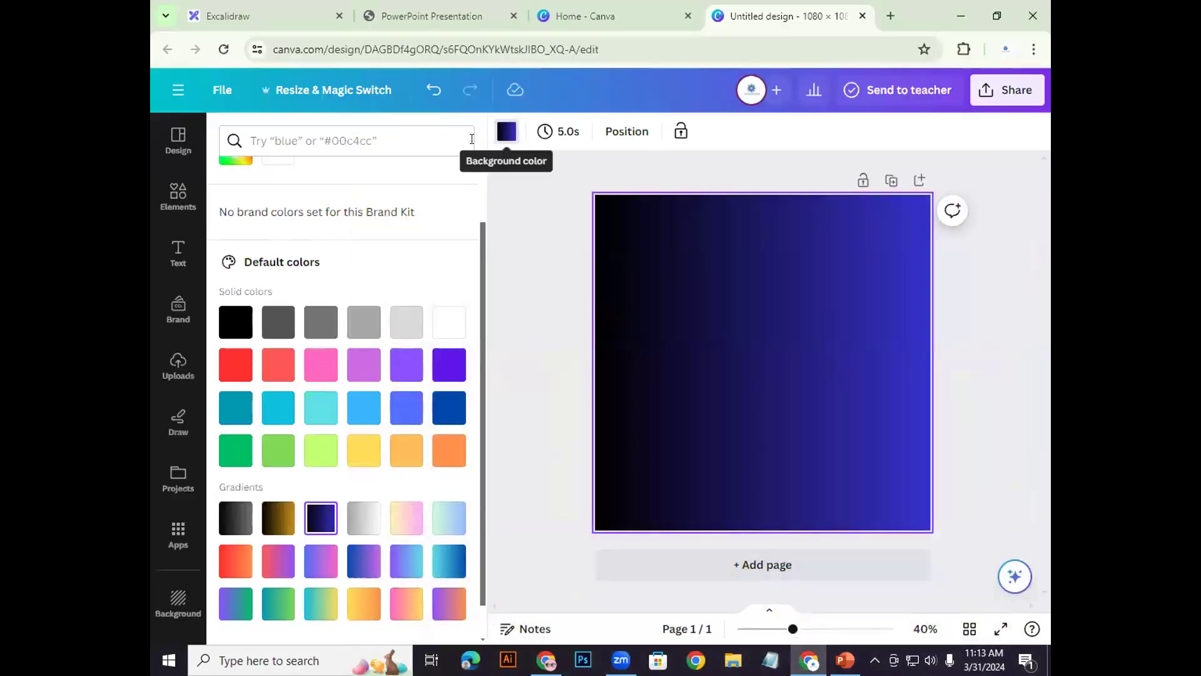
scroll(338, 245, up, 2)
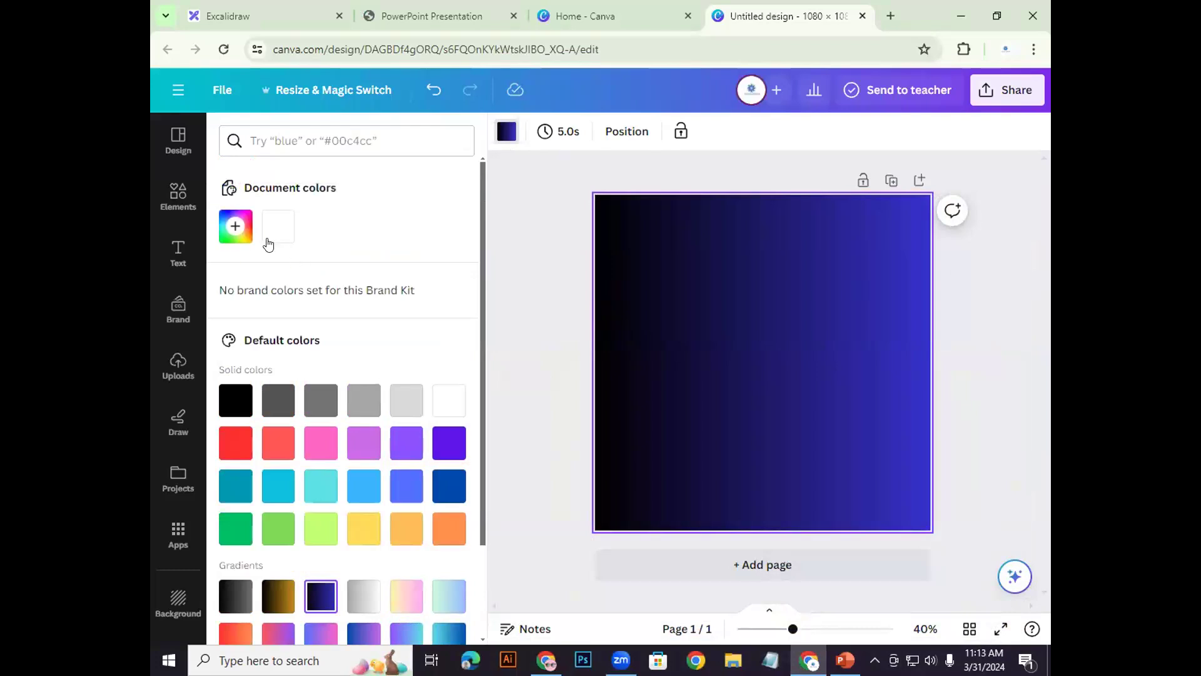
click(231, 231)
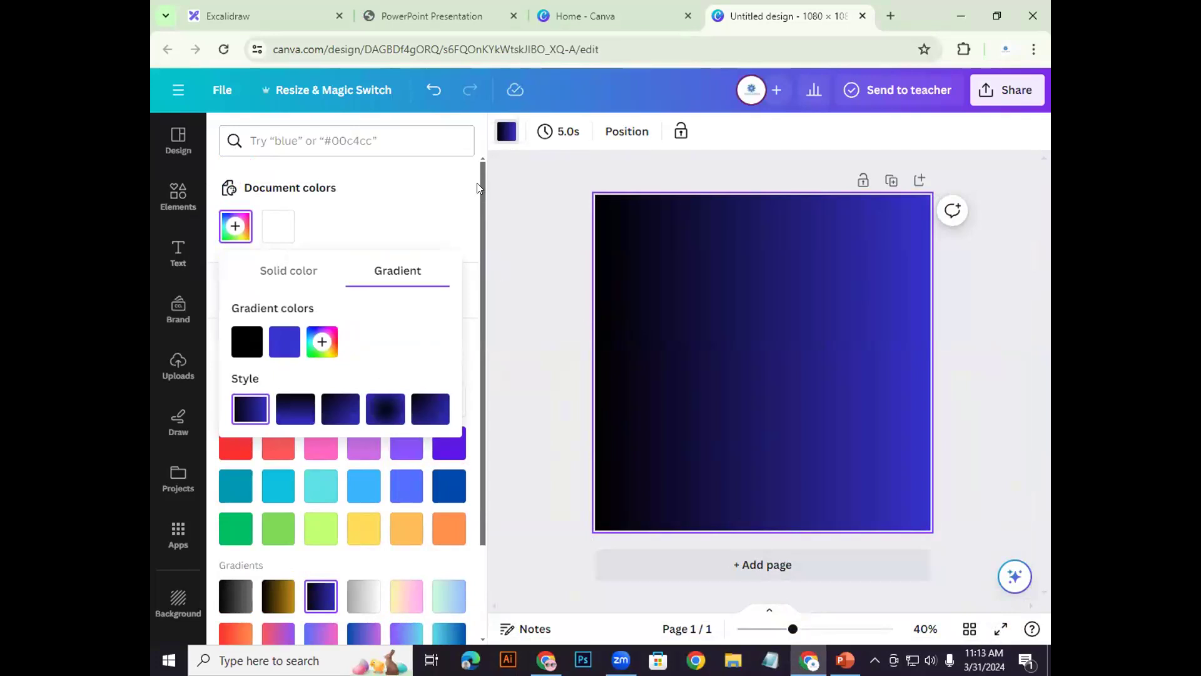
click(285, 271)
Step: Try the custom colors #FF2323, #AD7A7A and #FFFAFA as the page background
click(419, 304)
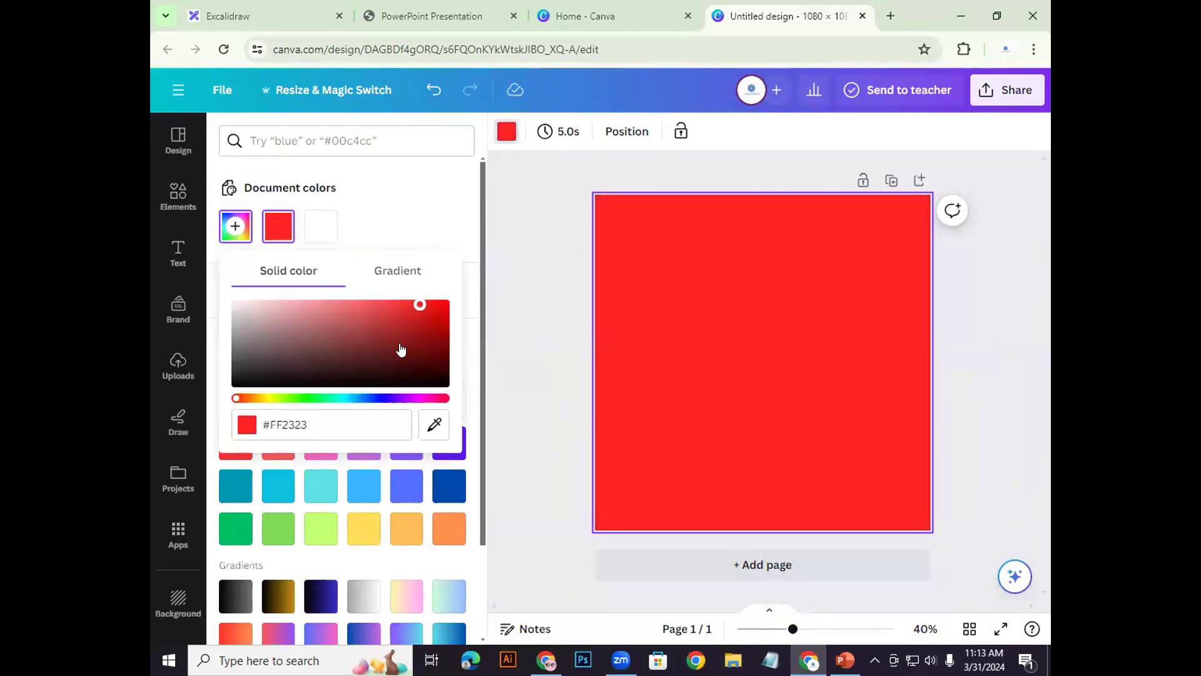
drag(401, 349, 295, 327)
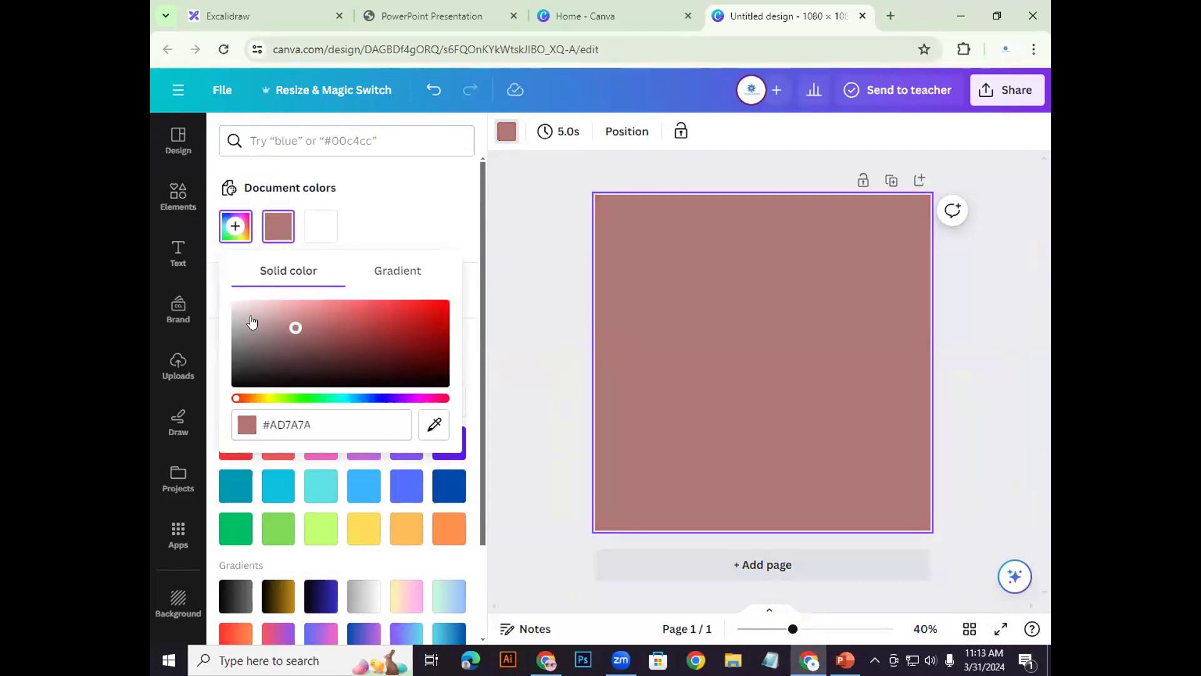
drag(257, 313, 235, 297)
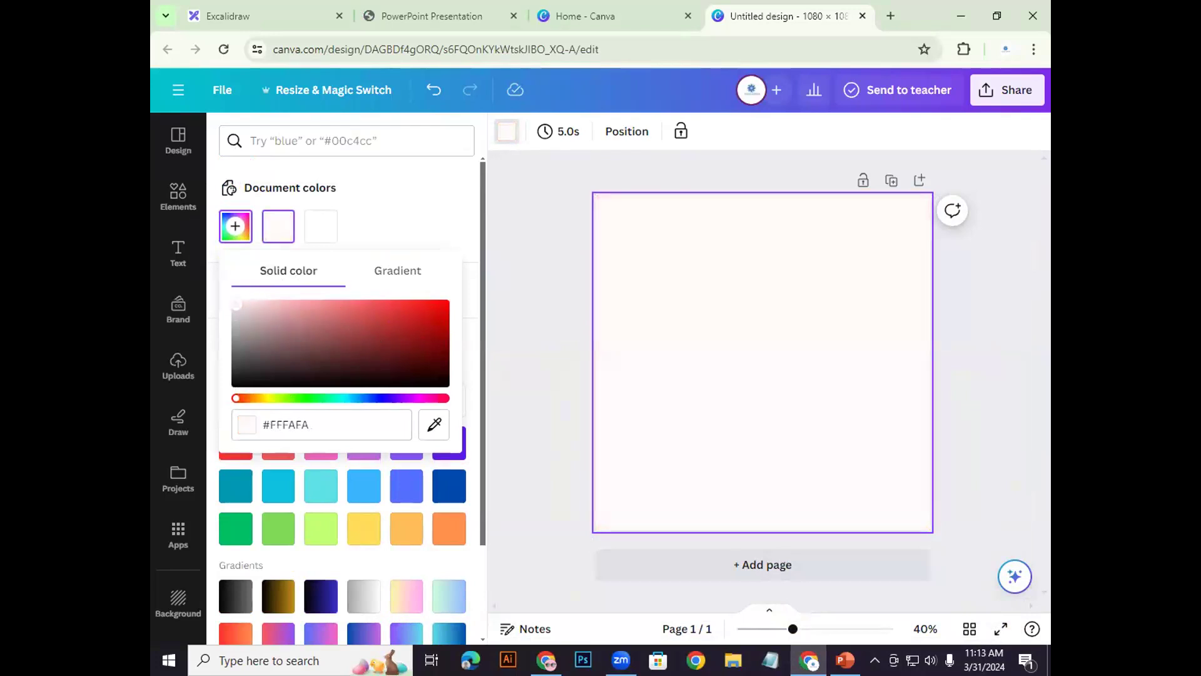
Step: Shift the background hue to orange, pick the tan shade #C6A988, and switch to PowerPoint to compare it with the burger post
click(409, 321)
drag(236, 398, 255, 401)
click(394, 313)
drag(394, 313, 422, 311)
drag(333, 338, 299, 322)
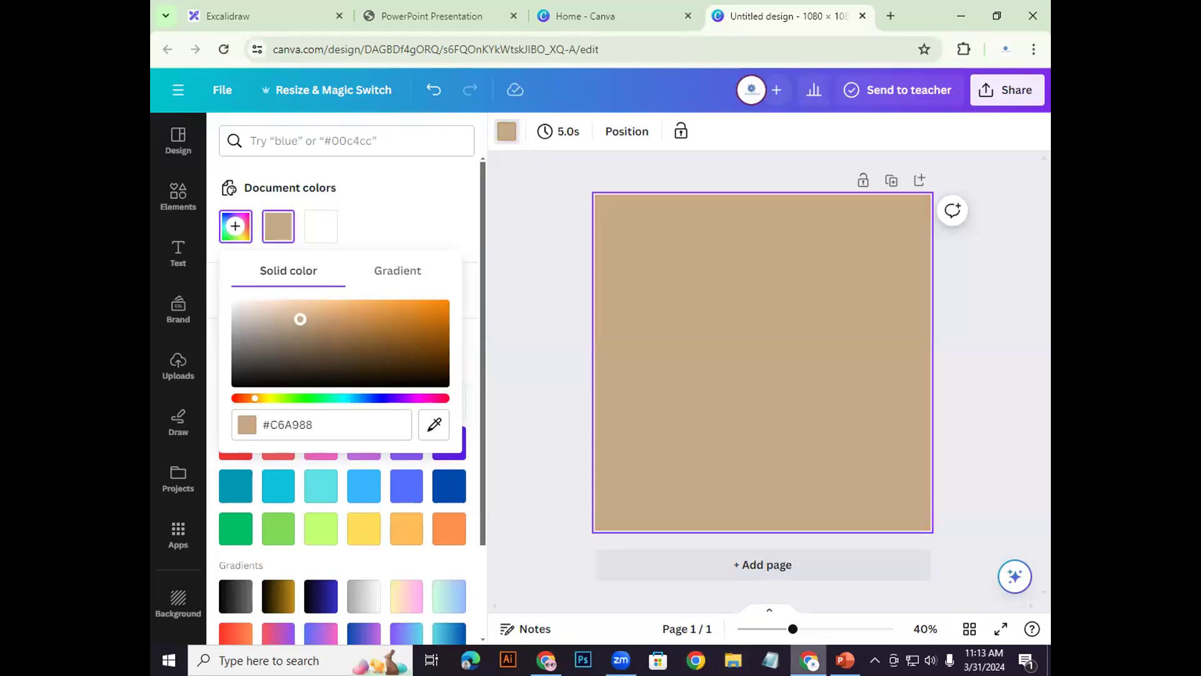
click(845, 660)
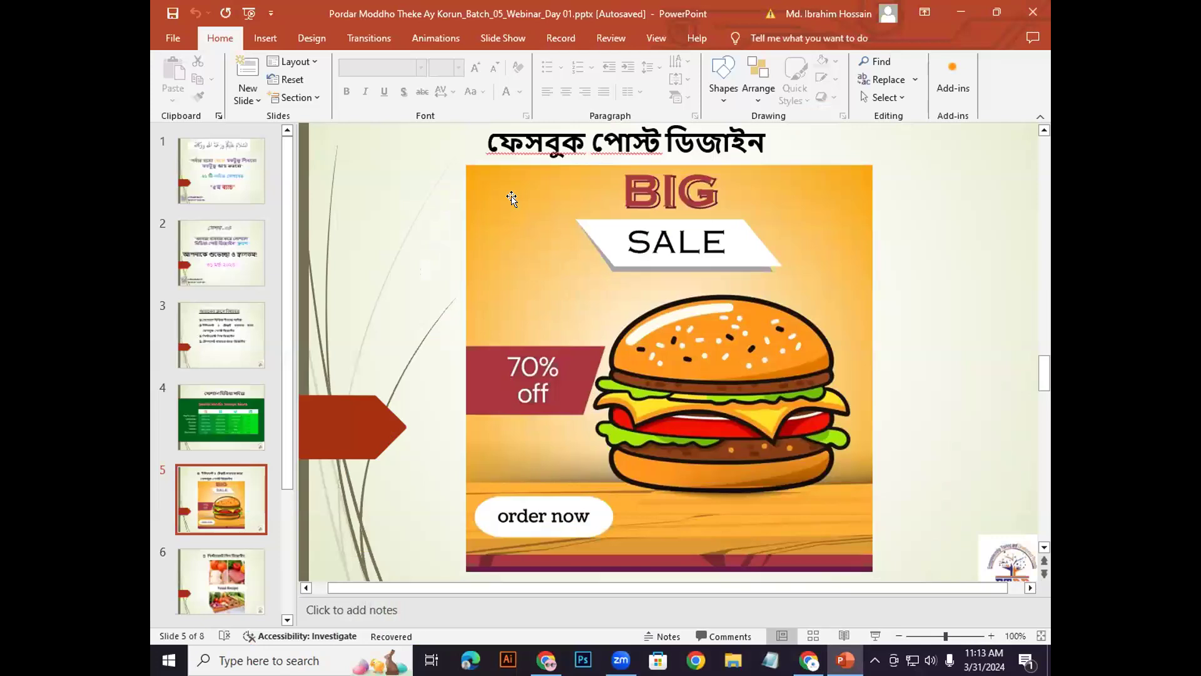
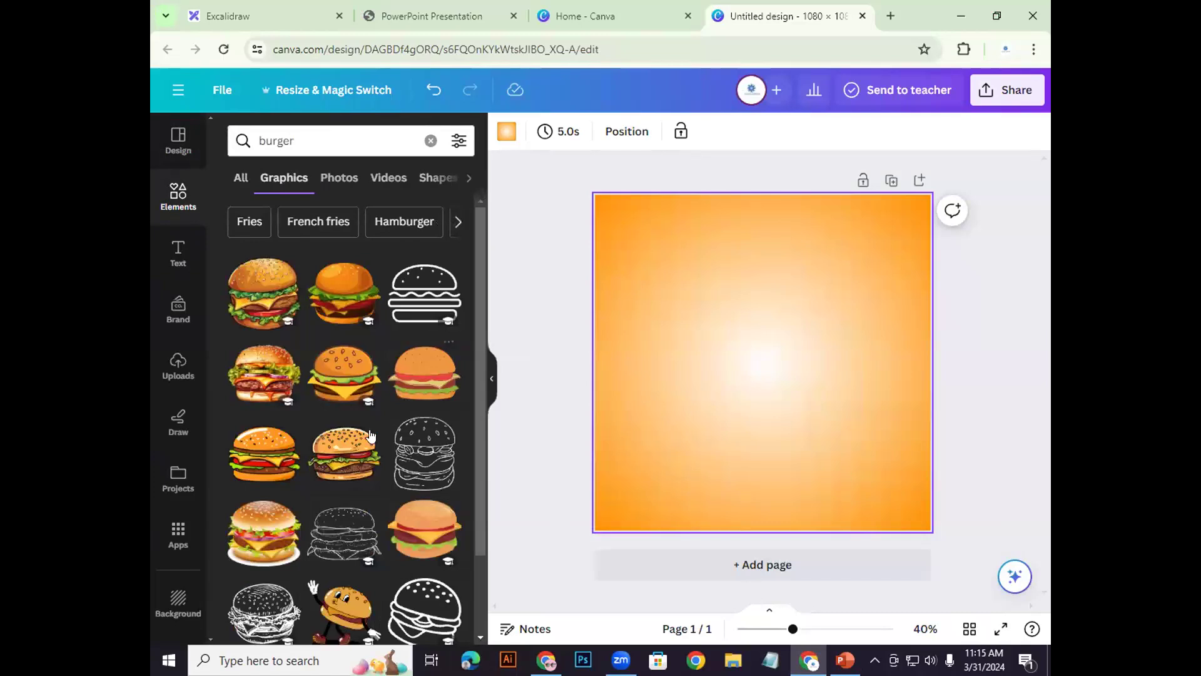
Step: Add the black-outlined sesame burger graphic from the burger results to the page and place it slightly right of centre
scroll(376, 441, down, 3)
scroll(351, 364, up, 3)
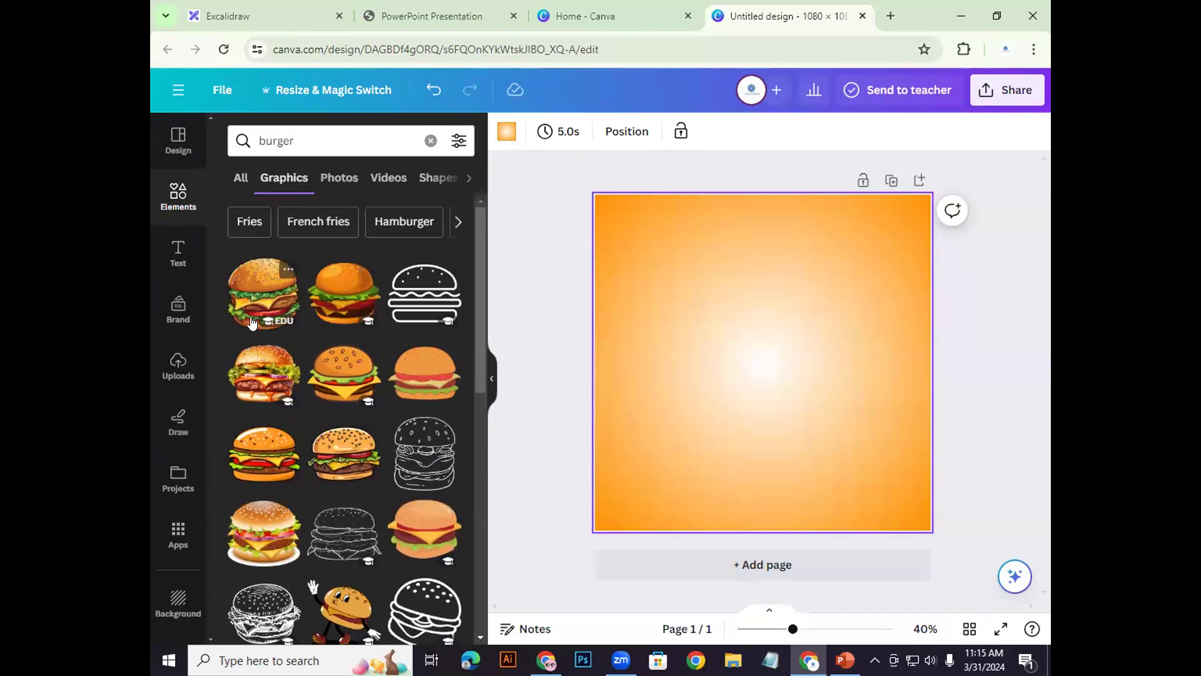
scroll(334, 398, down, 1)
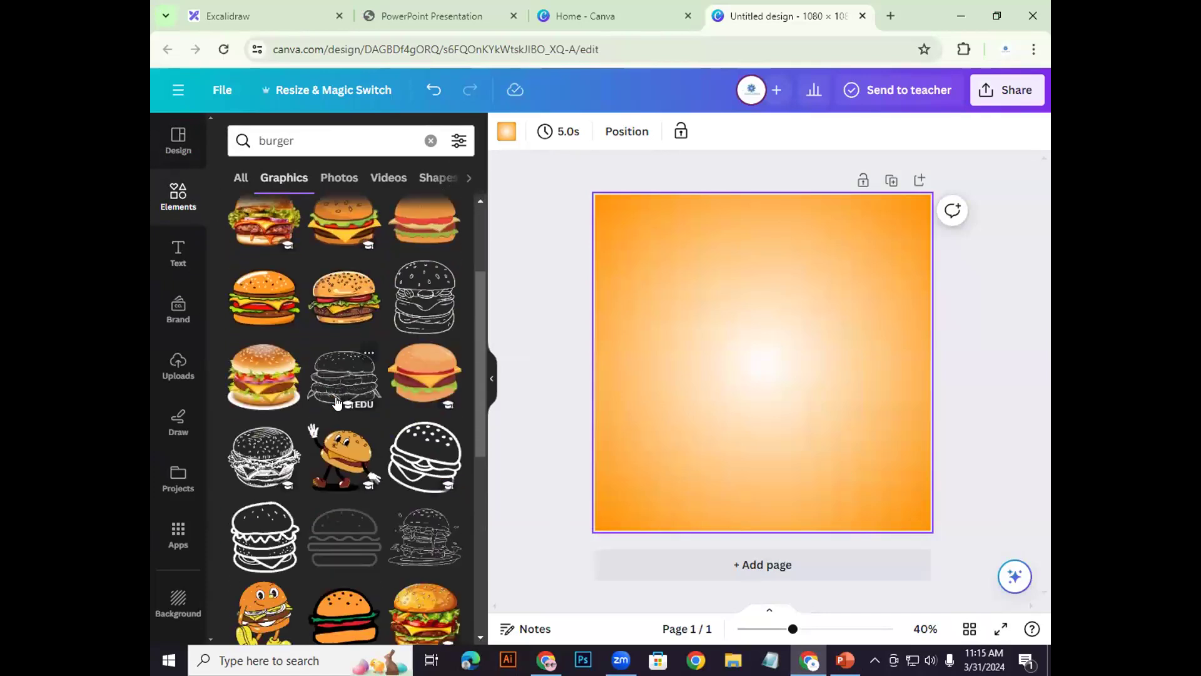
scroll(353, 438, up, 1)
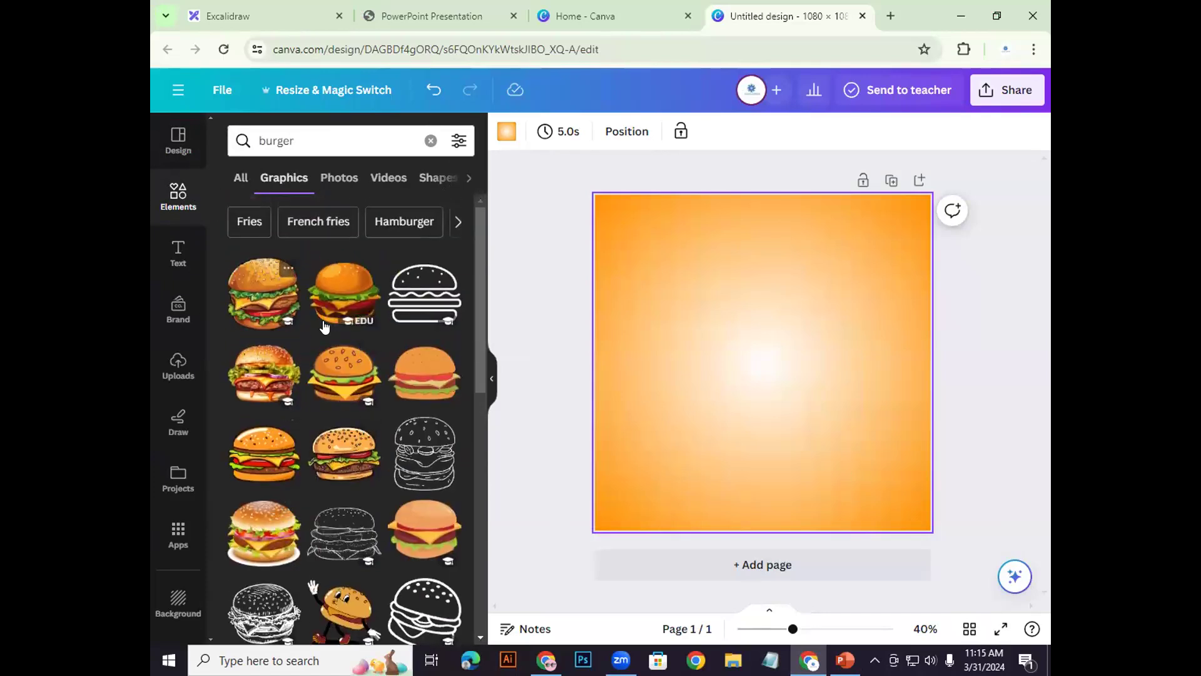
click(257, 456)
drag(772, 382, 806, 381)
drag(860, 412, 814, 408)
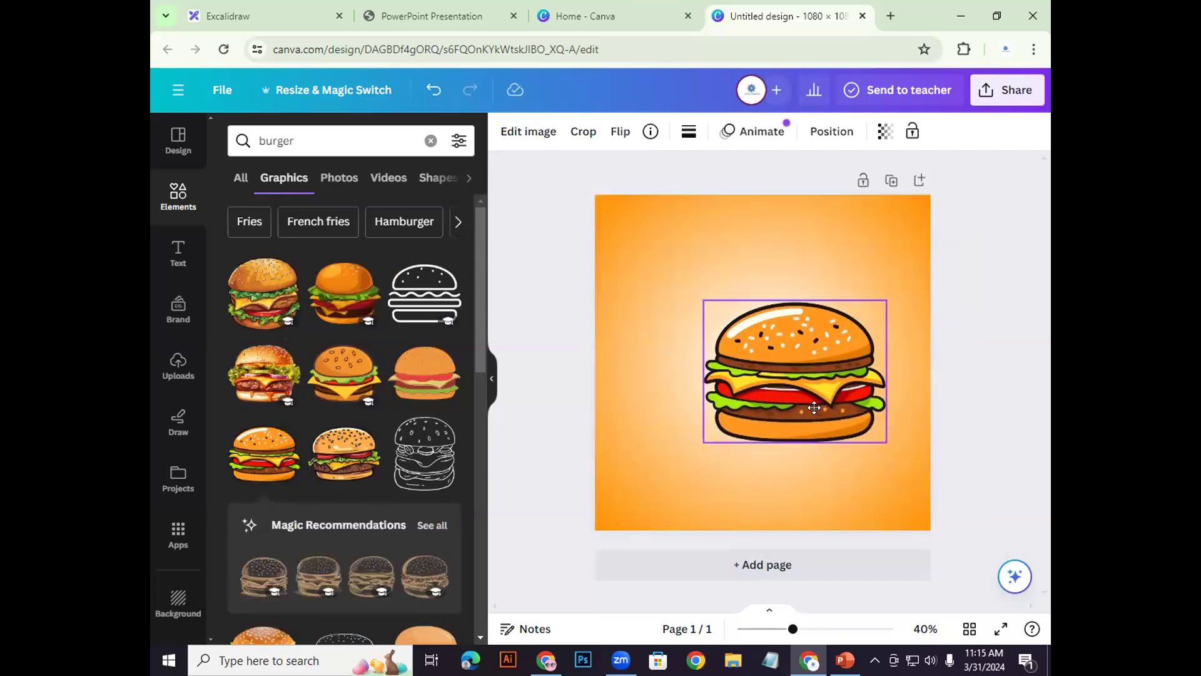
Step: Enlarge the burger moderately and position it against the page's right edge, just below mid-height
drag(887, 442, 903, 473)
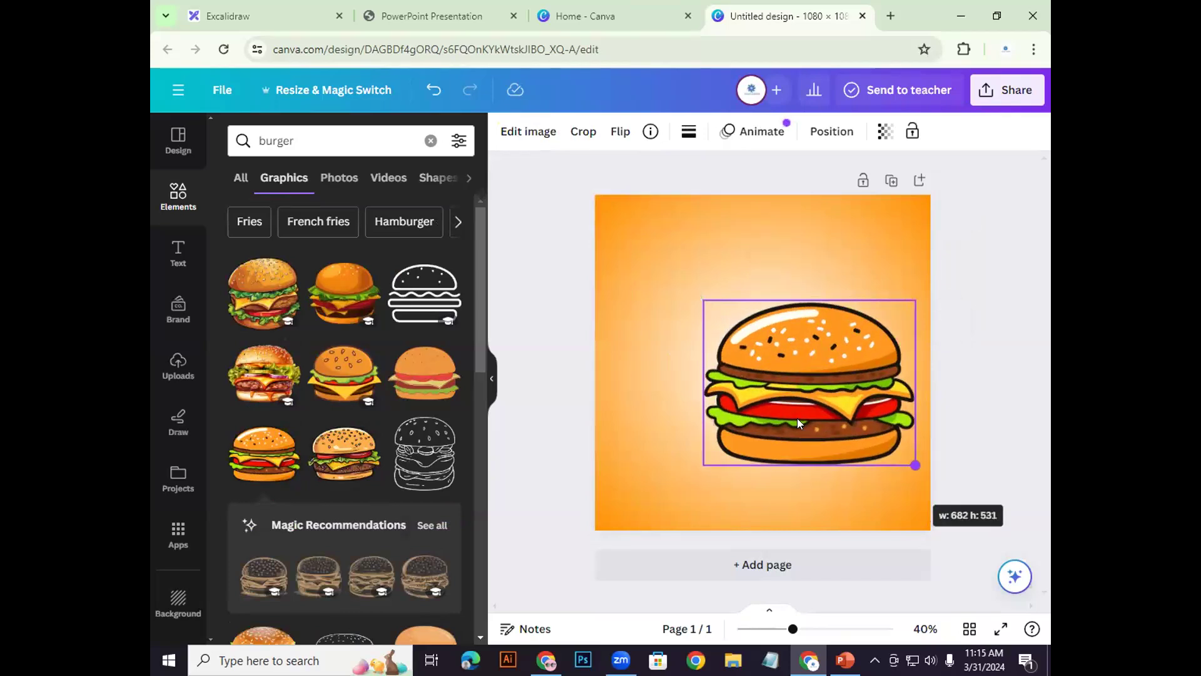
drag(797, 418, 801, 418)
drag(707, 464, 737, 442)
drag(846, 414, 797, 405)
drag(895, 448, 896, 450)
drag(813, 415, 923, 455)
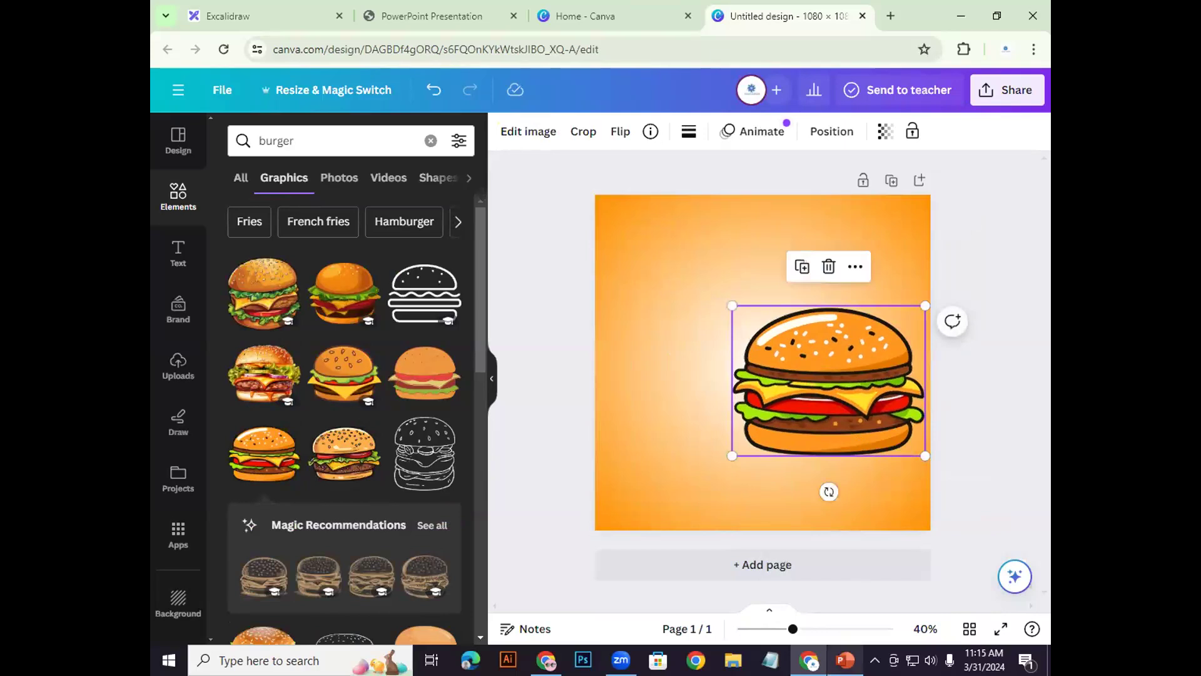
Step: Switch to PowerPoint to check the surface beneath the burger in the sample post, and return to Canva
key(alt+Tab)
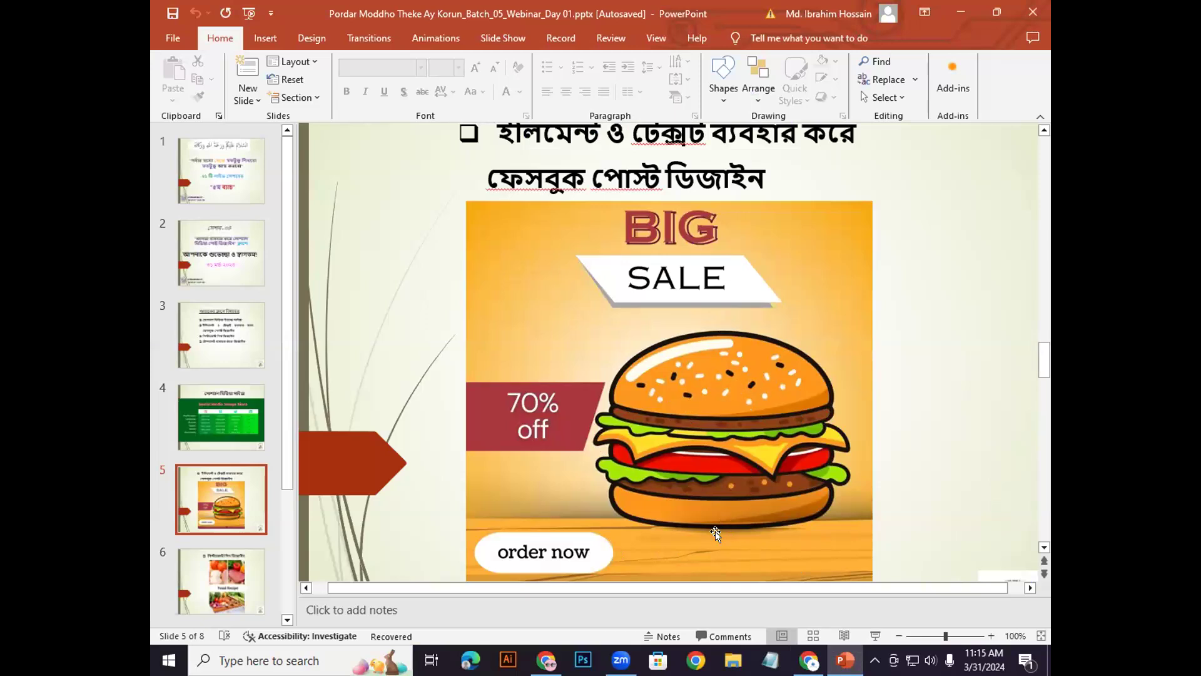
mouse_move(844, 660)
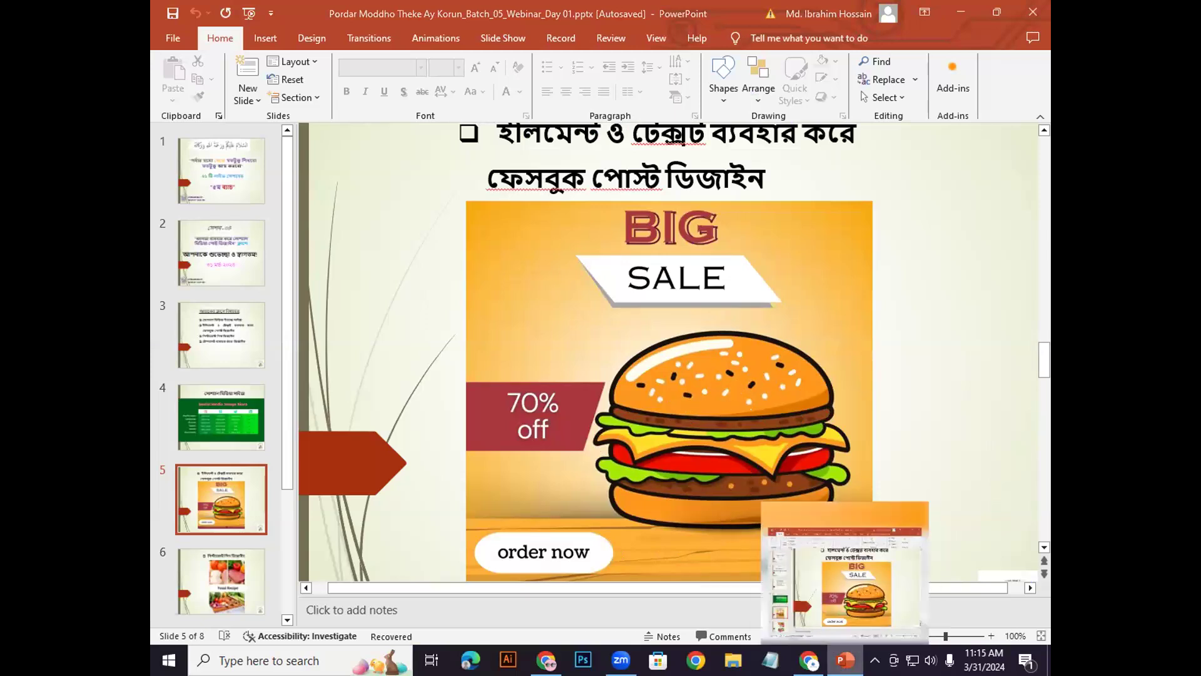
key(alt+Tab)
key(alt+Tab)
key(alt+Tab)
Step: Search the elements library for "Wooden table" and limit the results to graphics
click(162, 195)
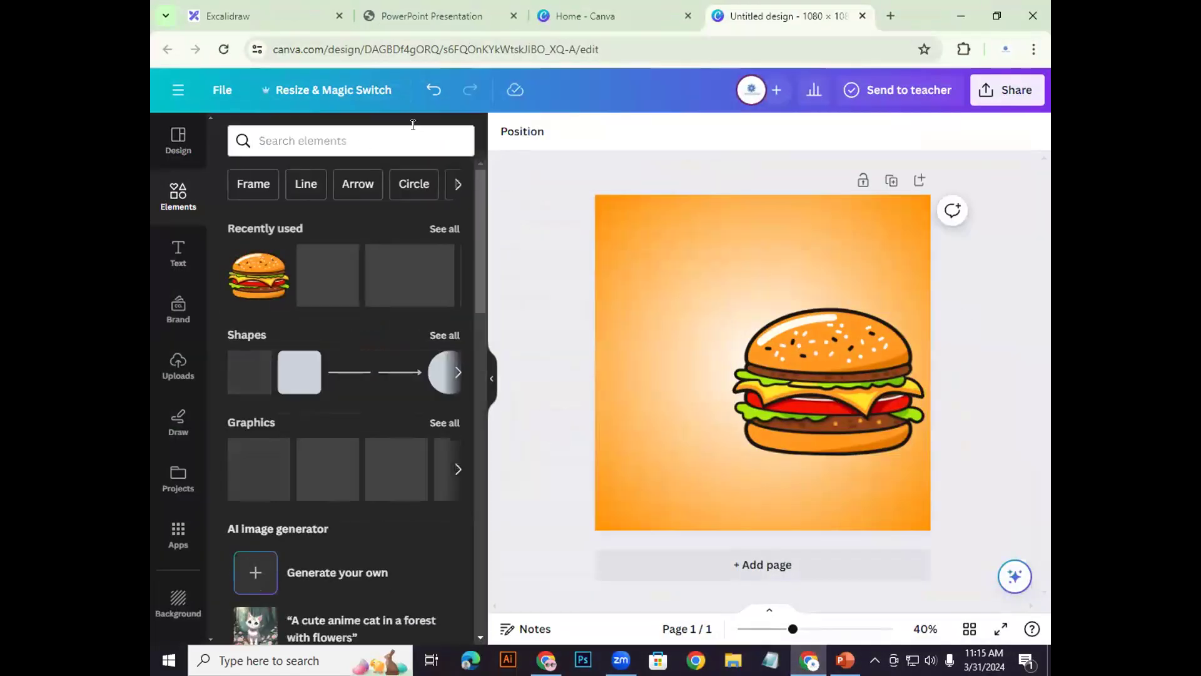
click(295, 142)
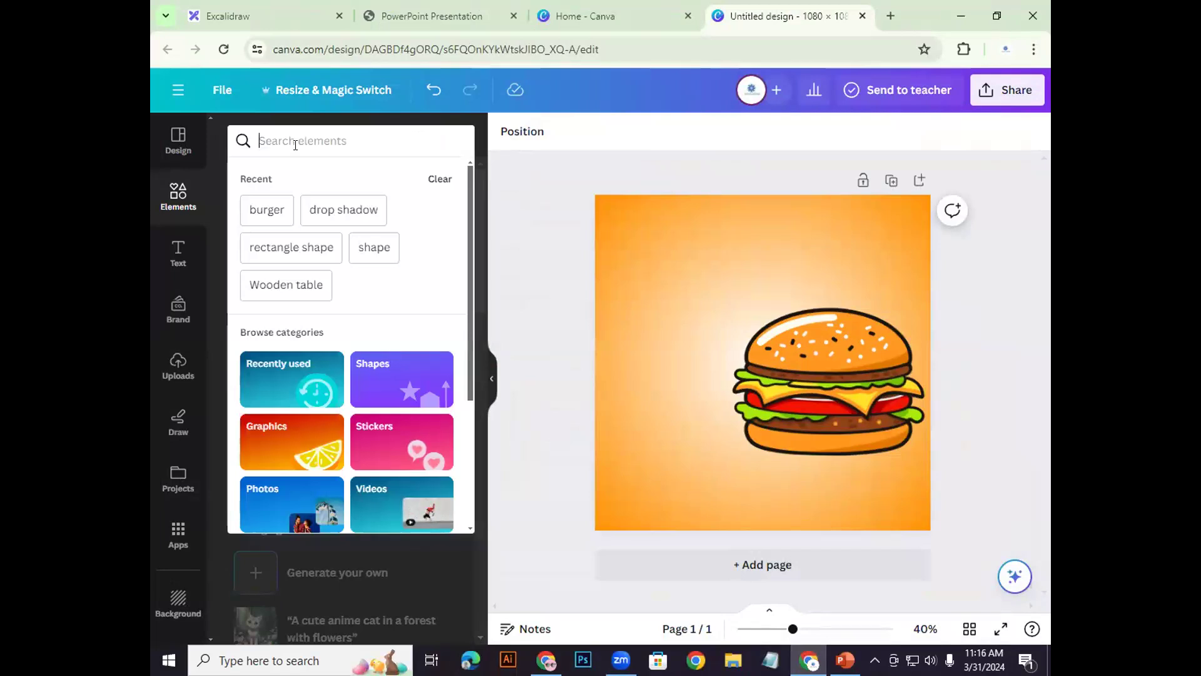
text(w)
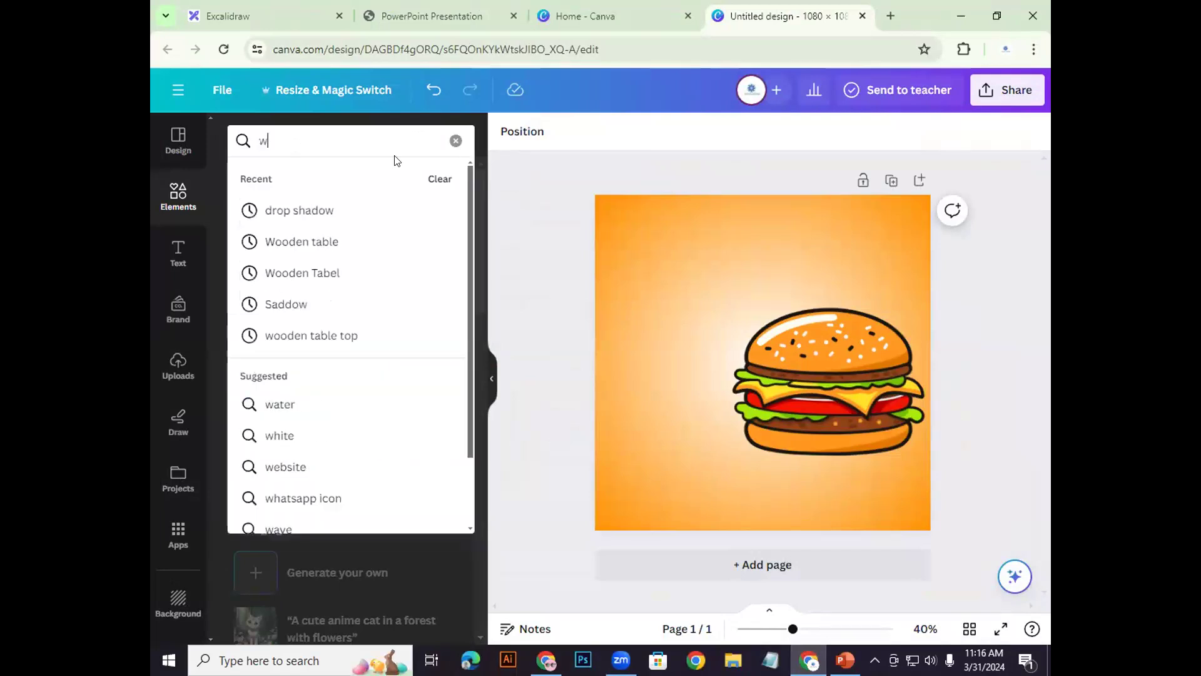
click(351, 241)
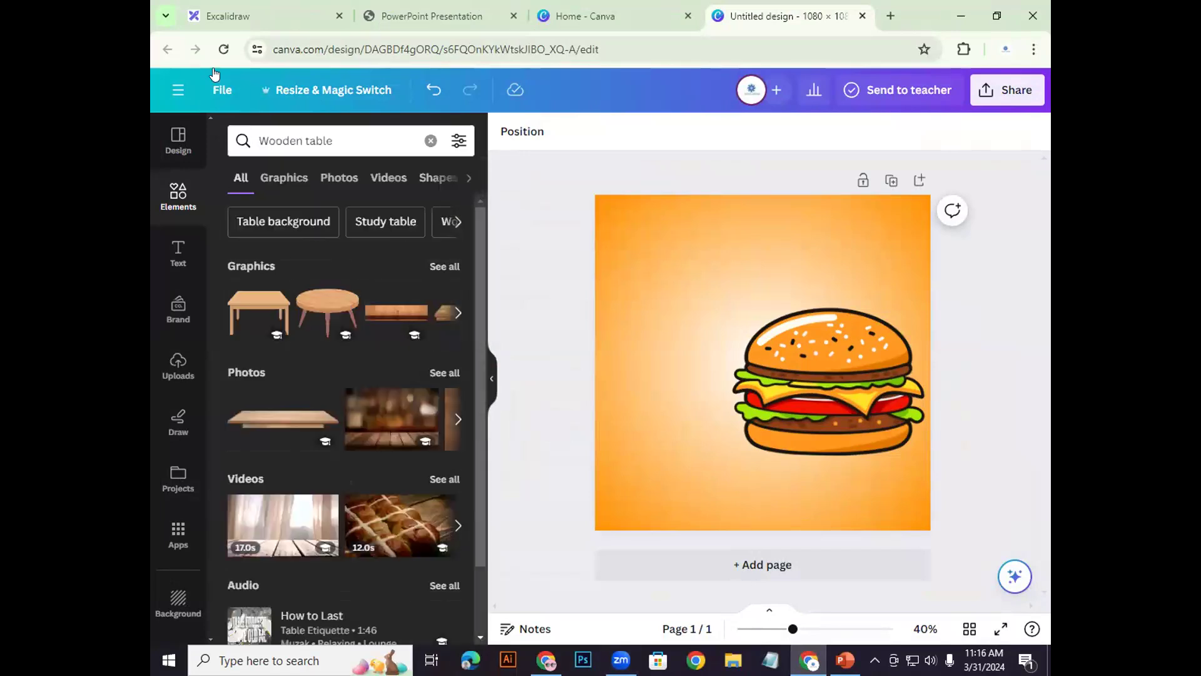
scroll(377, 441, down, 1)
scroll(313, 313, up, 1)
click(286, 177)
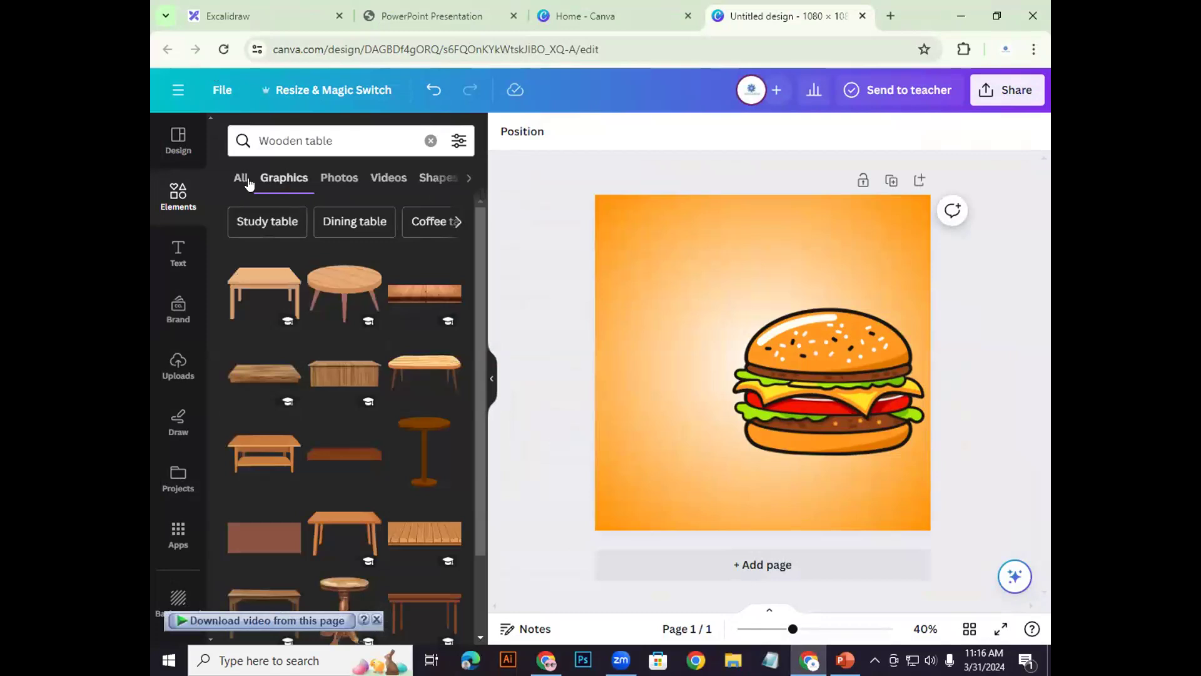
click(186, 196)
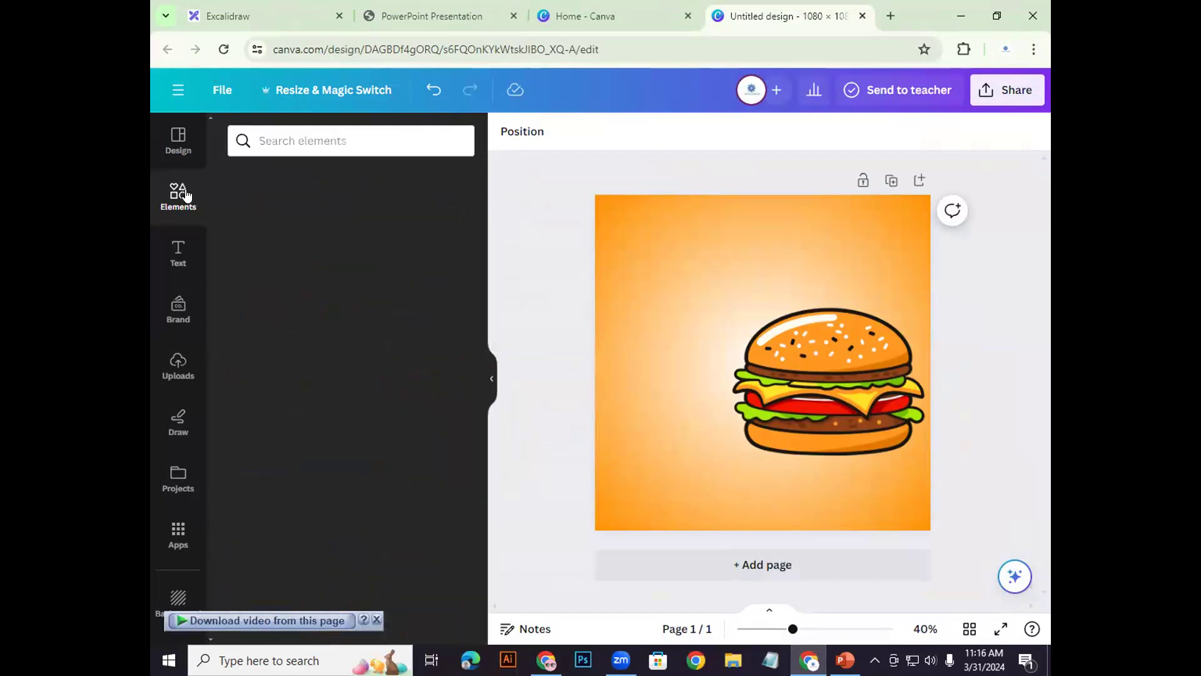
click(297, 138)
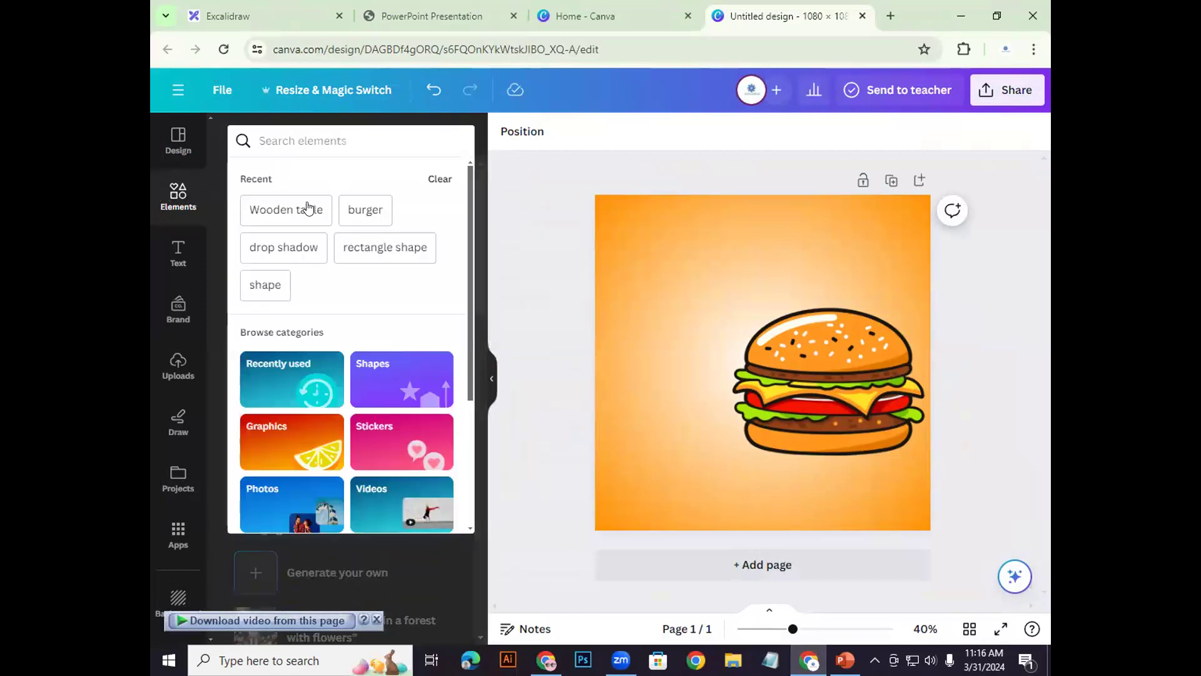
click(278, 209)
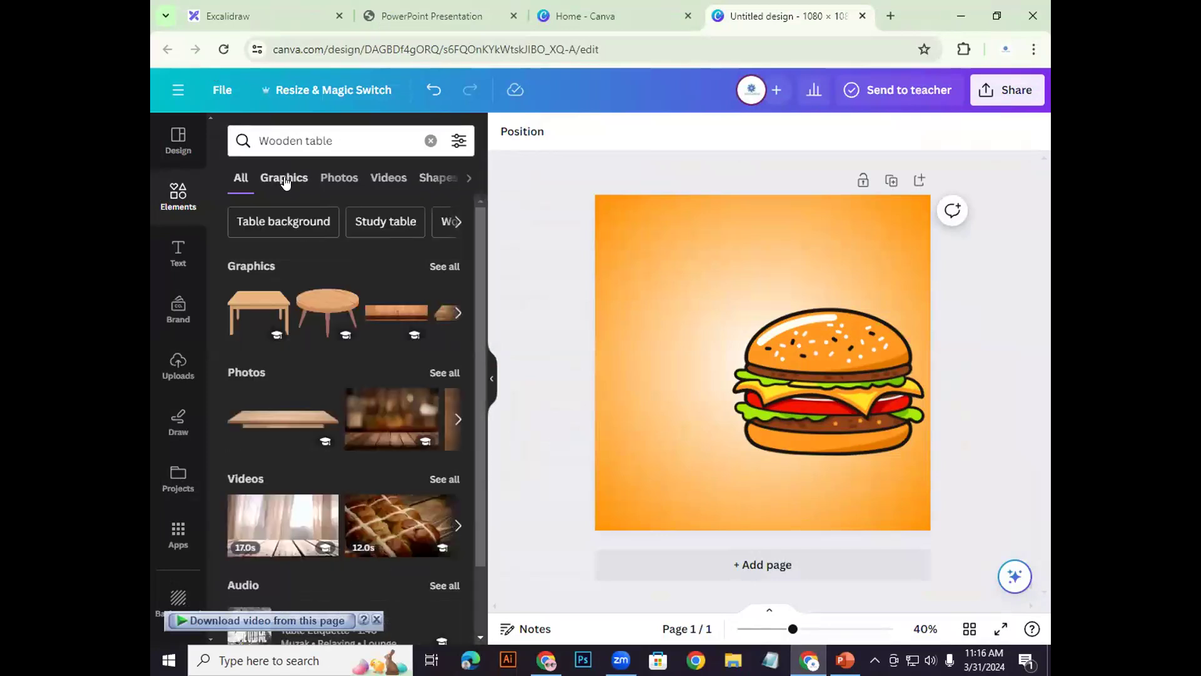
click(284, 179)
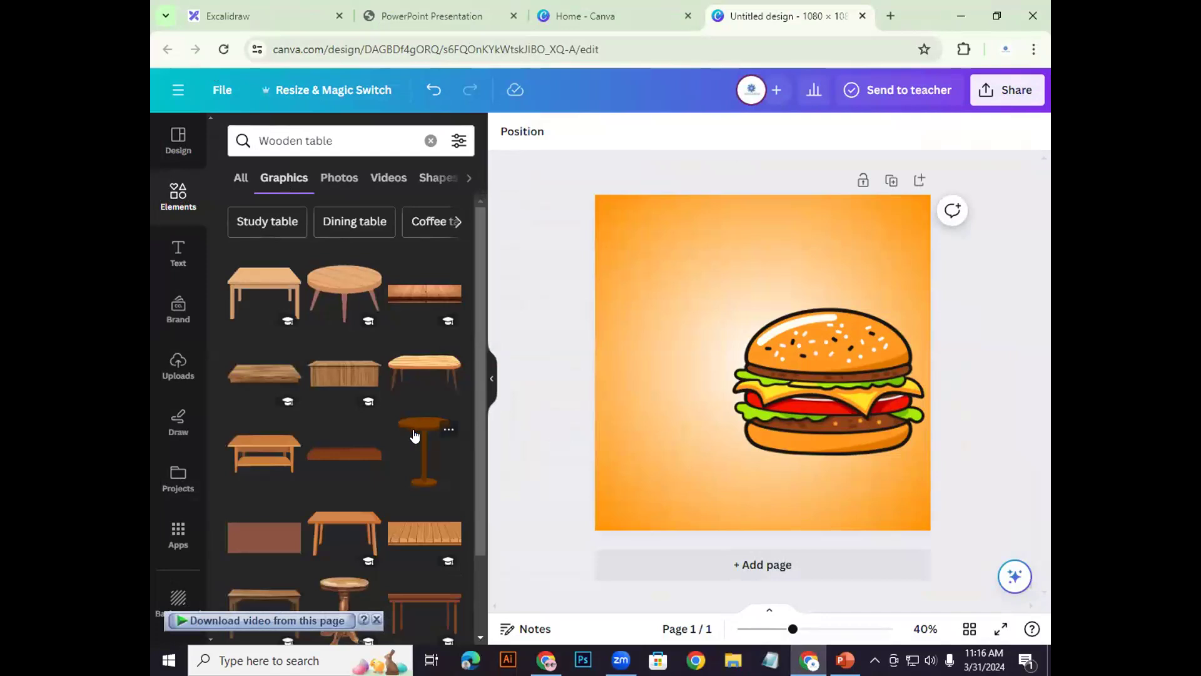
Step: Look through the wooden table graphics for a tabletop that could sit beneath the burger
scroll(419, 443, down, 2)
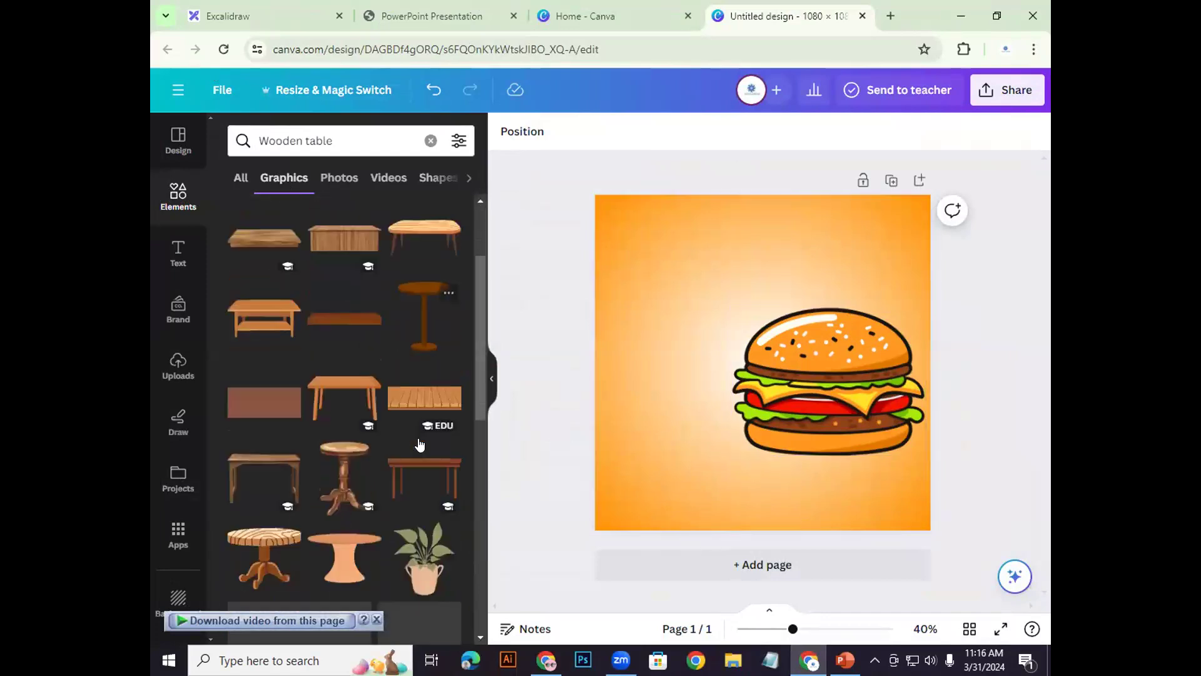
scroll(419, 444, down, 2)
scroll(412, 461, down, 5)
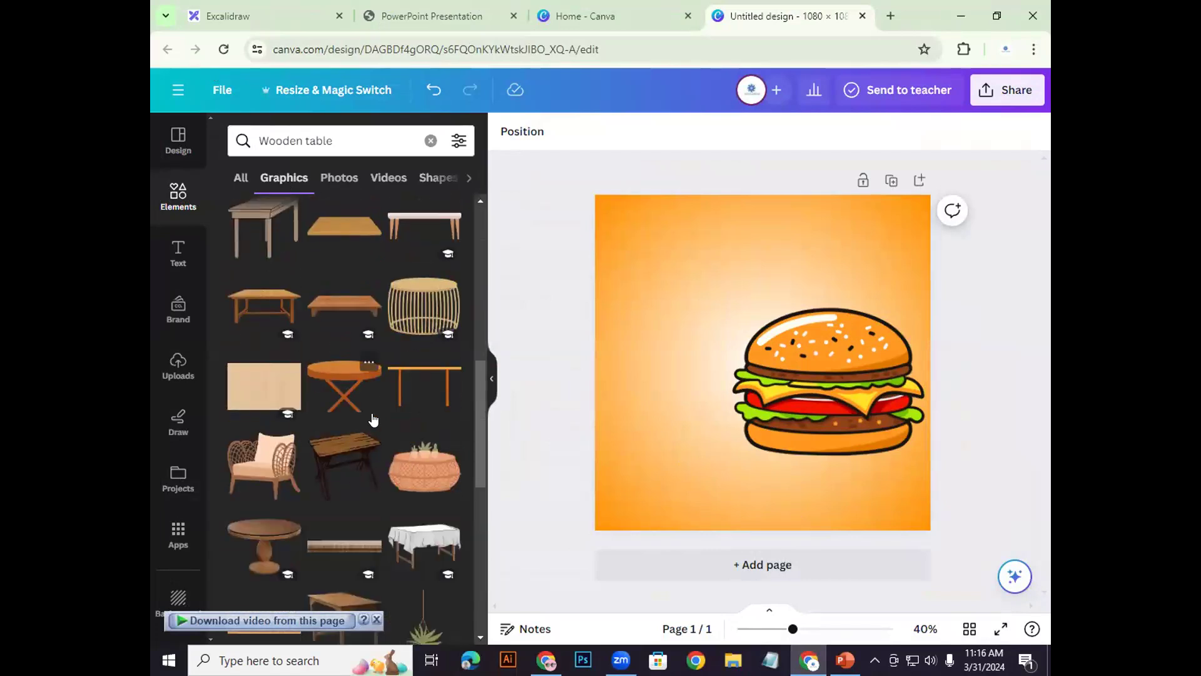
scroll(394, 447, down, 5)
scroll(388, 433, down, 6)
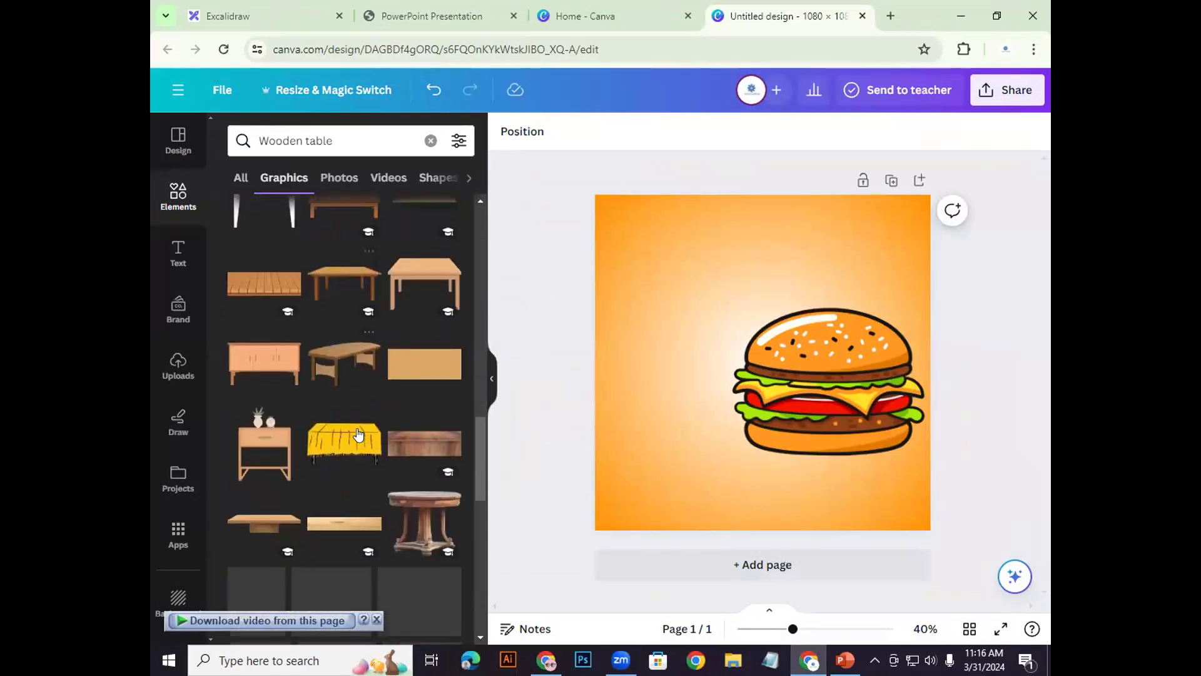
scroll(409, 434, down, 10)
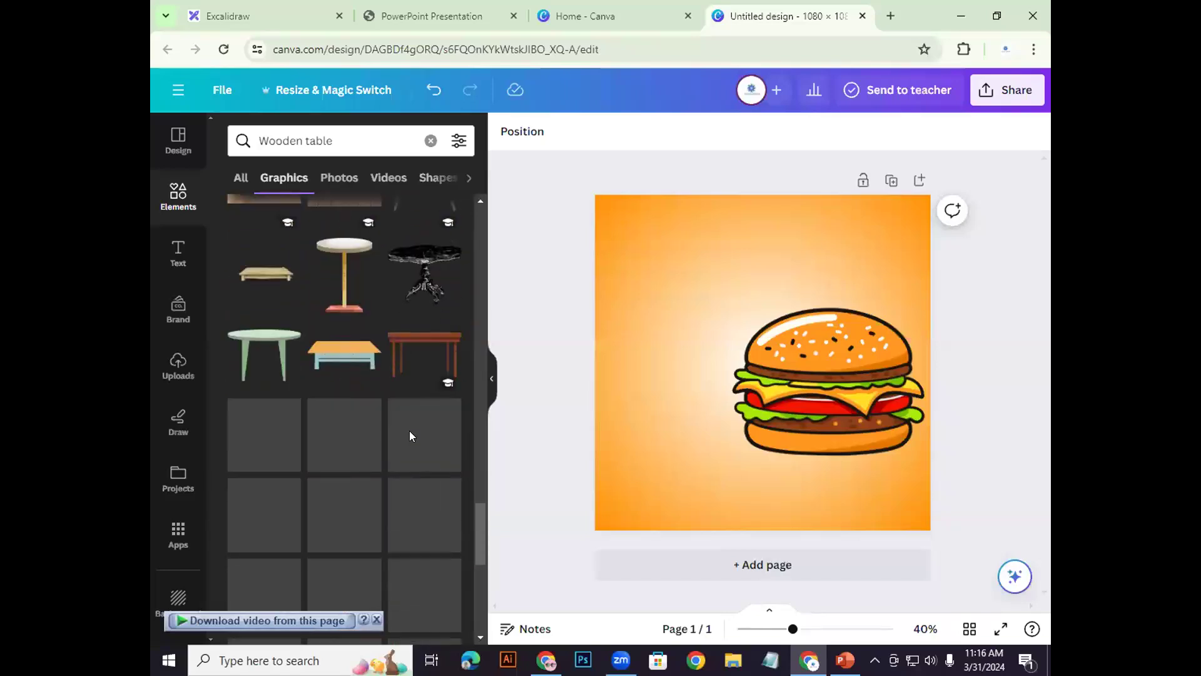
scroll(412, 438, down, 4)
scroll(413, 441, down, 2)
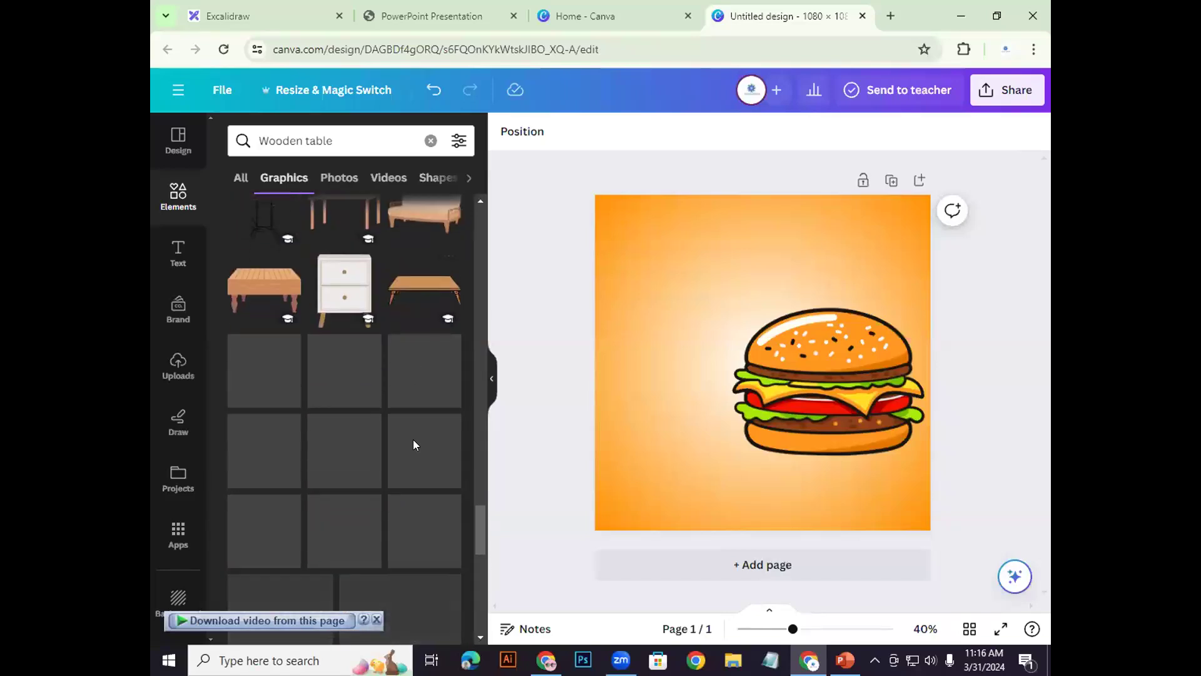
scroll(437, 450, down, 3)
scroll(441, 451, down, 8)
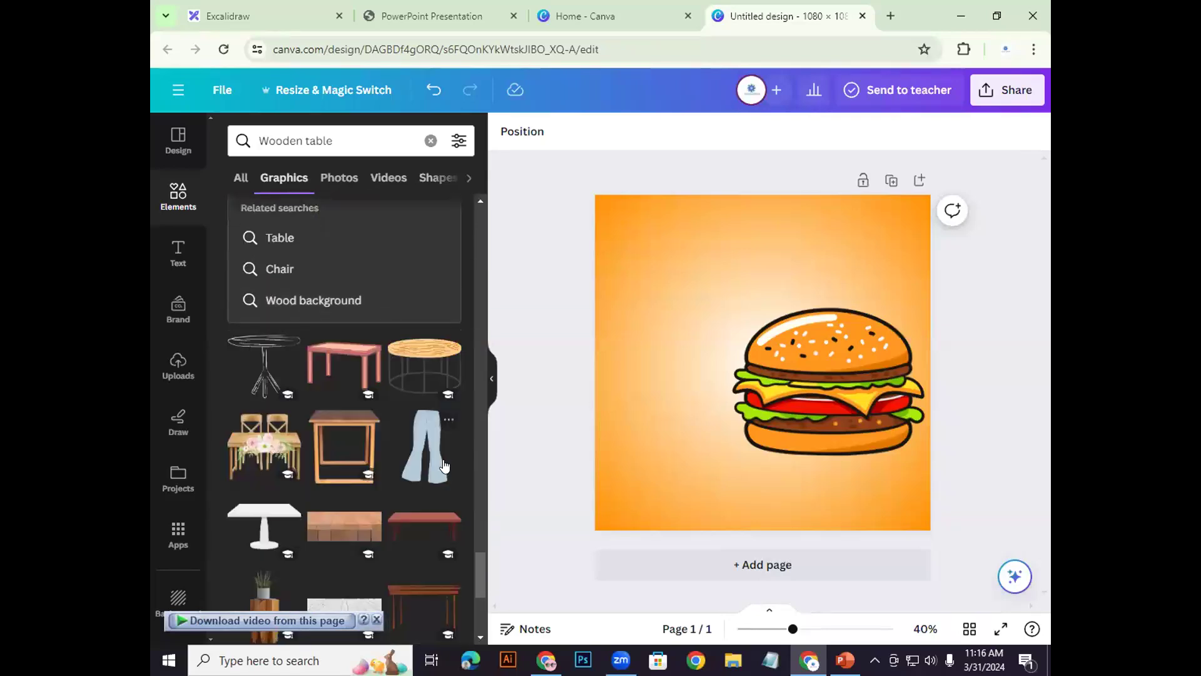
scroll(431, 466, down, 6)
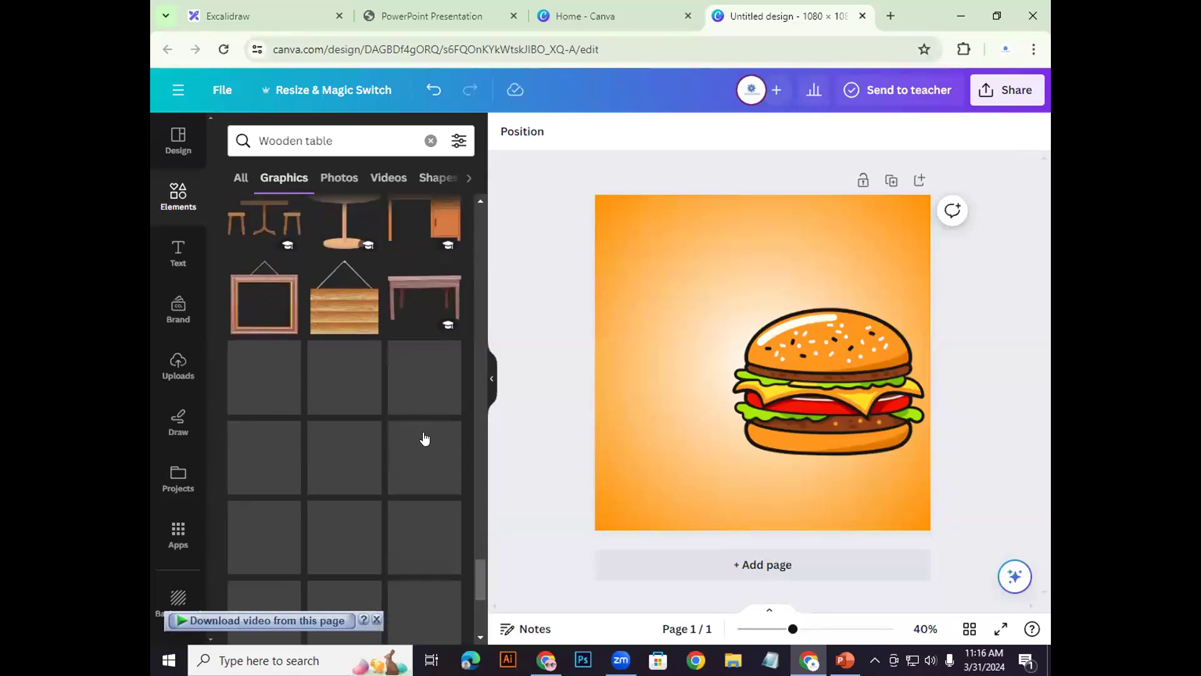
scroll(425, 450, down, 4)
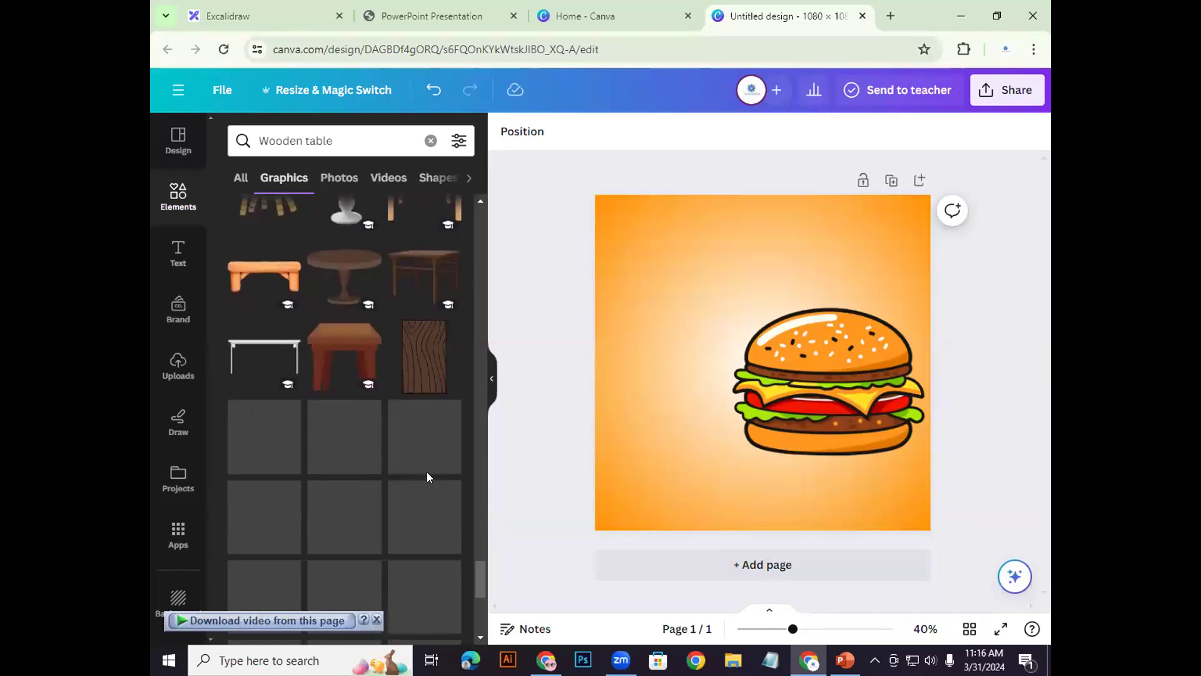
Step: Recheck the sample post's table surface in PowerPoint, then return to Canva and browse more wooden table graphics for a matching tabletop
click(844, 660)
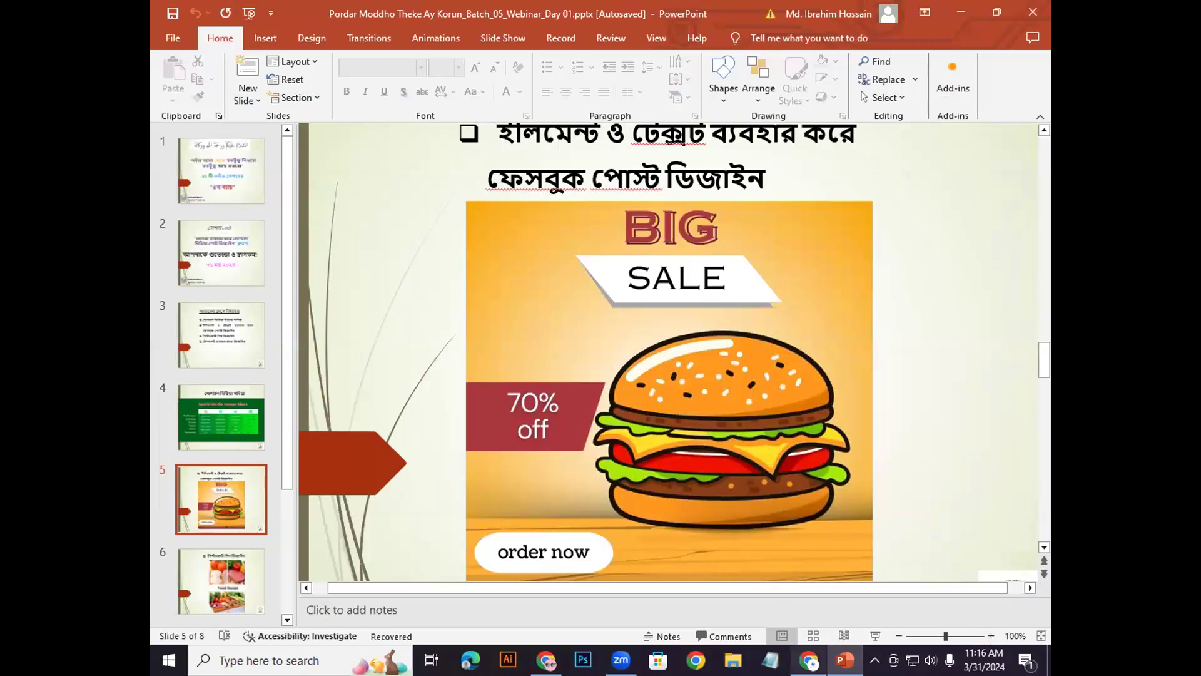
key(alt+Tab)
scroll(437, 448, down, 5)
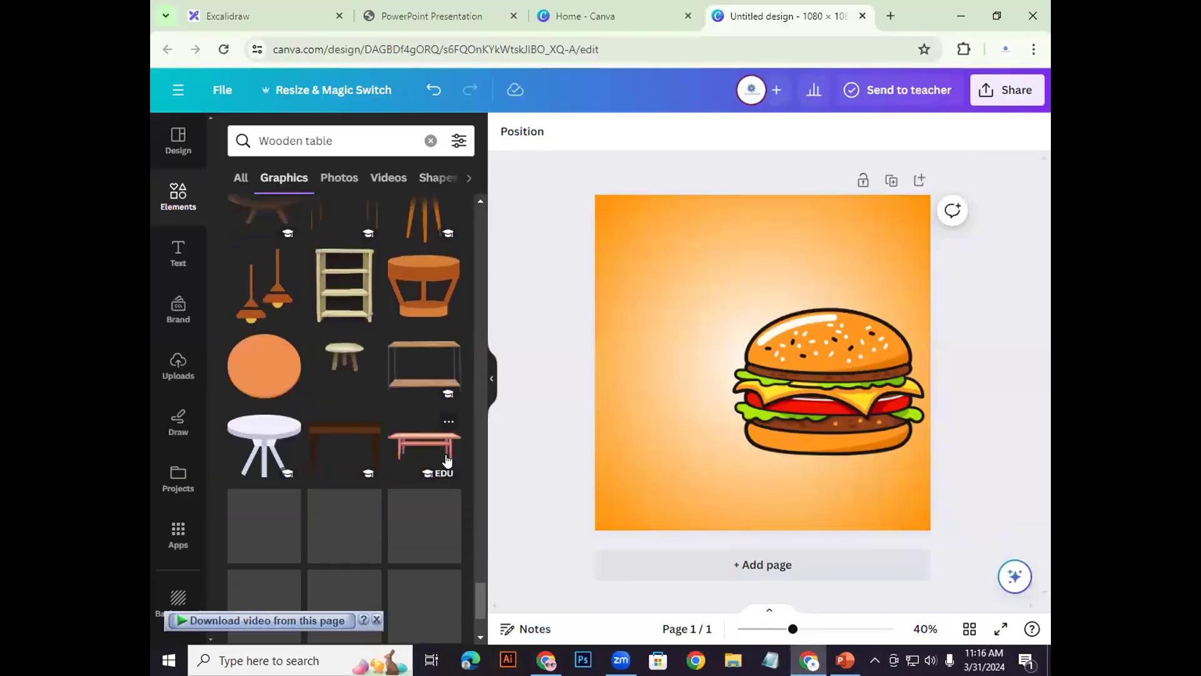
scroll(438, 461, down, 10)
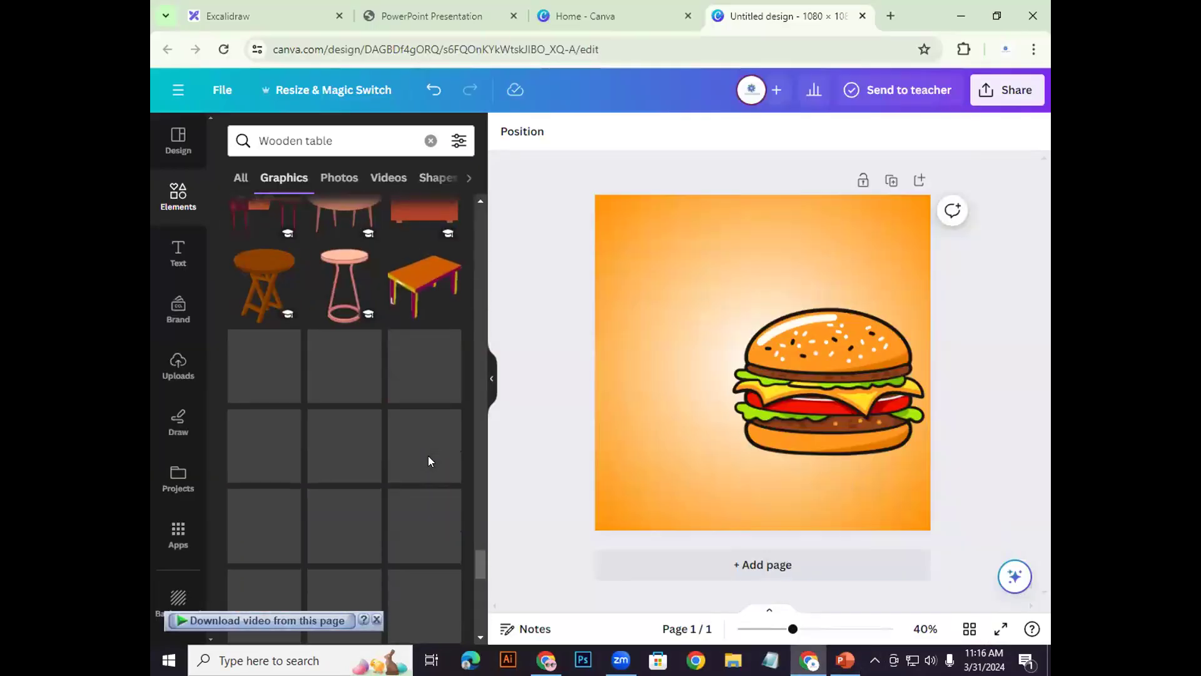
scroll(430, 460, down, 10)
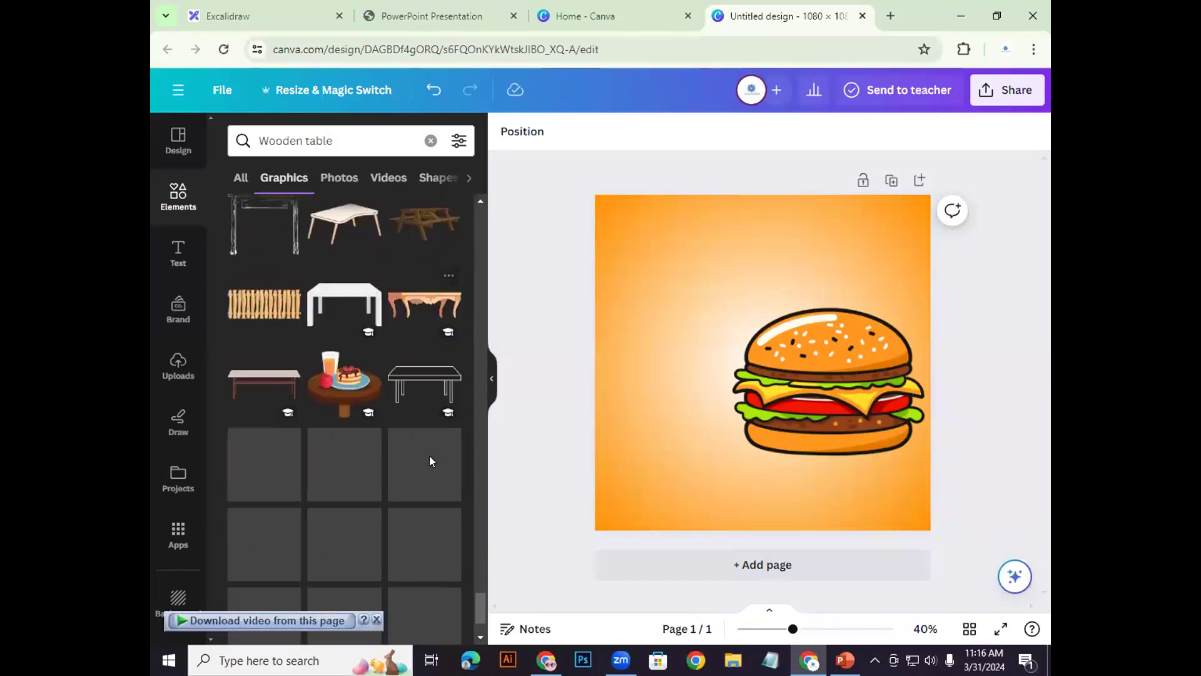
scroll(428, 462, down, 10)
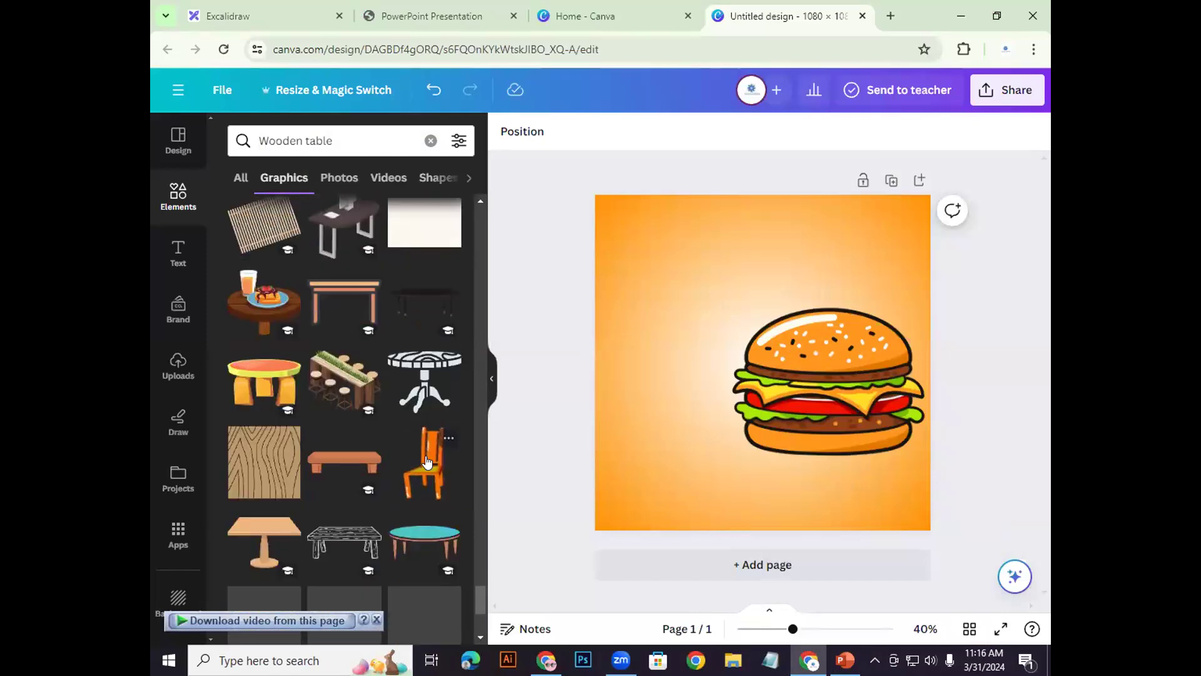
scroll(411, 444, down, 5)
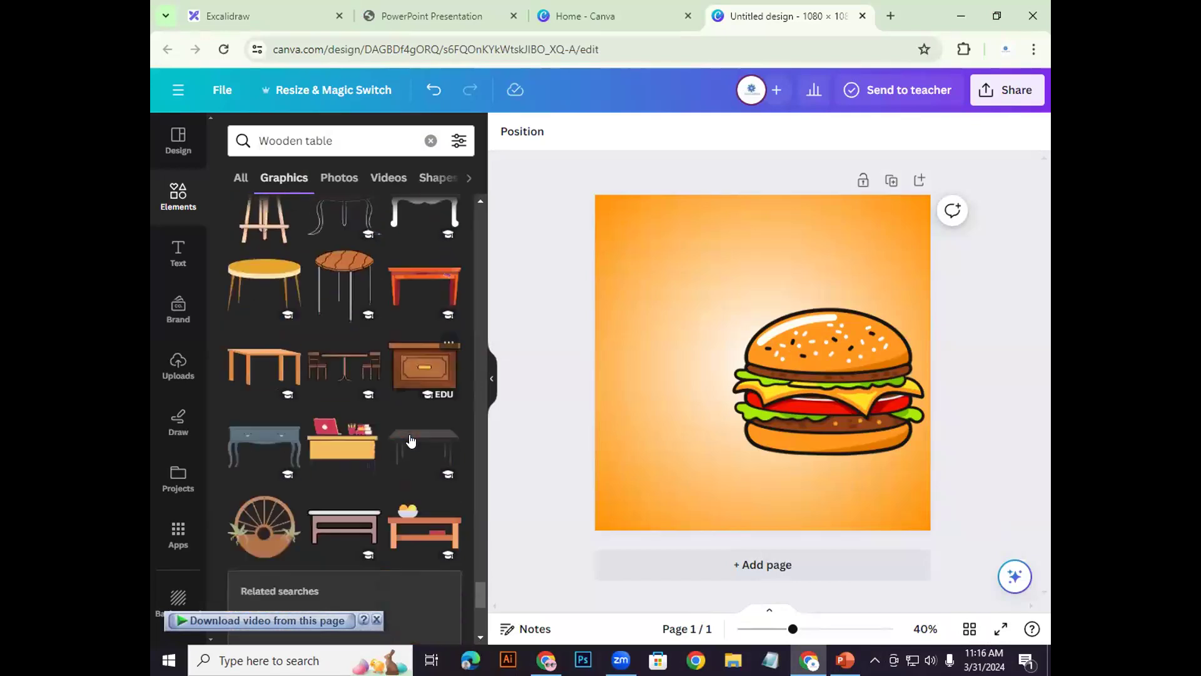
scroll(375, 406, down, 10)
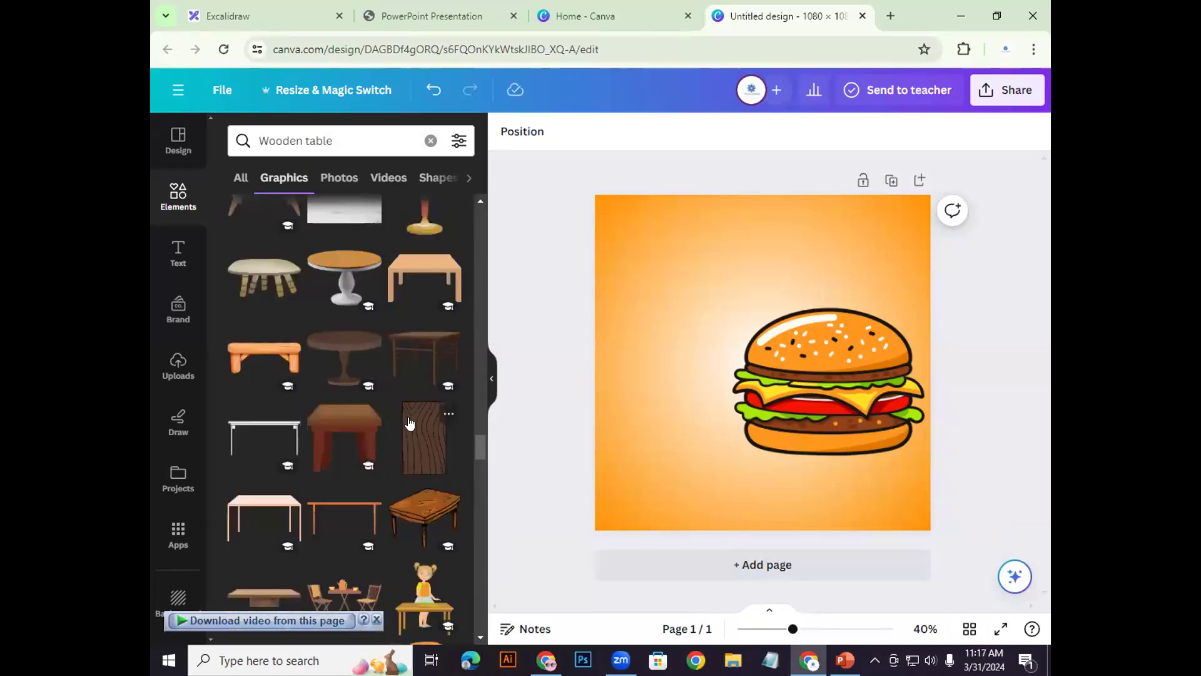
scroll(410, 423, down, 10)
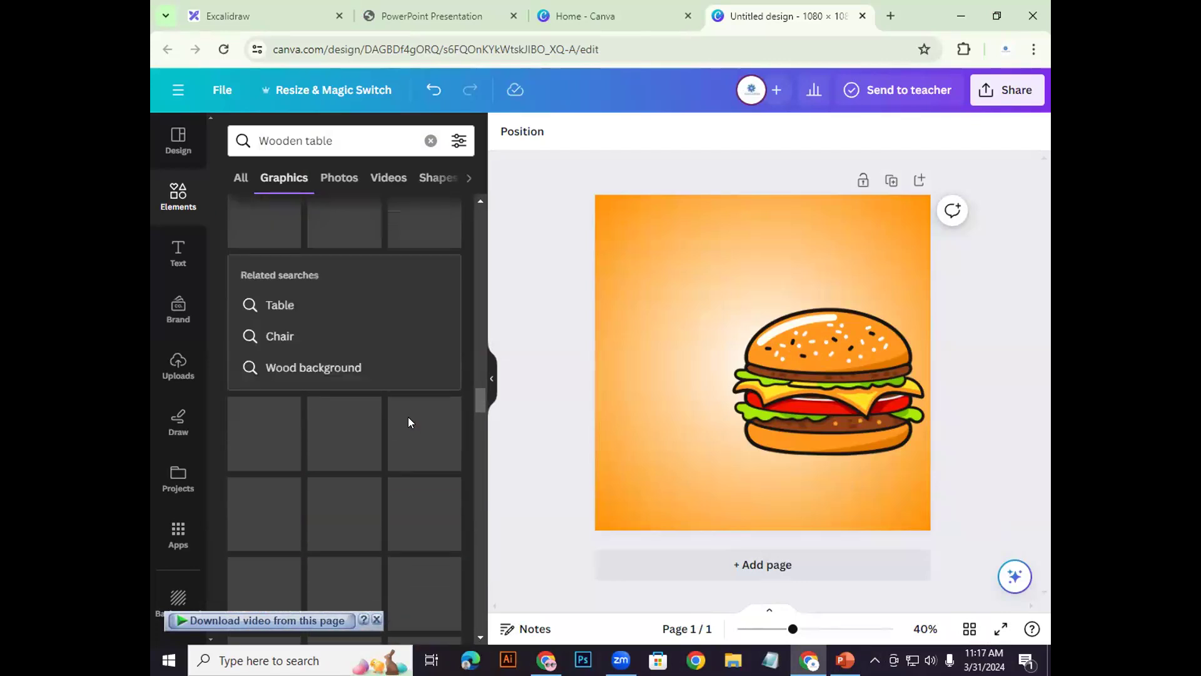
scroll(362, 351, up, 10)
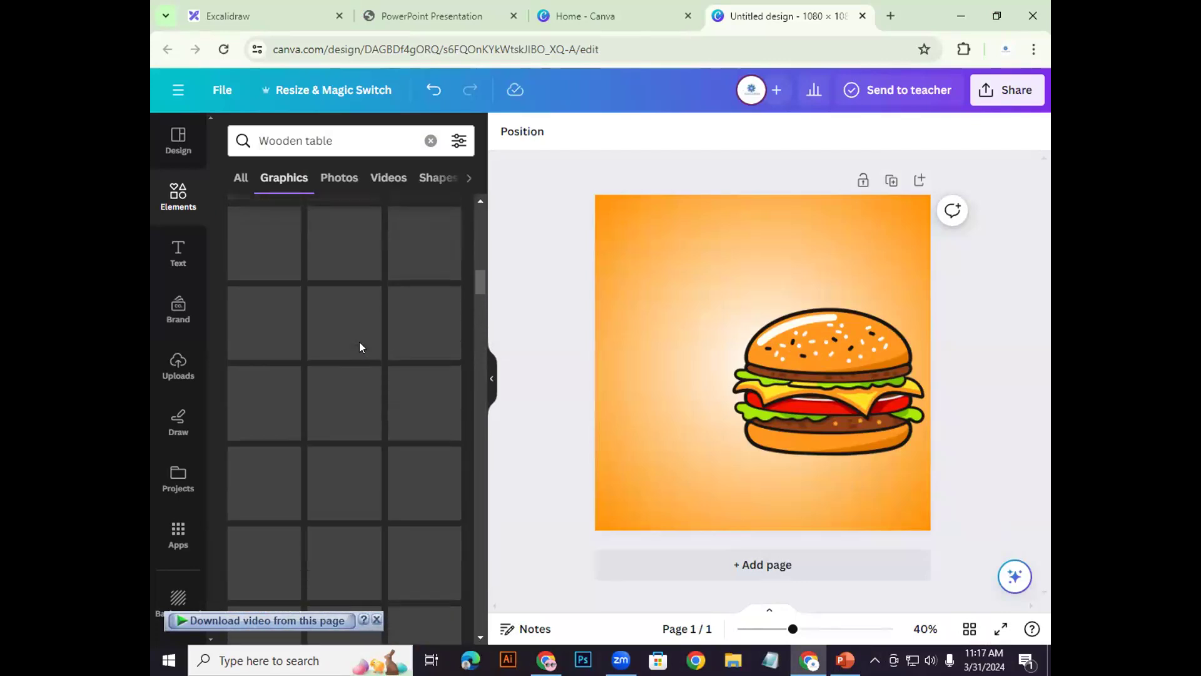
scroll(369, 362, up, 5)
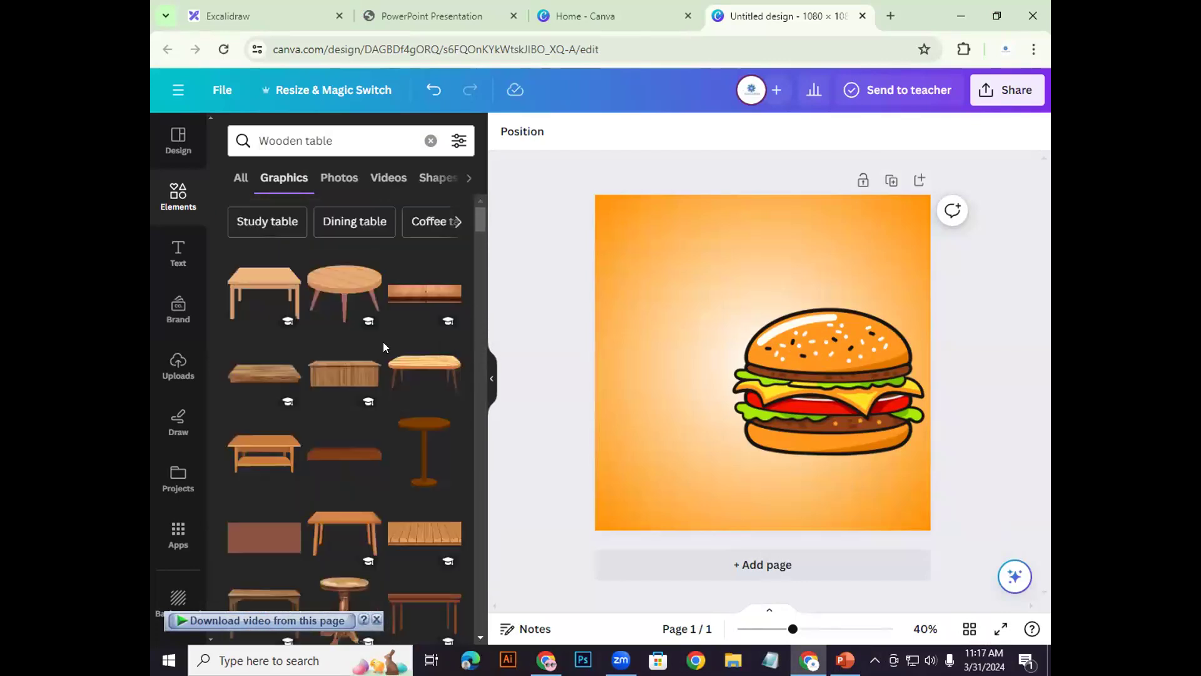
scroll(431, 459, down, 1)
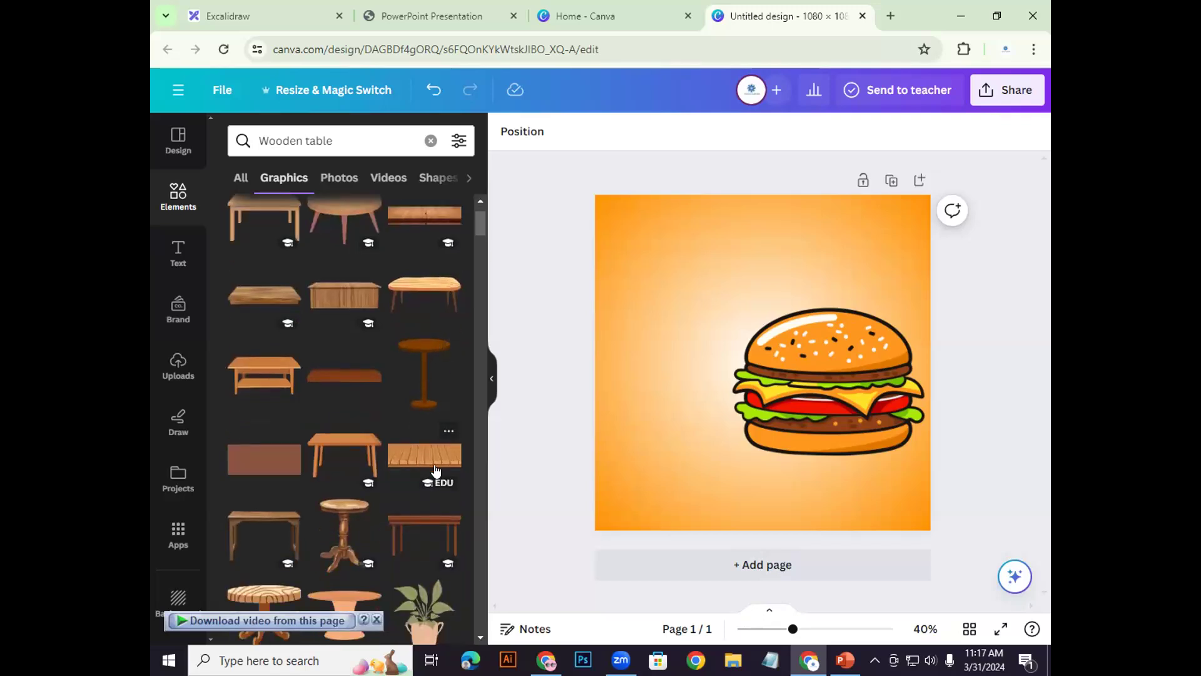
scroll(381, 491, down, 5)
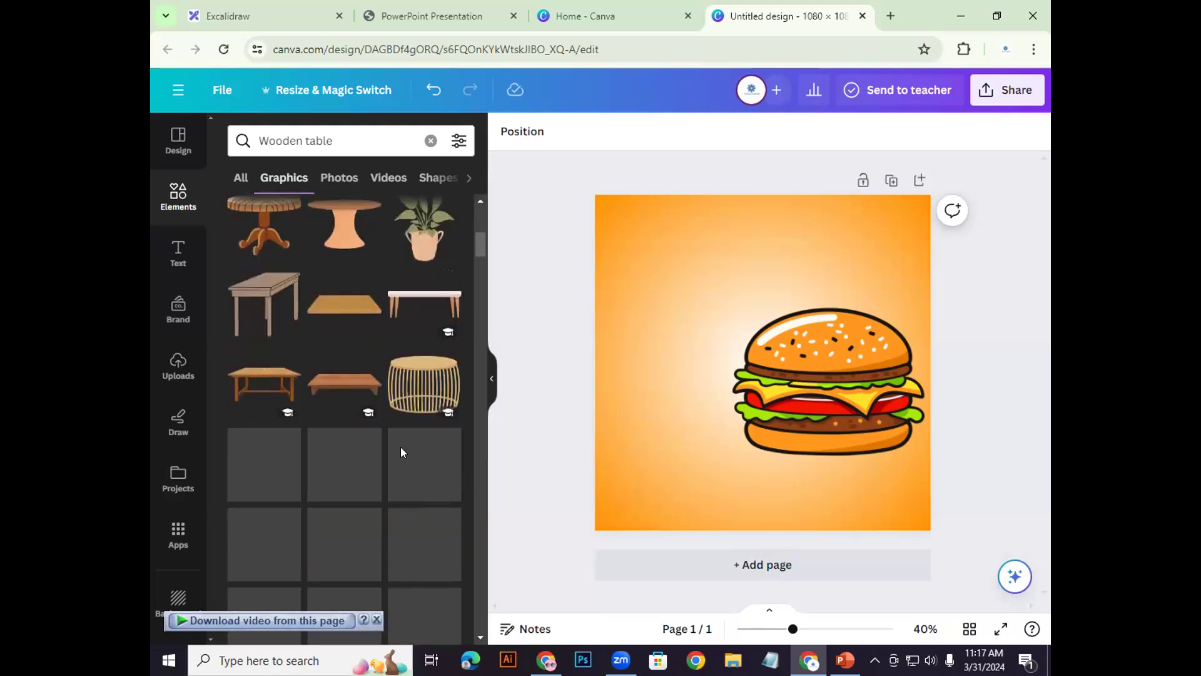
scroll(370, 453, down, 6)
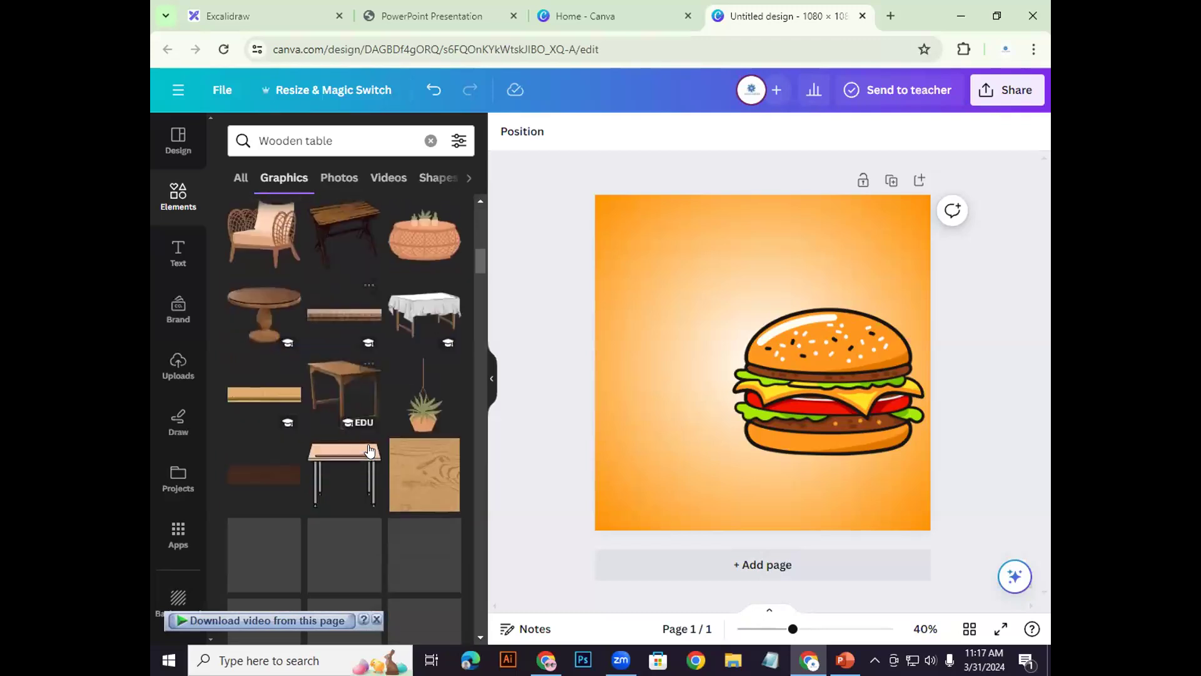
Step: Try the plain light-brown tabletop graphic below the burger, then delete it from the page
scroll(368, 448, up, 5)
click(336, 234)
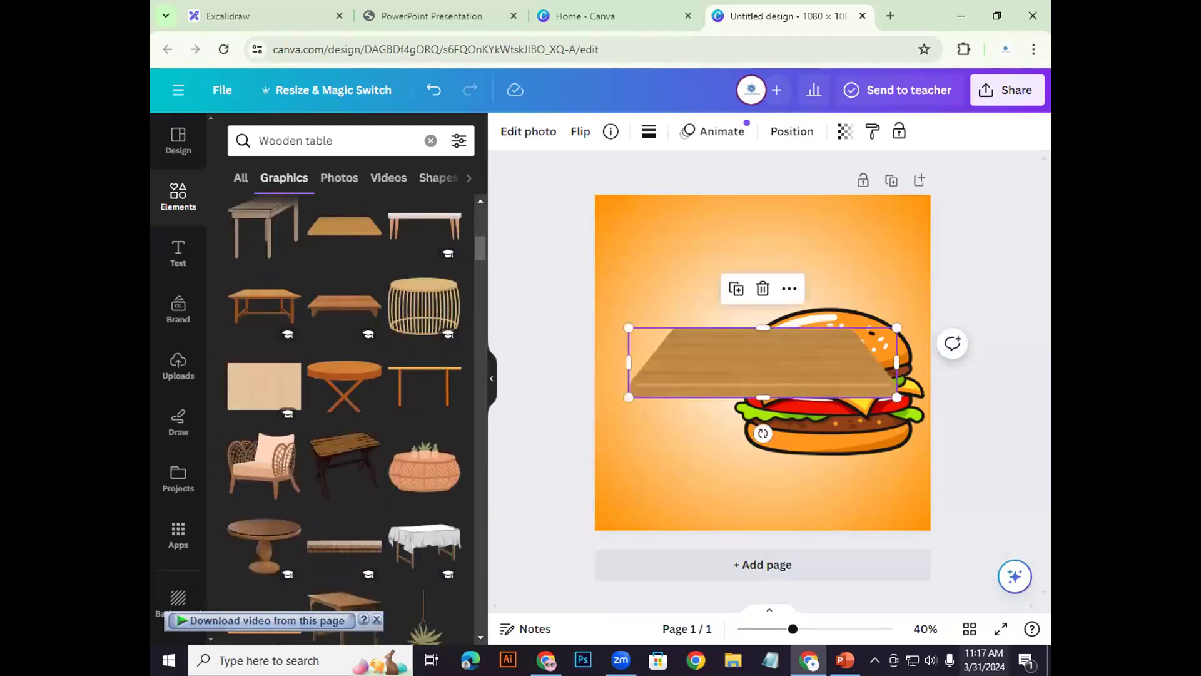
drag(755, 375, 747, 527)
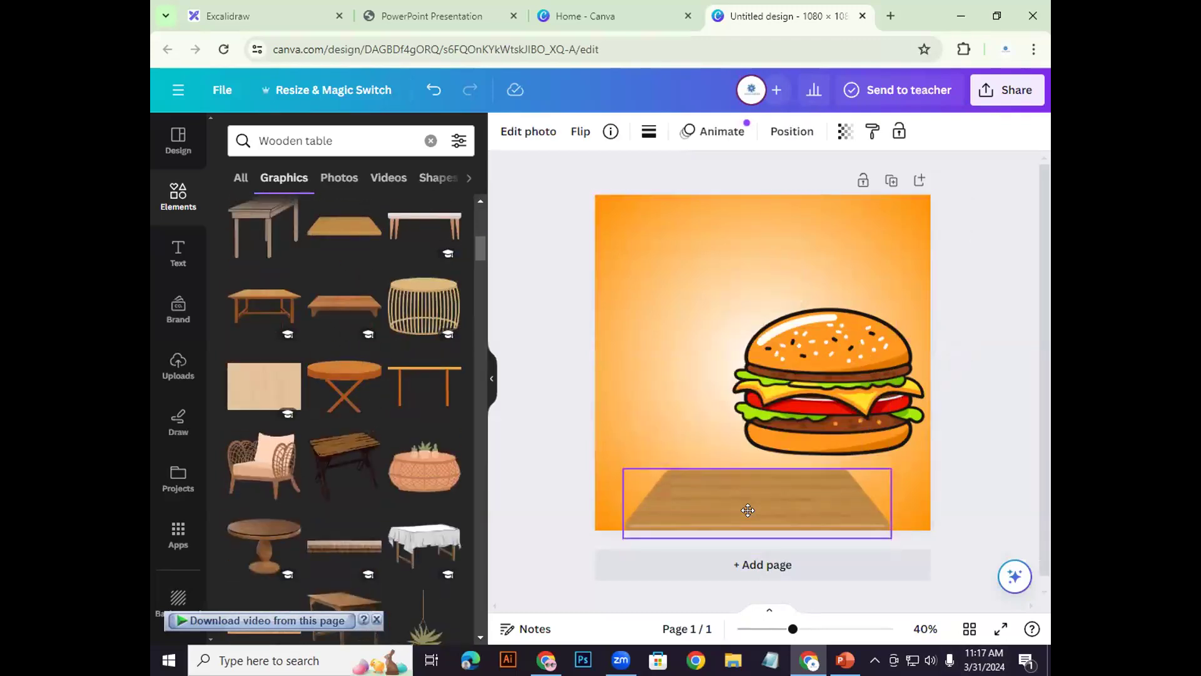
key(Delete)
Step: Add the orange wooden tabletop with the dark red front edge from the recently used elements and place it below the burger
scroll(400, 421, down, 1)
scroll(400, 421, down, 4)
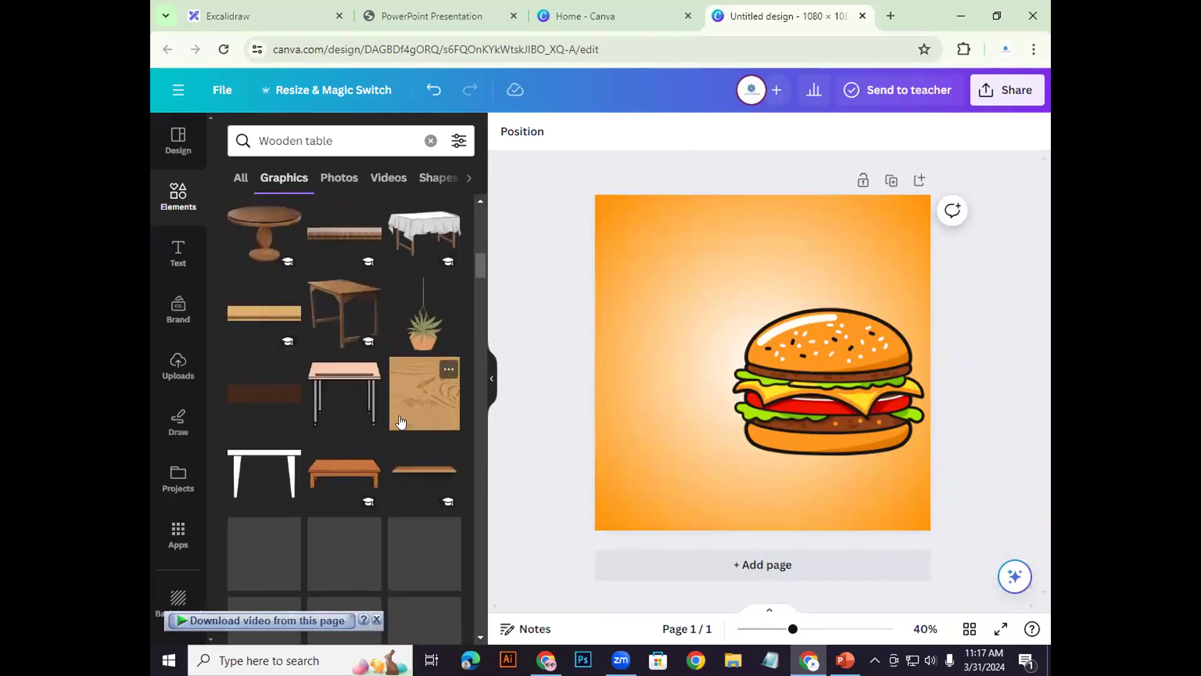
scroll(419, 508, down, 2)
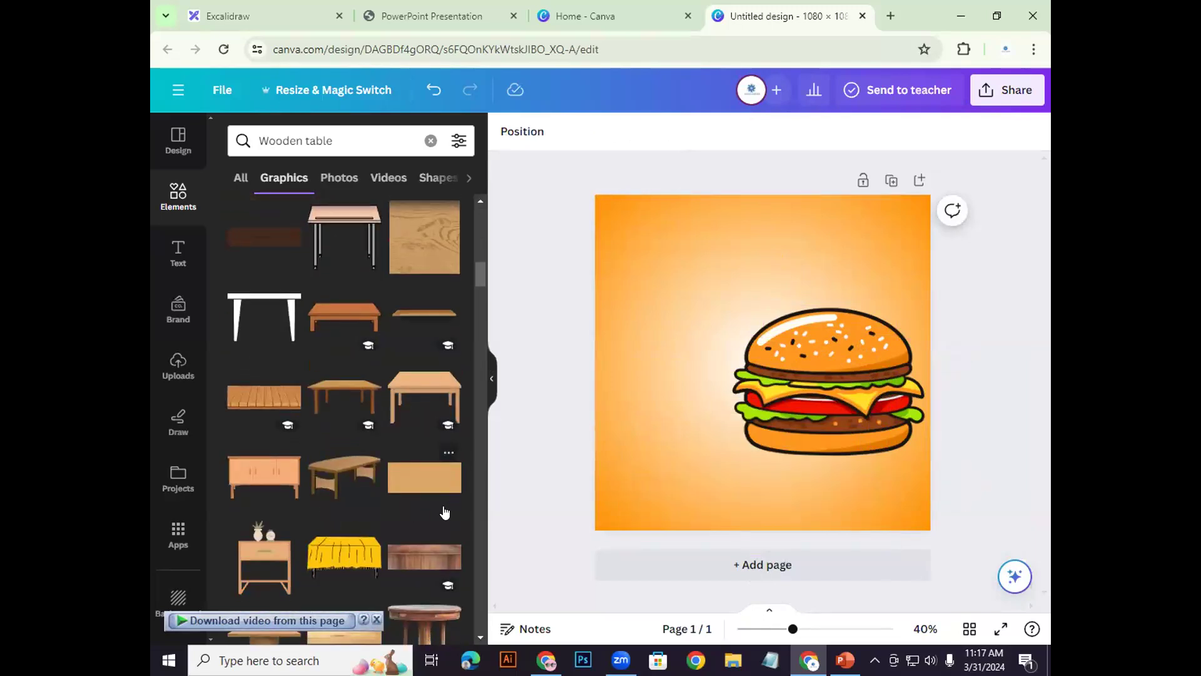
scroll(444, 512, down, 2)
scroll(380, 459, up, 1)
click(191, 197)
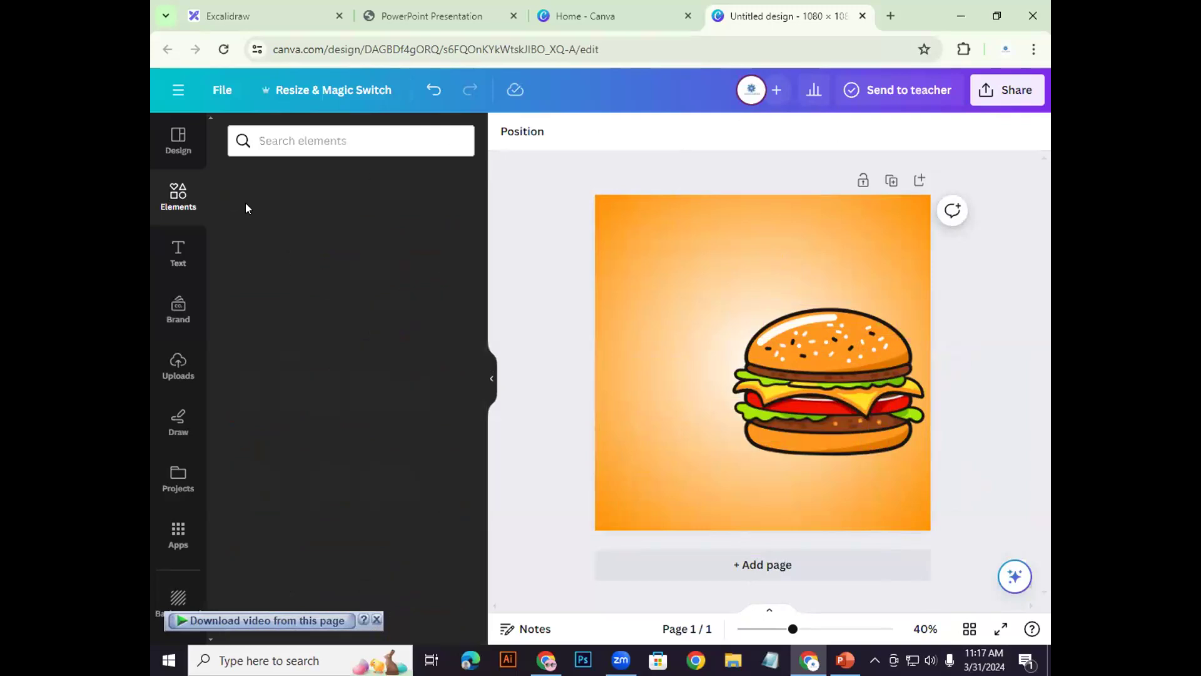
click(280, 230)
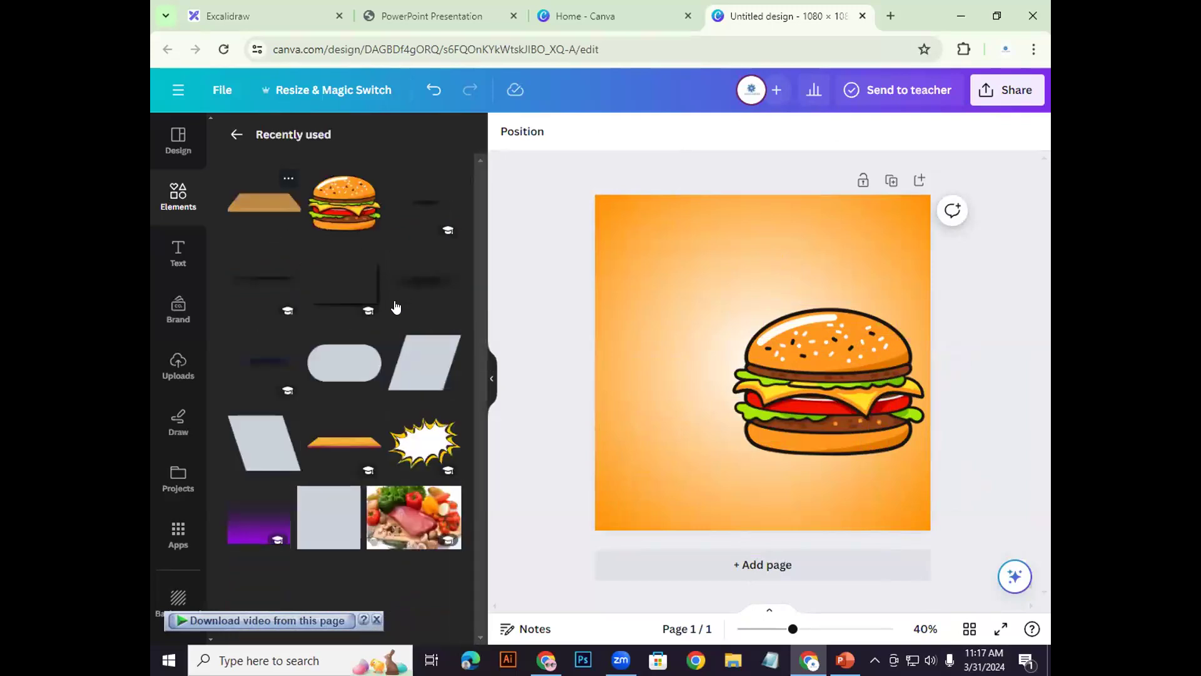
click(263, 202)
drag(776, 355, 957, 522)
drag(828, 498, 737, 478)
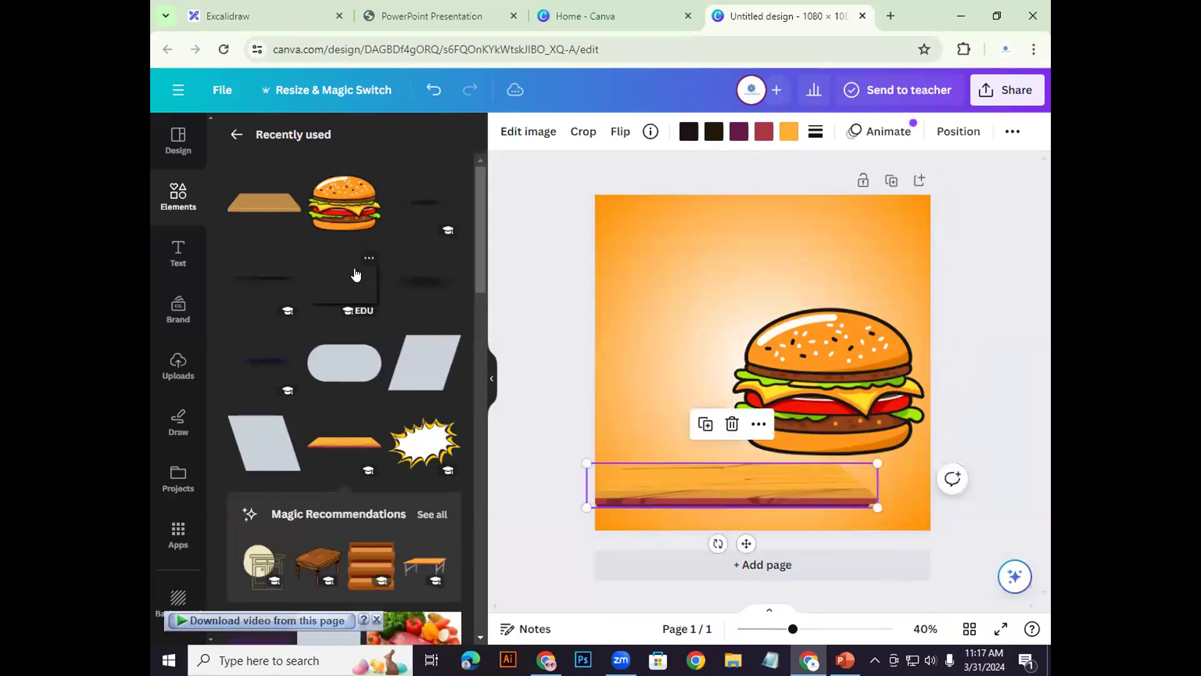
click(167, 199)
drag(782, 501, 802, 501)
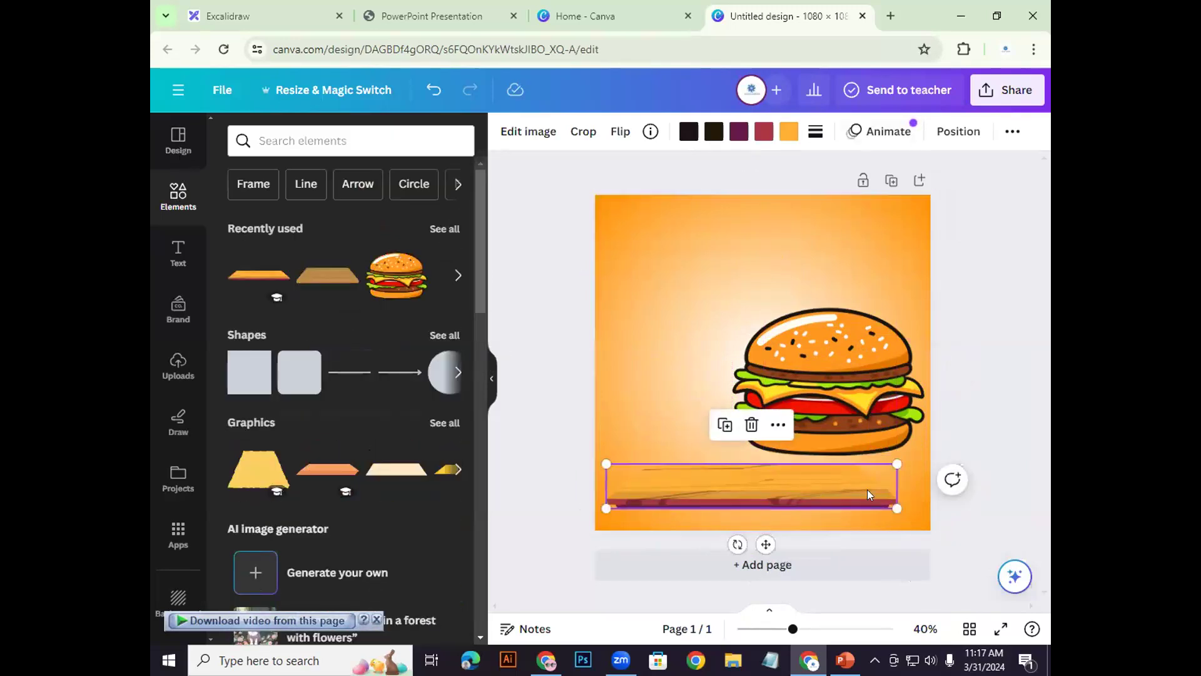
Step: Enlarge the orange wooden tabletop until it spans the page's full width, and align its front edge with the page's bottom edge
drag(840, 498, 939, 535)
mouse_move(772, 490)
mouse_down()
mouse_move(809, 493)
mouse_move(759, 487)
mouse_up()
drag(864, 500, 814, 496)
drag(879, 523, 939, 534)
mouse_move(766, 504)
mouse_down()
mouse_move(812, 501)
mouse_move(775, 491)
mouse_up()
drag(954, 518, 981, 528)
drag(877, 503, 852, 501)
drag(945, 521, 959, 526)
drag(863, 507, 895, 508)
click(970, 371)
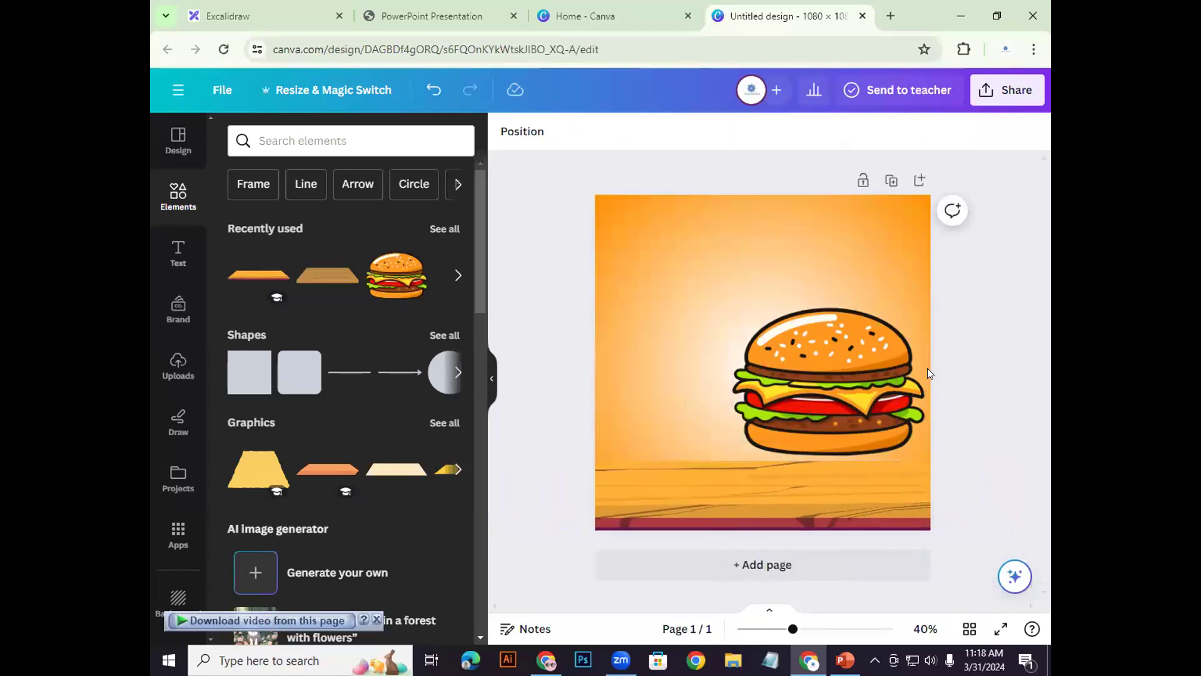
Step: Move the burger slightly down so it overlaps the tabletop, and compare its placement with the sample post in PowerPoint
click(815, 384)
mouse_move(815, 384)
mouse_down()
mouse_move(814, 402)
mouse_move(815, 364)
mouse_move(812, 397)
mouse_up()
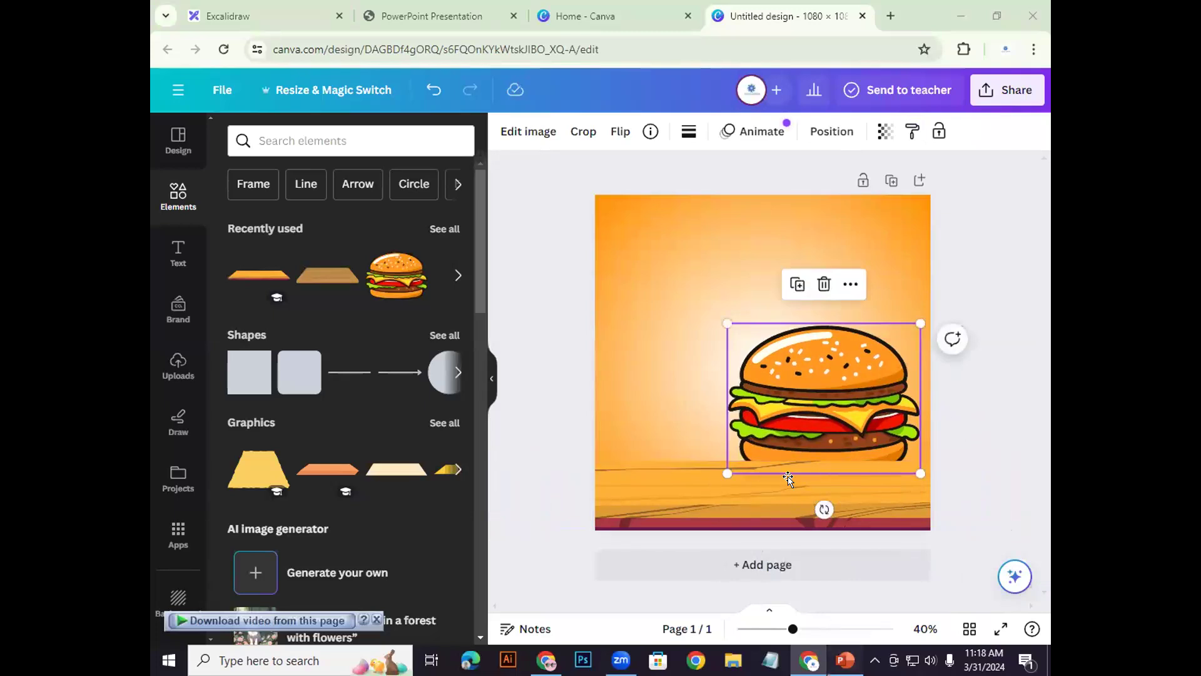
key(alt+Tab)
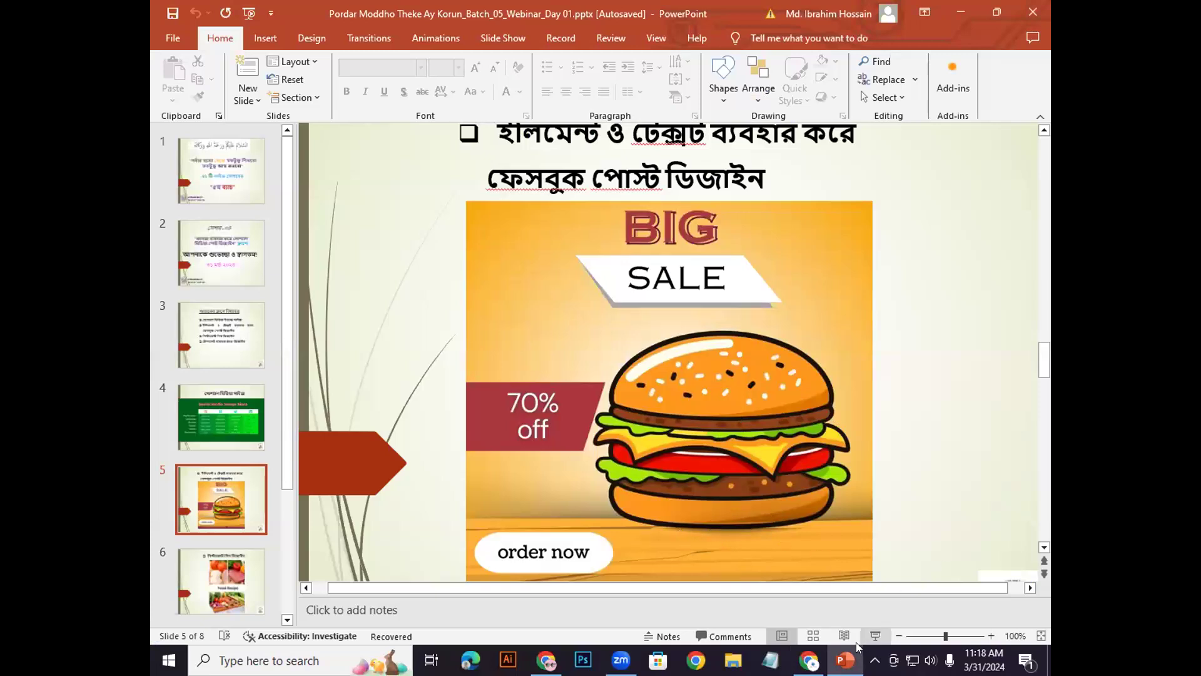
key(alt+Tab)
Step: Bring the burger forward so it sits in front of the wooden tabletop
click(901, 397)
click(827, 443)
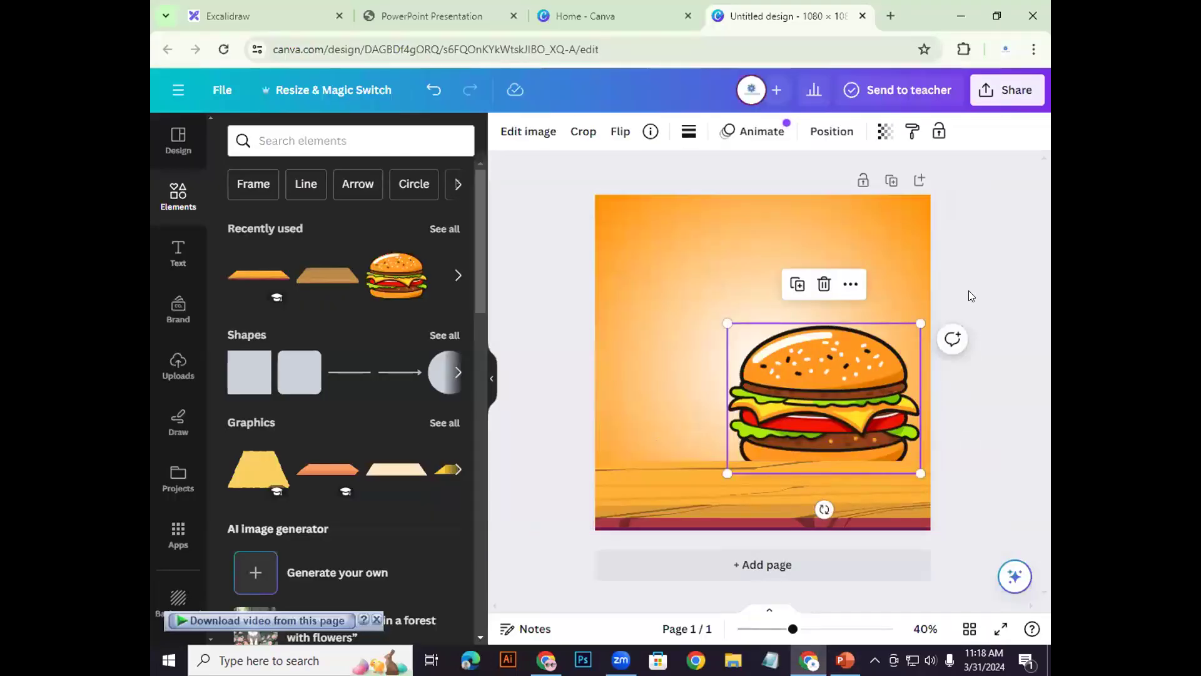
click(825, 133)
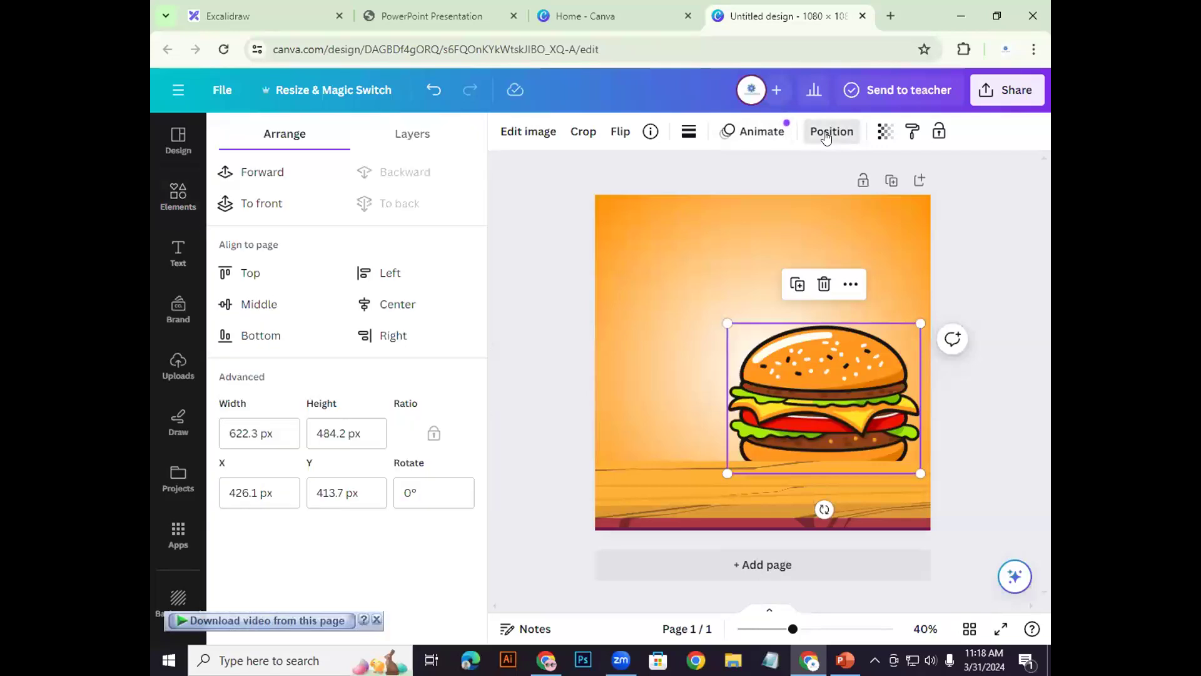
click(250, 179)
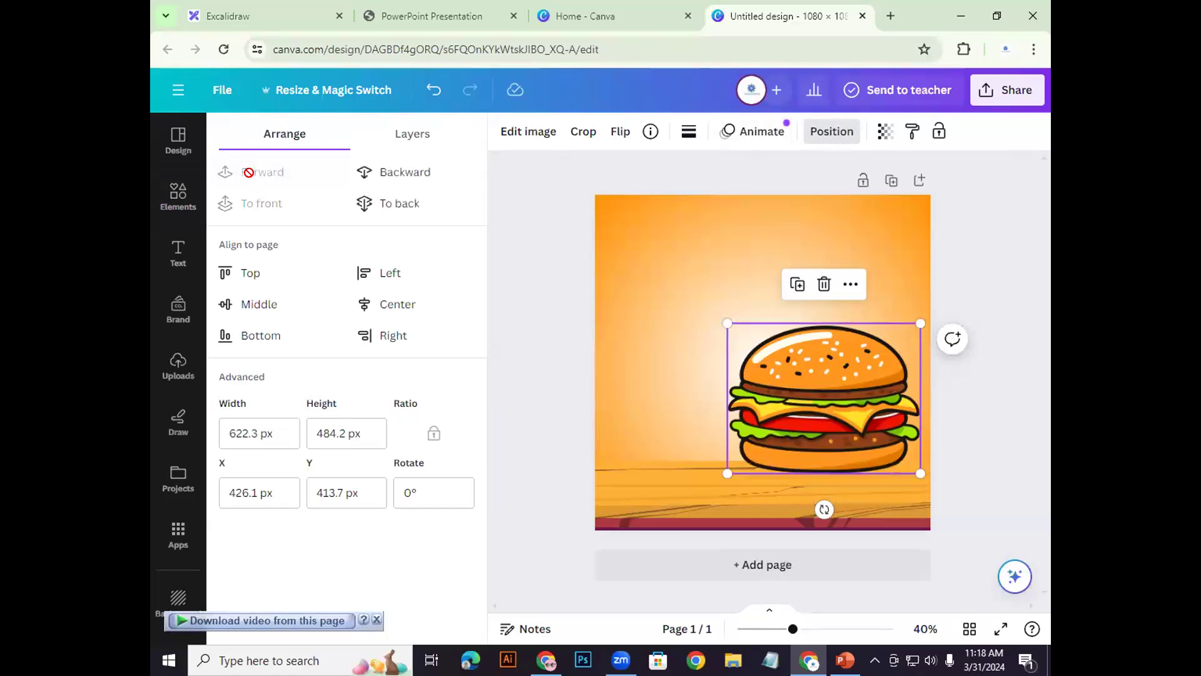
click(1001, 439)
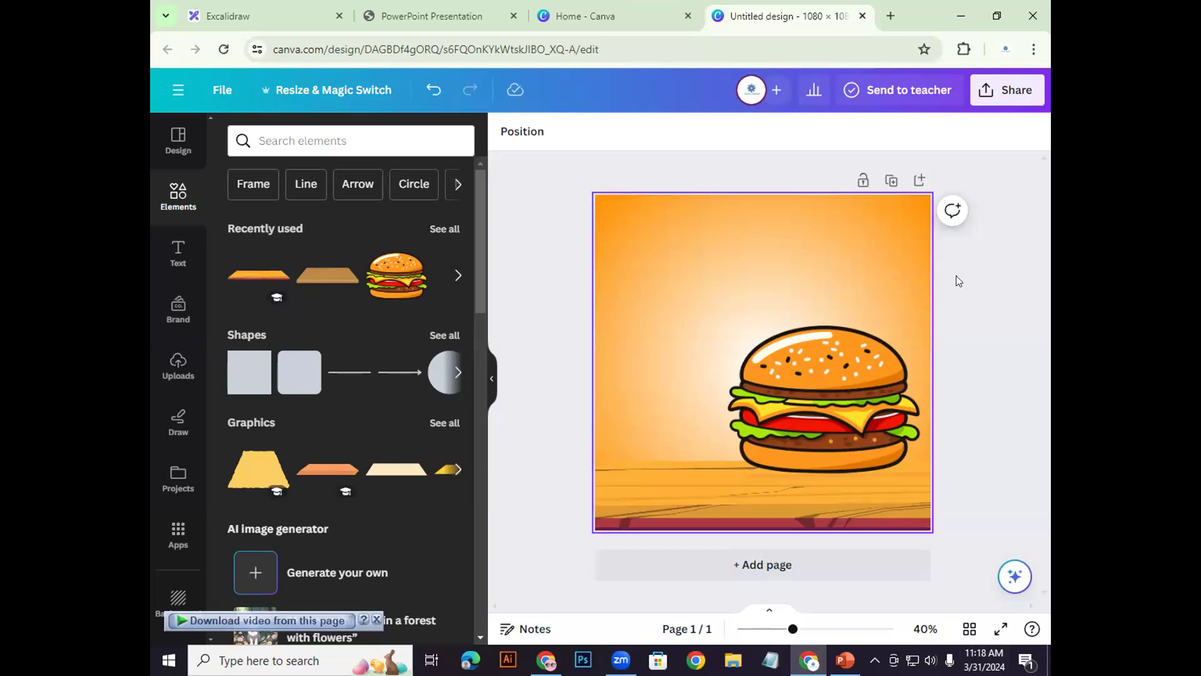
Step: Check the sample post in PowerPoint, then return to Canva and search the elements for "drop shadow", limited to graphics
click(844, 660)
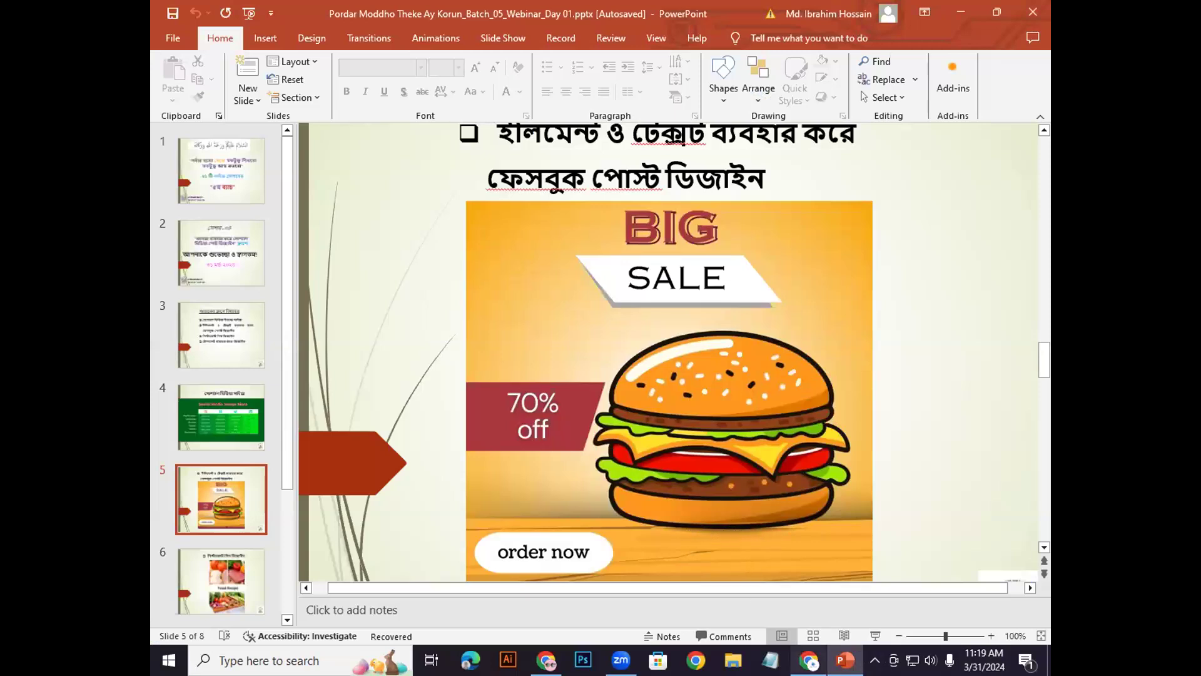
key(alt+Tab)
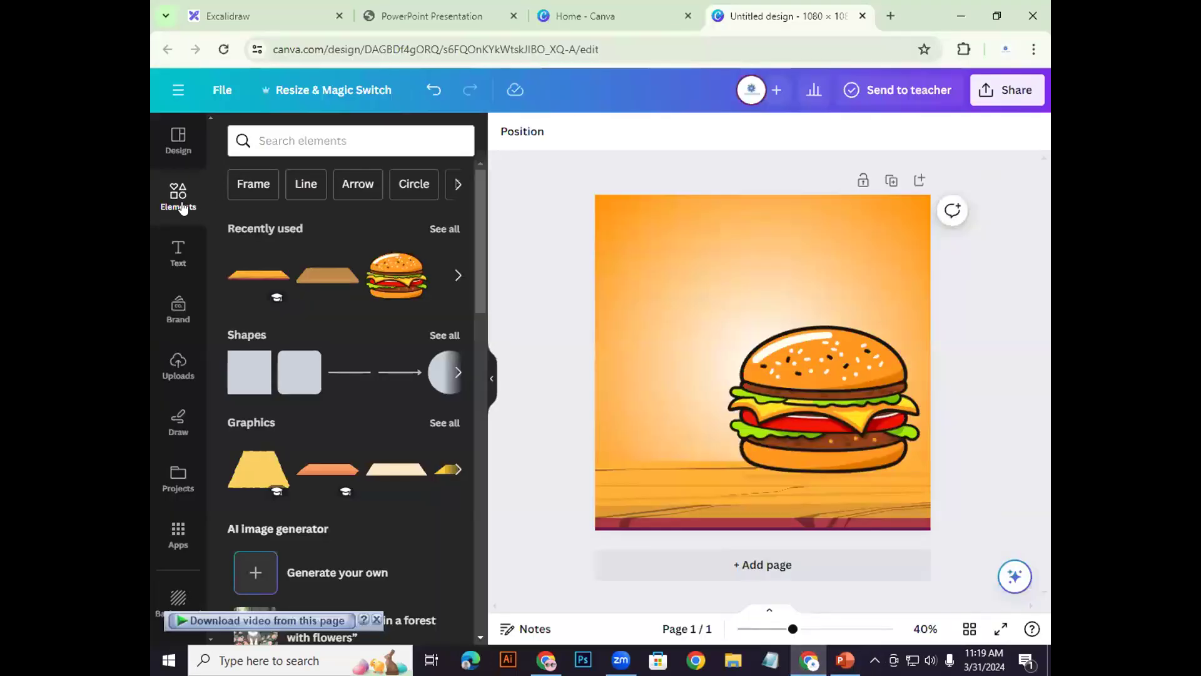
click(289, 140)
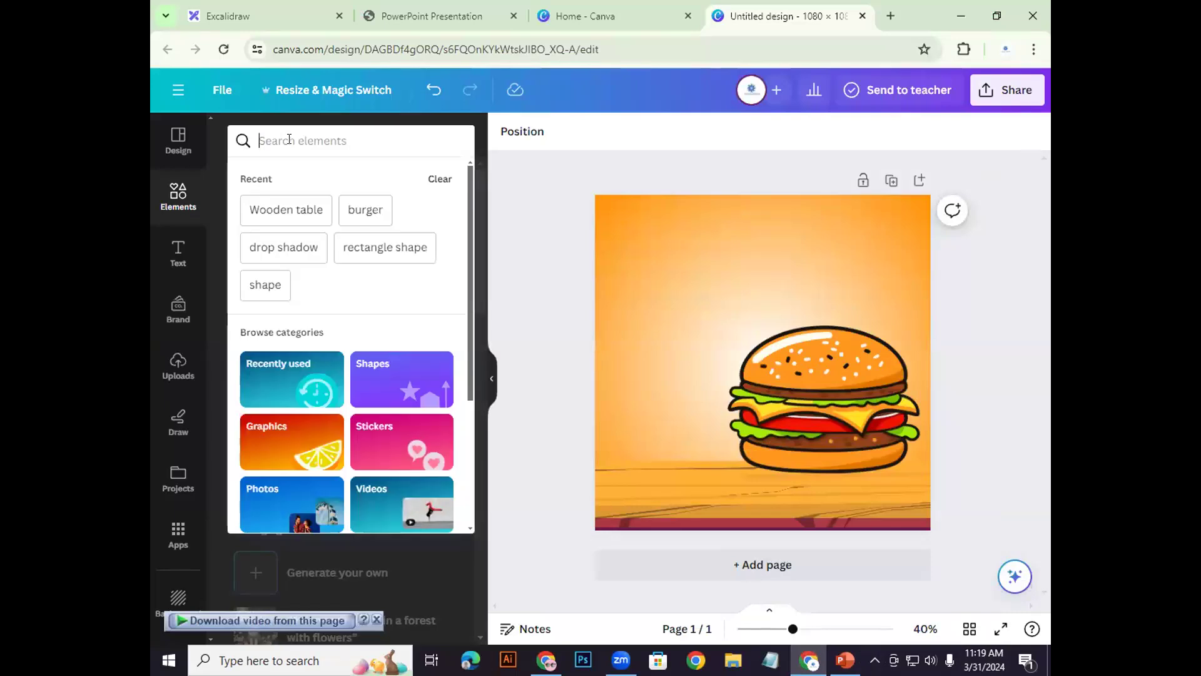
click(270, 248)
click(308, 185)
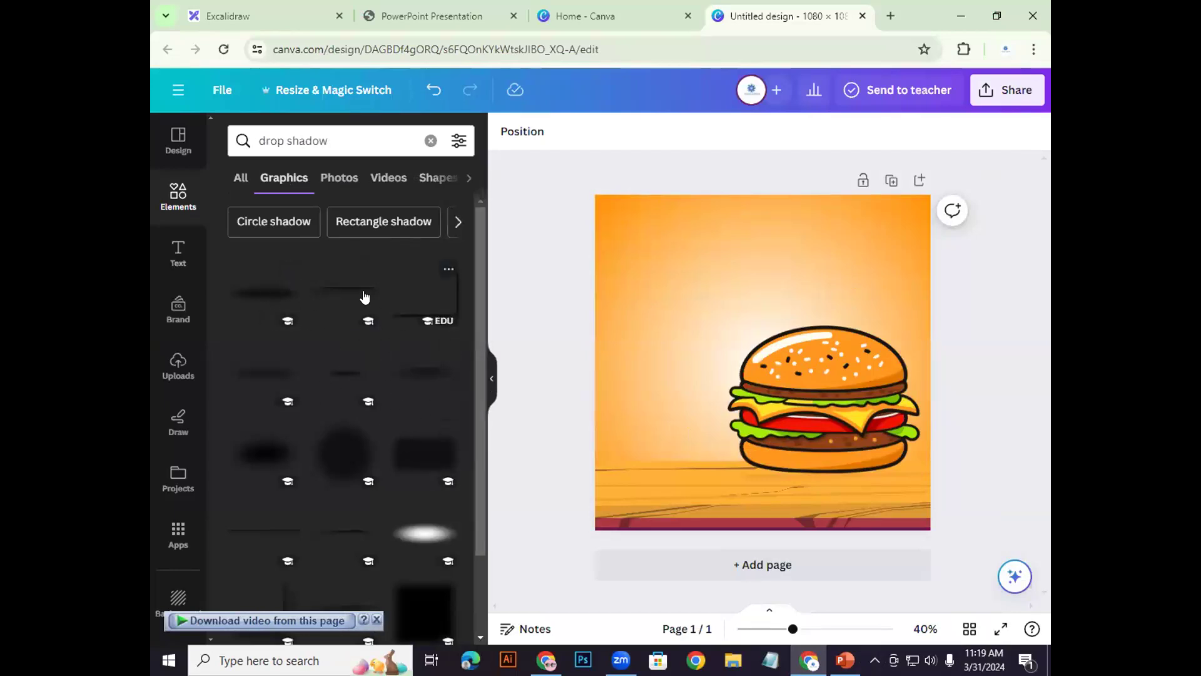
Step: Add the small soft drop shadow graphic, shrink it to about 720 × 107 px and place it beneath the burger's bottom bun
click(346, 373)
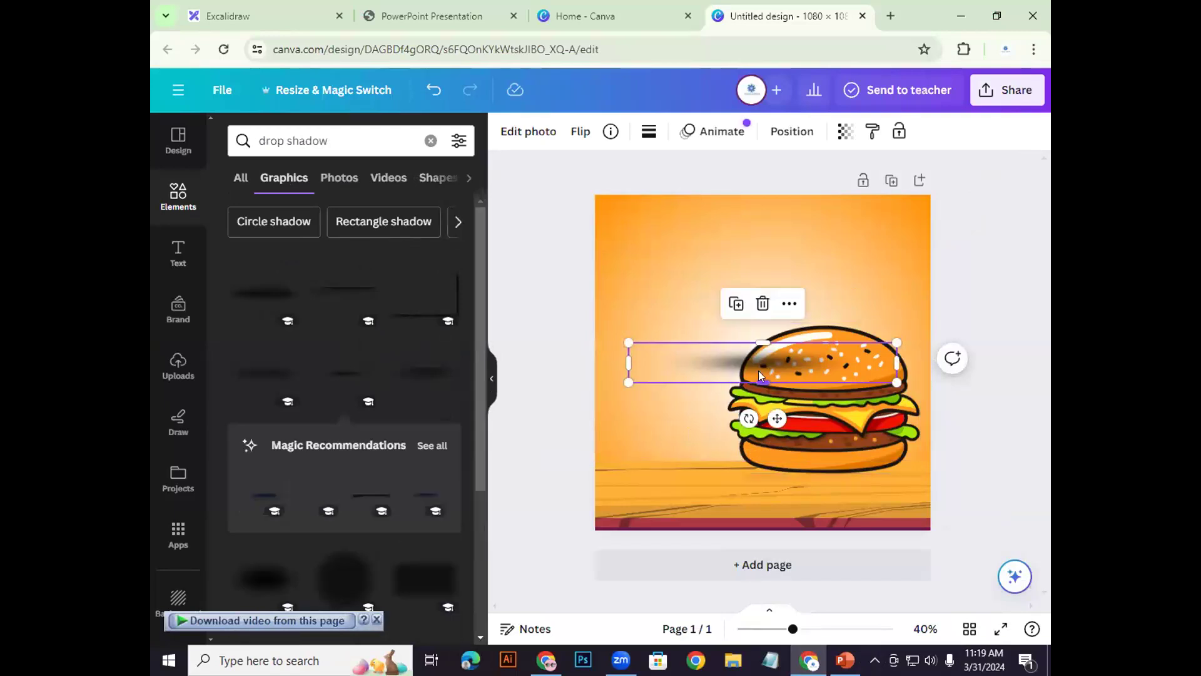
drag(717, 357, 775, 469)
drag(689, 490, 726, 479)
mouse_move(846, 473)
mouse_down()
mouse_move(817, 472)
mouse_move(829, 470)
mouse_up()
click(990, 371)
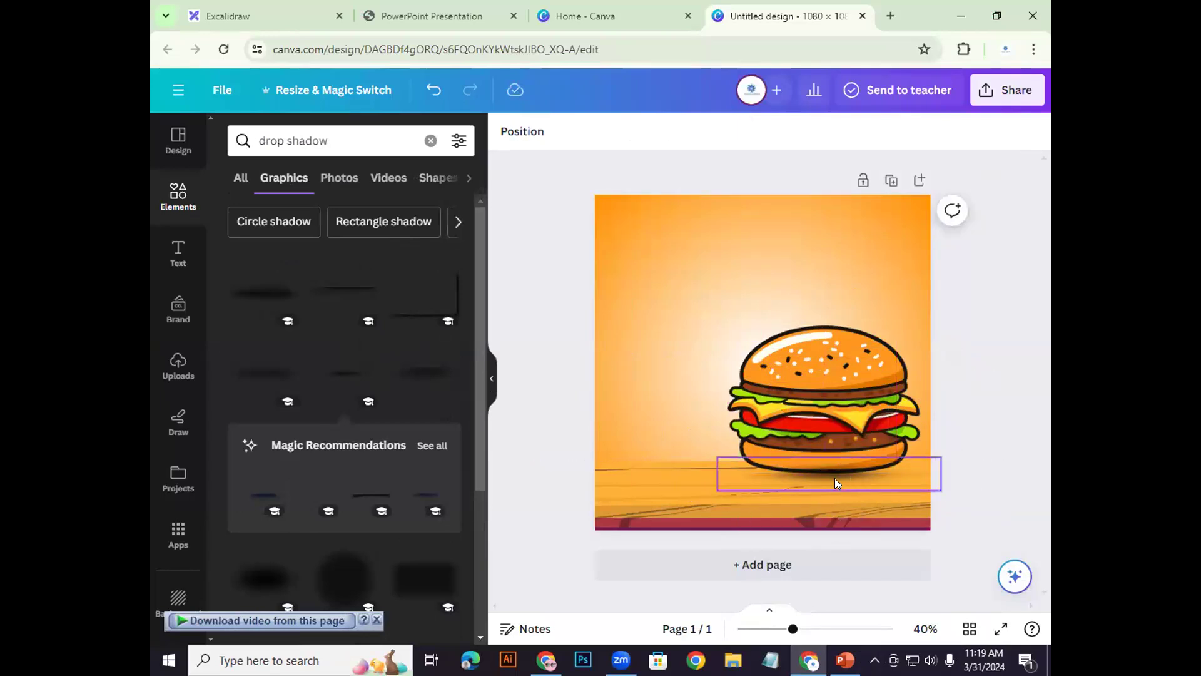
Step: Send the shadow one layer backward so it sits behind the burger
click(835, 479)
click(991, 367)
click(831, 478)
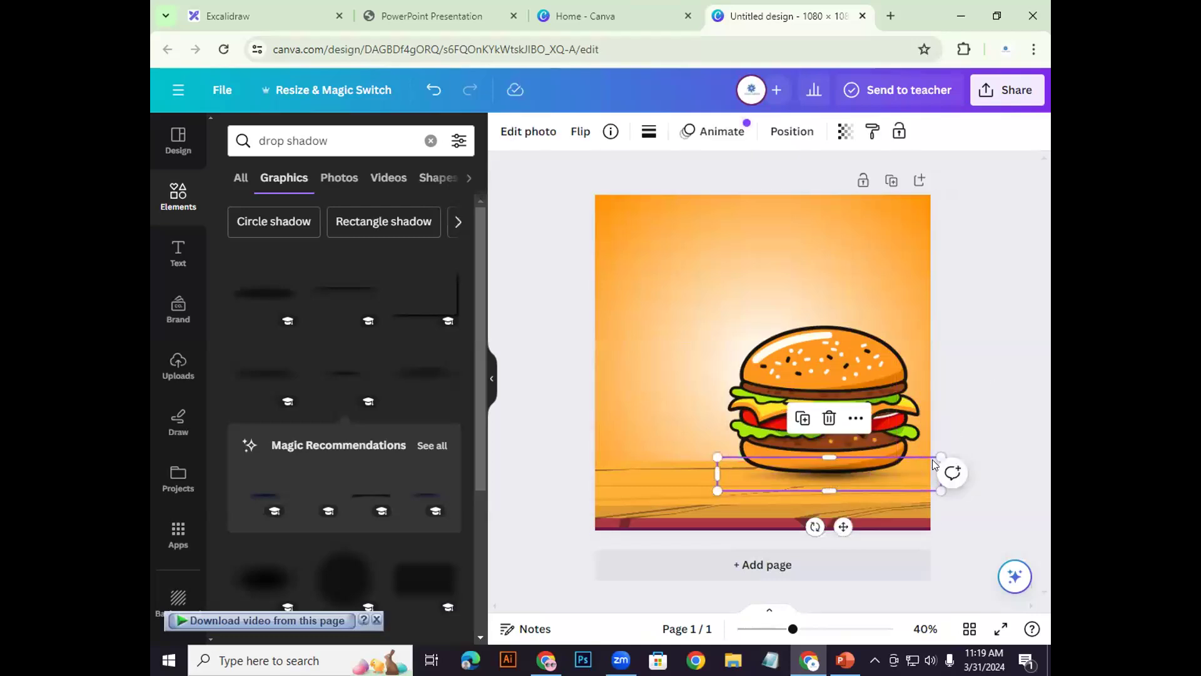
drag(793, 629, 812, 629)
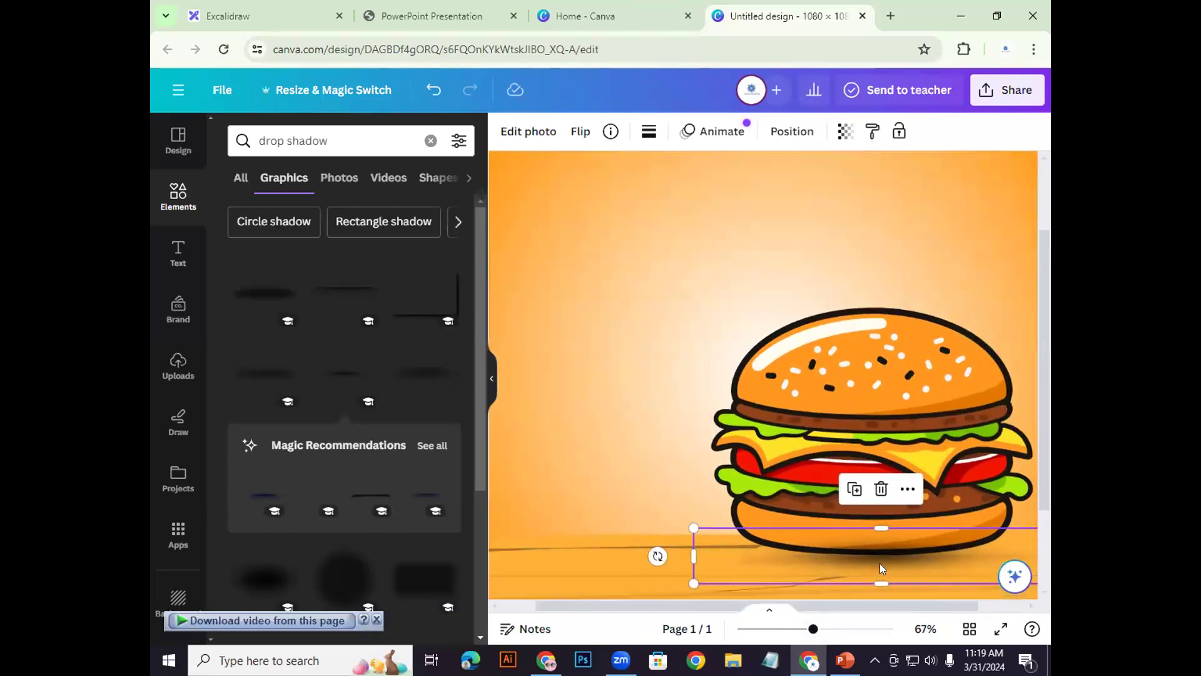
drag(815, 629, 792, 626)
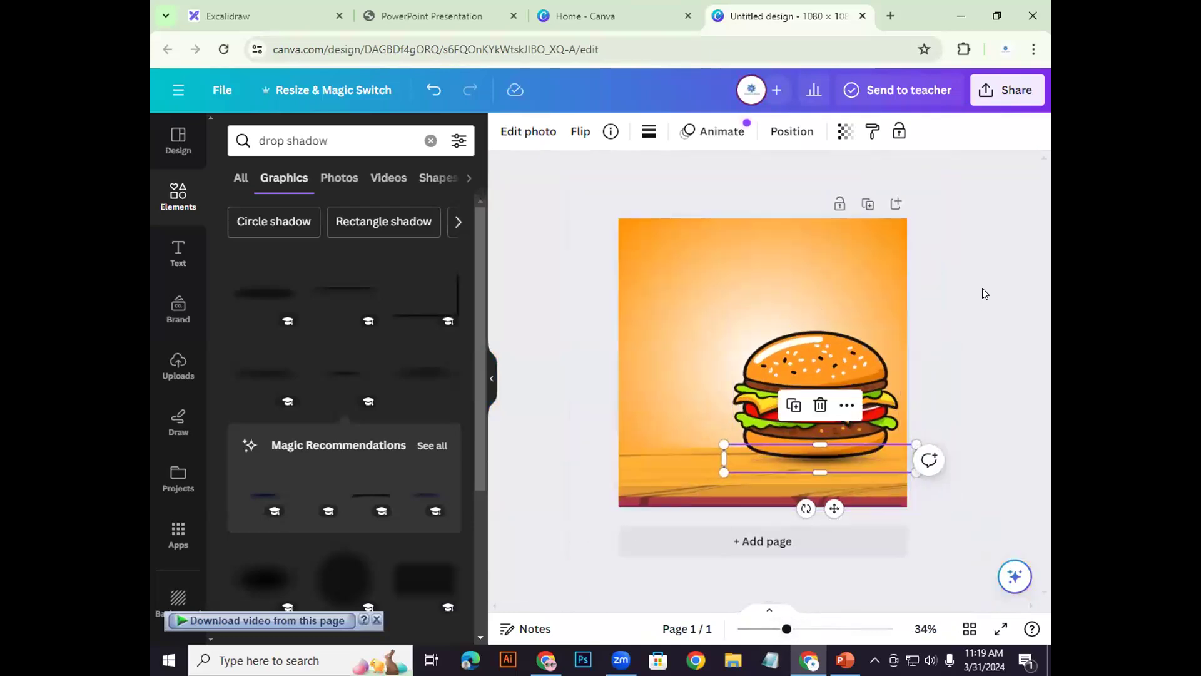
click(867, 476)
click(815, 465)
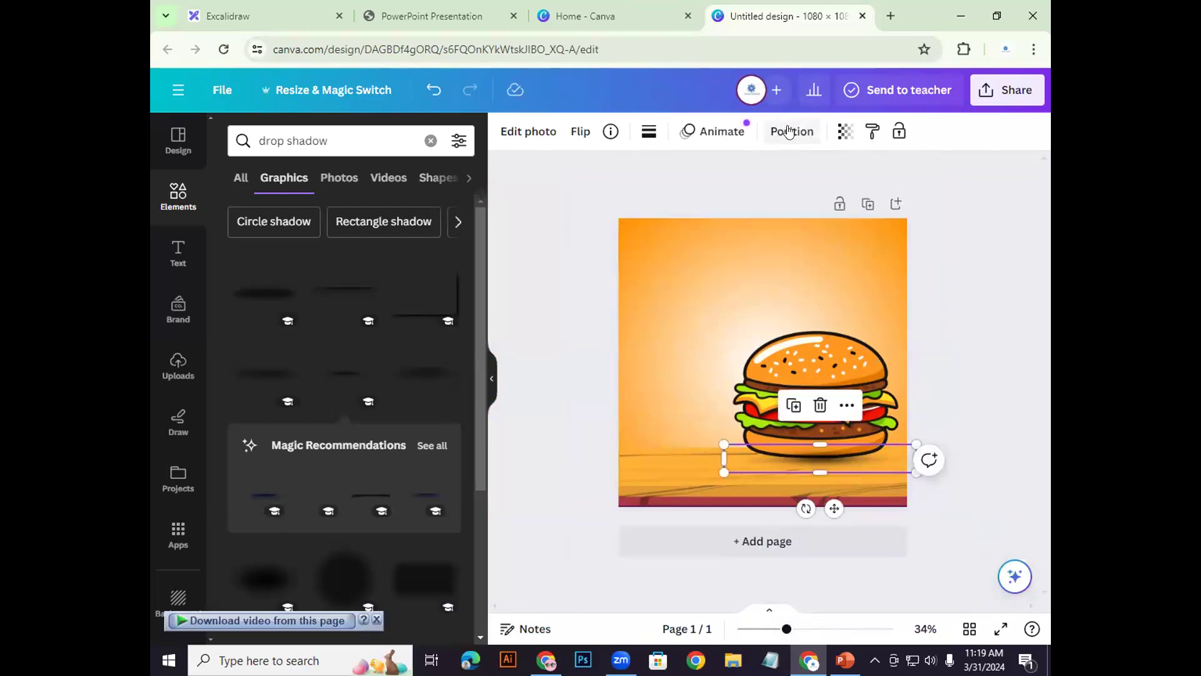
click(783, 145)
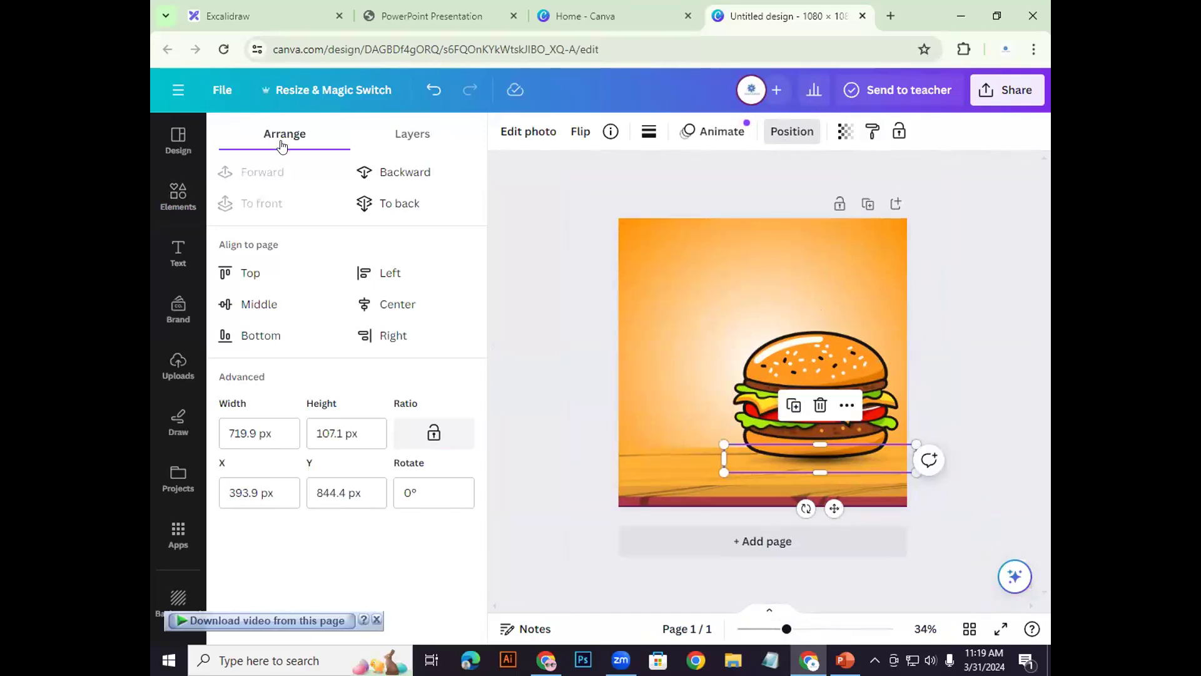
click(382, 176)
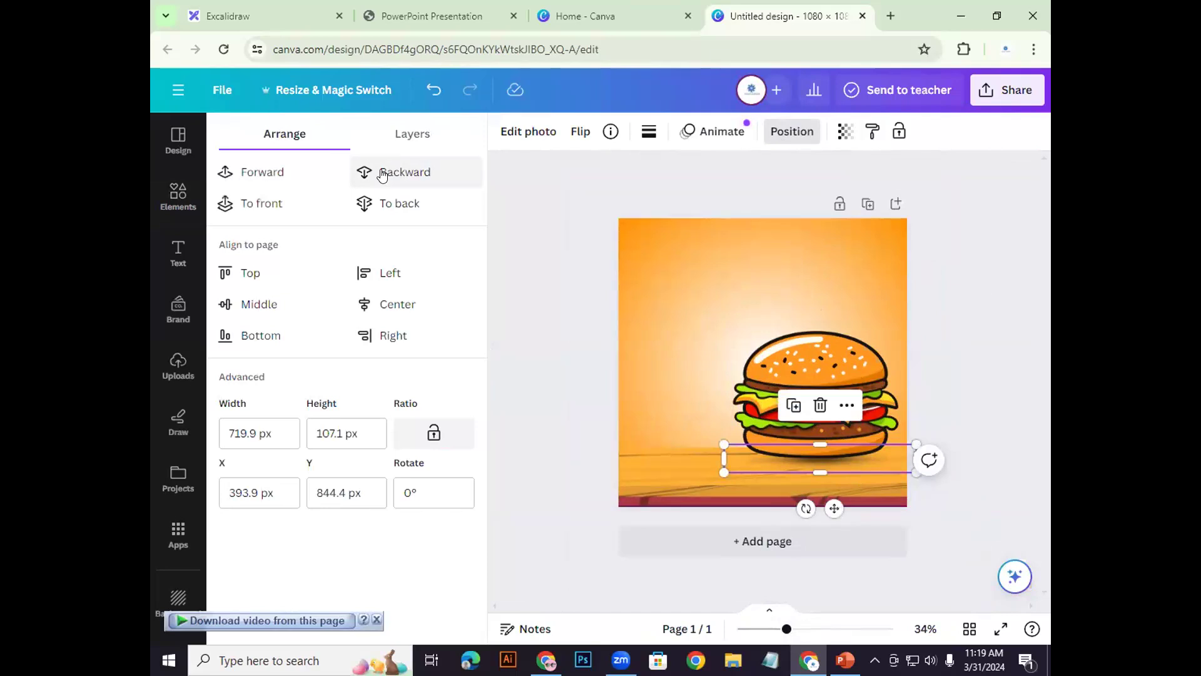
click(983, 338)
click(1016, 339)
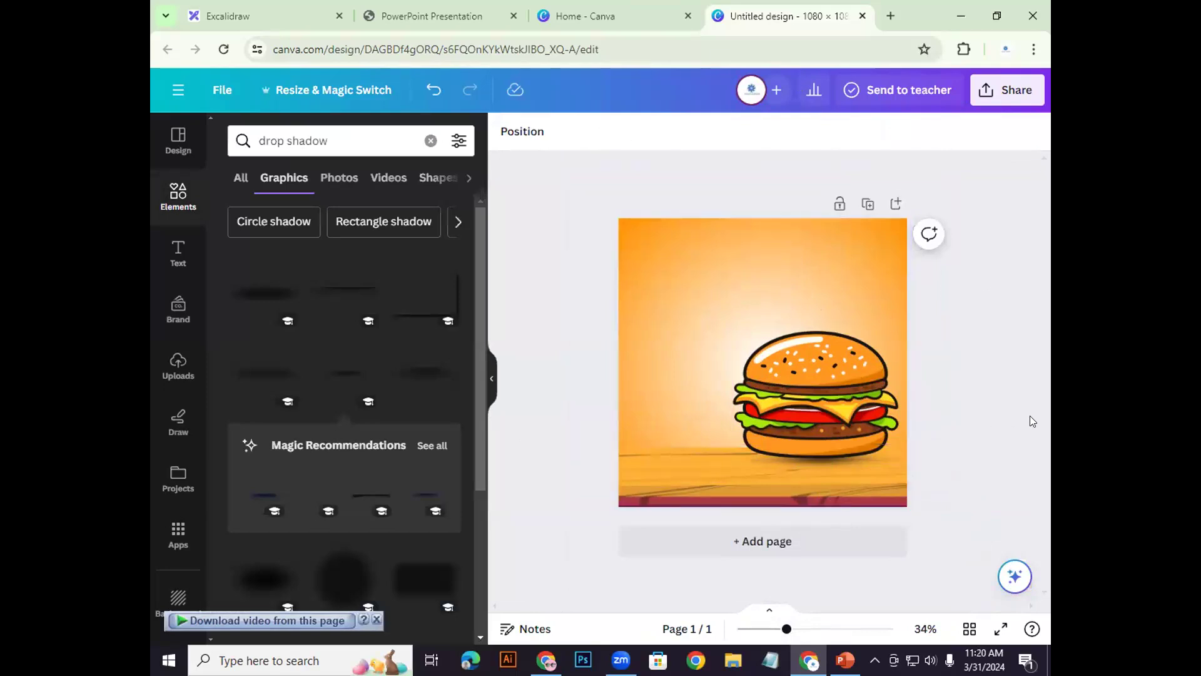
Step: Check the sample post in PowerPoint, then return to Canva and add a heading reading "BIG"
click(844, 660)
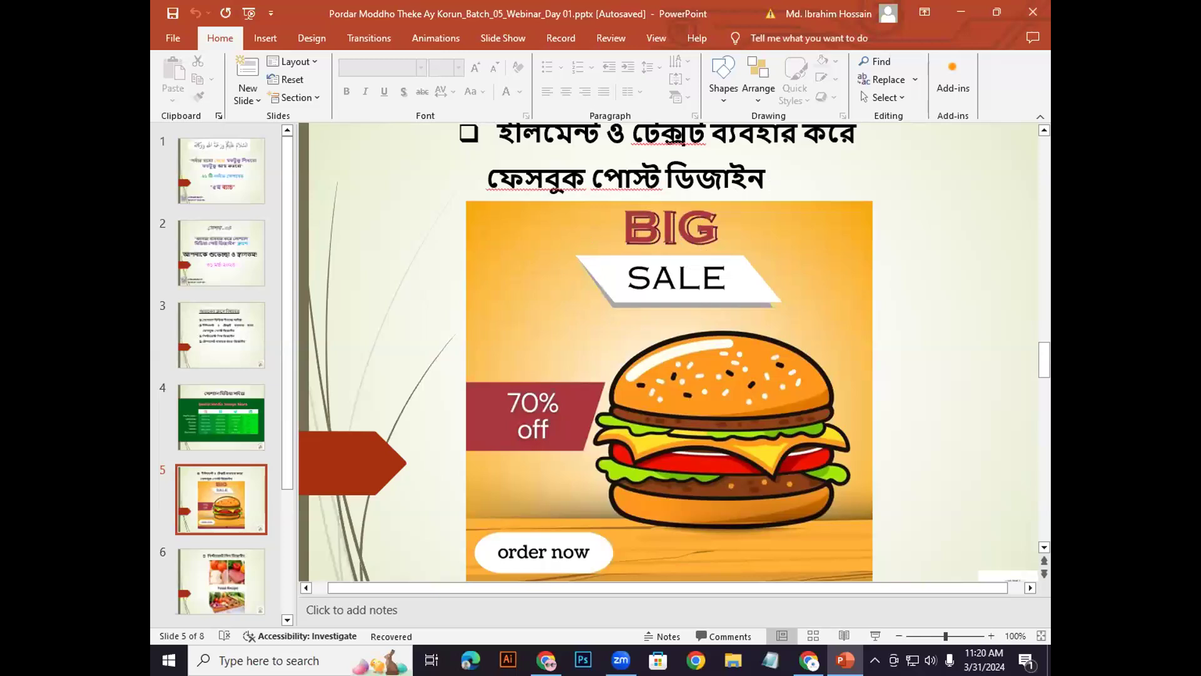
click(809, 660)
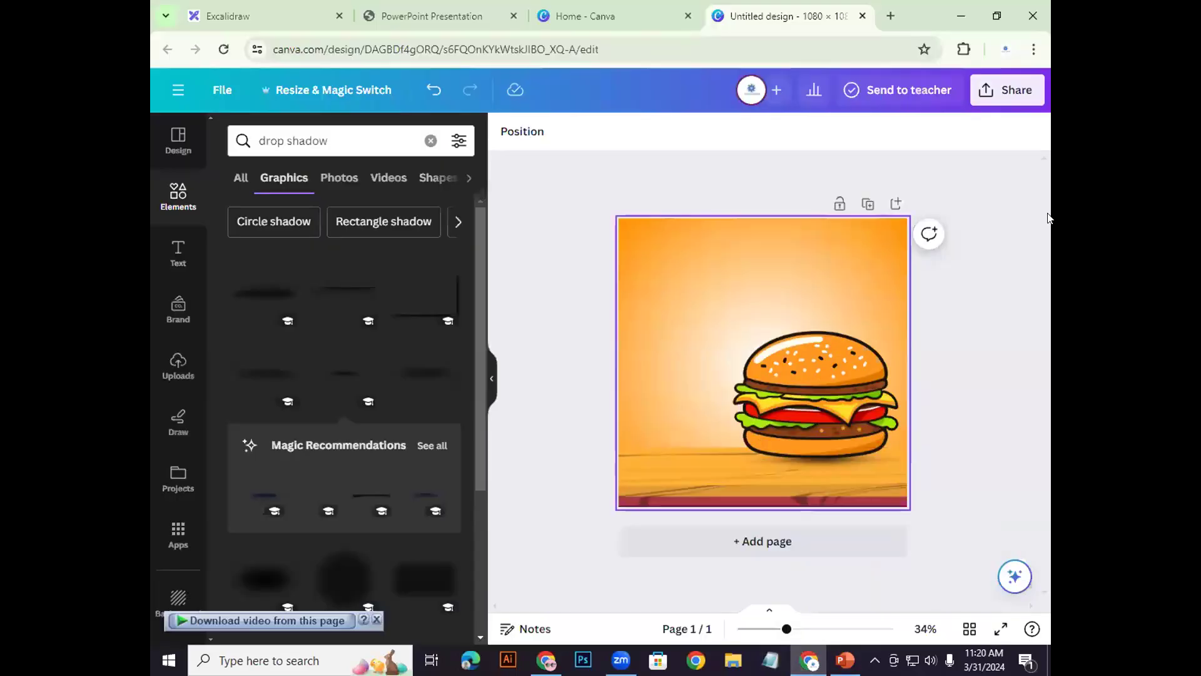
click(176, 251)
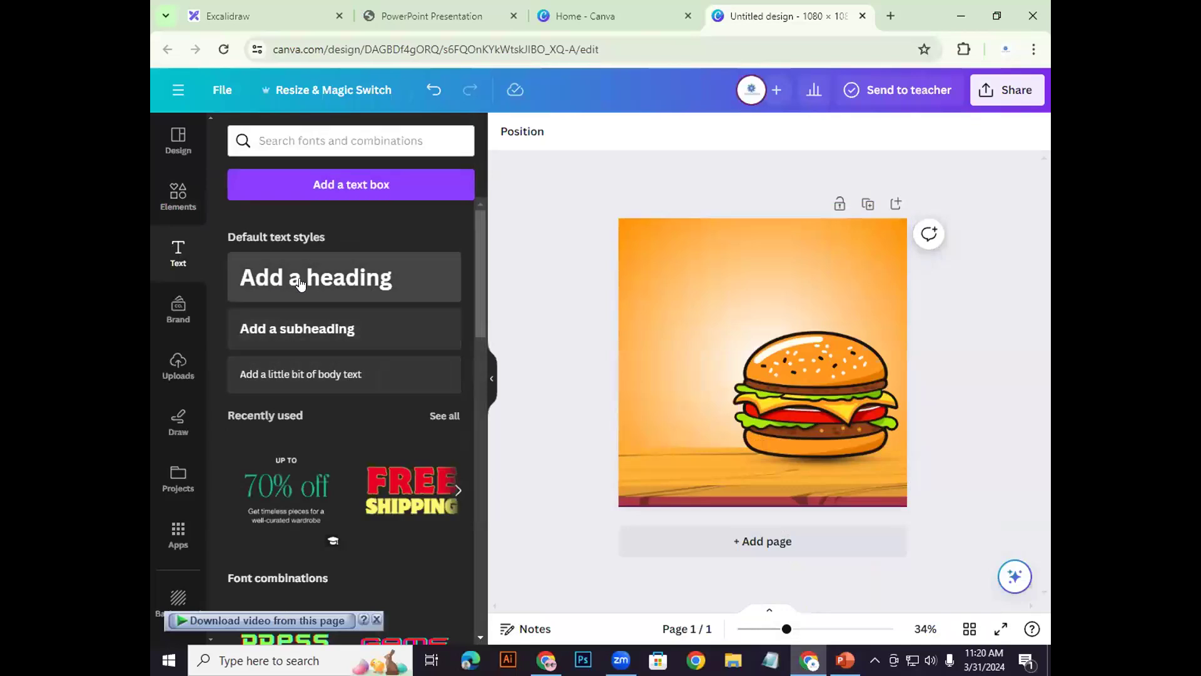
click(276, 283)
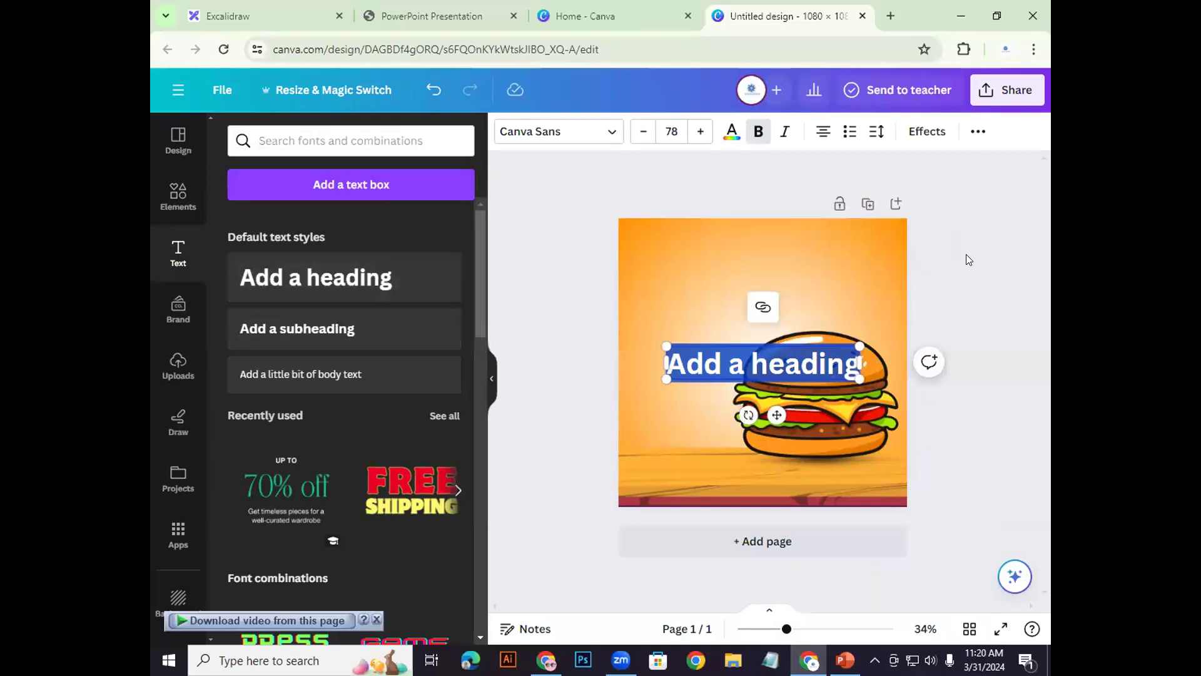
text(BIG)
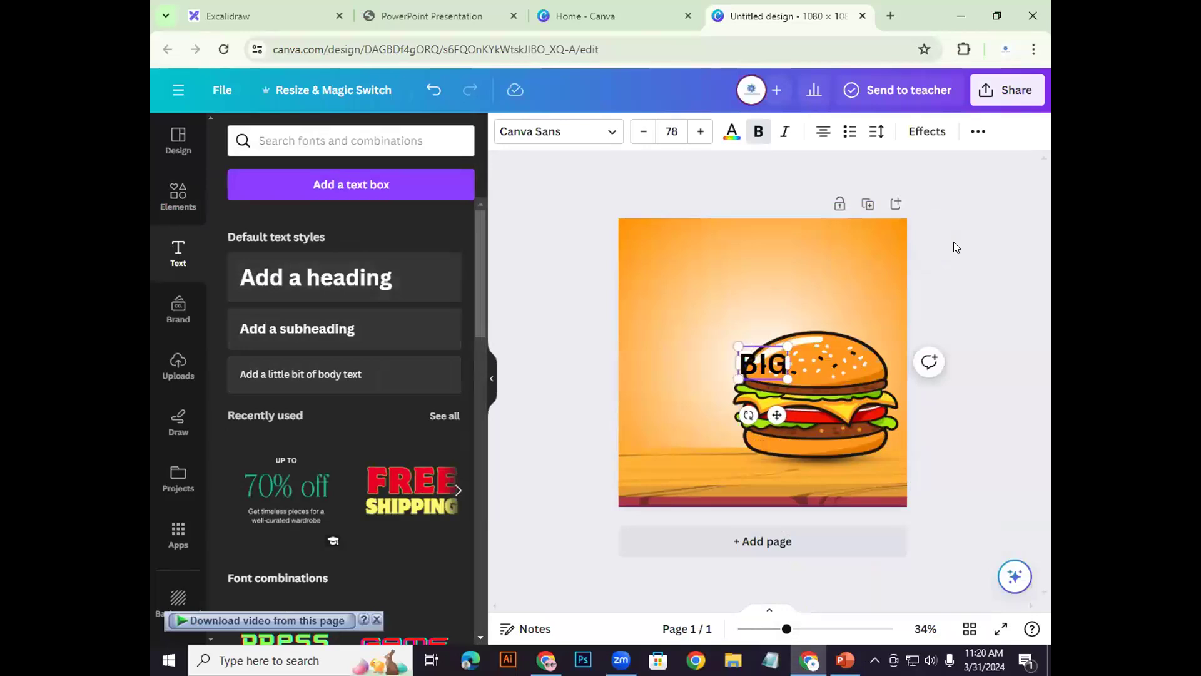
click(1005, 308)
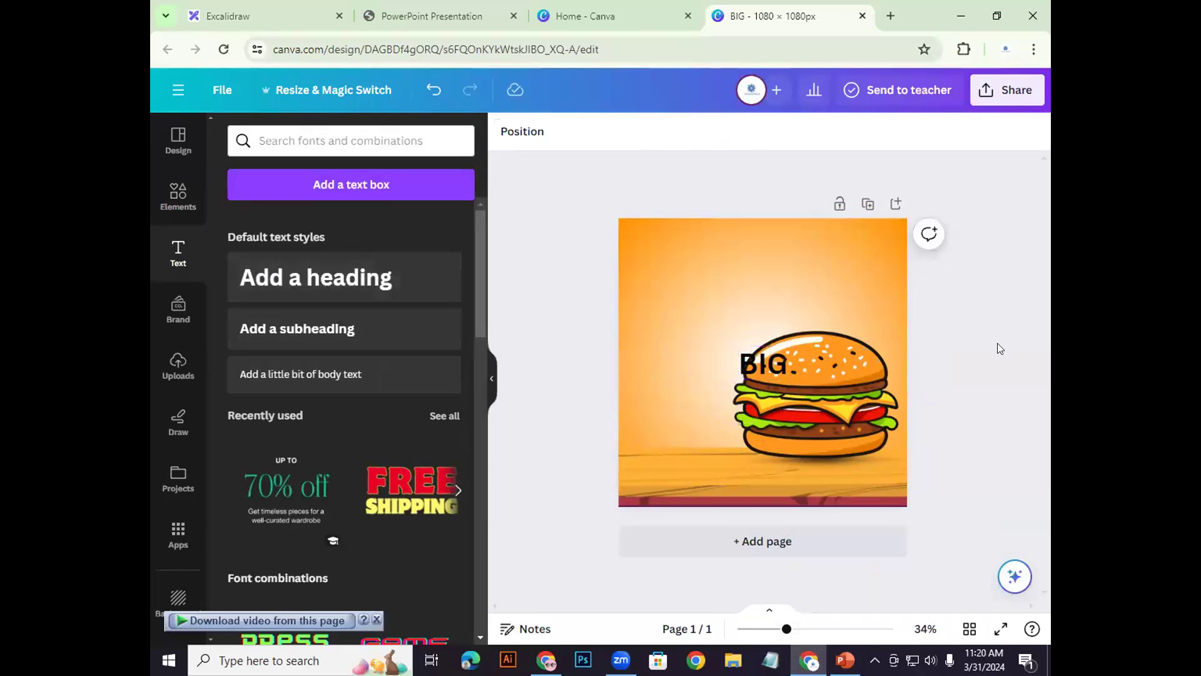
Step: Move the BIG heading from the burger to the top centre of the page
click(759, 367)
drag(760, 368, 759, 248)
click(985, 291)
Step: Increase the BIG heading's font size to 79
click(775, 250)
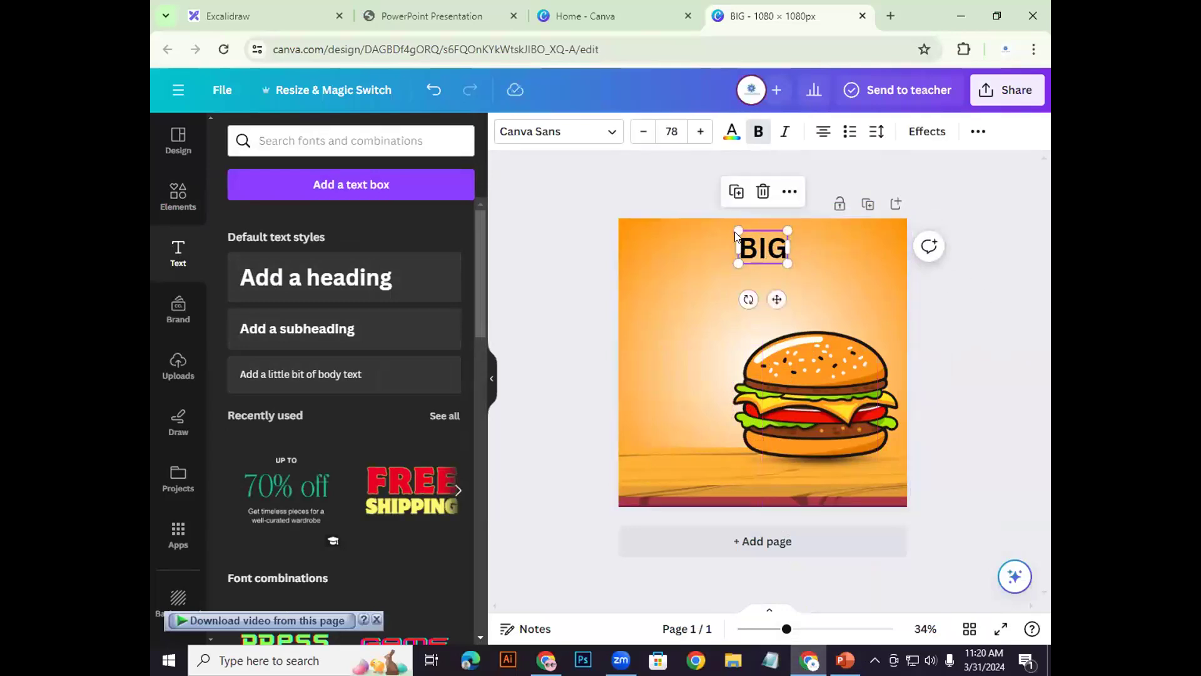
click(699, 132)
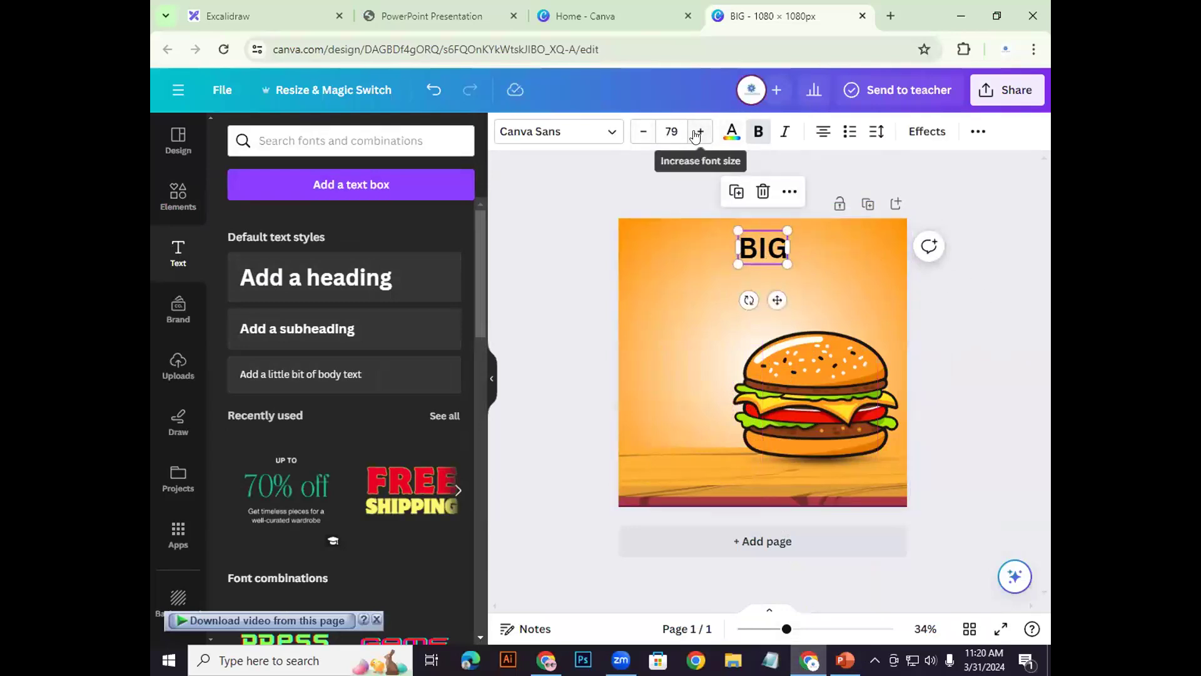
click(670, 131)
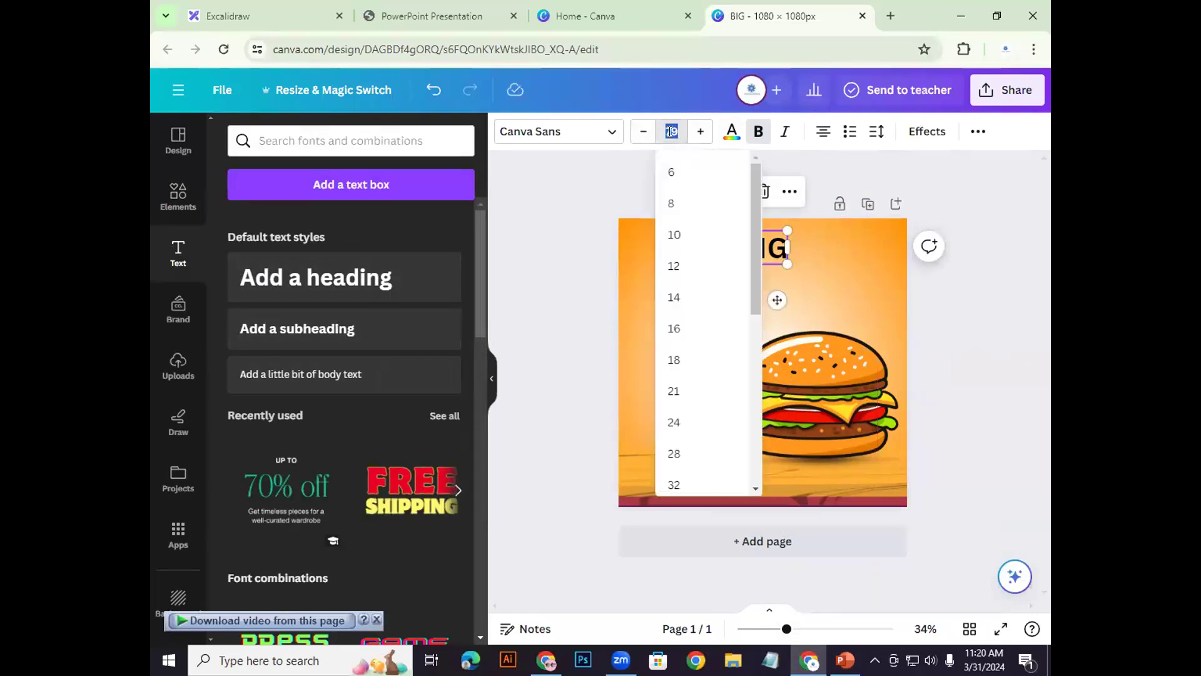
scroll(694, 419, down, 5)
click(976, 378)
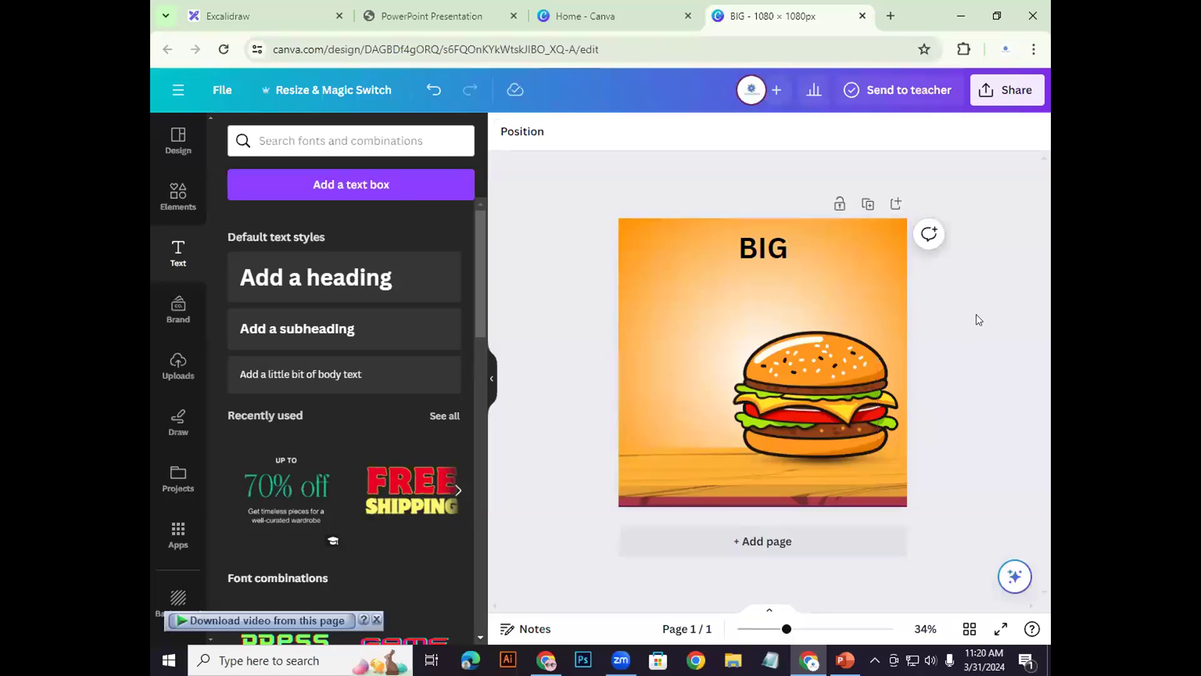
Step: Shift the BIG heading slightly upward and compare its placement with the sample post in PowerPoint
click(763, 249)
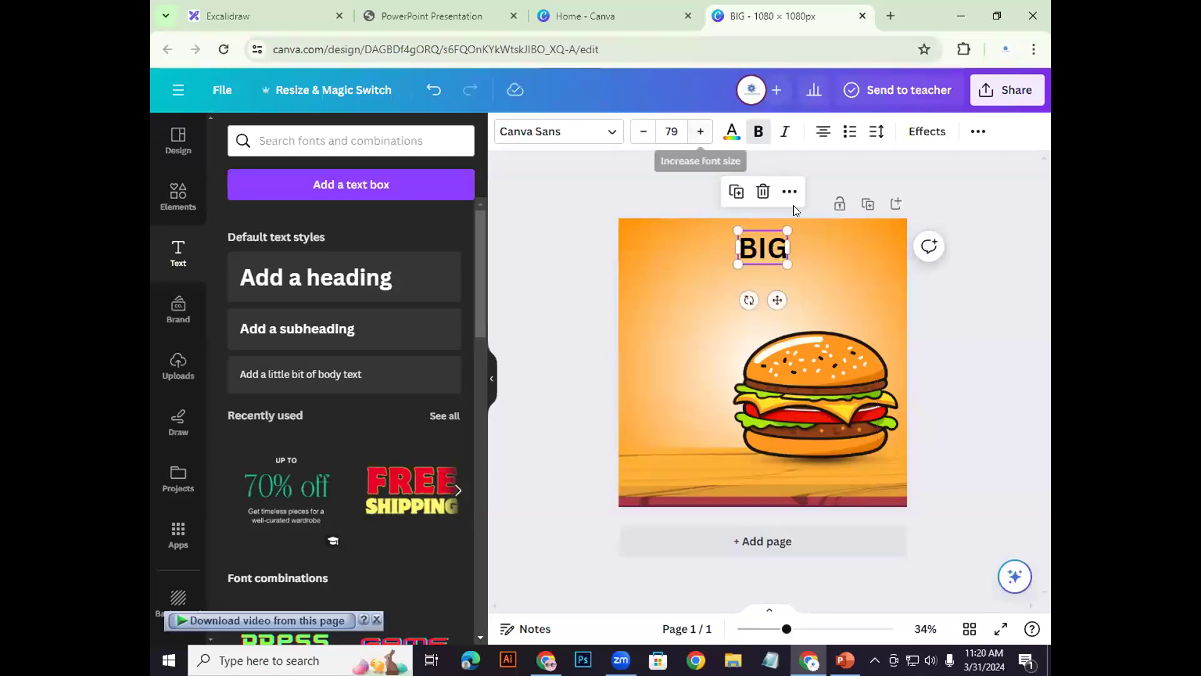
drag(765, 248, 765, 239)
click(845, 660)
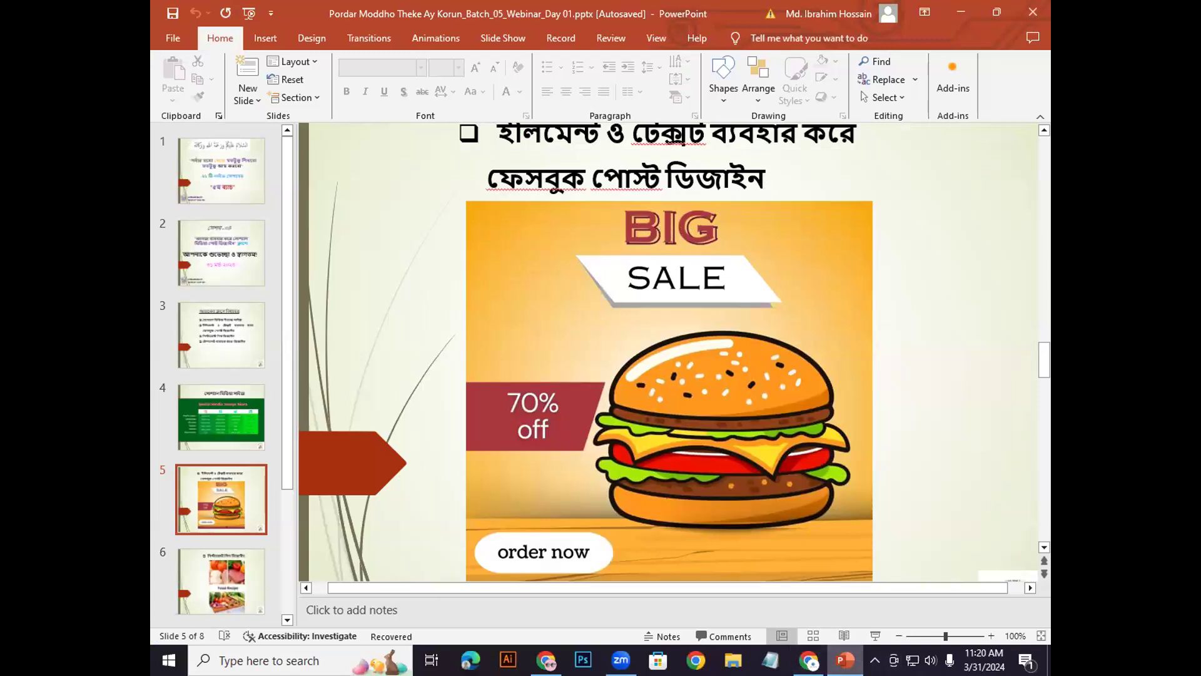
key(alt+Tab)
Step: Increase the BIG heading's font size to 84
click(766, 243)
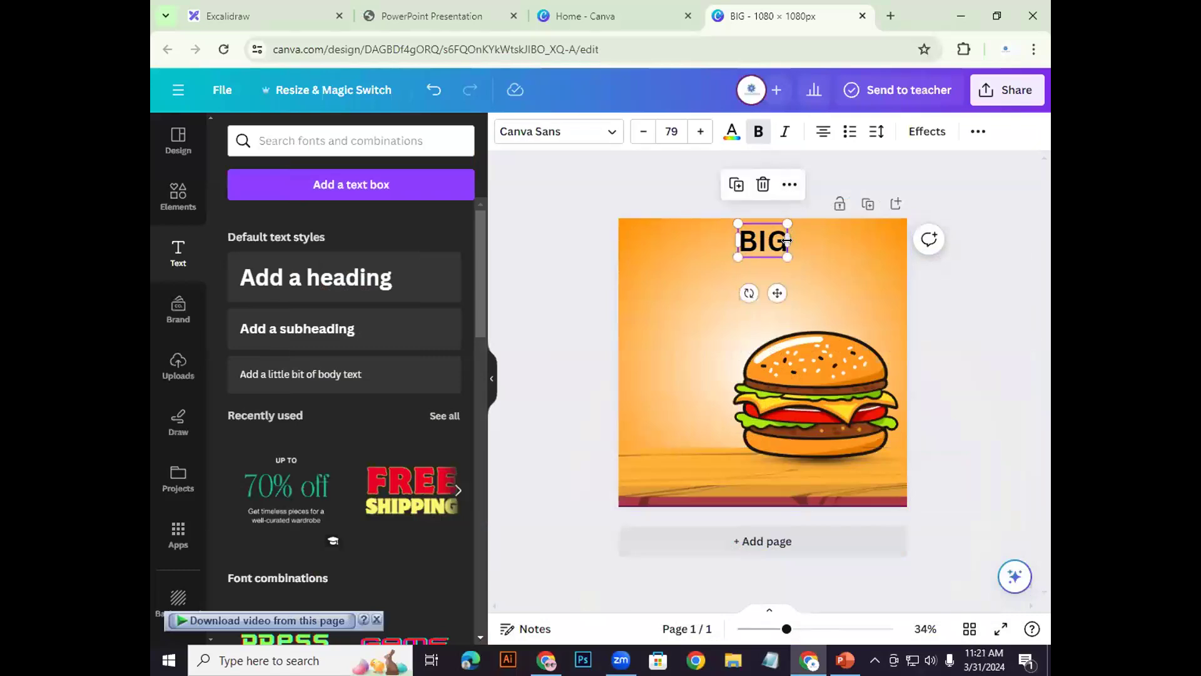
click(700, 131)
click(701, 130)
click(701, 131)
click(700, 131)
click(701, 131)
Step: Nudge the BIG heading up against the page's top edge, compare it with the PowerPoint sample and return to Canva
click(979, 324)
click(764, 245)
drag(765, 245, 771, 240)
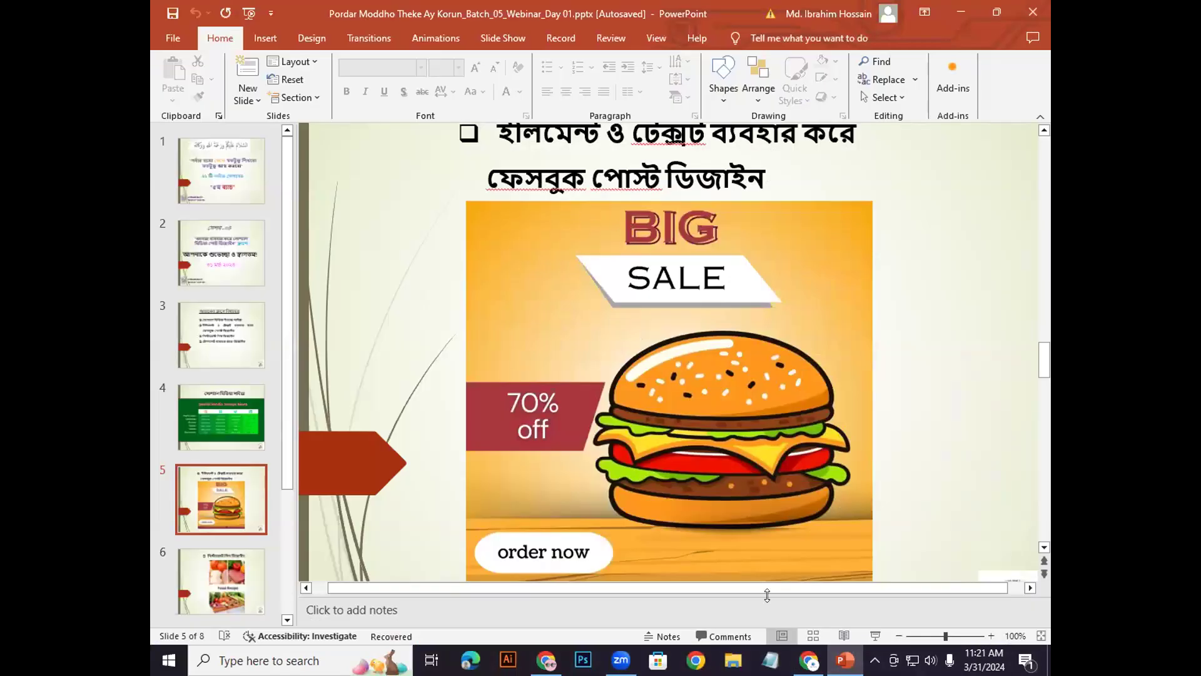
click(809, 660)
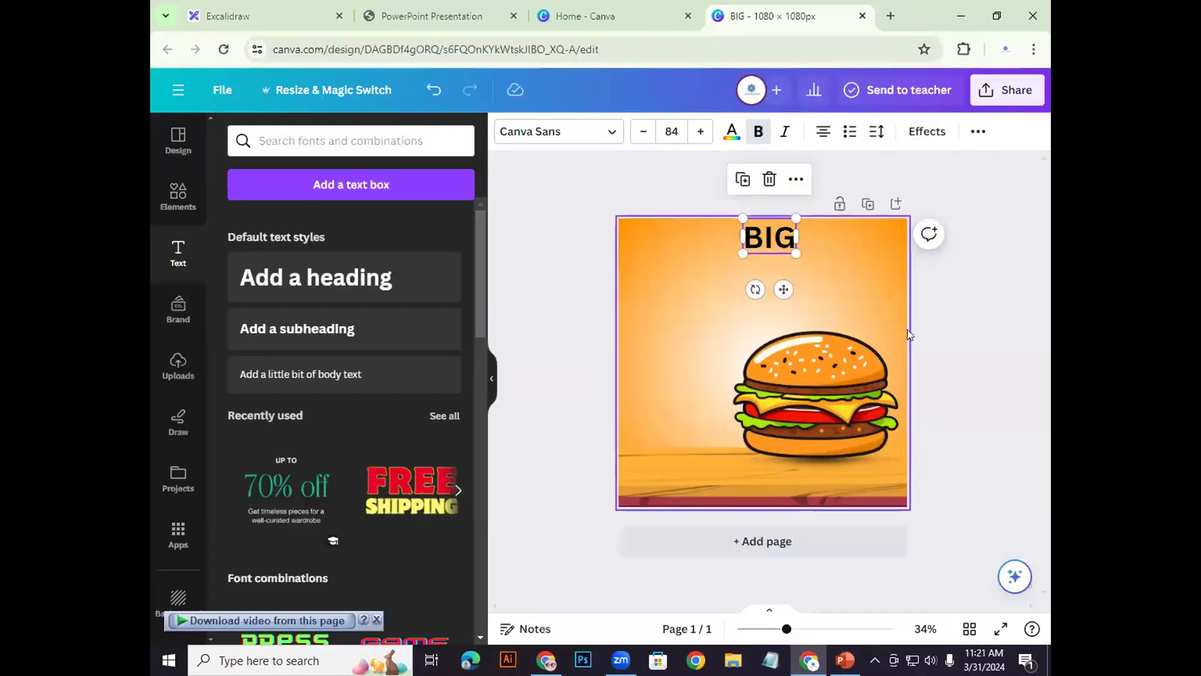
Step: Try the custom red #DD3C3C as the BIG heading's text colour
click(993, 292)
click(760, 244)
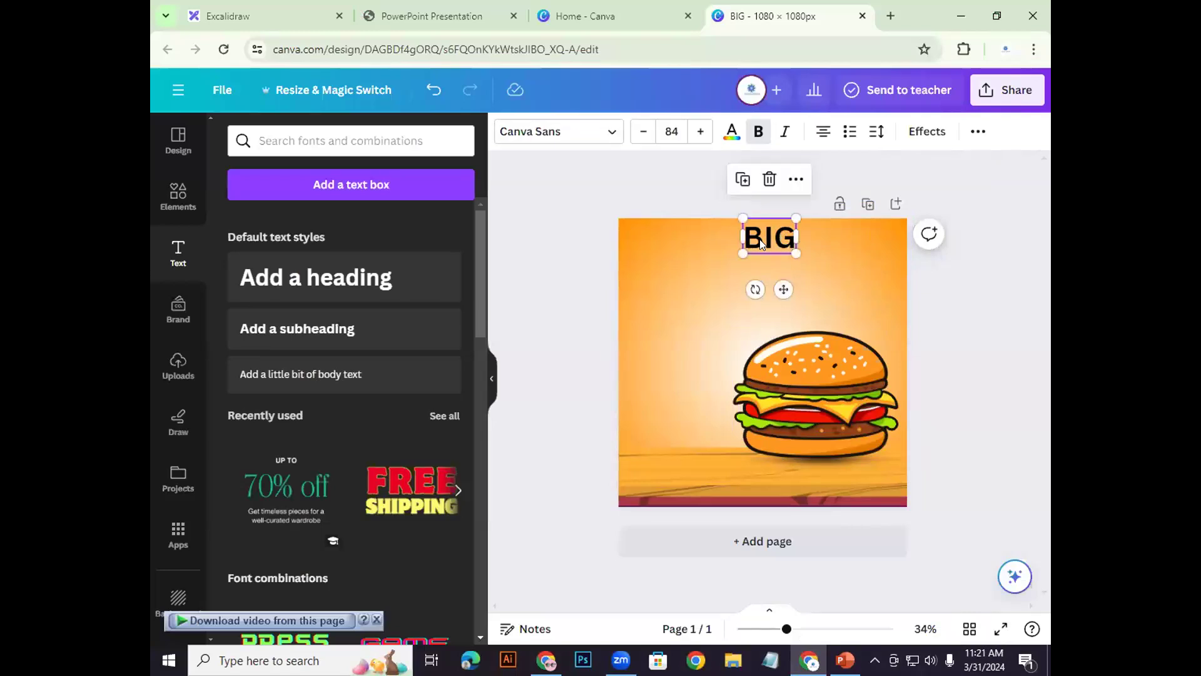
click(732, 134)
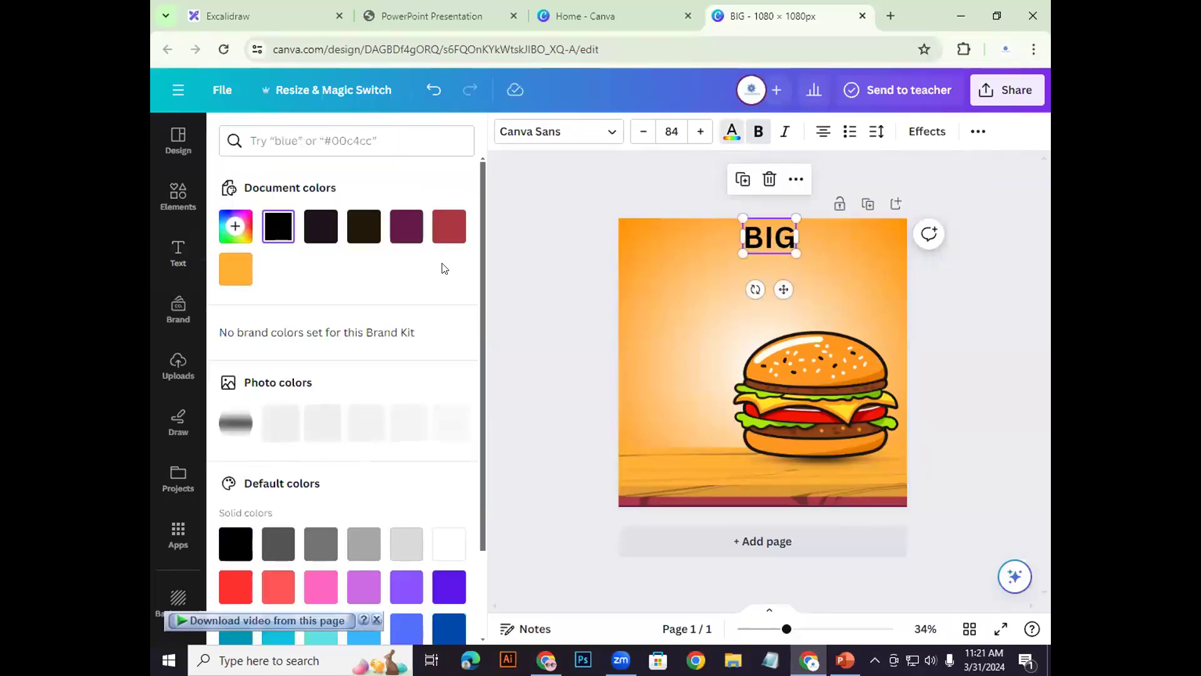
click(236, 227)
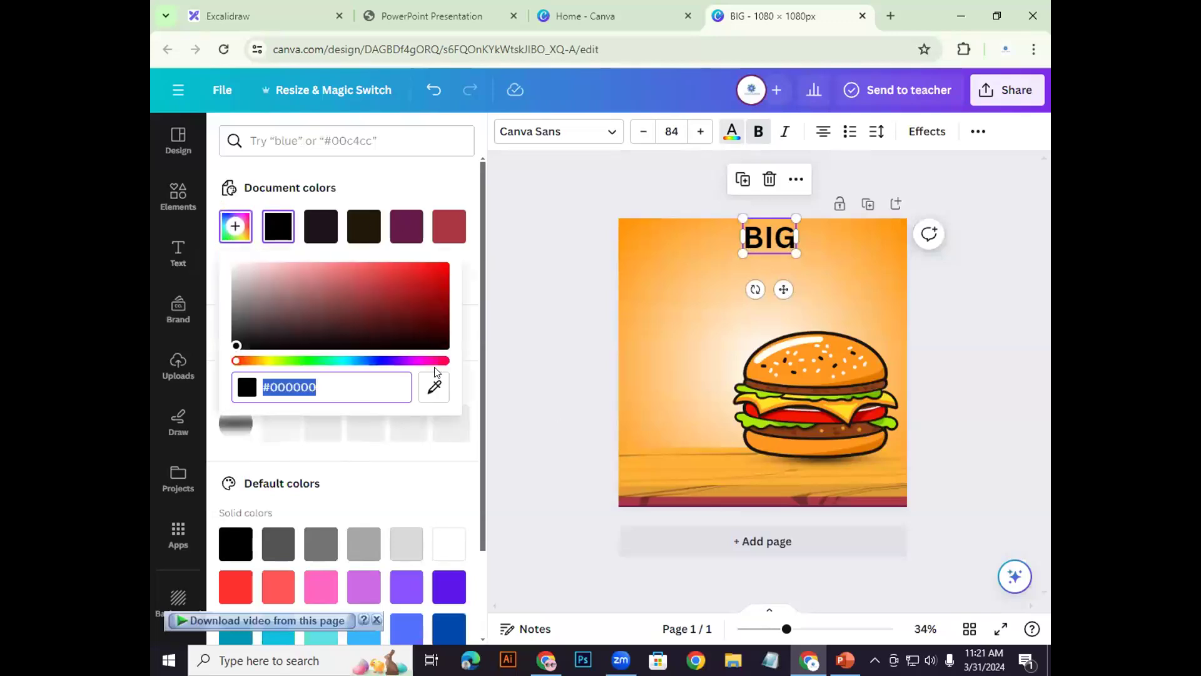
mouse_move(389, 282)
mouse_down()
mouse_move(389, 266)
mouse_move(401, 267)
mouse_move(389, 273)
mouse_up()
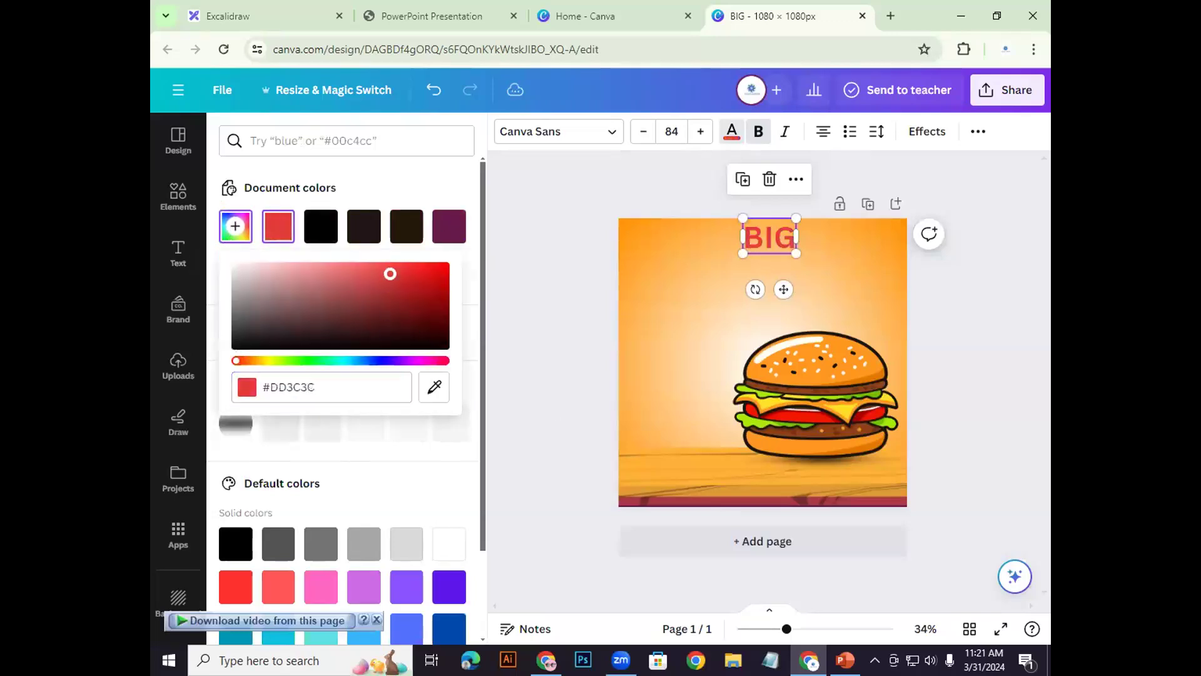
click(343, 188)
scroll(354, 456, down, 2)
scroll(338, 448, up, 2)
scroll(341, 452, up, 1)
scroll(375, 498, down, 2)
scroll(357, 525, up, 2)
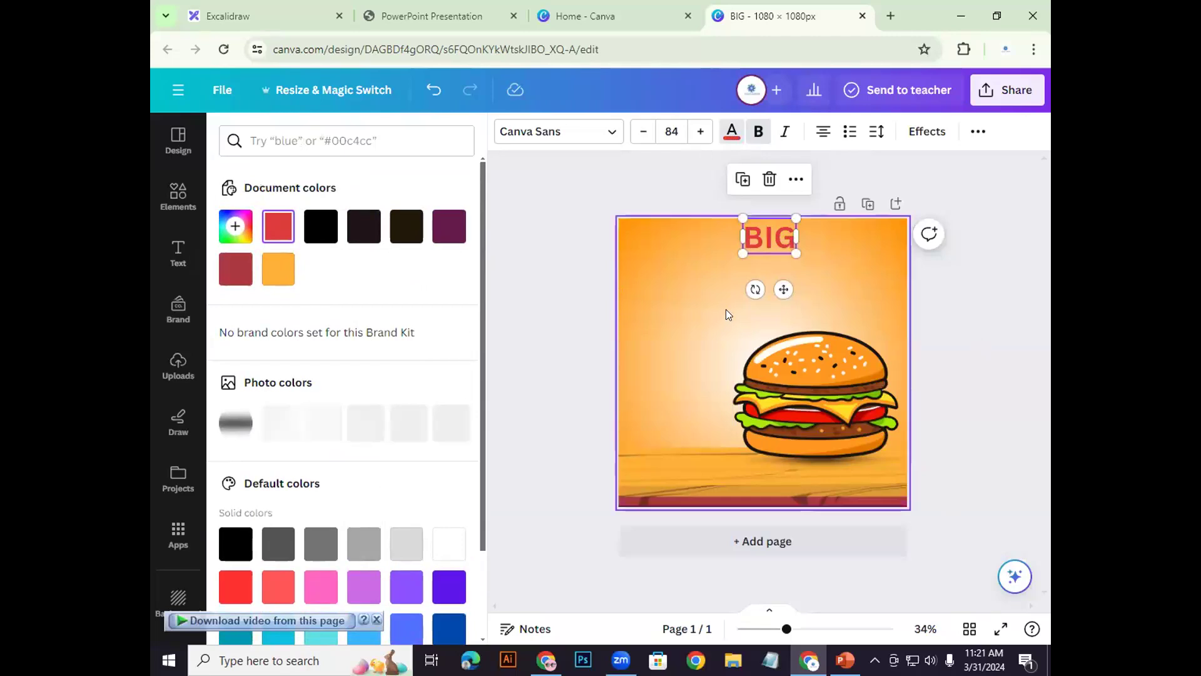
click(839, 230)
click(970, 328)
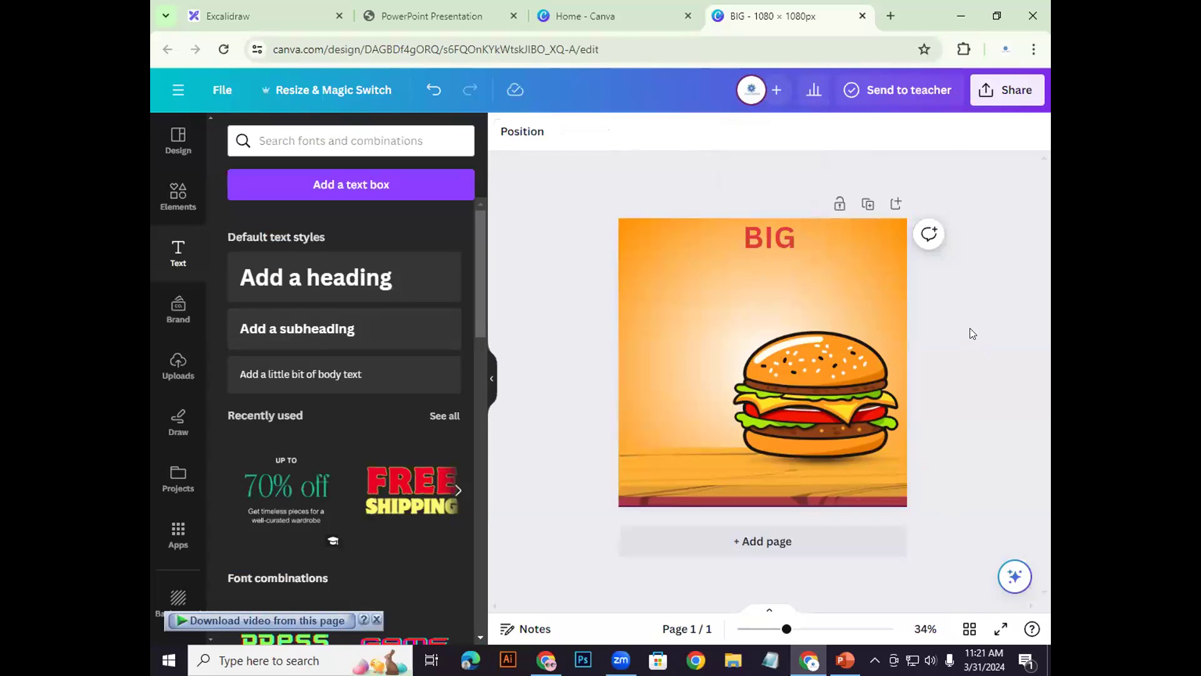
Step: Recolour the BIG heading with the dark red document colour #ab3841
click(768, 239)
click(731, 131)
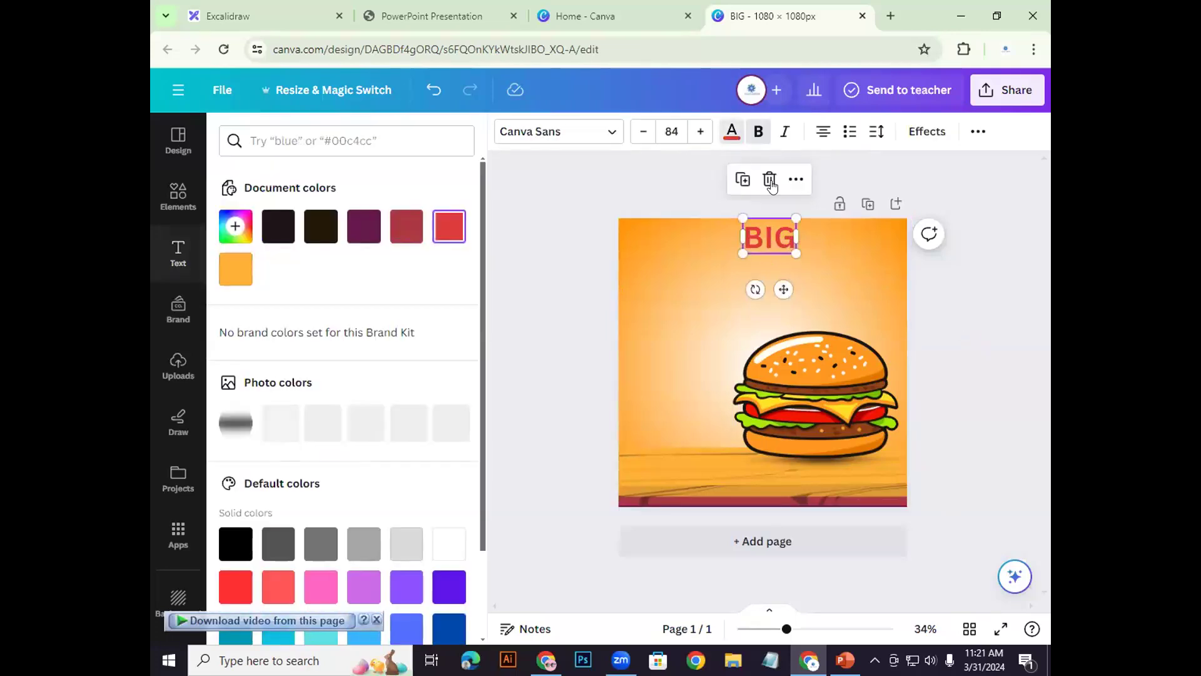
click(406, 235)
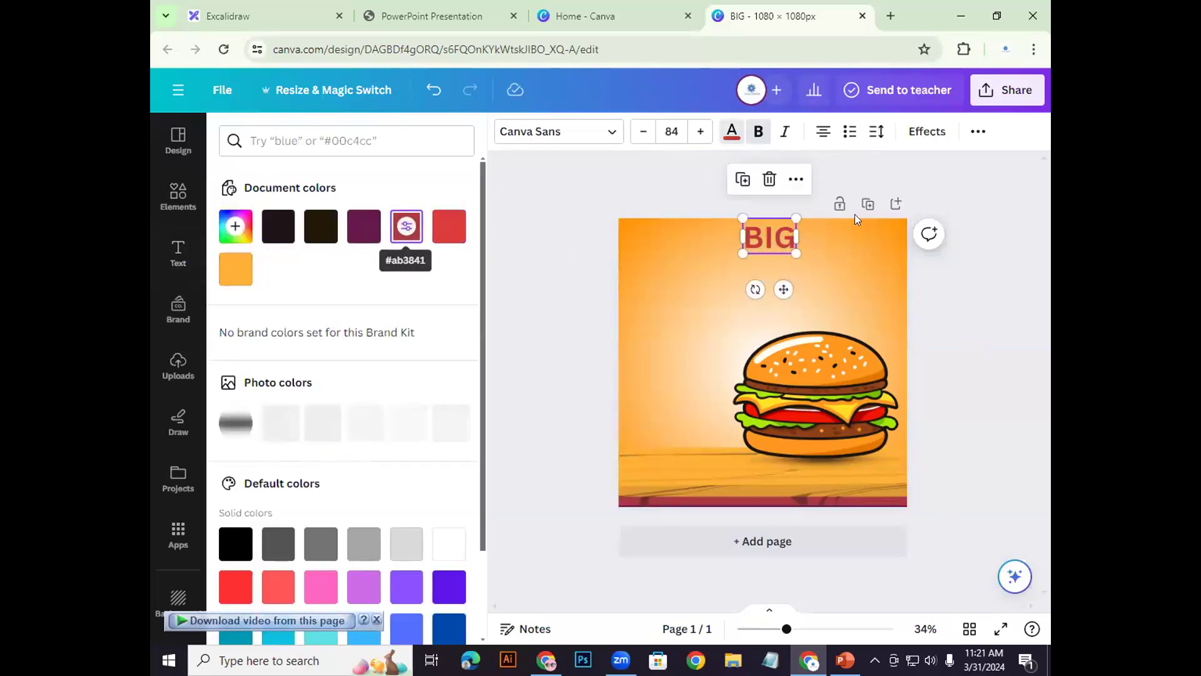
click(968, 301)
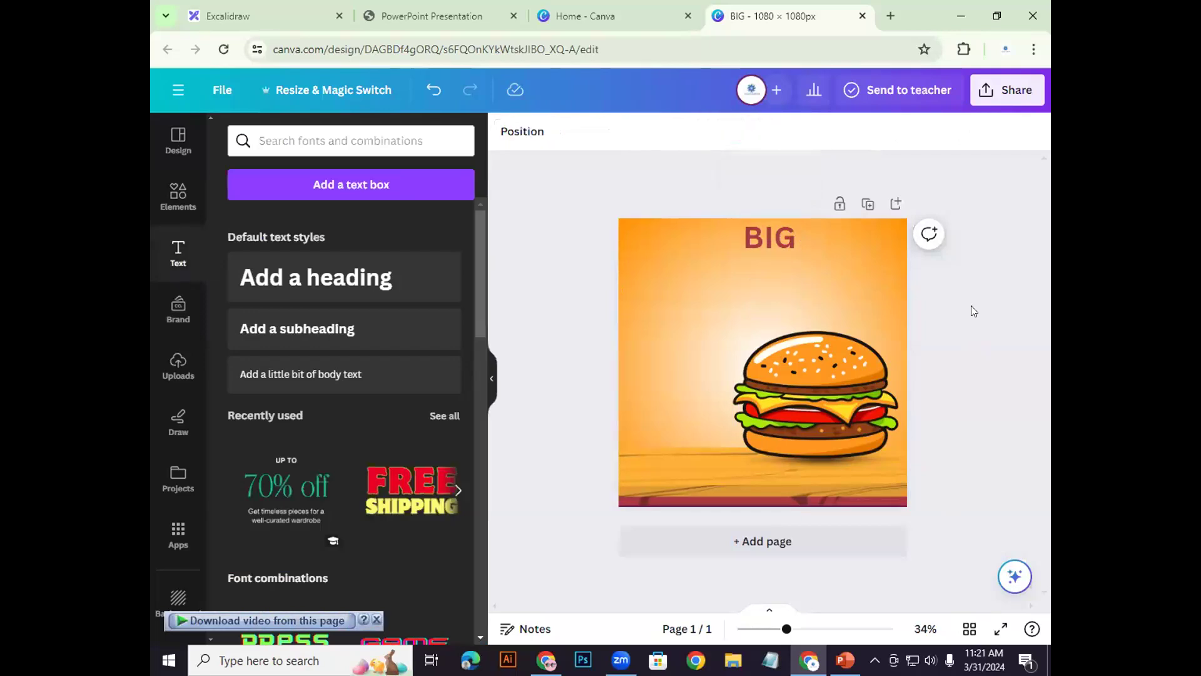
Step: Reselect the BIG heading and compare its lettering with the sample post in PowerPoint
click(776, 239)
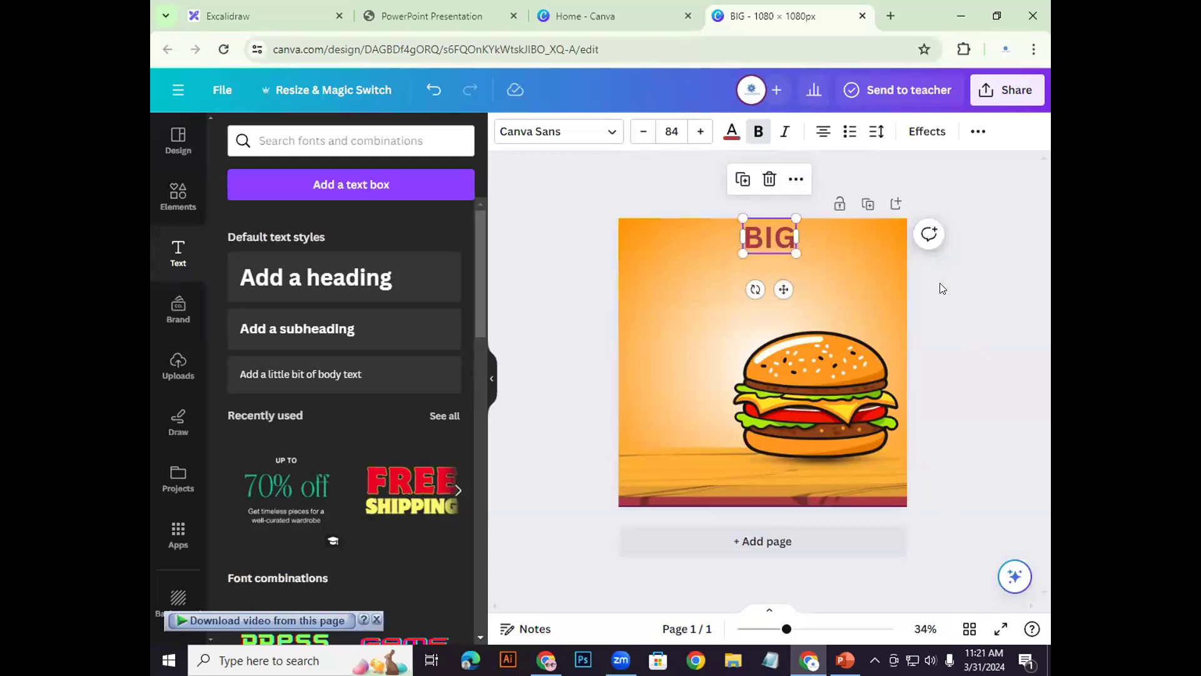
click(954, 401)
click(775, 241)
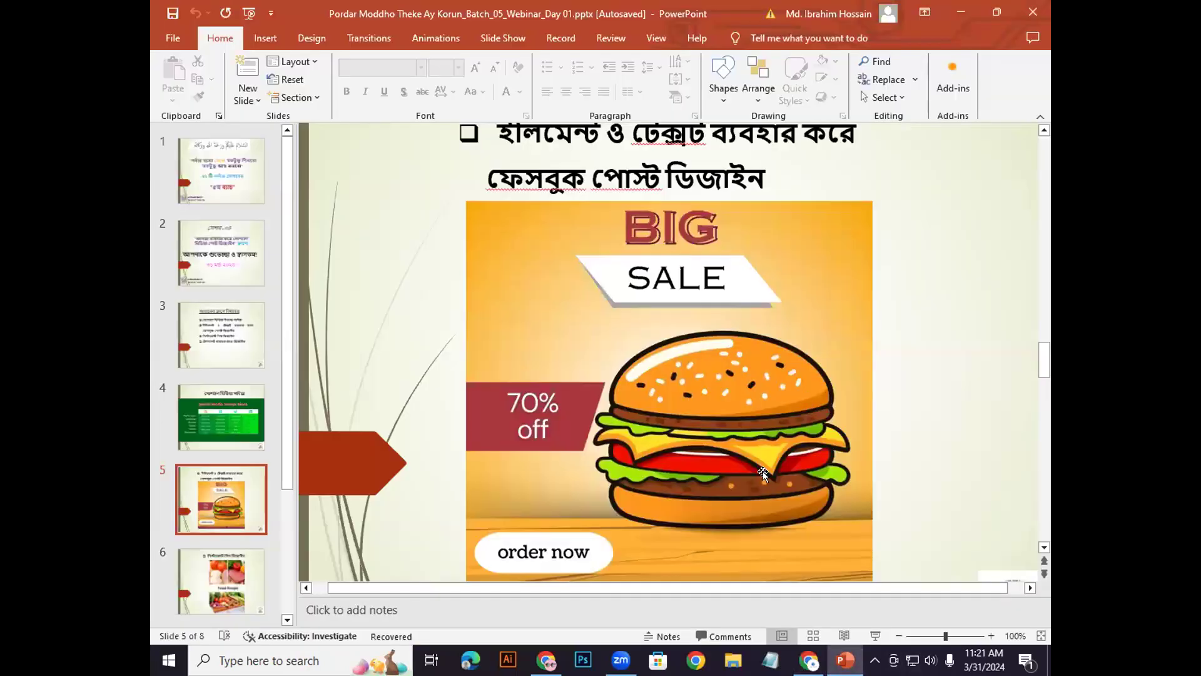
Step: Examine the sample's BIG lettering up close in PowerPoint, return to Canva and duplicate the BIG heading
click(952, 636)
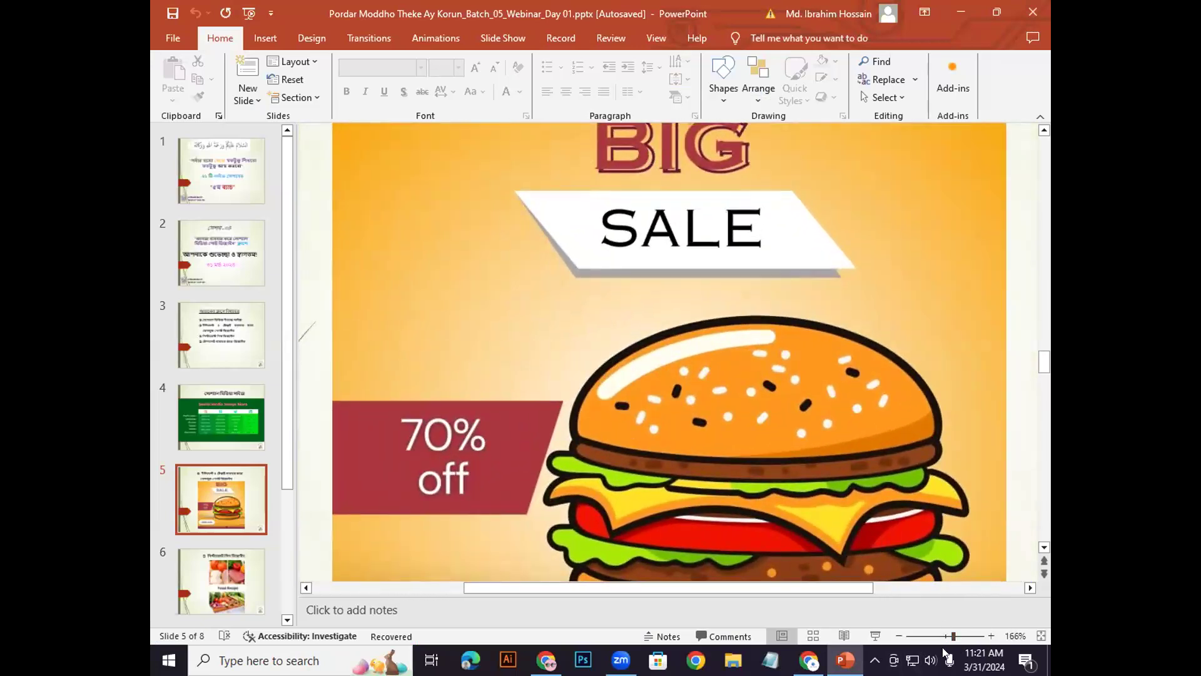
drag(948, 635, 945, 636)
click(809, 659)
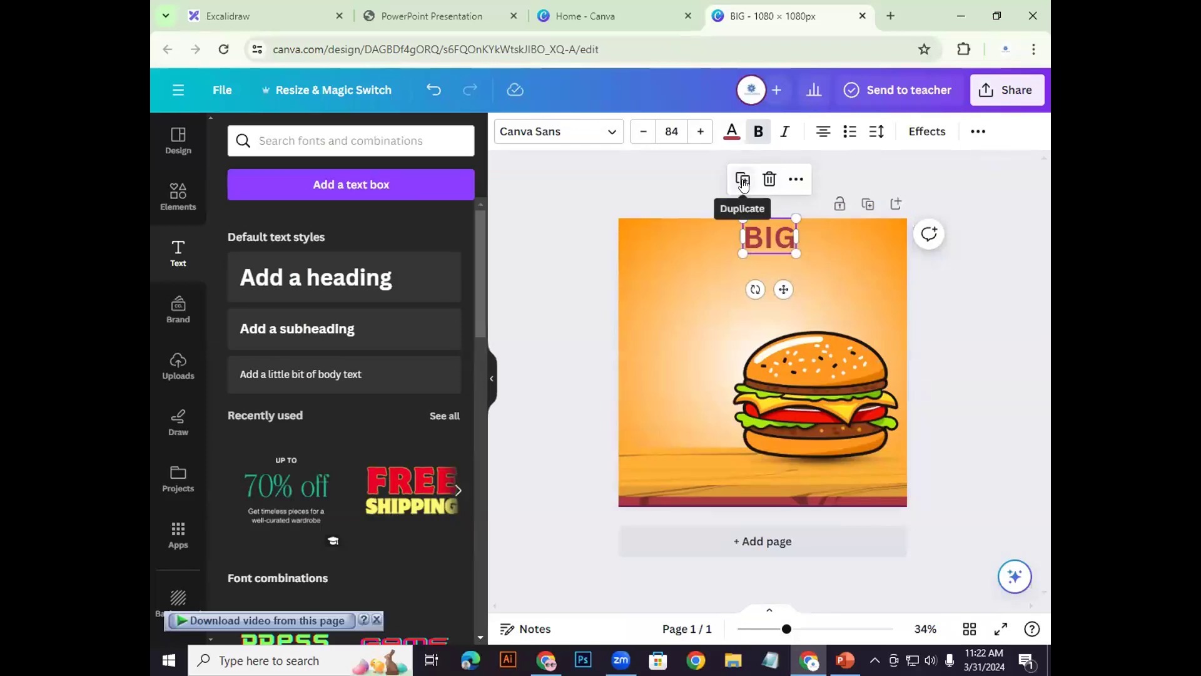
click(743, 181)
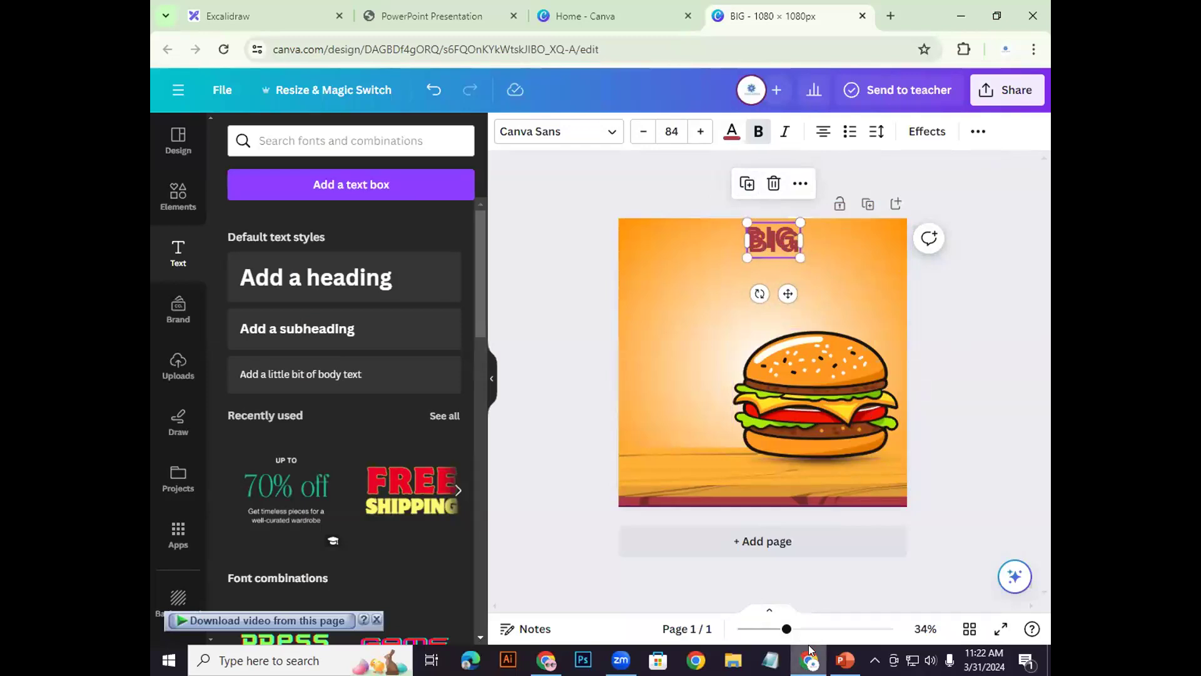
drag(787, 629, 800, 630)
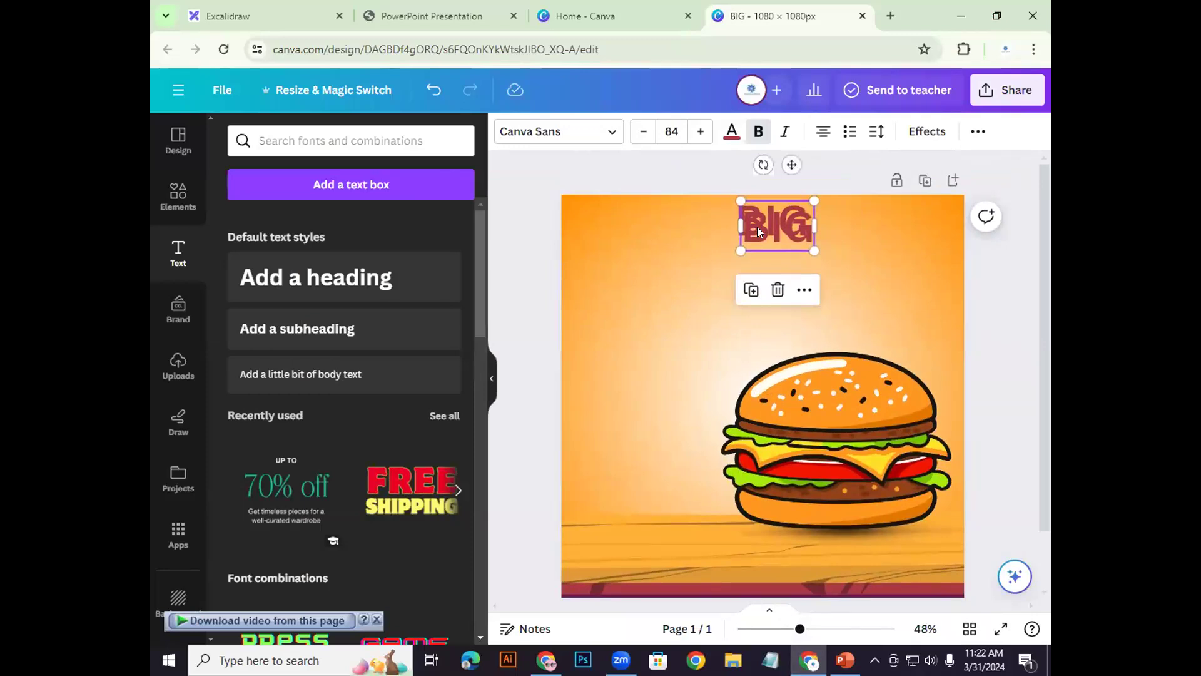
Step: Apply the Hollow text effect to the duplicated BIG heading
click(994, 338)
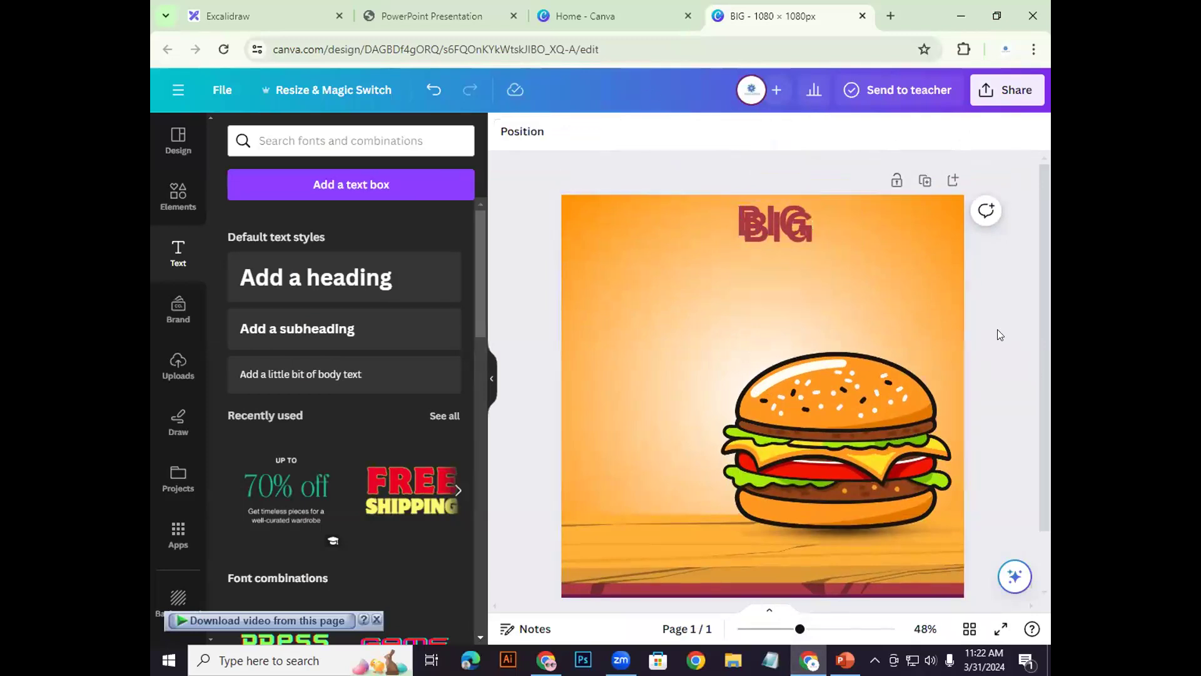
click(781, 225)
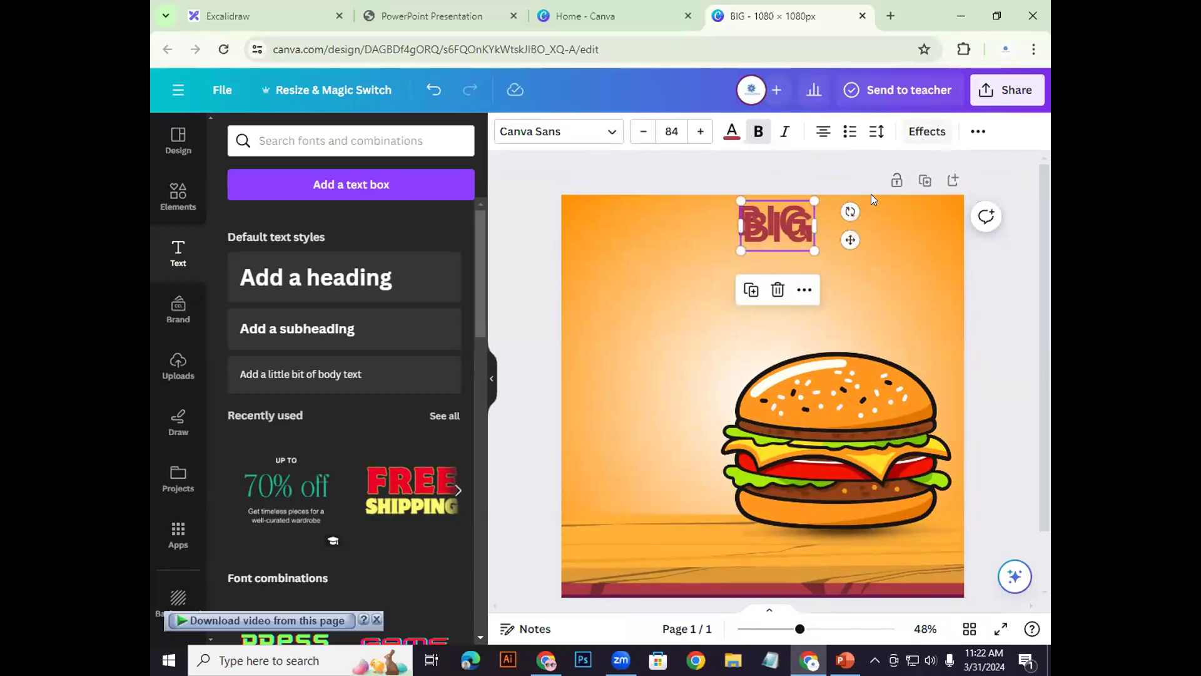
click(955, 301)
click(763, 227)
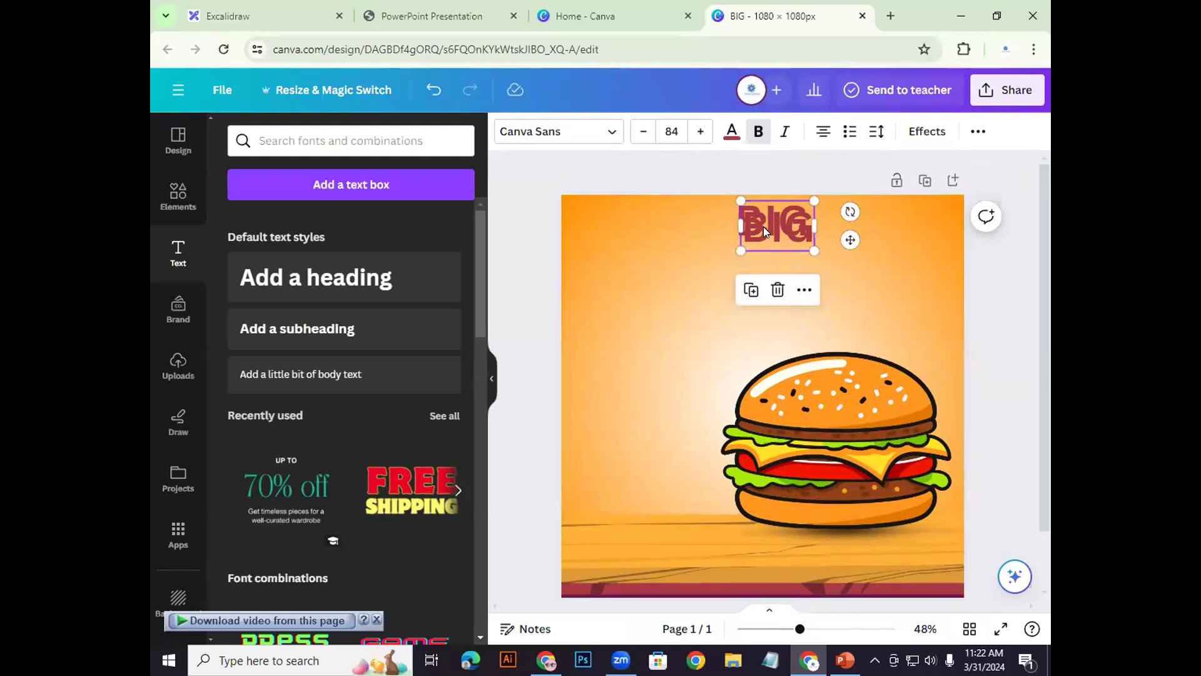
click(932, 134)
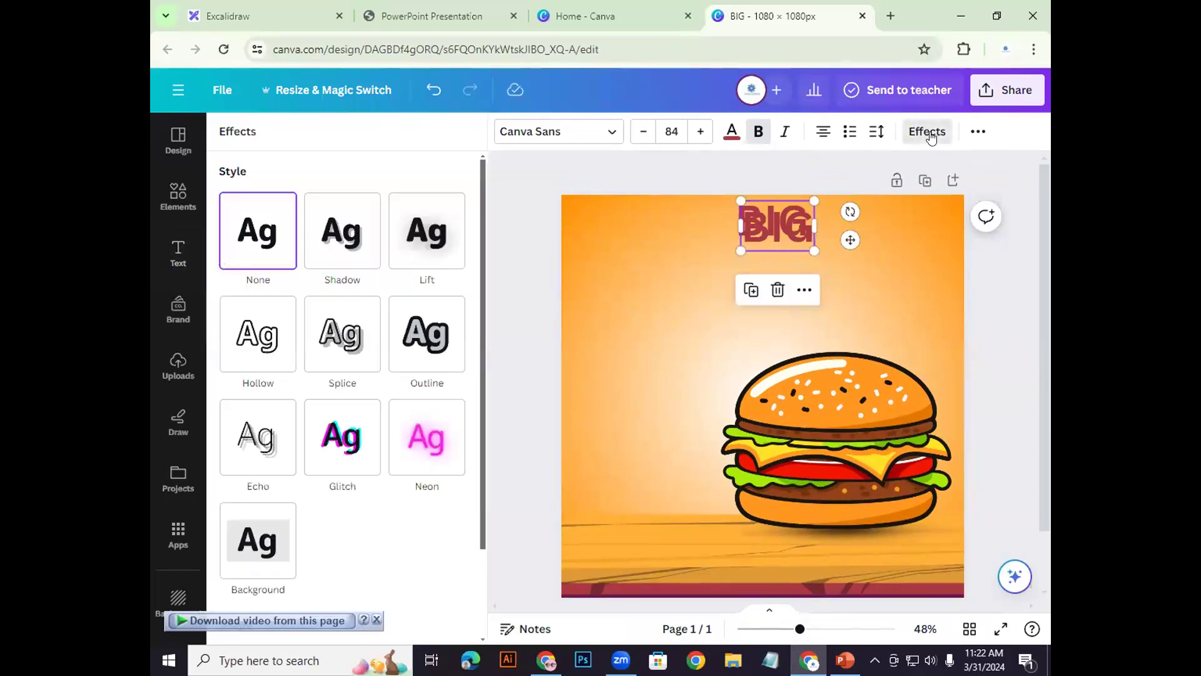
click(255, 332)
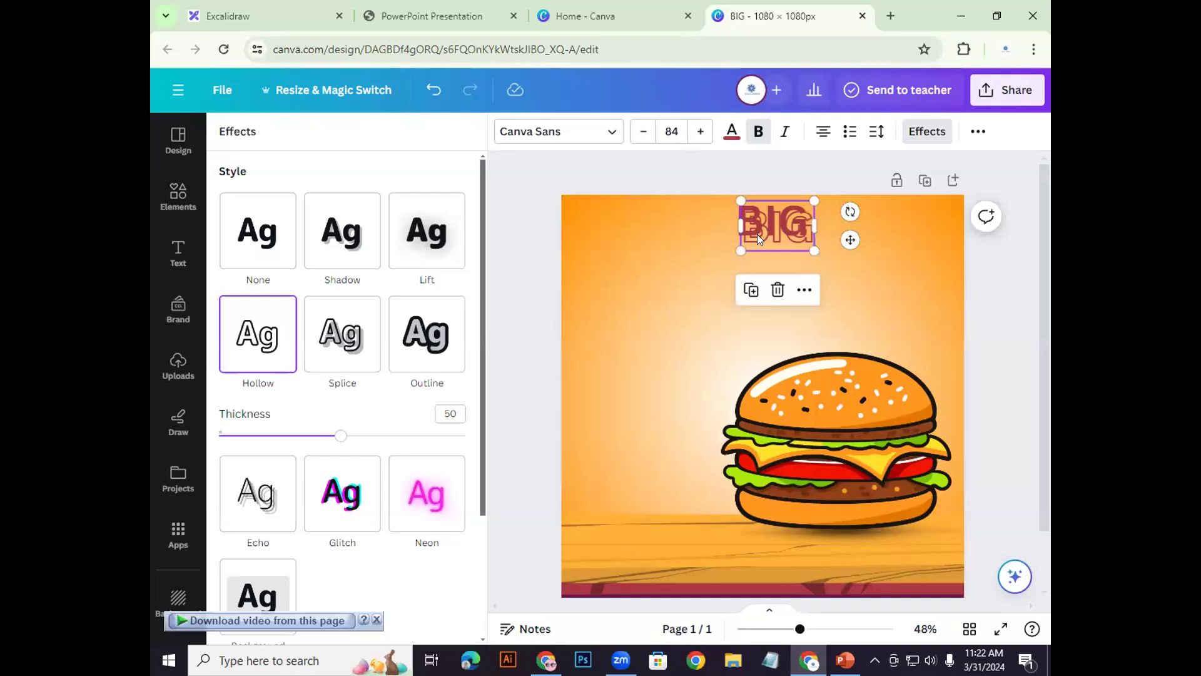
Step: Move the hollow BIG copy up over the solid heading and nudge it left and up into a slightly offset outline
drag(757, 233, 756, 227)
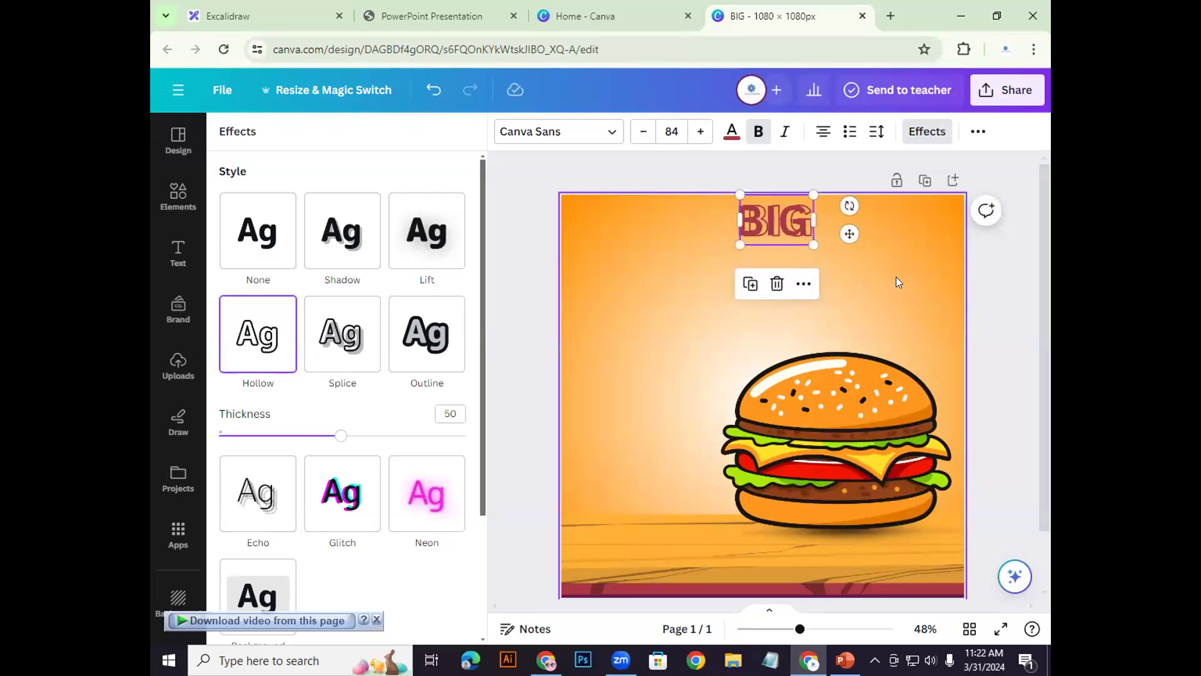
click(993, 305)
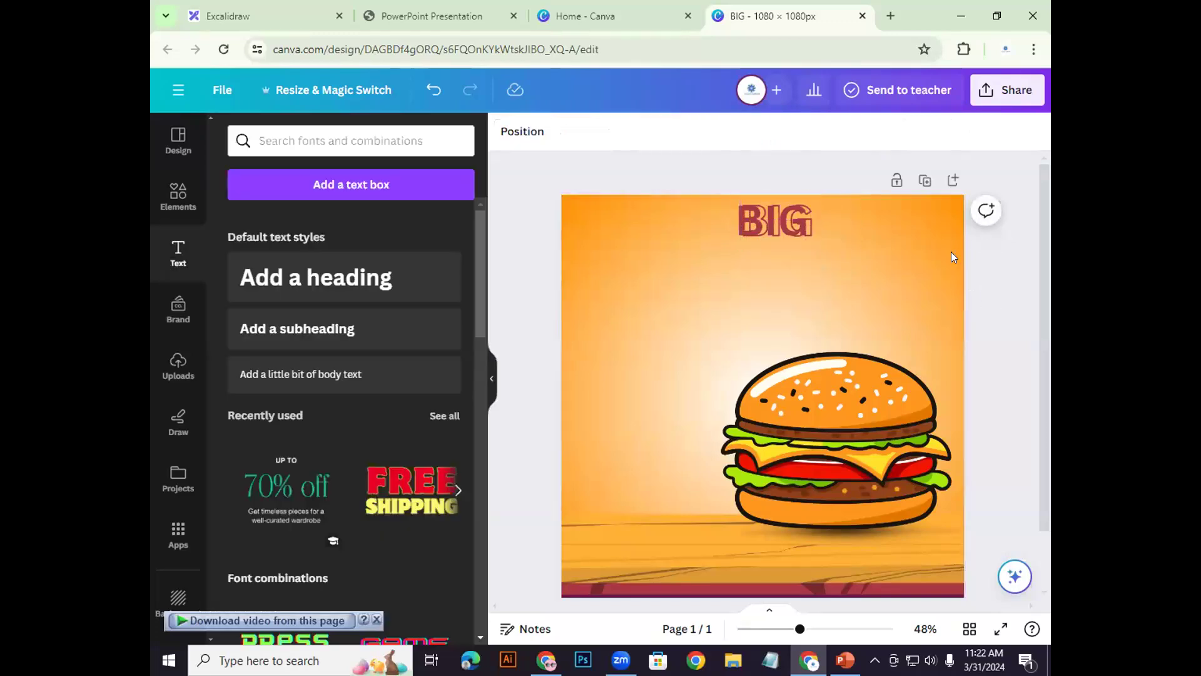
click(760, 231)
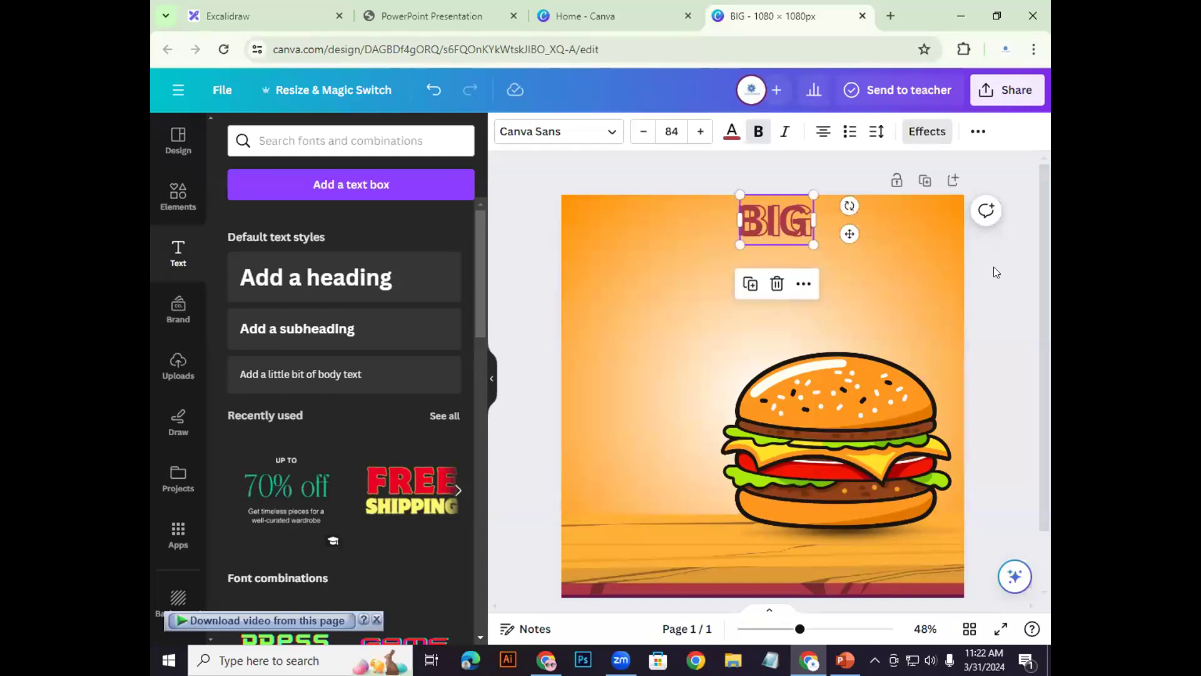
key(Left)
key(Left)
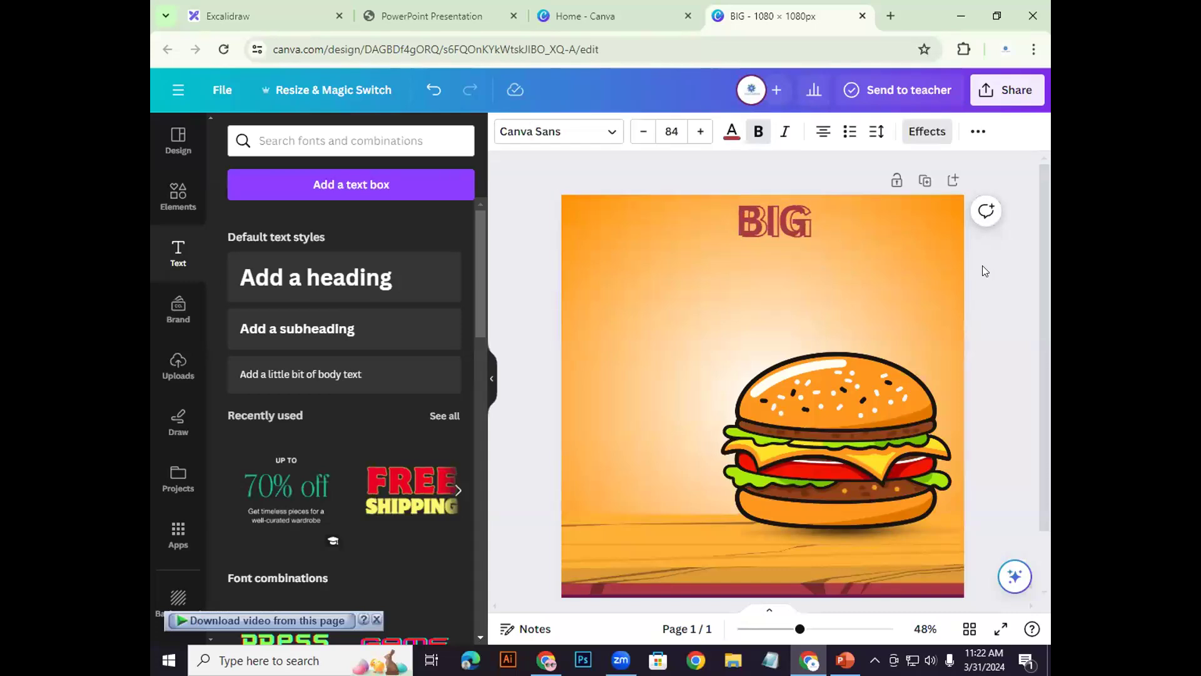
key(Left)
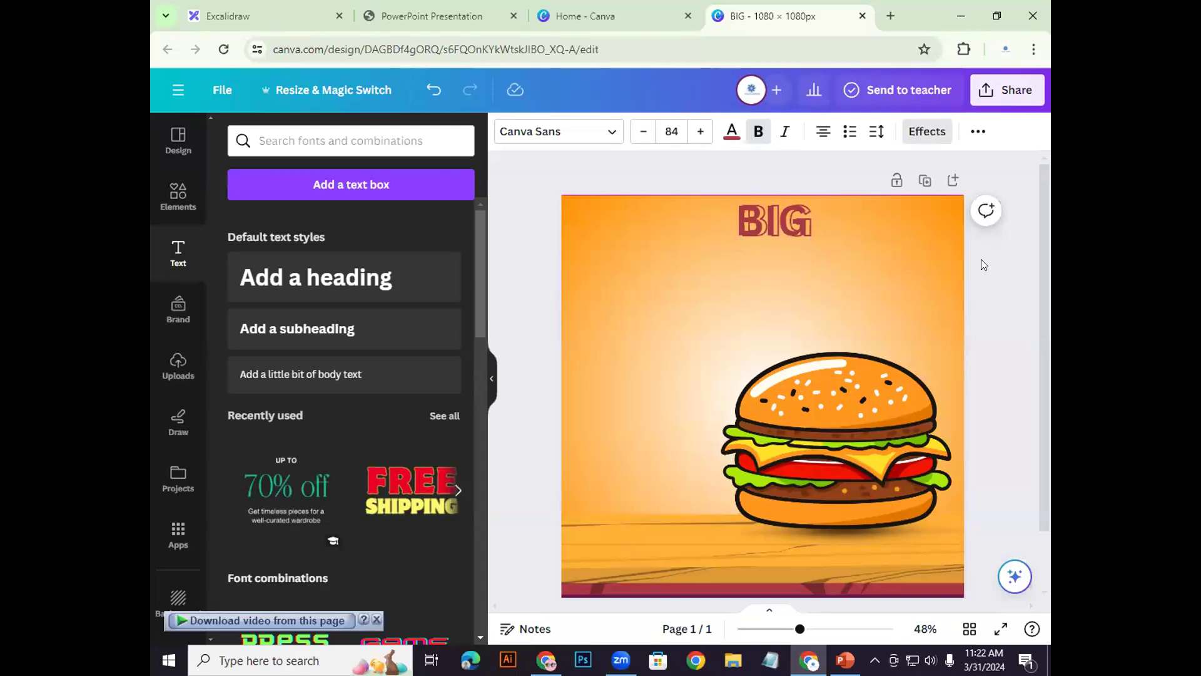
key(Left)
key(Left)
key(Left)
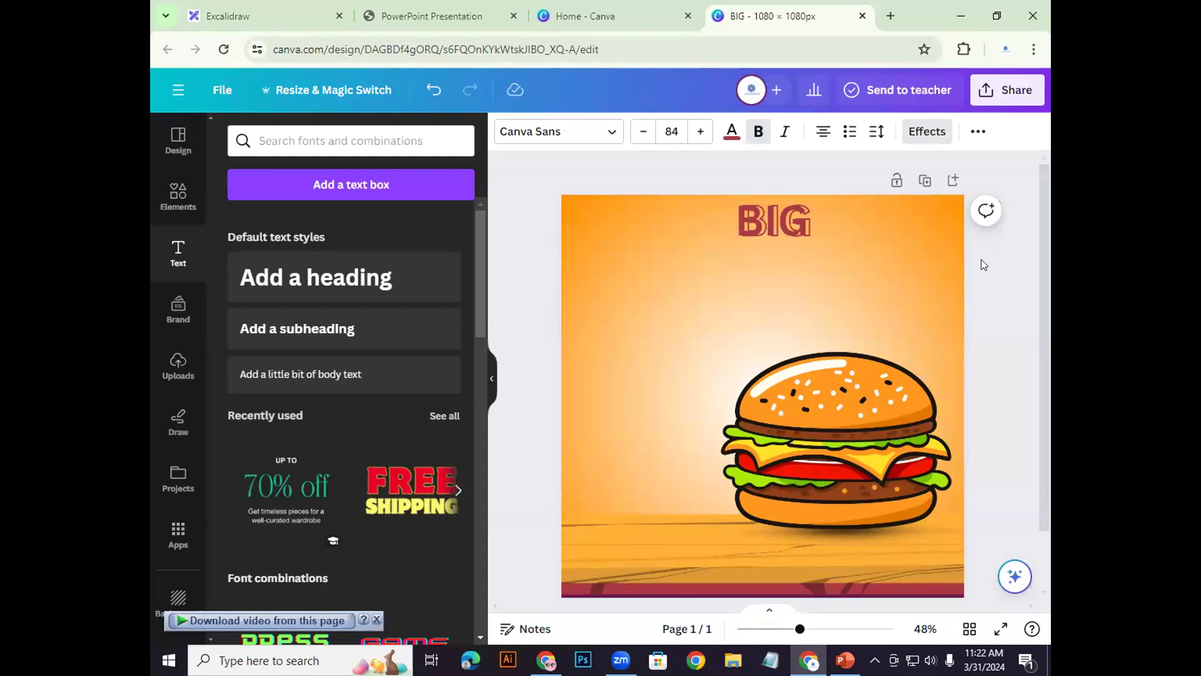
key(Up)
key(Up)
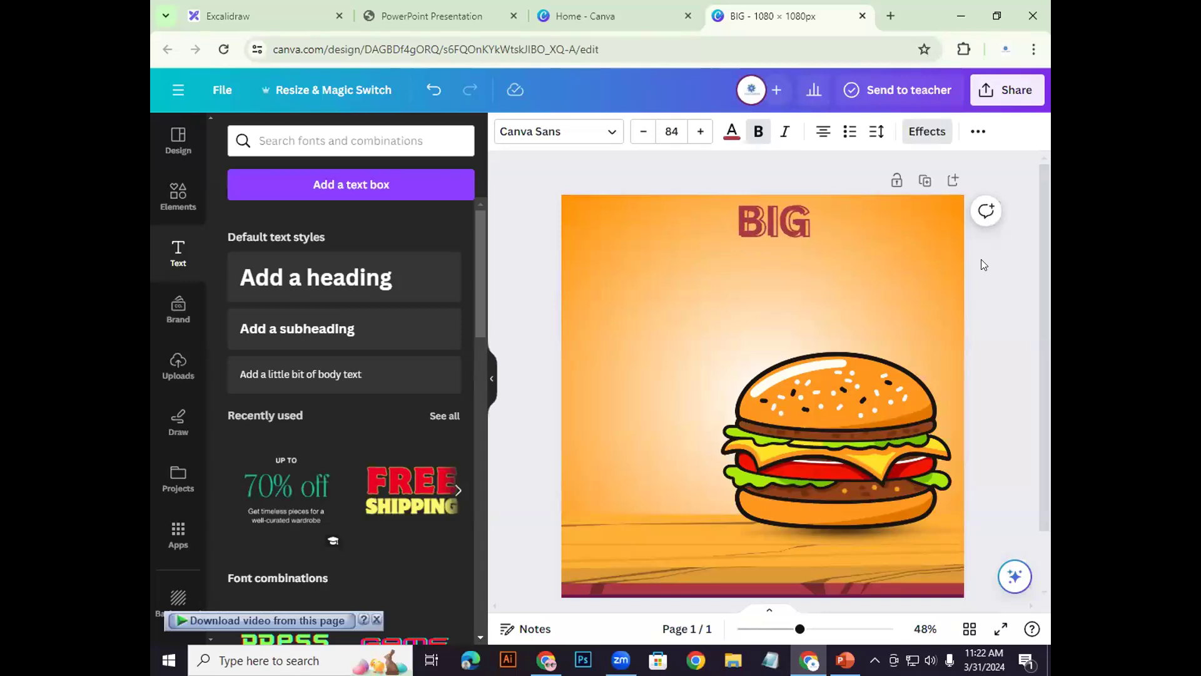
key(Left)
key(Left)
key(Left)
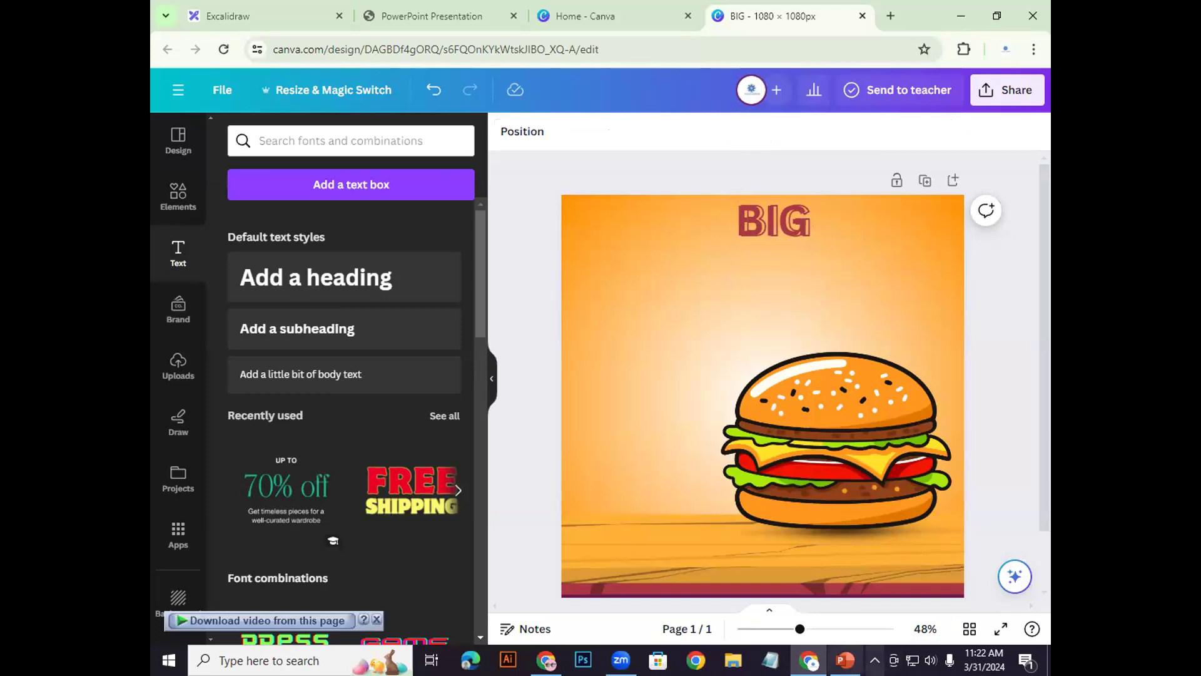
Step: Compare the layered BIG heading with the sample post in PowerPoint, check the SALE banner below it and return to Canva
click(845, 660)
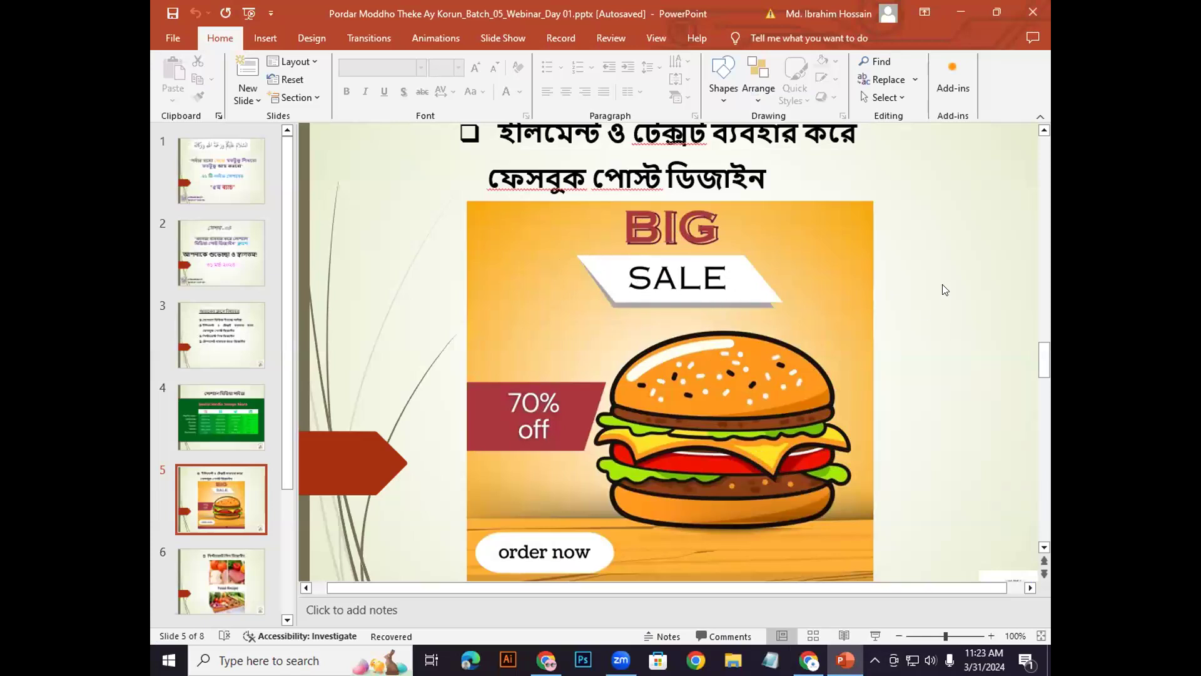
click(809, 660)
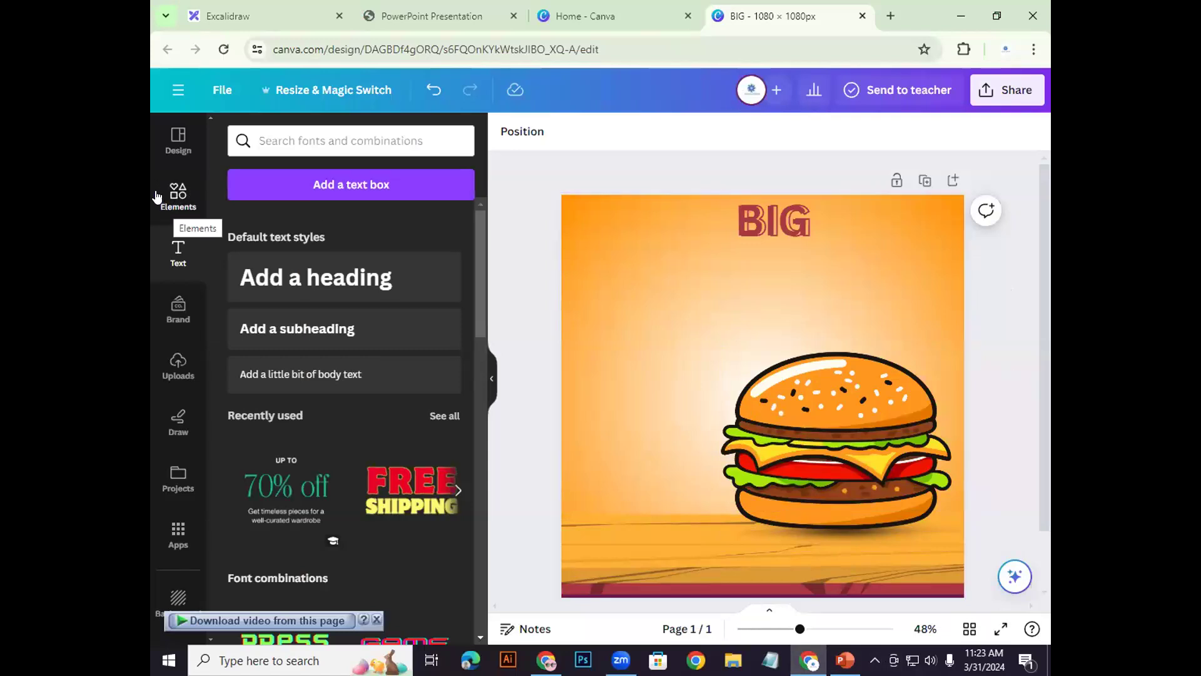
key(alt+Tab)
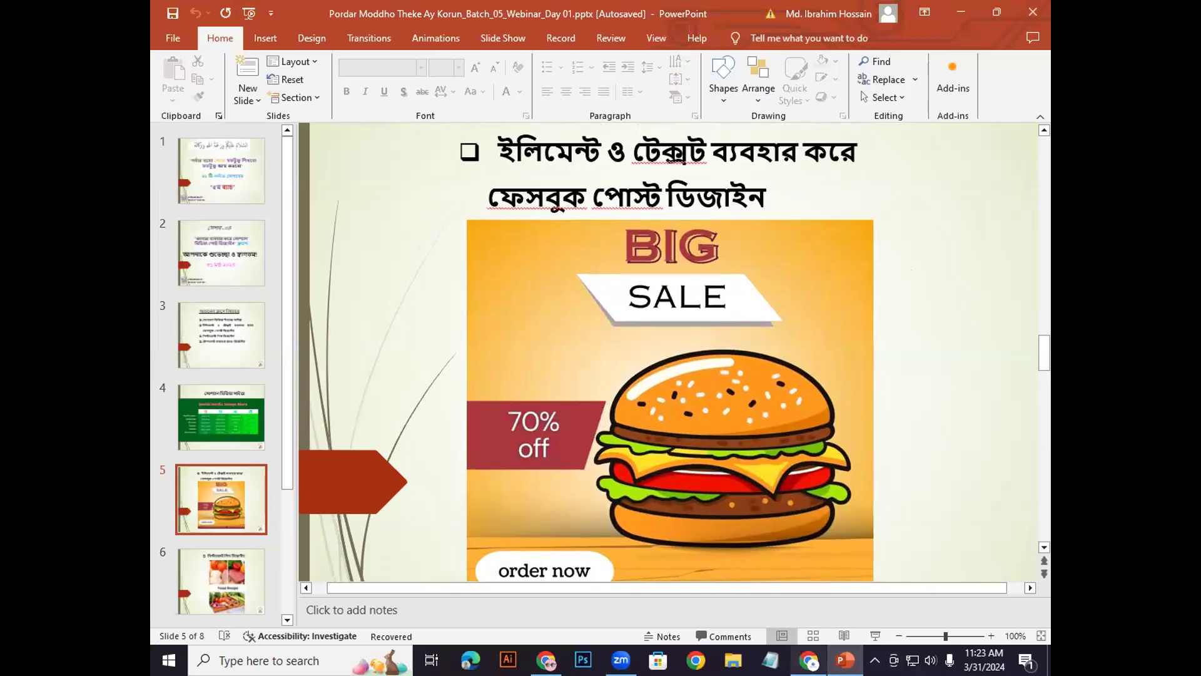
click(809, 660)
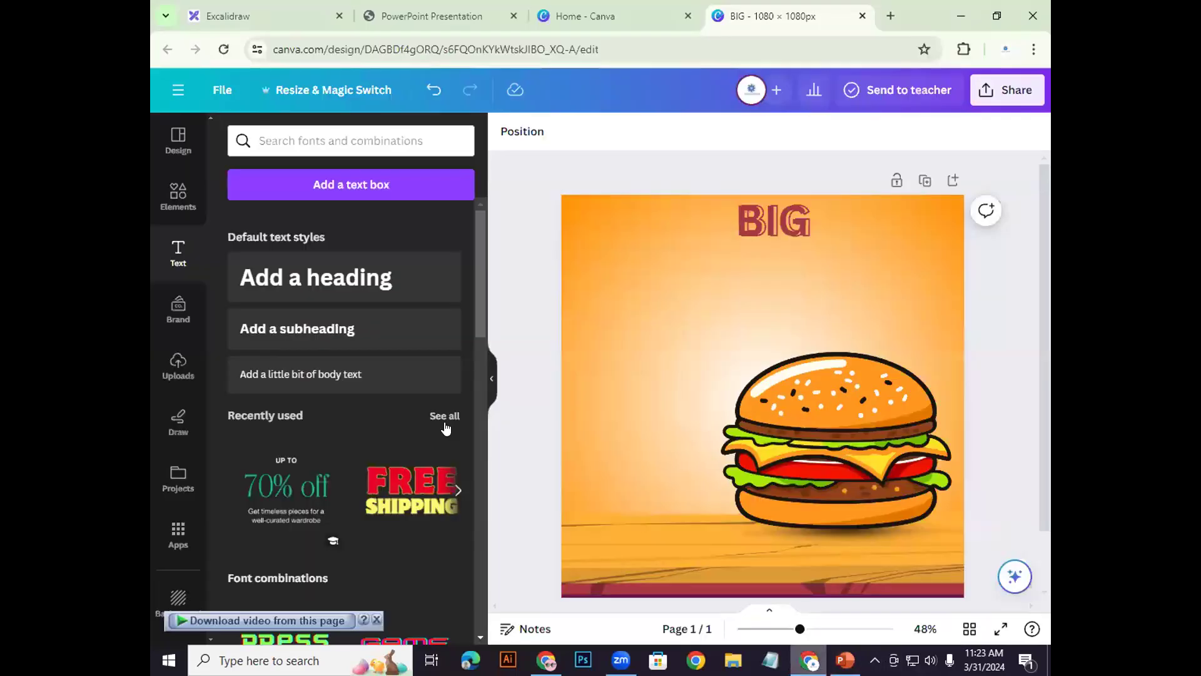
Step: Replace the drop shadow element search with "rectangle shape", and broaden it to "shape"
click(182, 197)
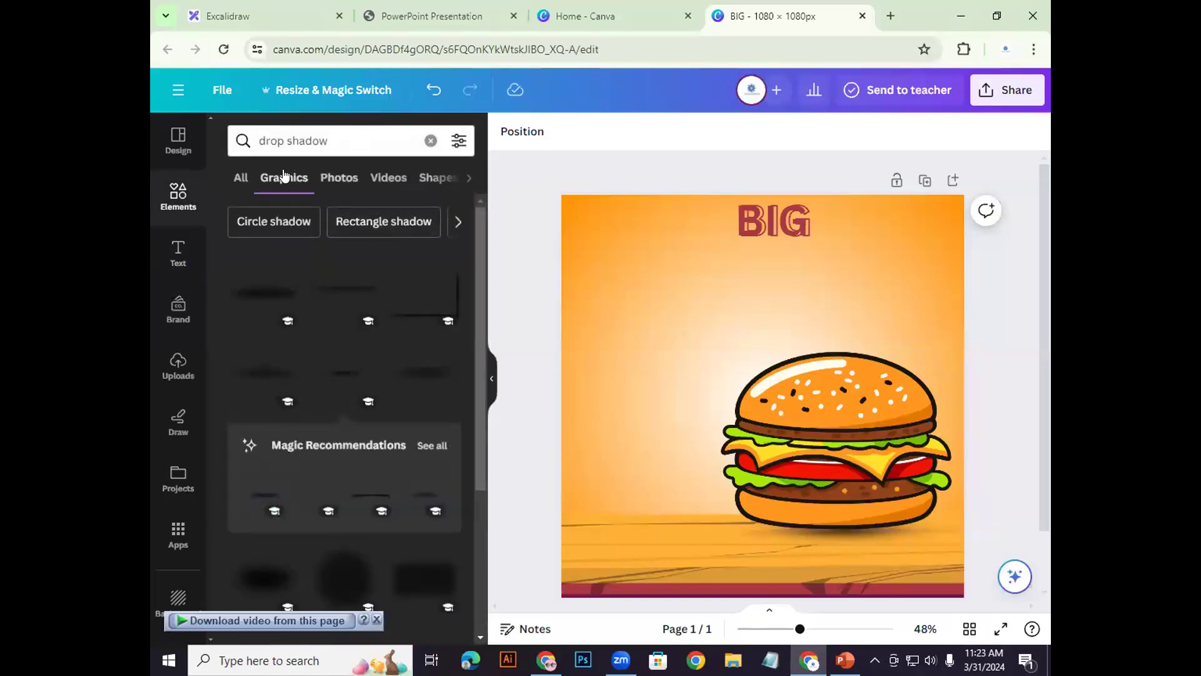
drag(328, 141, 217, 139)
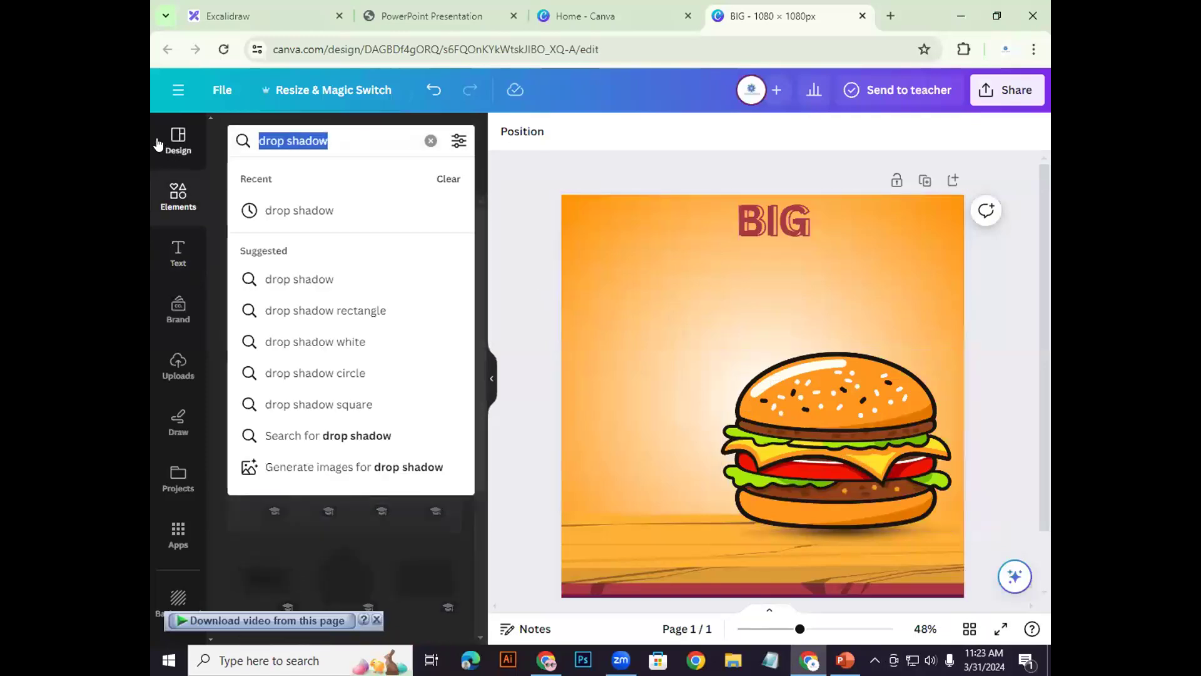
key(BackSpace)
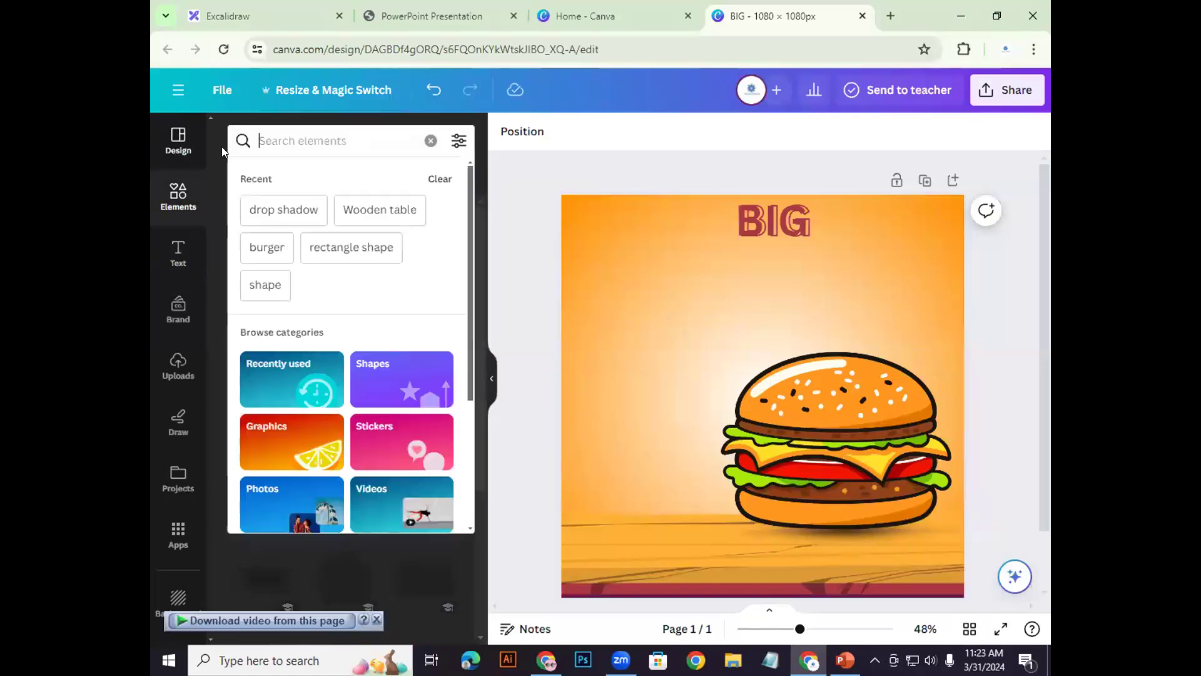
click(330, 247)
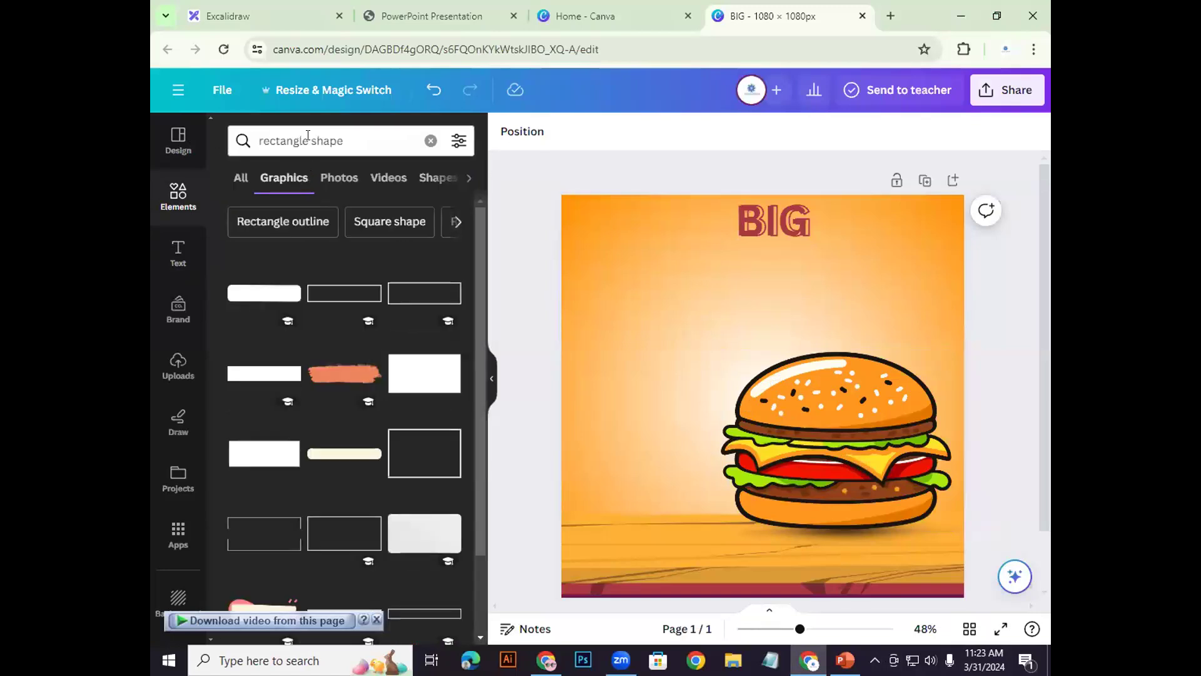
double_click(300, 144)
key(BackSpace)
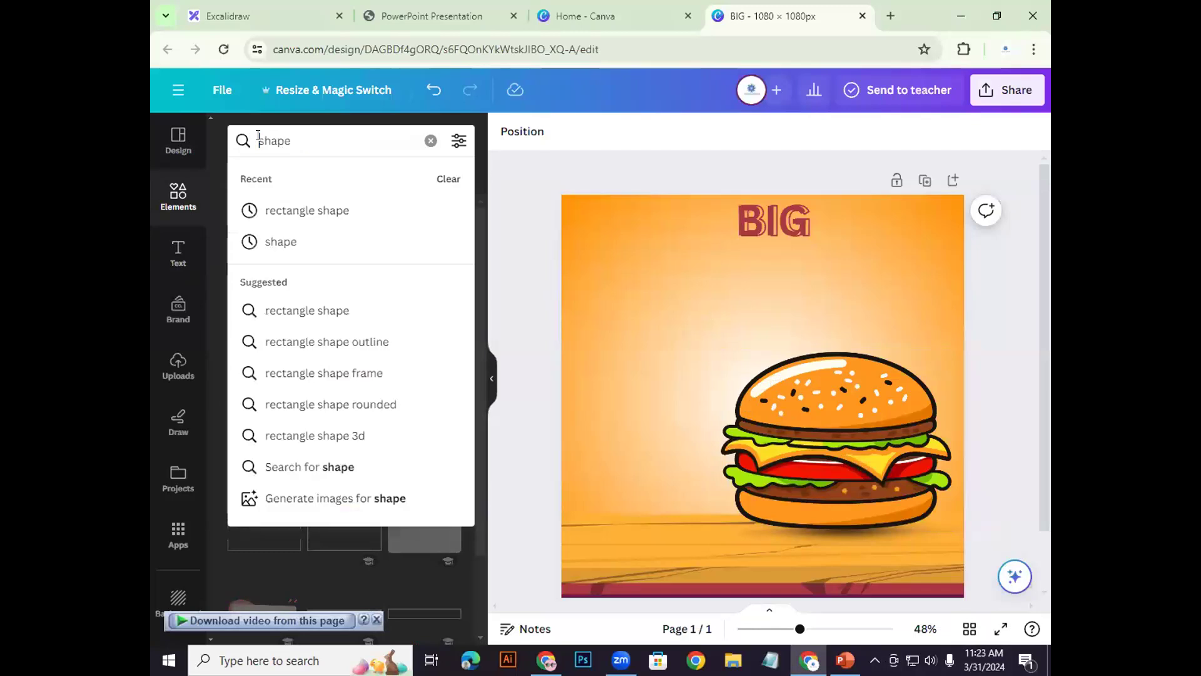
key(Return)
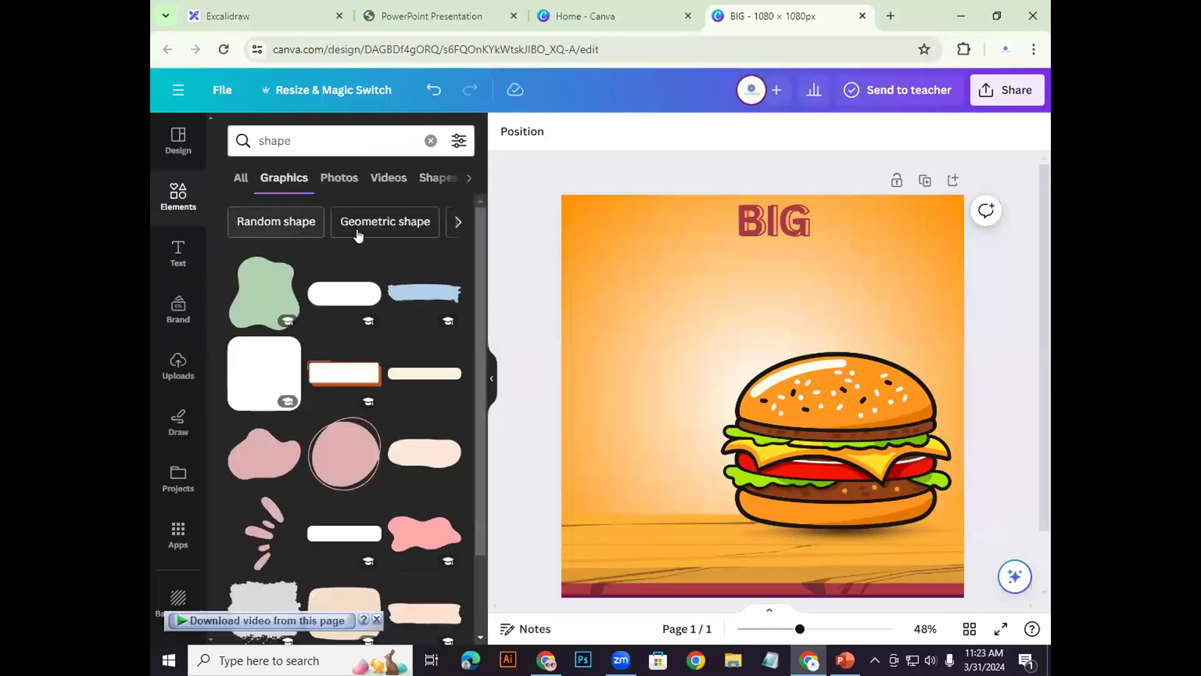
Step: Search elements for "rectangle shape" again, examine the graphics and all-category results, and check them against the banner shape in the PowerPoint sample
click(295, 150)
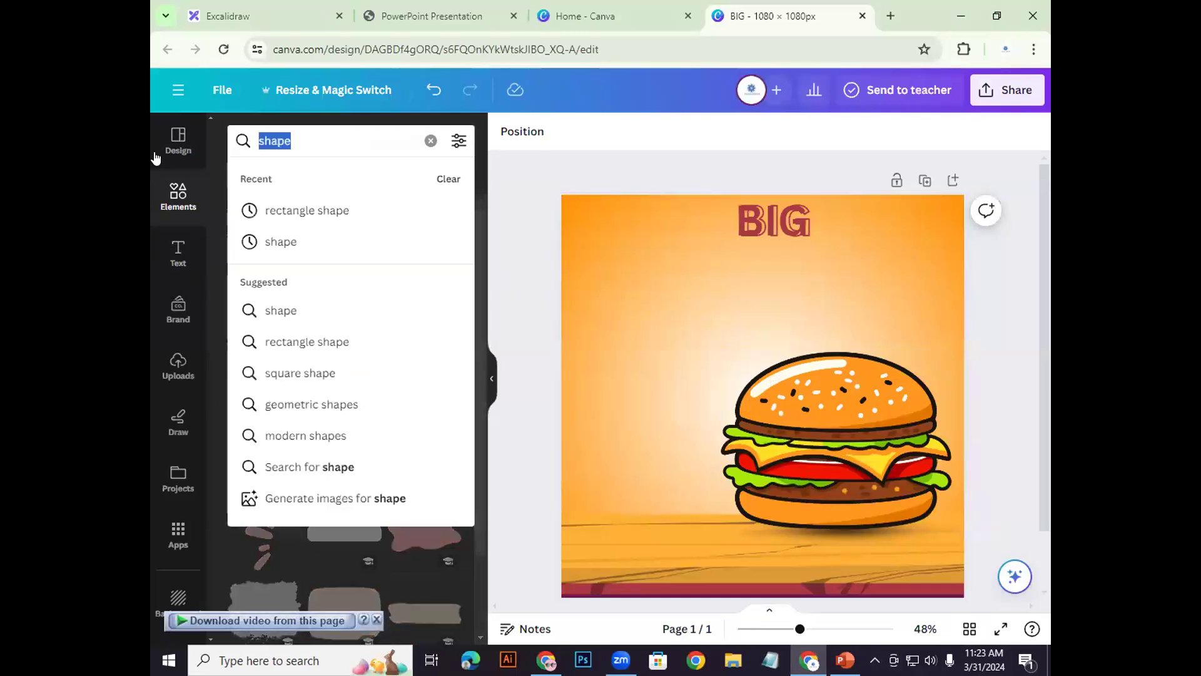
click(318, 215)
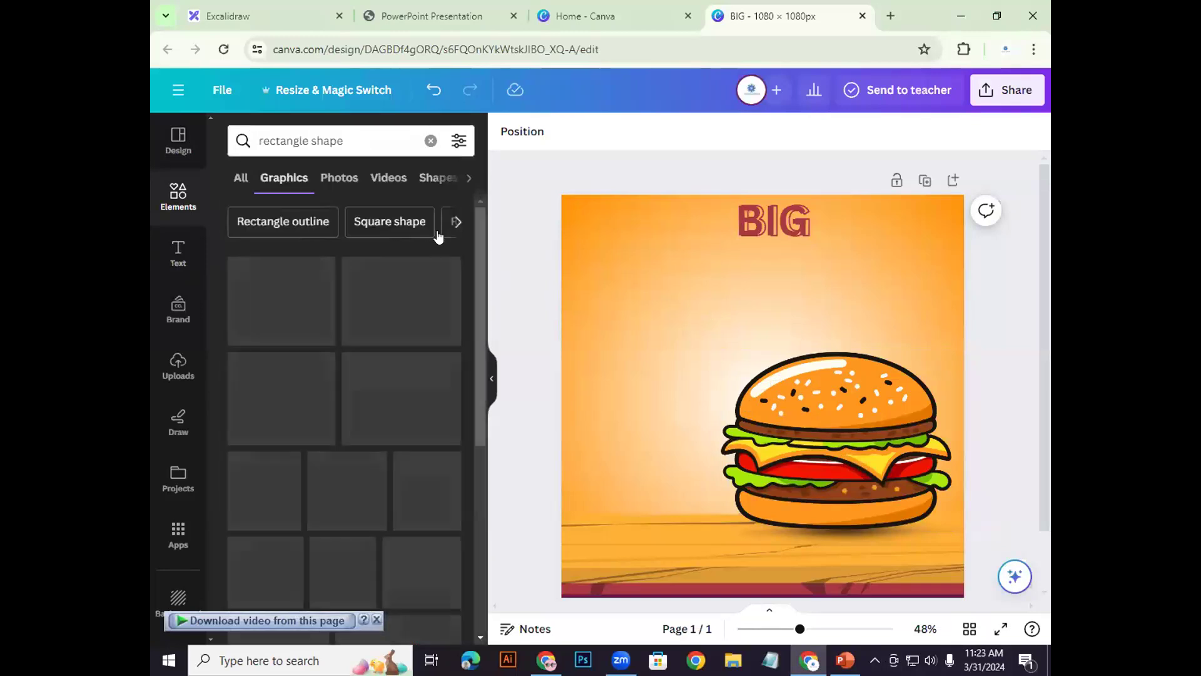
scroll(437, 434, down, 6)
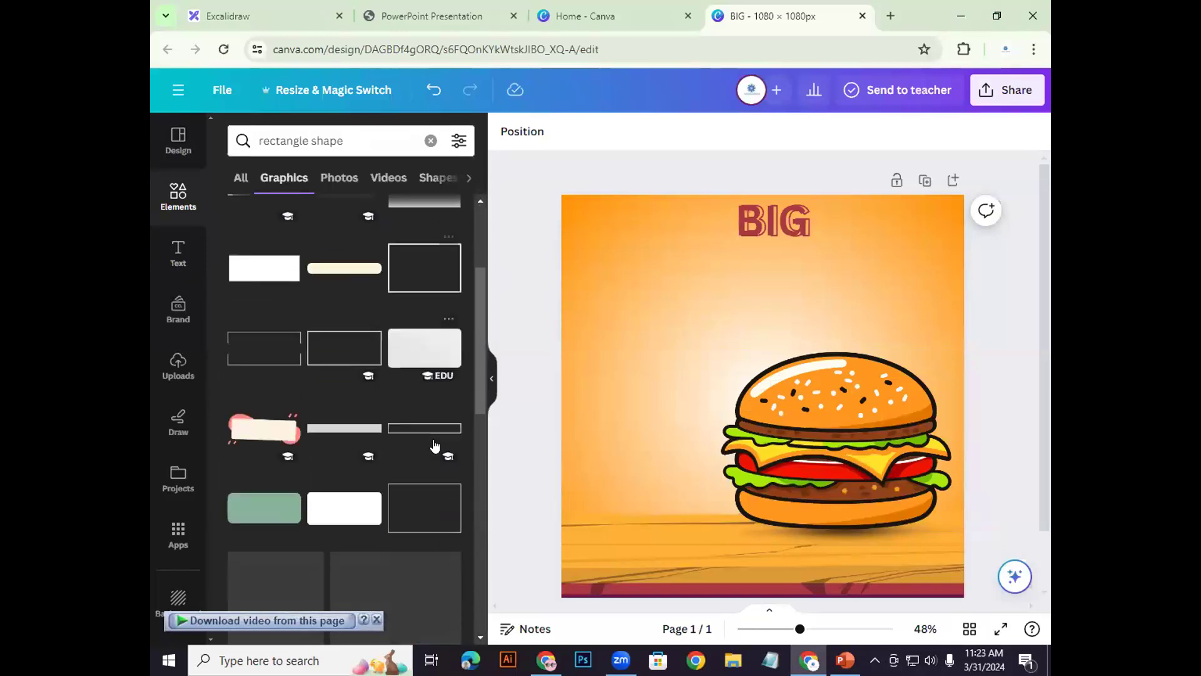
scroll(440, 427, up, 4)
scroll(278, 332, up, 1)
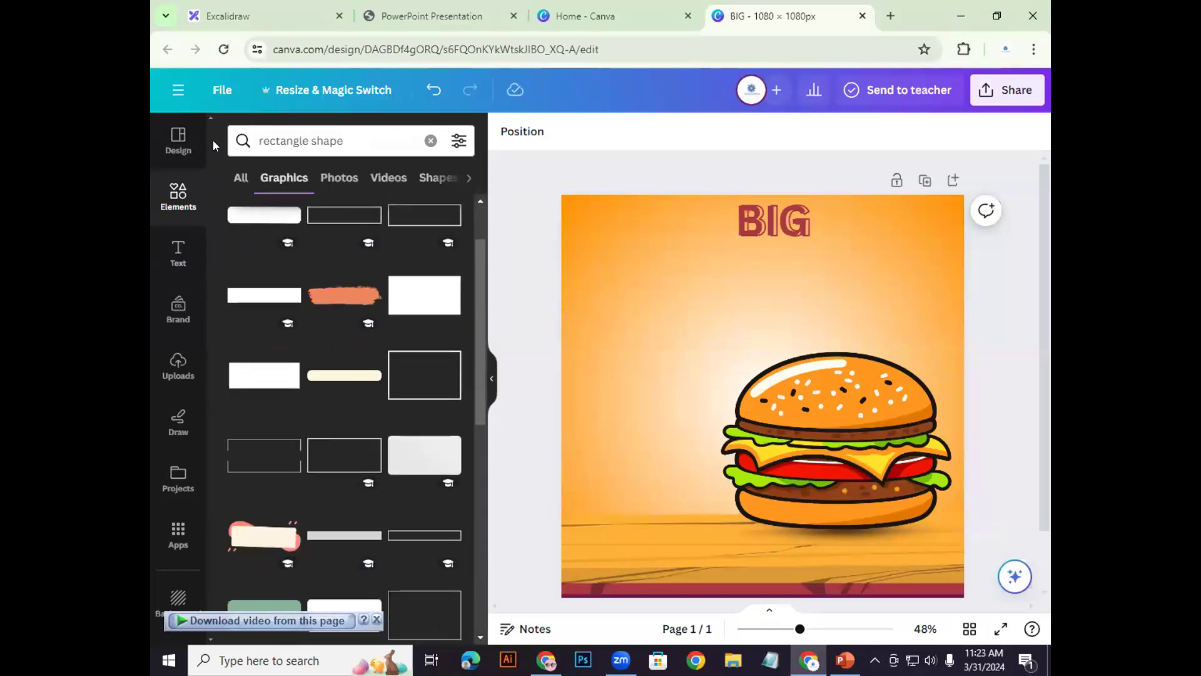
click(238, 180)
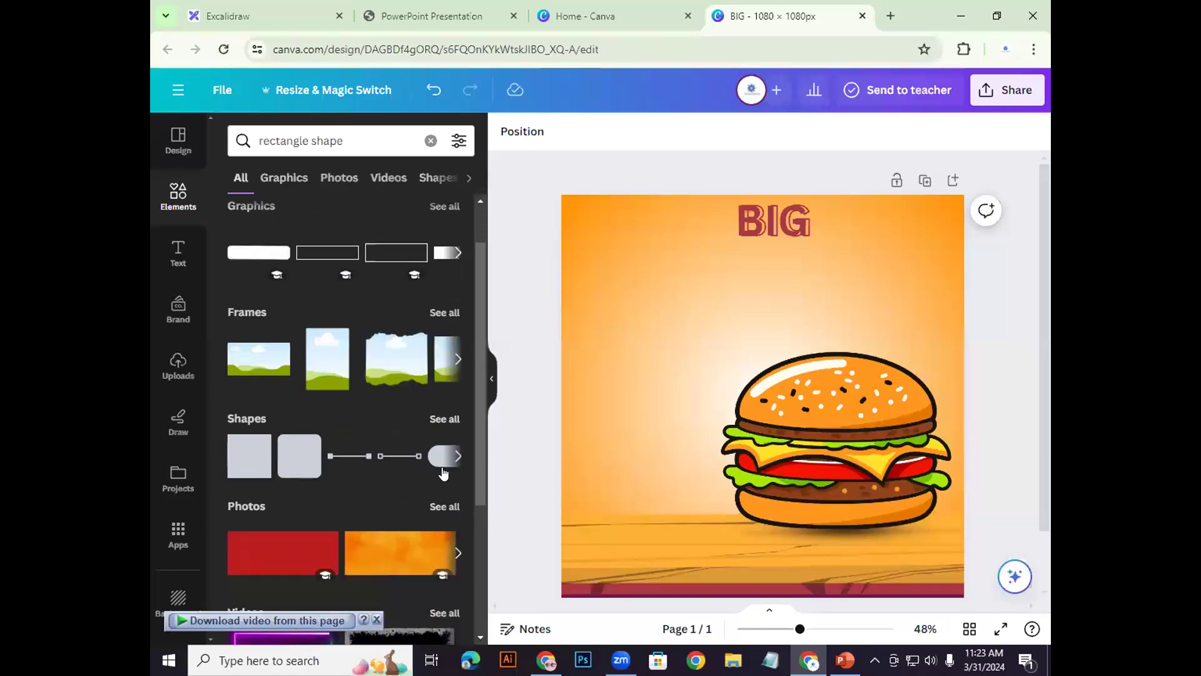
scroll(443, 474, down, 2)
scroll(438, 450, up, 3)
click(283, 178)
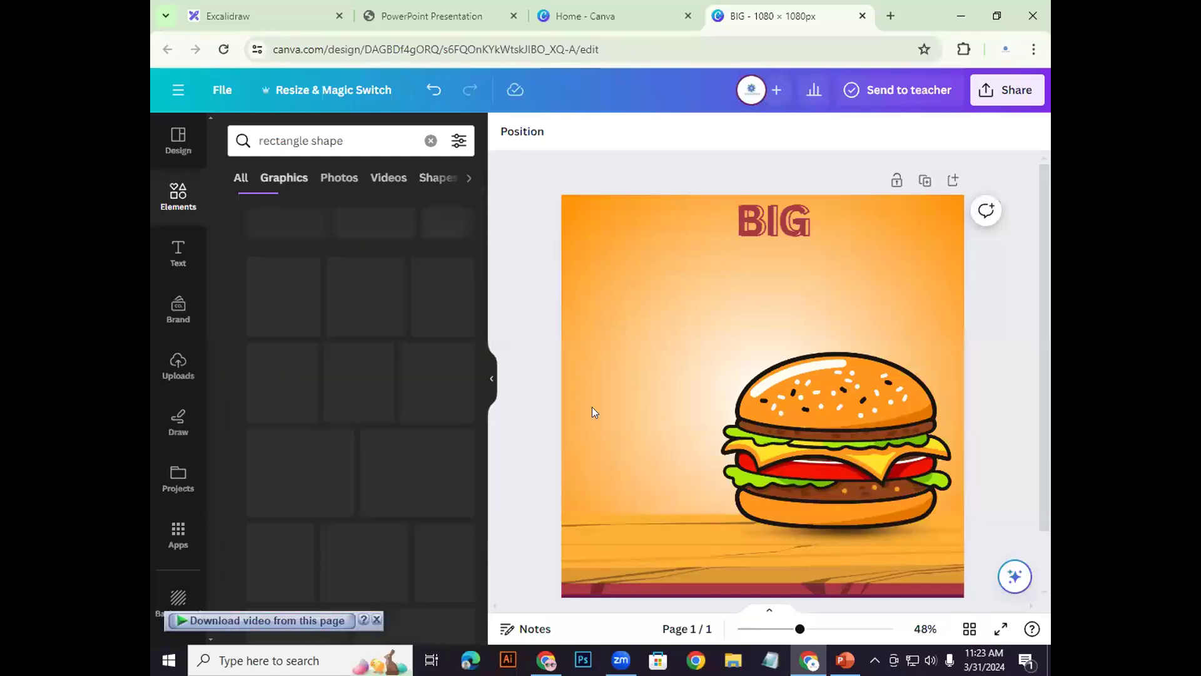
click(843, 660)
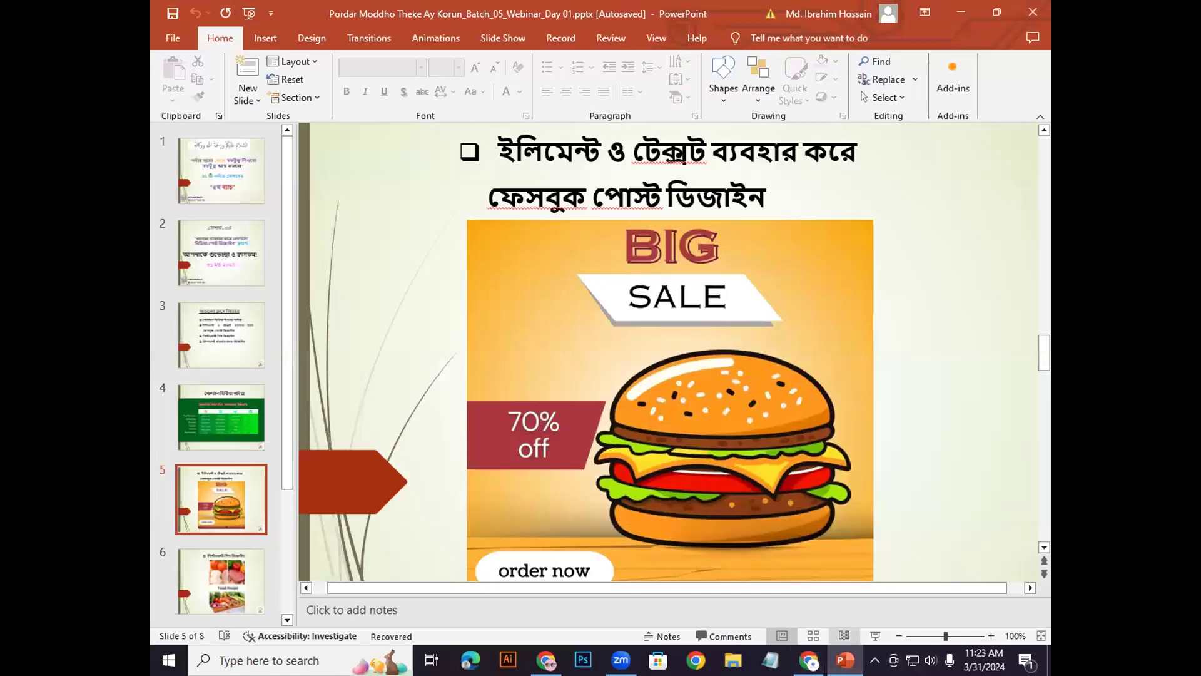
click(808, 660)
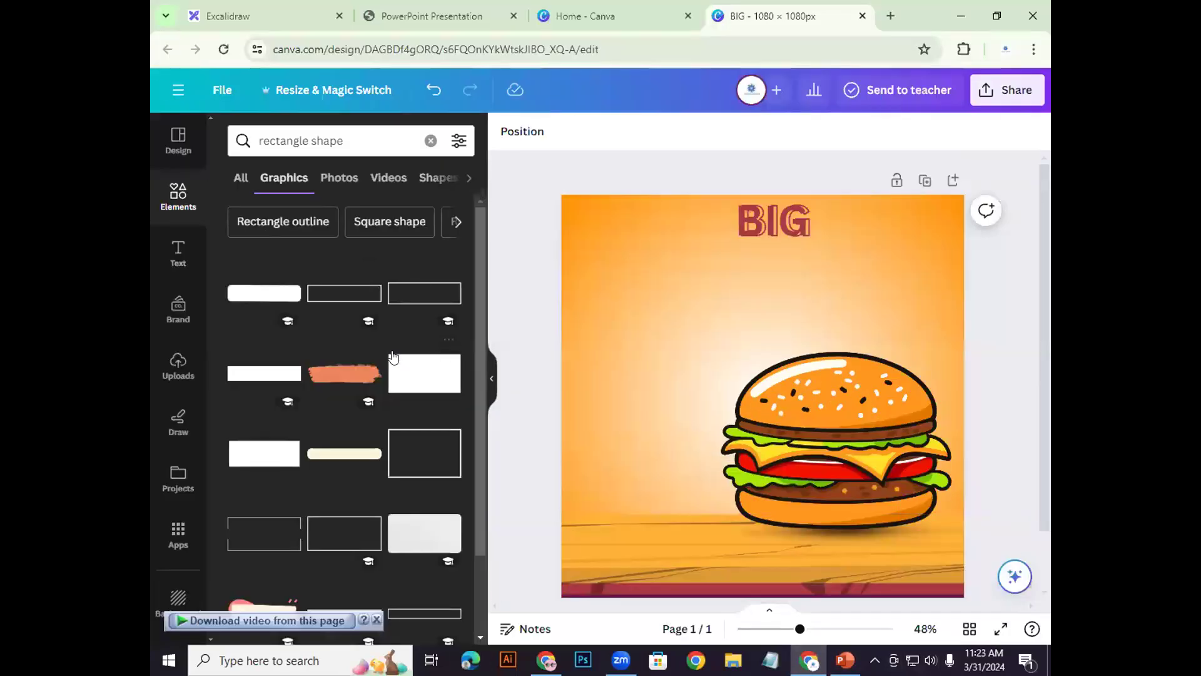
Step: Browse the "rectangle shape" graphics for a slanted banner shape, and return to the results of all categories
scroll(393, 357, down, 6)
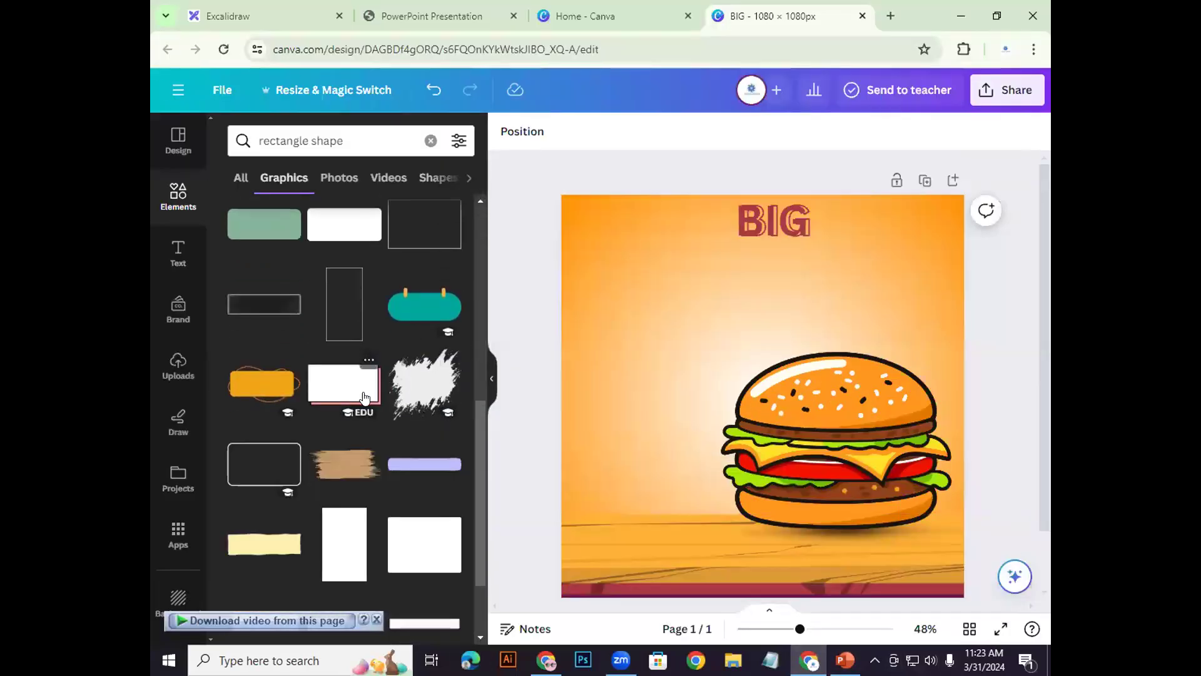
scroll(365, 397, down, 8)
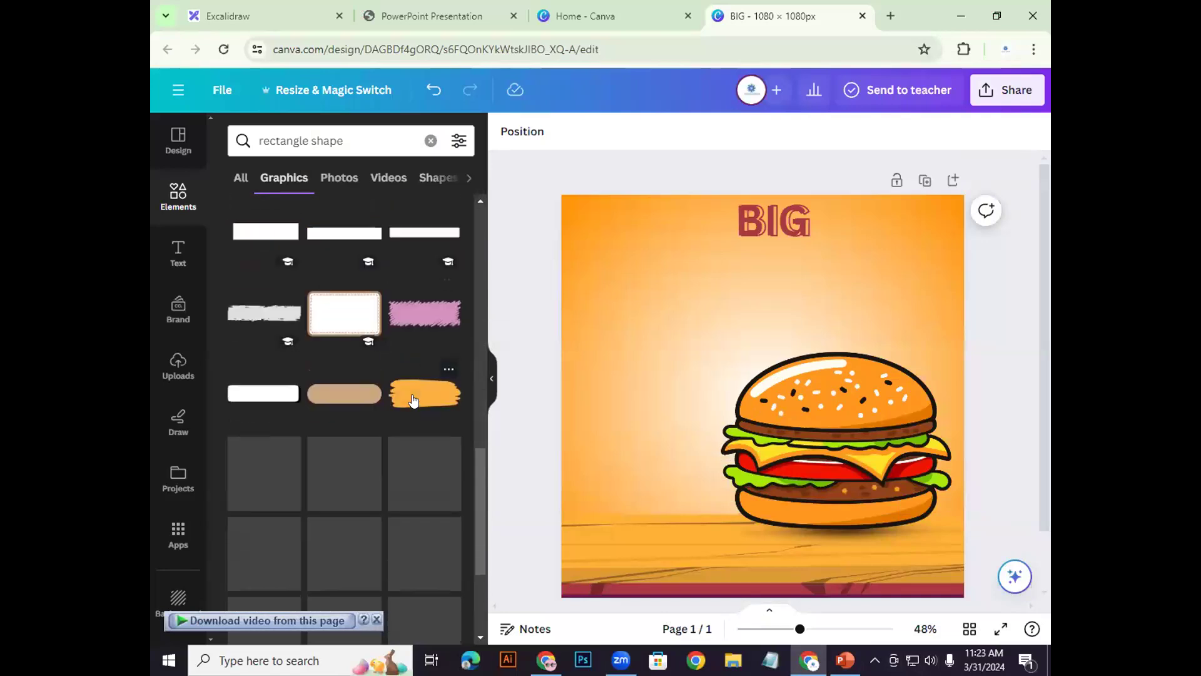
scroll(413, 400, down, 6)
scroll(270, 347, up, 6)
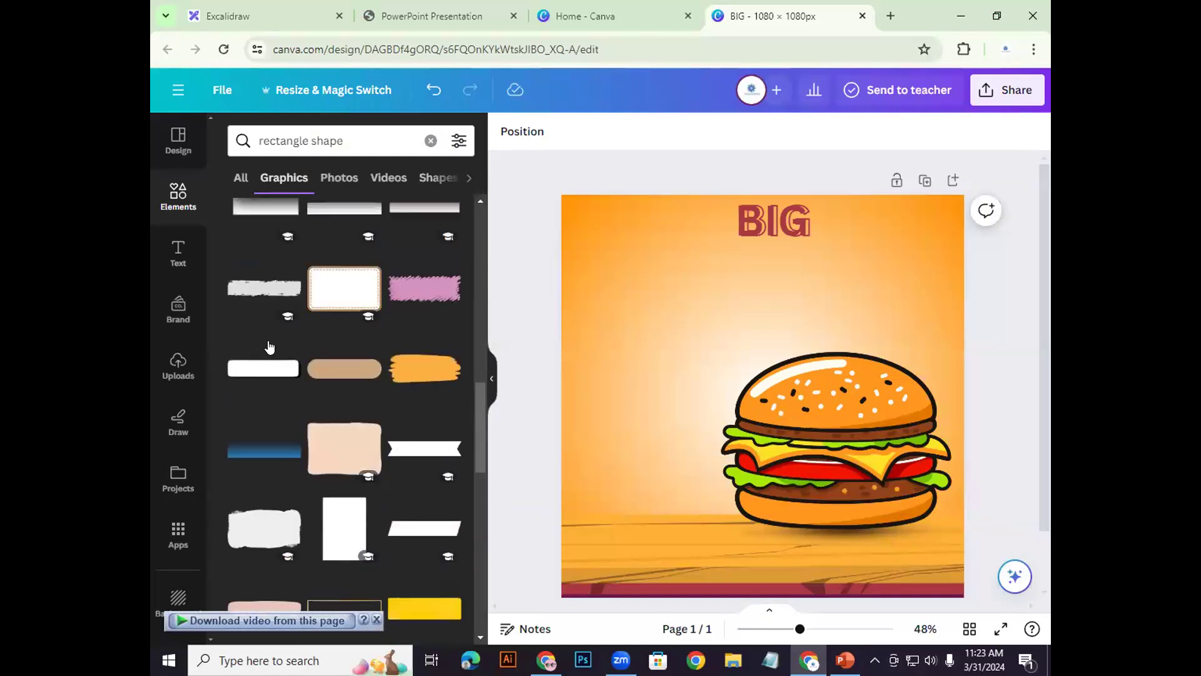
scroll(321, 324, down, 5)
click(244, 179)
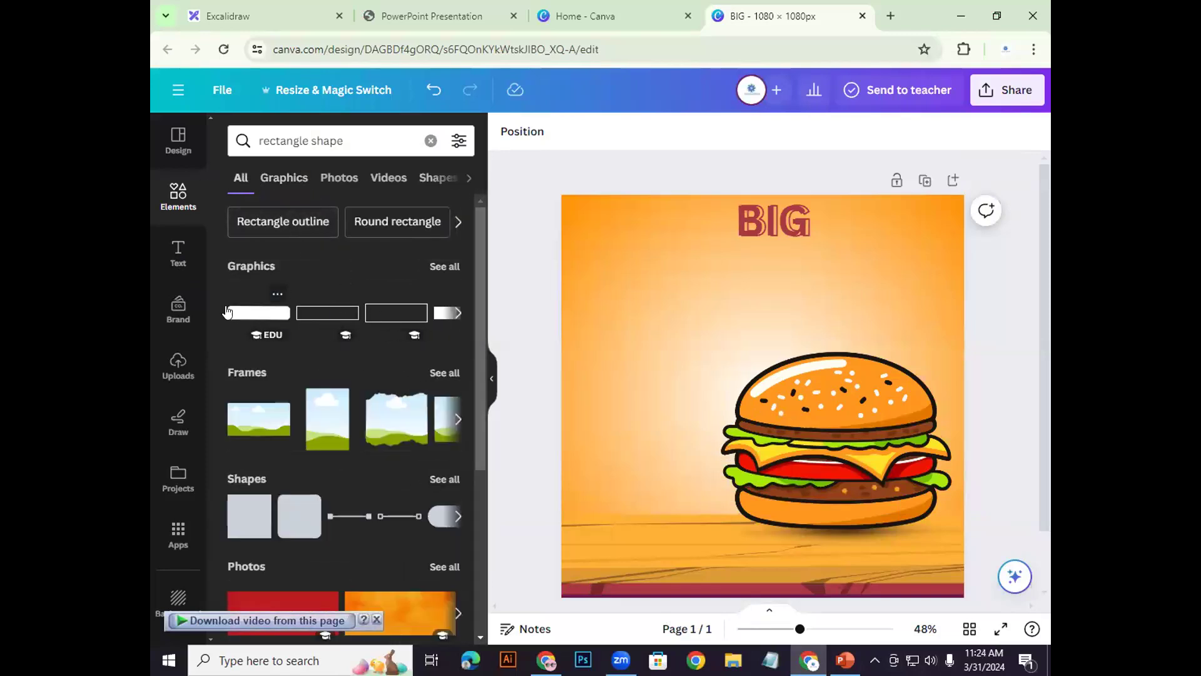
Step: Add the backward-slanting parallelogram from the recently used elements and place it as a wide, low banner below the BIG heading
click(177, 199)
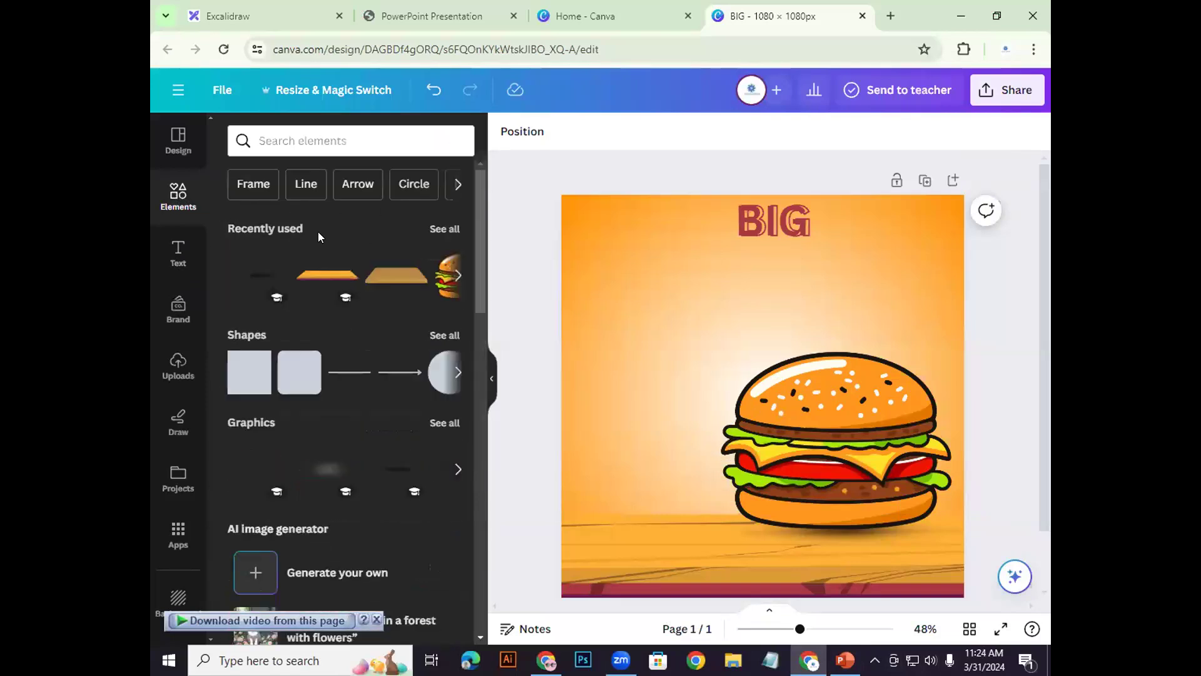
click(291, 233)
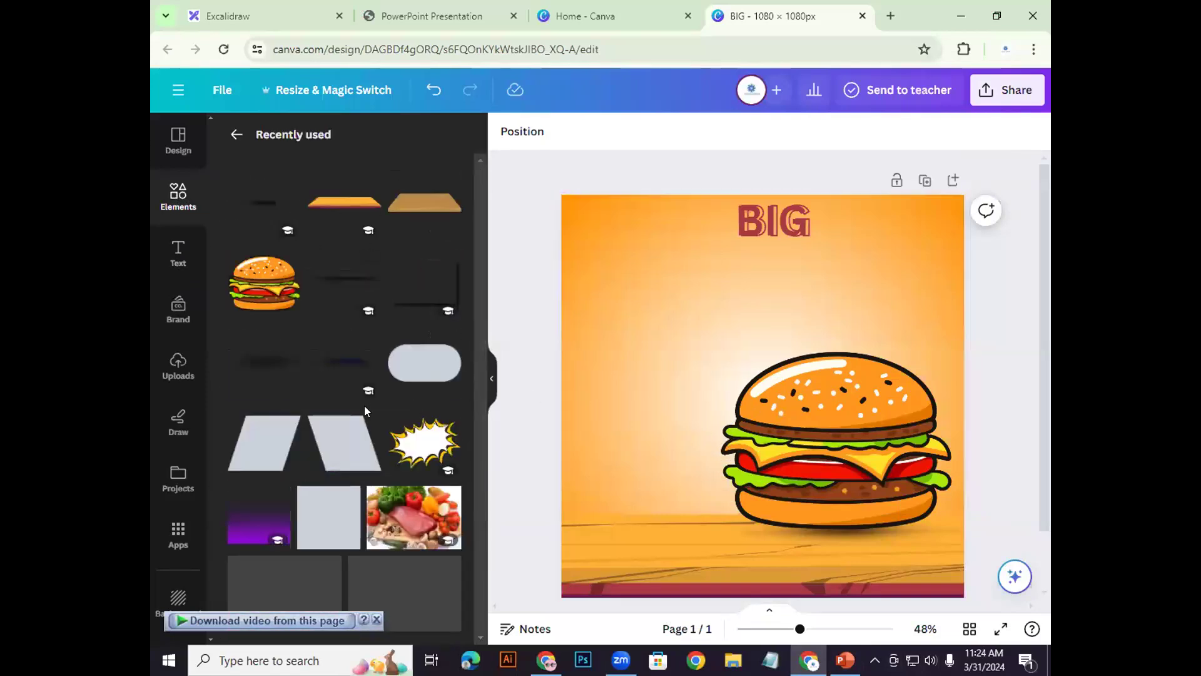
click(349, 438)
drag(763, 441, 779, 273)
Step: Run the recent "rectangle shape" element search again and examine its graphics for an alternative banner shape
click(180, 199)
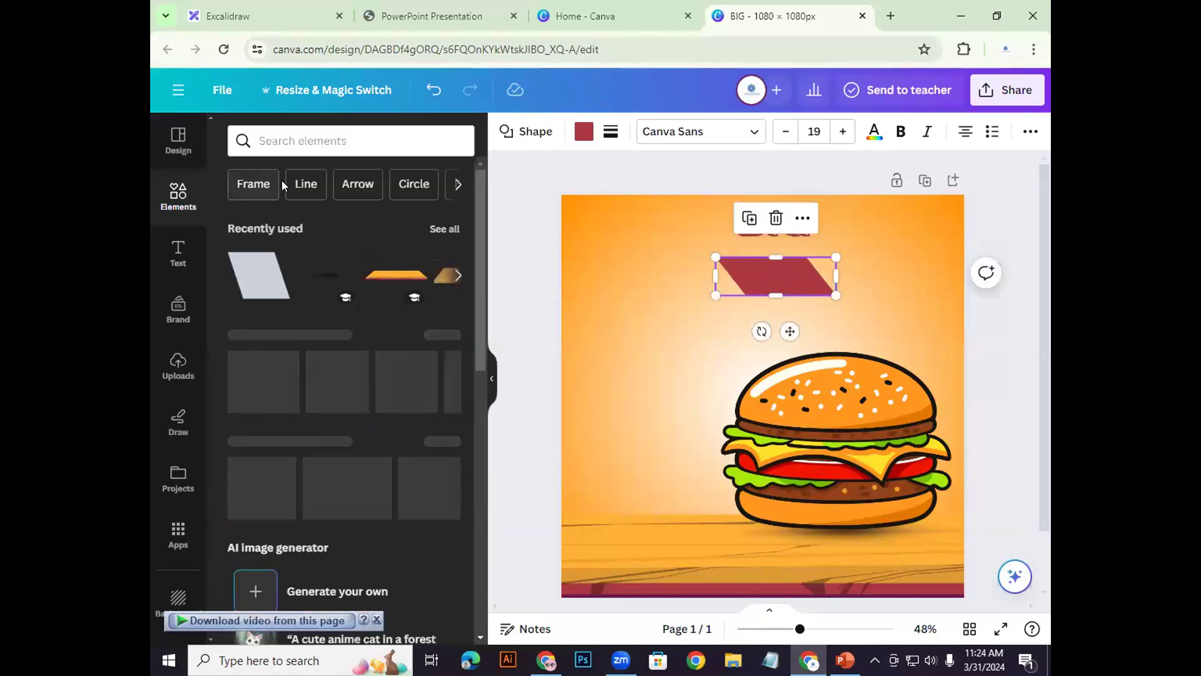
click(310, 142)
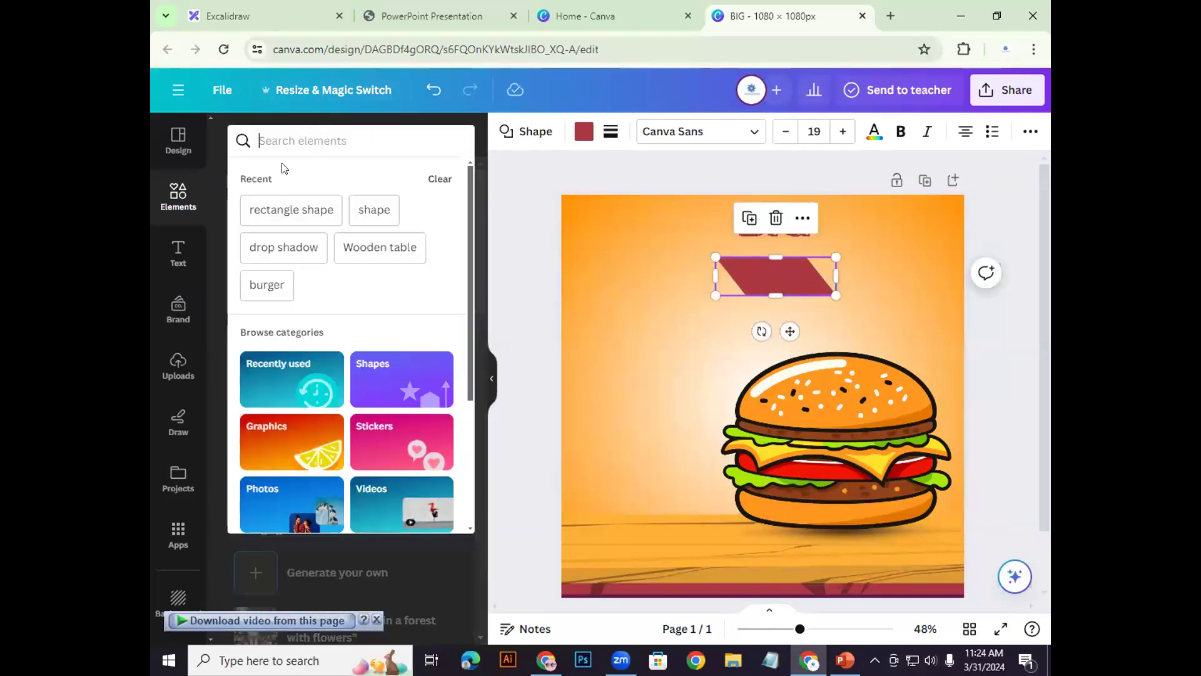
text(r)
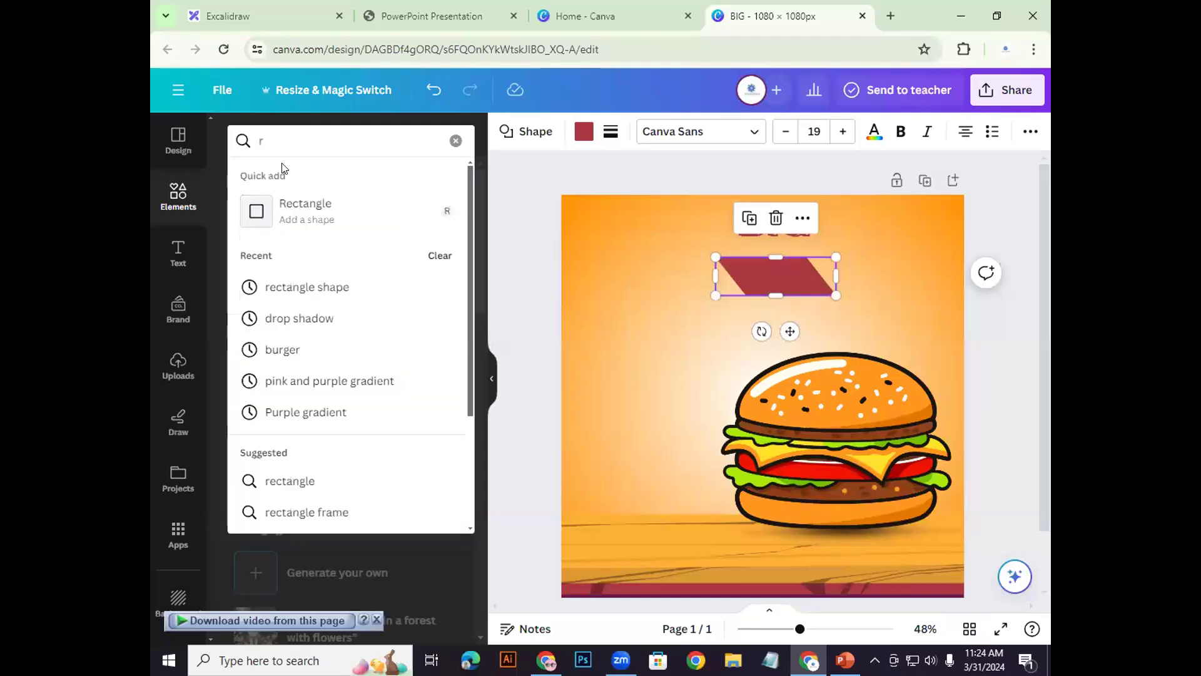
click(336, 297)
click(306, 183)
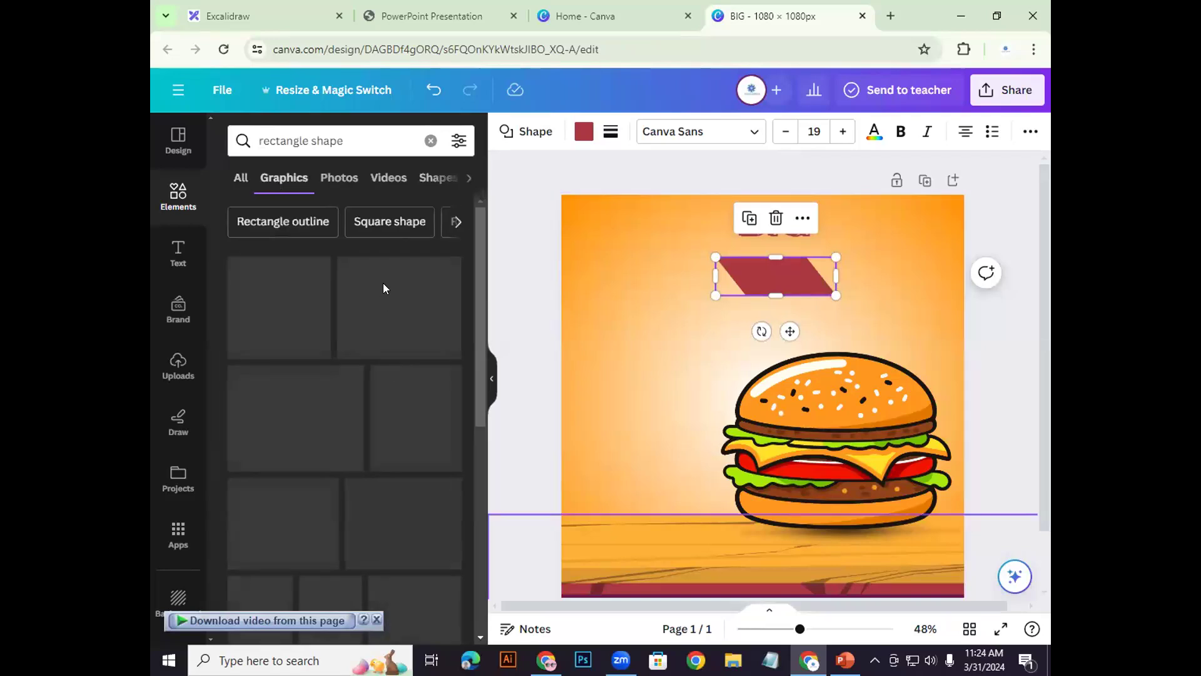
scroll(400, 469, down, 5)
scroll(398, 471, down, 5)
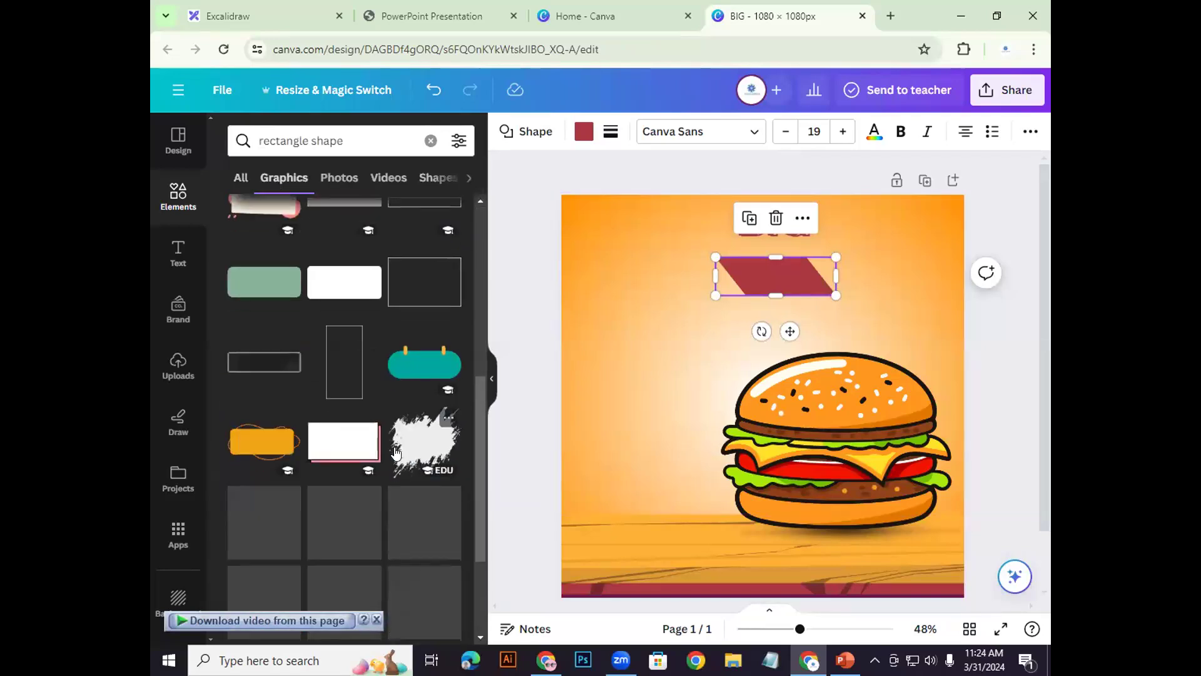
scroll(369, 498, down, 7)
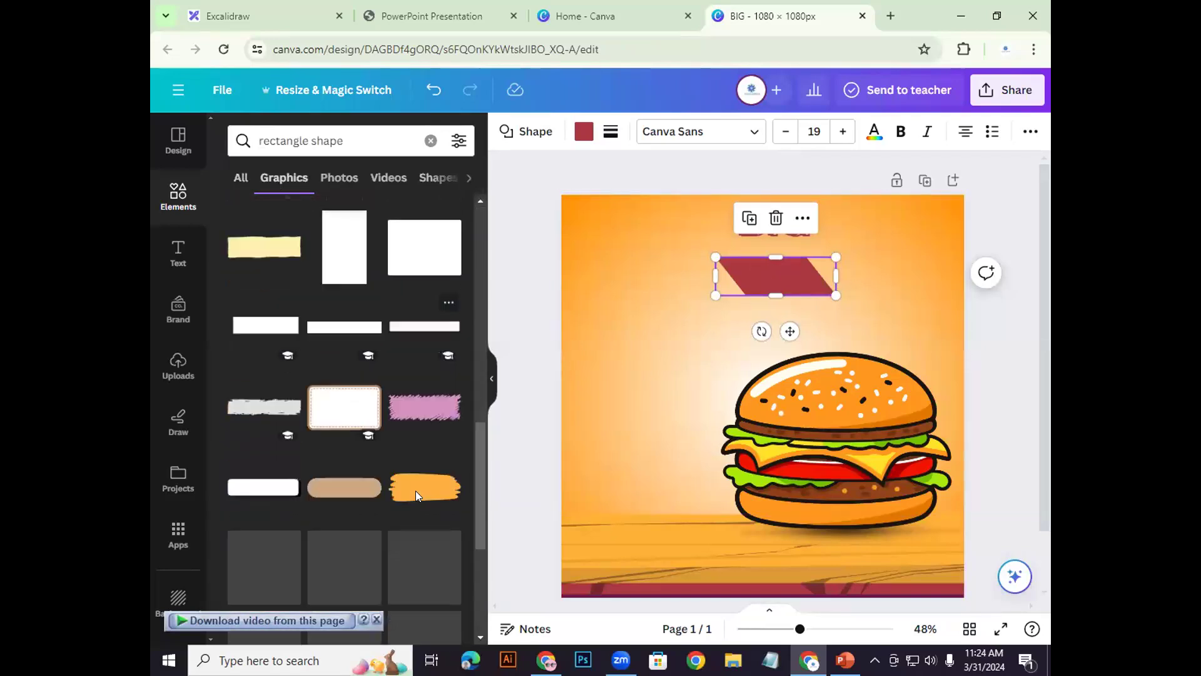
scroll(396, 408, down, 4)
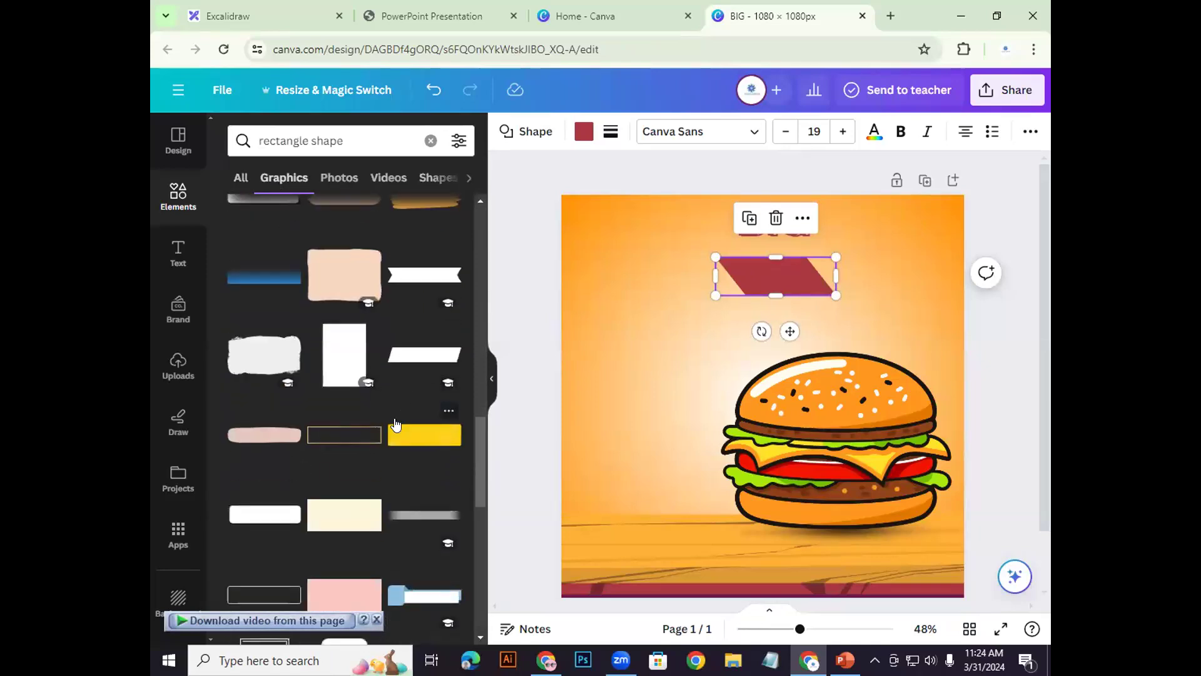
Step: Shorten the element search to "shape" and examine the graphics results for a slanted banner
double_click(311, 139)
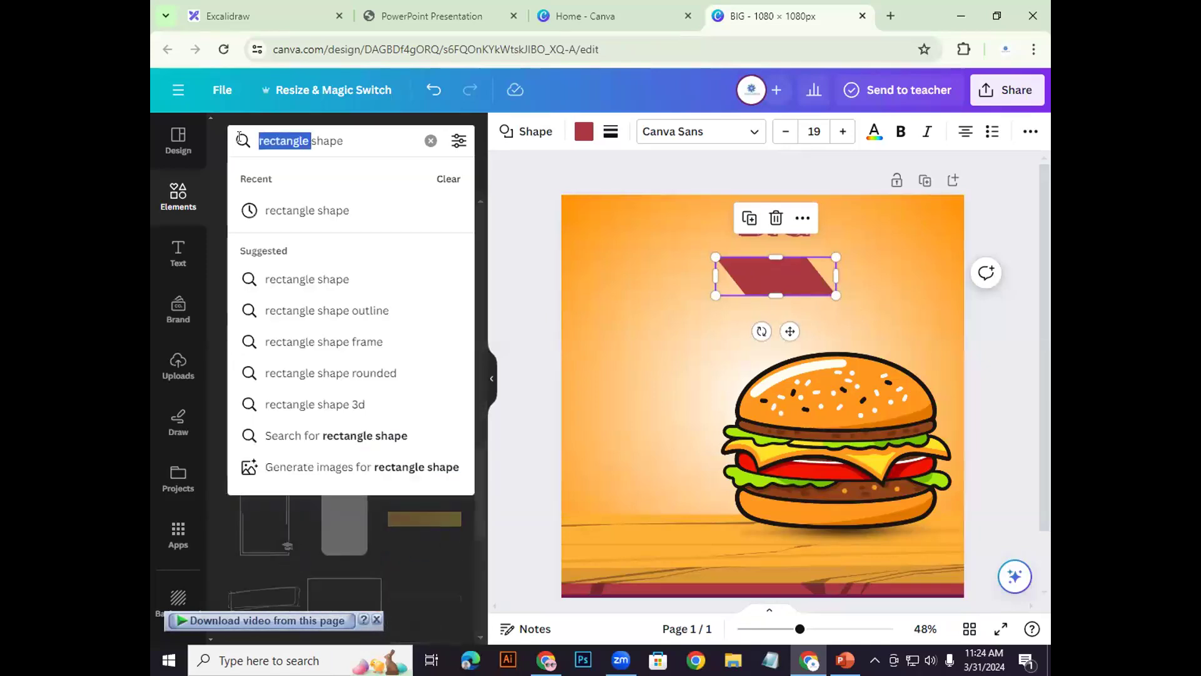
key(BackSpace)
key(Return)
scroll(413, 438, down, 4)
scroll(401, 493, down, 10)
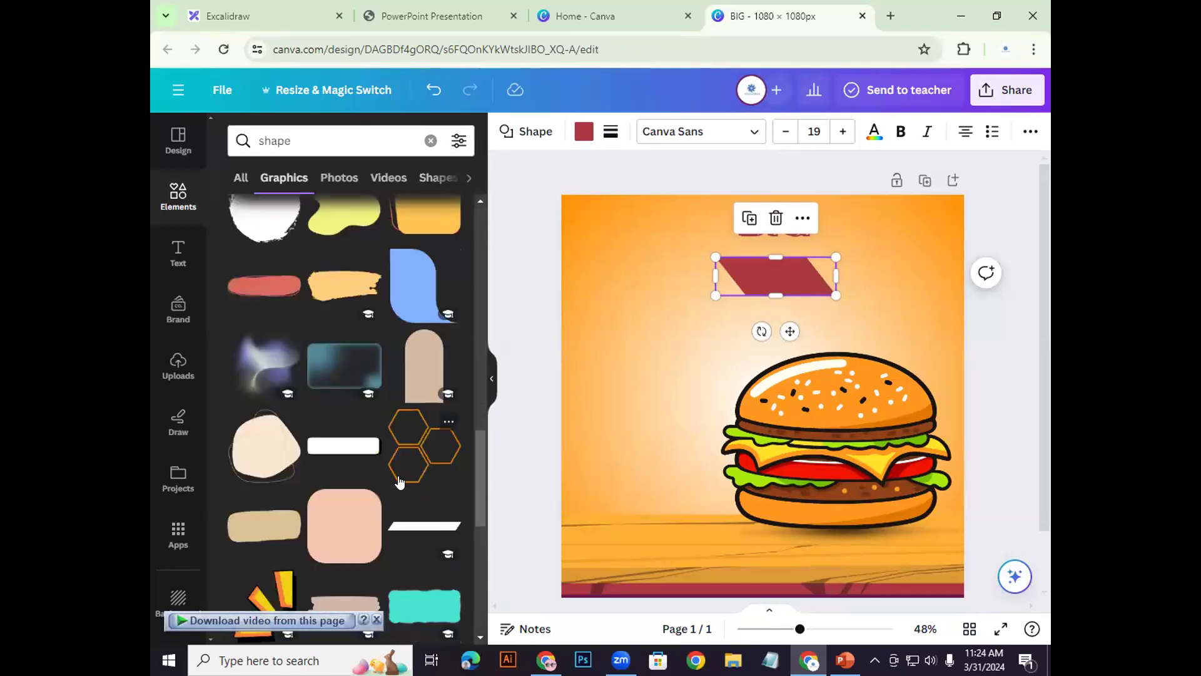
scroll(415, 495, down, 4)
Step: Reduce the height of the red parallelogram slightly and move it closer beneath the BIG heading
click(793, 265)
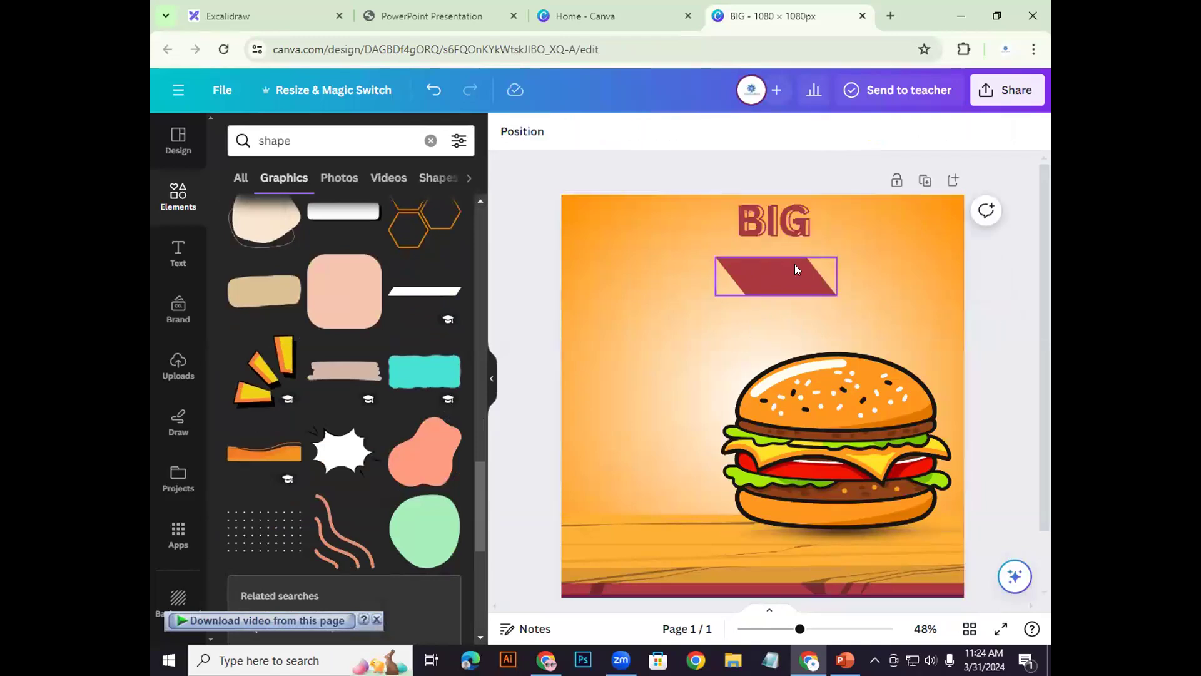
drag(770, 289, 771, 283)
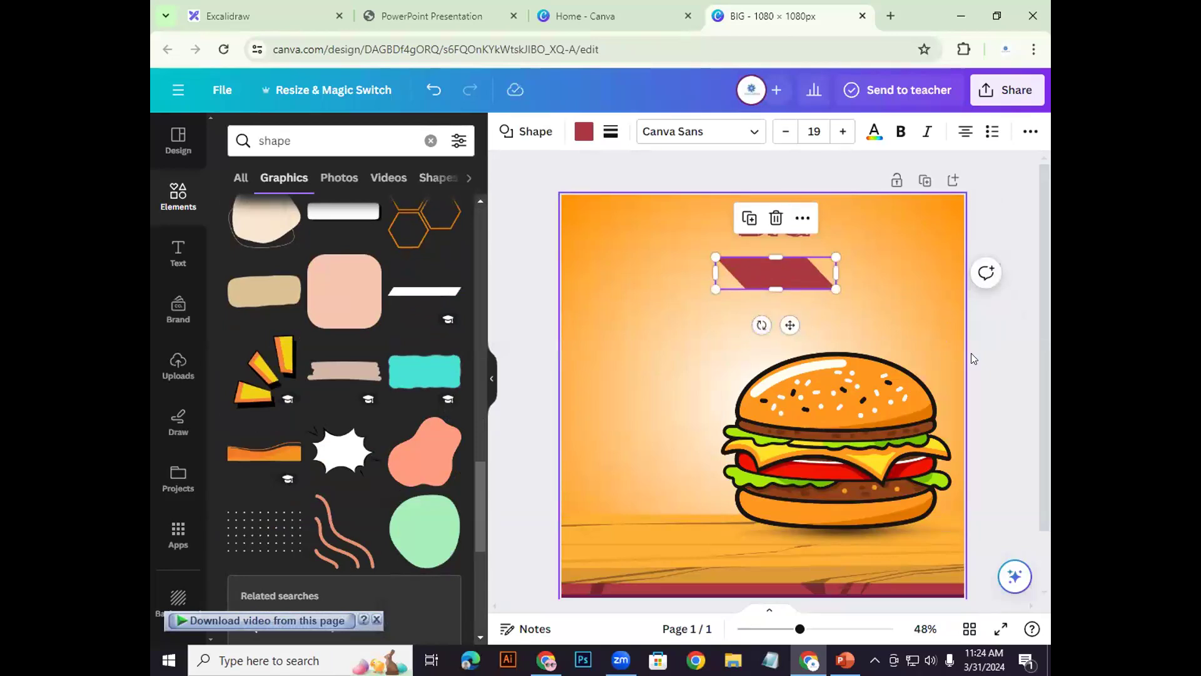
click(1005, 352)
drag(779, 264, 784, 253)
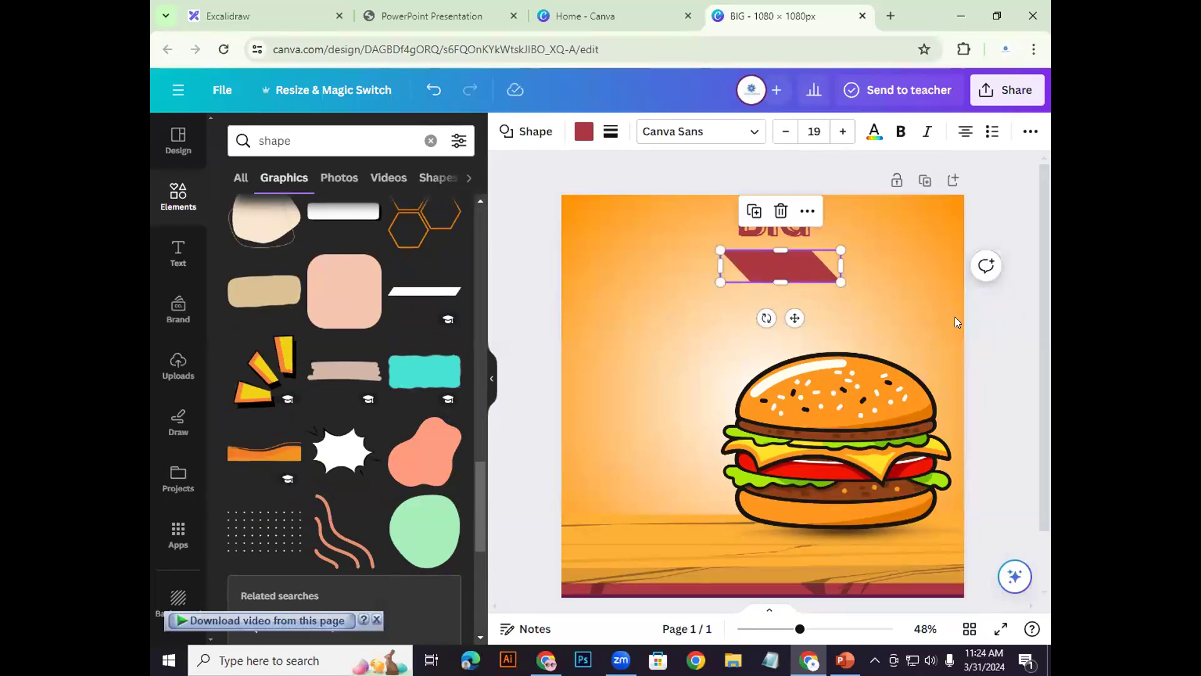
Step: Enlarge the parallelogram and position it under the BIG heading, using the SALE banner in the PowerPoint sample as reference
click(1001, 341)
click(796, 266)
drag(841, 282, 870, 266)
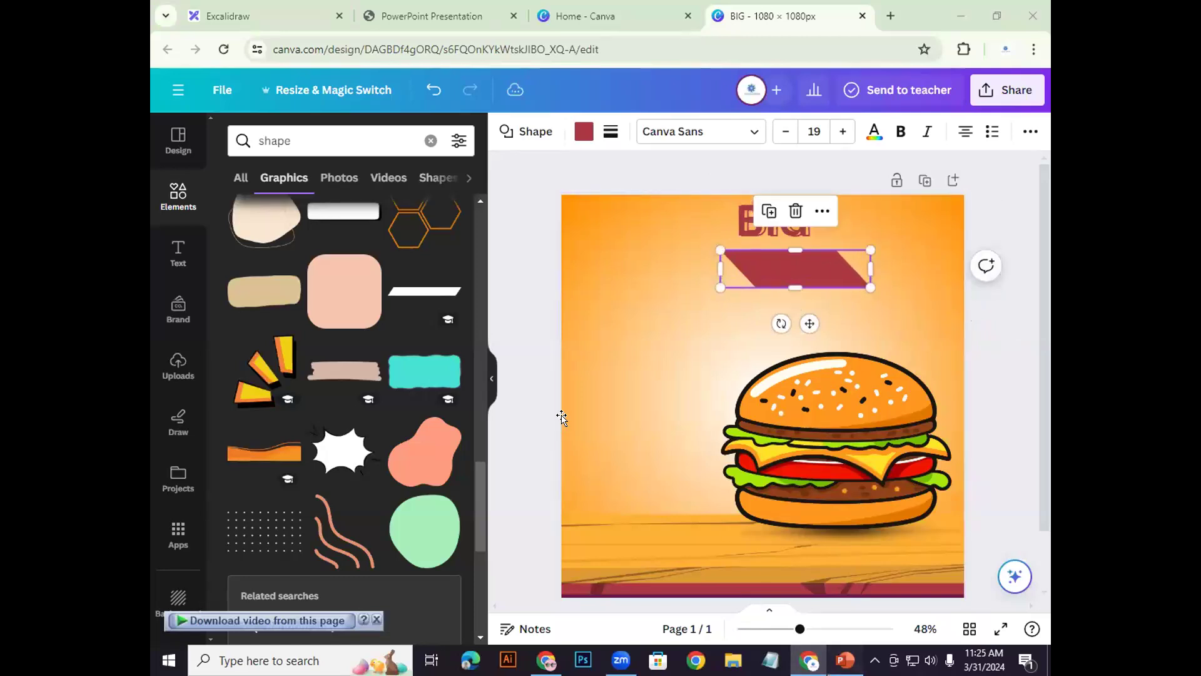
key(alt+Tab)
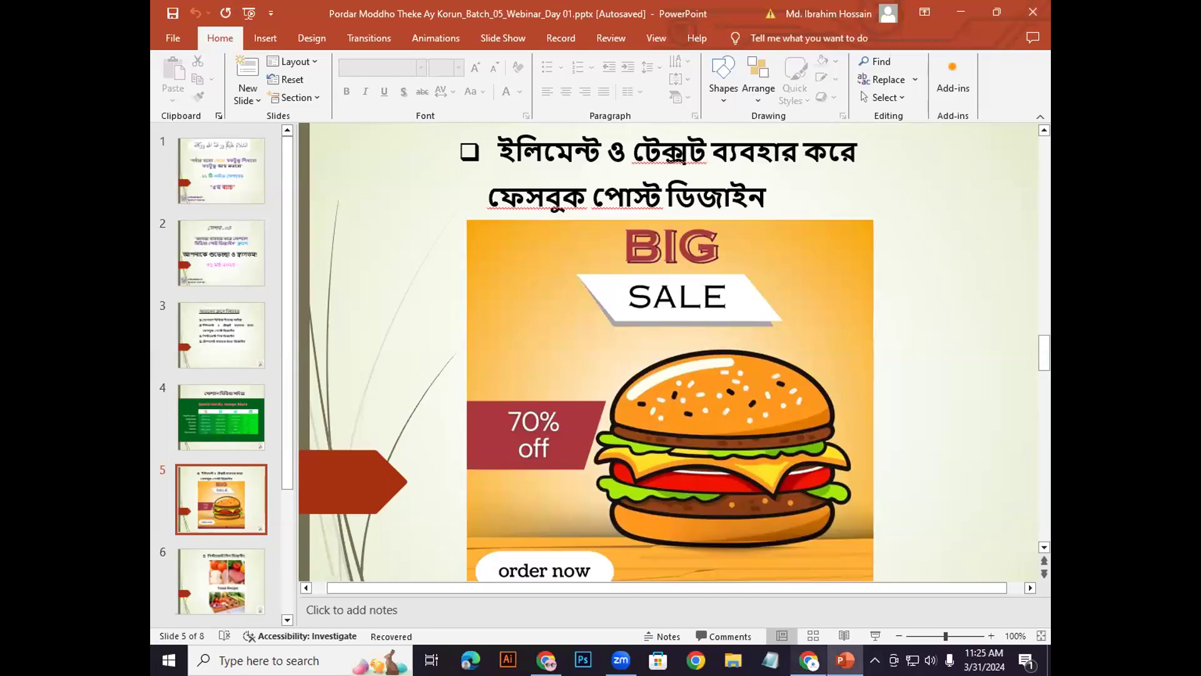
click(809, 660)
mouse_move(810, 282)
mouse_down()
mouse_move(794, 277)
mouse_move(827, 275)
mouse_up()
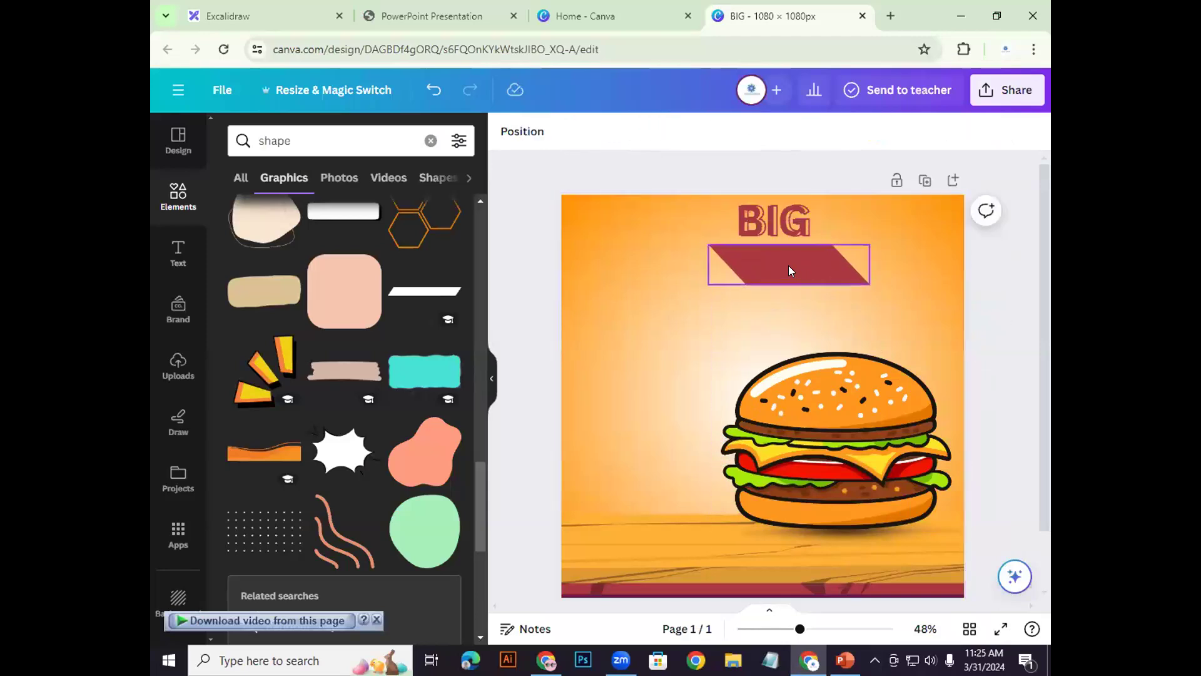
Step: Recolour the red parallelogram to the solid grey #9D9999 as the banner's shadow layer
click(584, 132)
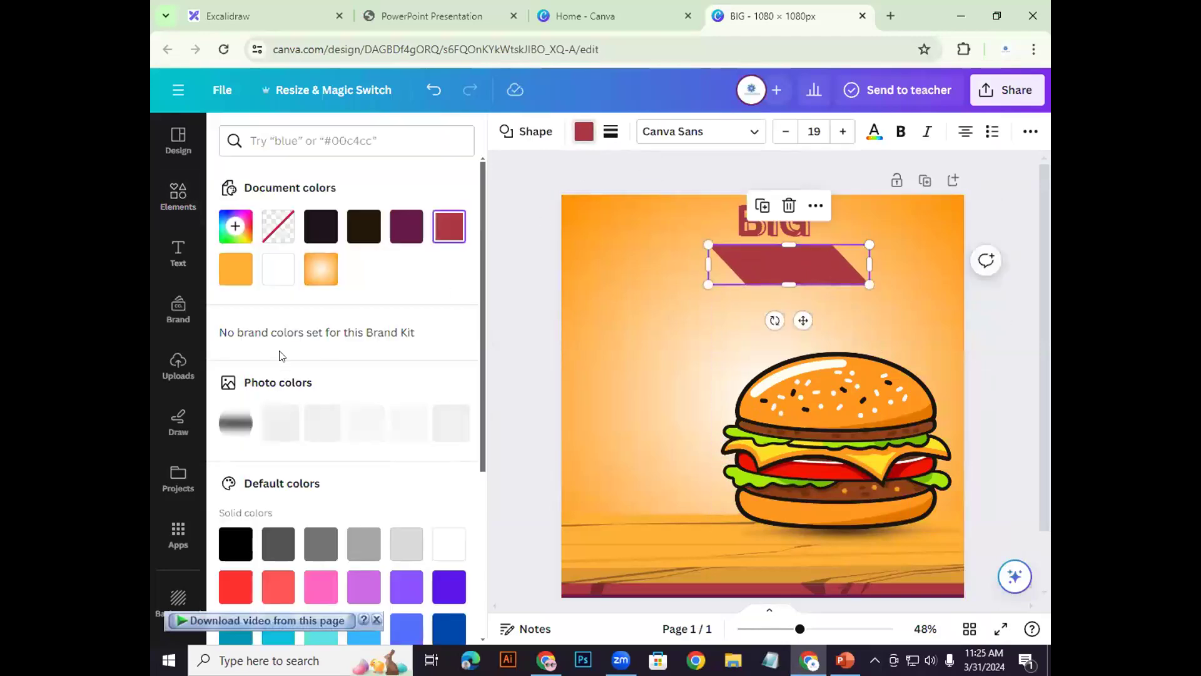
click(236, 225)
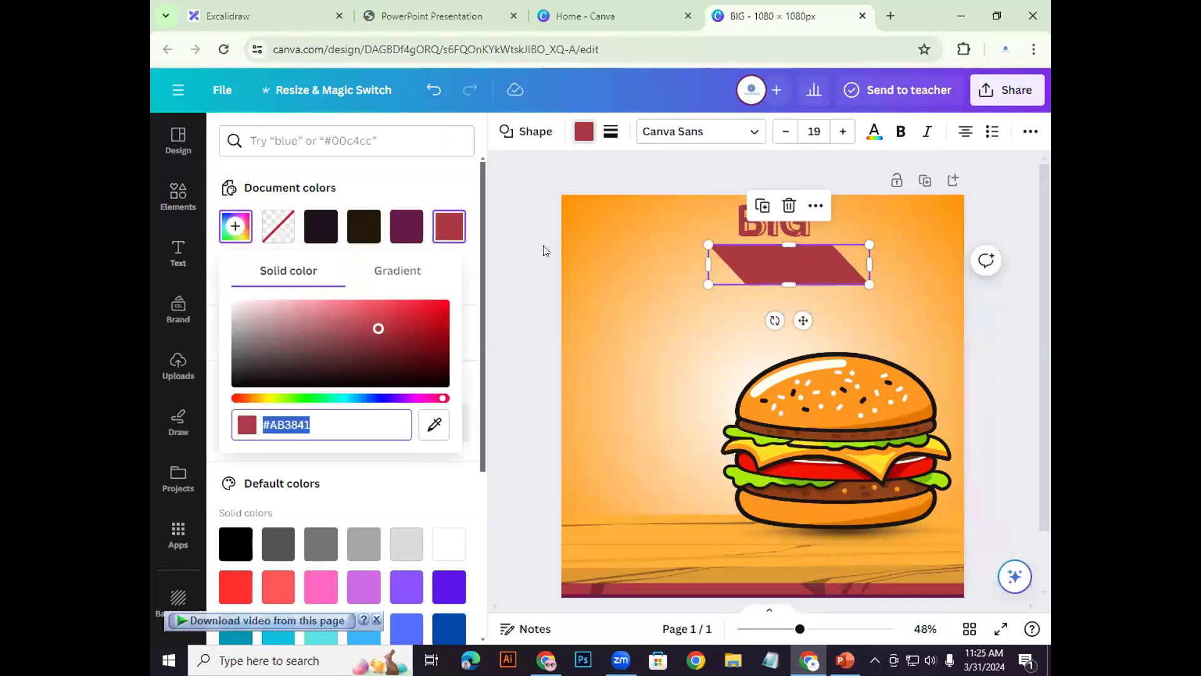
click(791, 264)
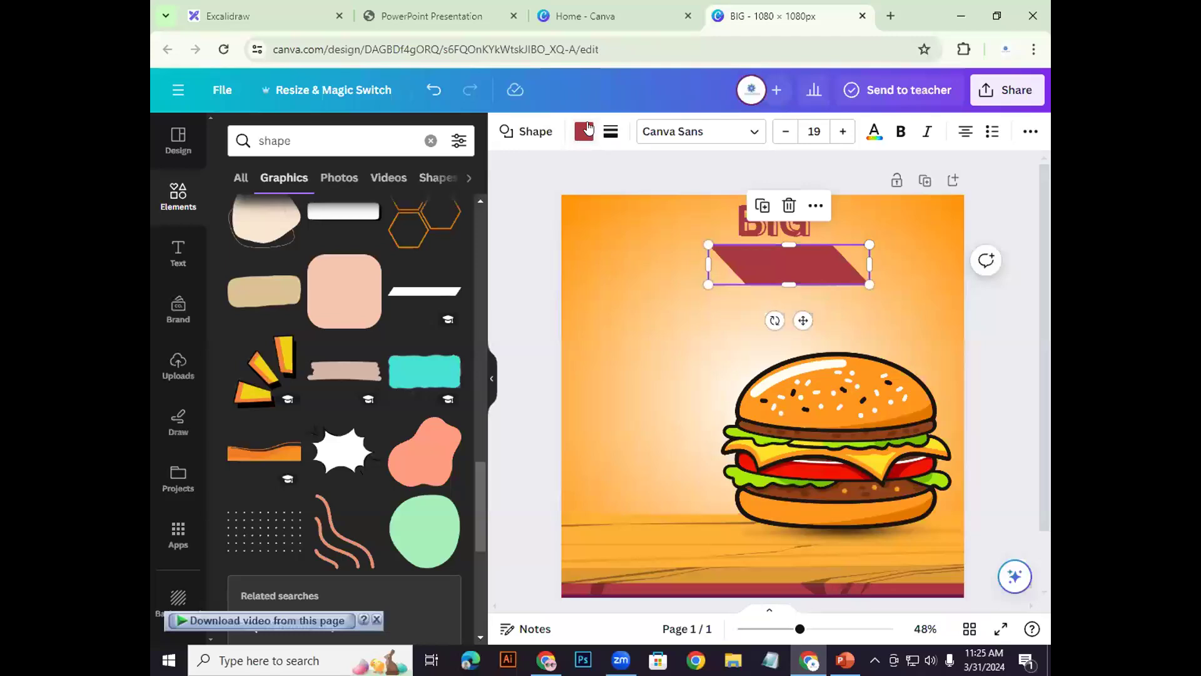
click(583, 134)
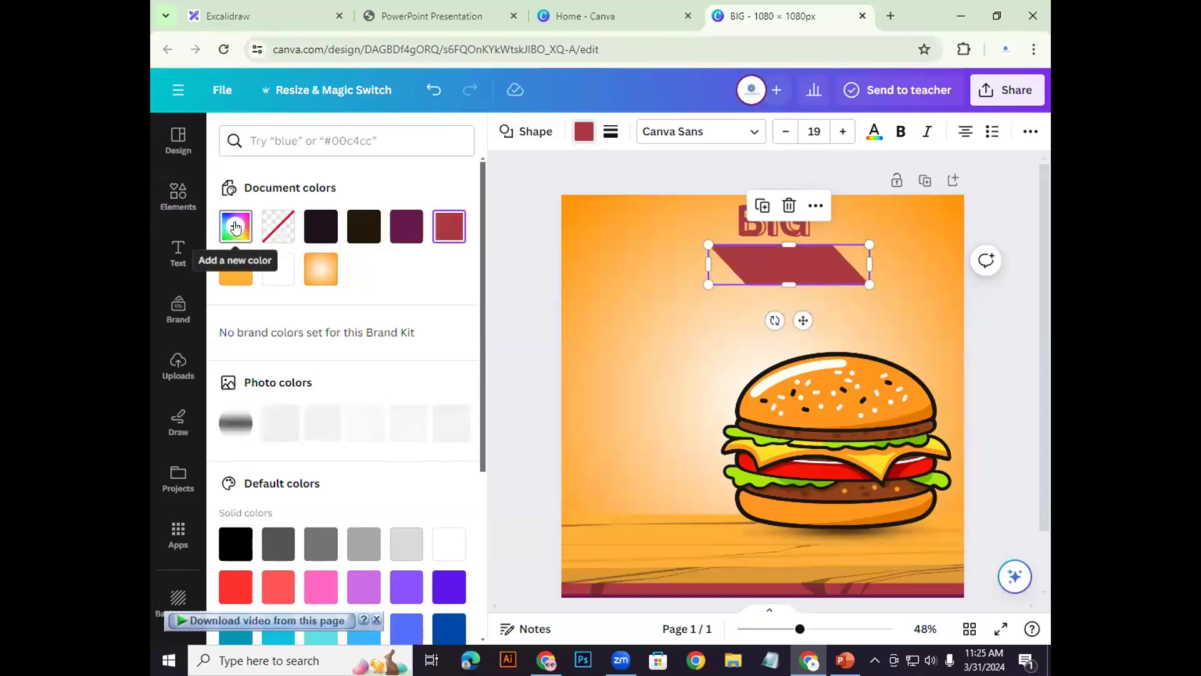
click(235, 228)
drag(238, 343, 237, 332)
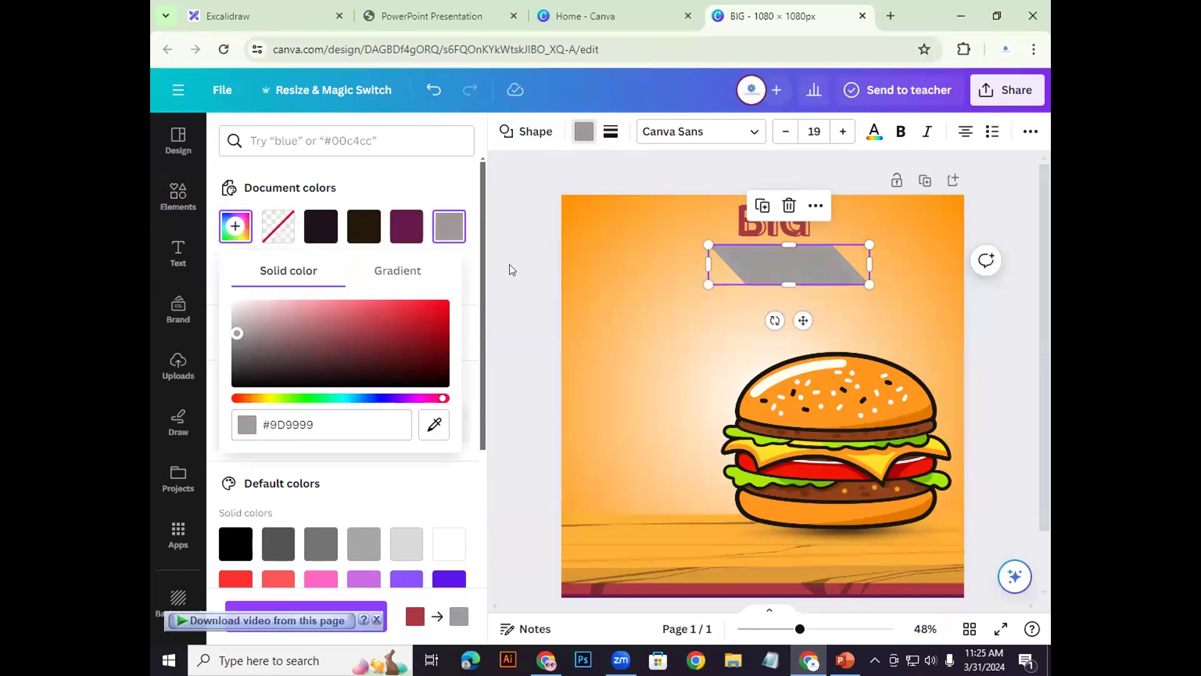
click(519, 258)
click(999, 348)
Step: Duplicate the grey parallelogram and recolour the front copy to the near-white #FFFEFE
click(815, 269)
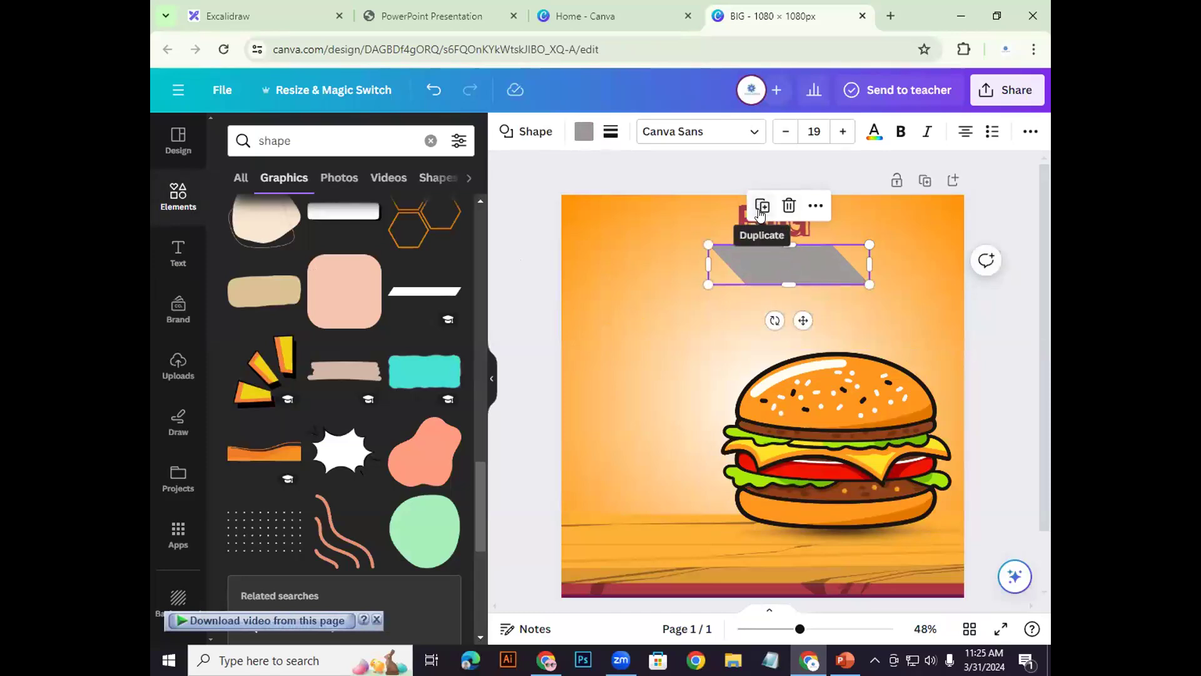
click(761, 207)
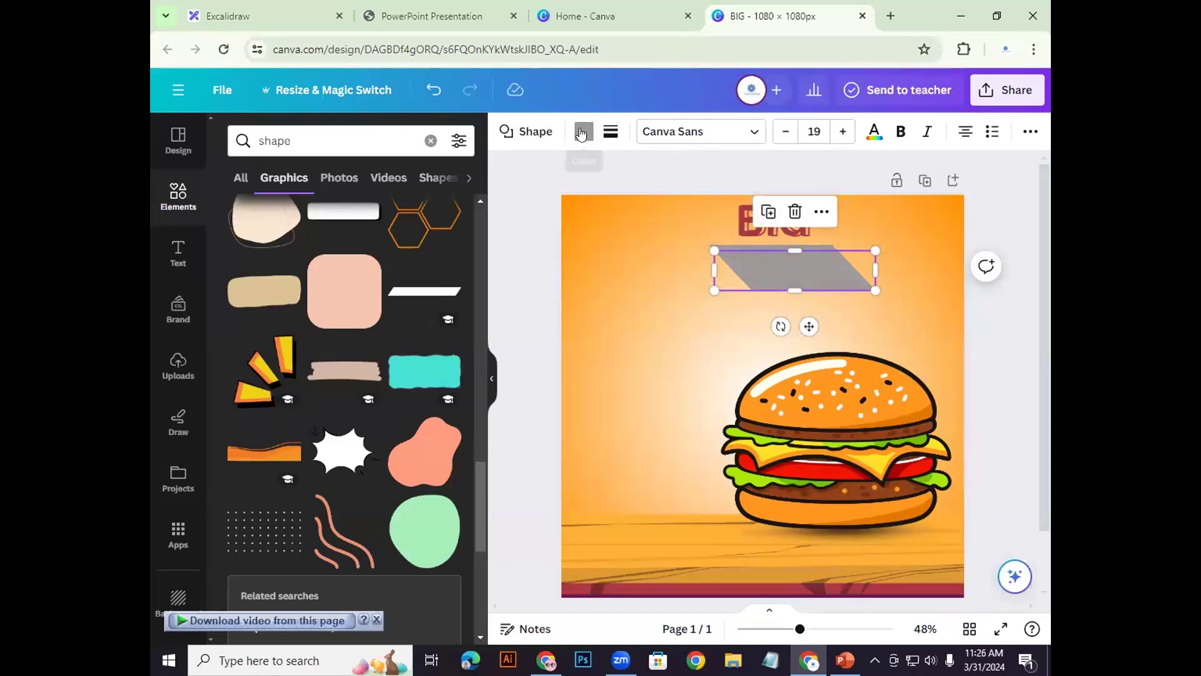
click(583, 132)
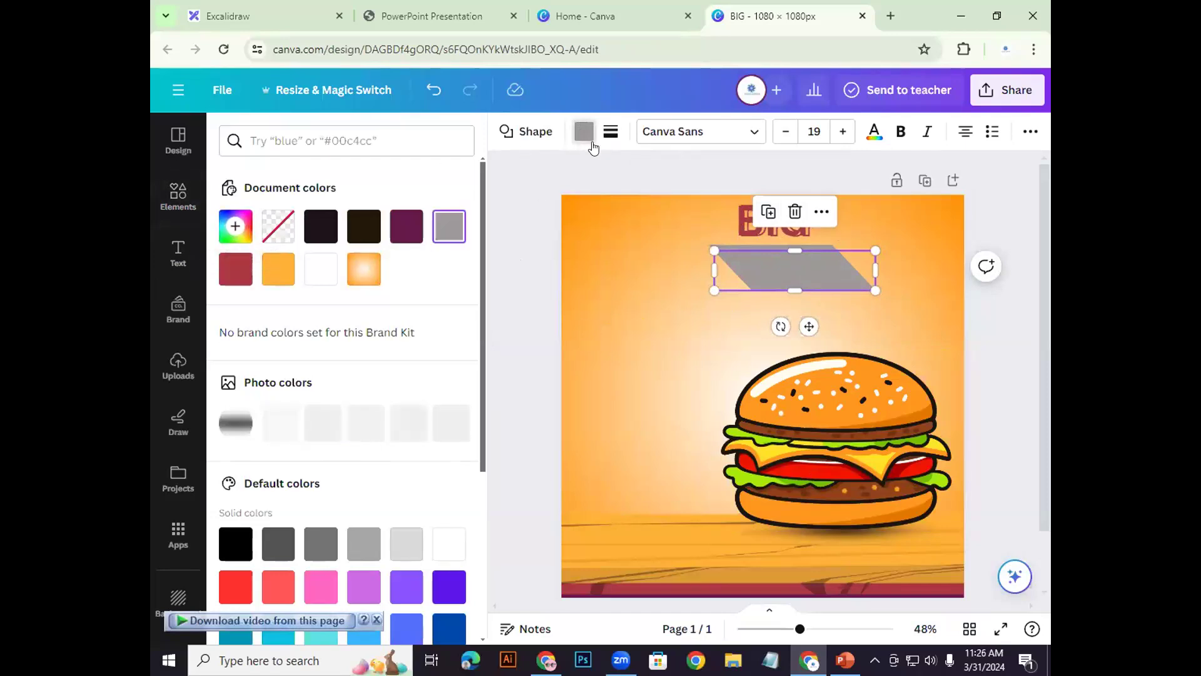
click(235, 226)
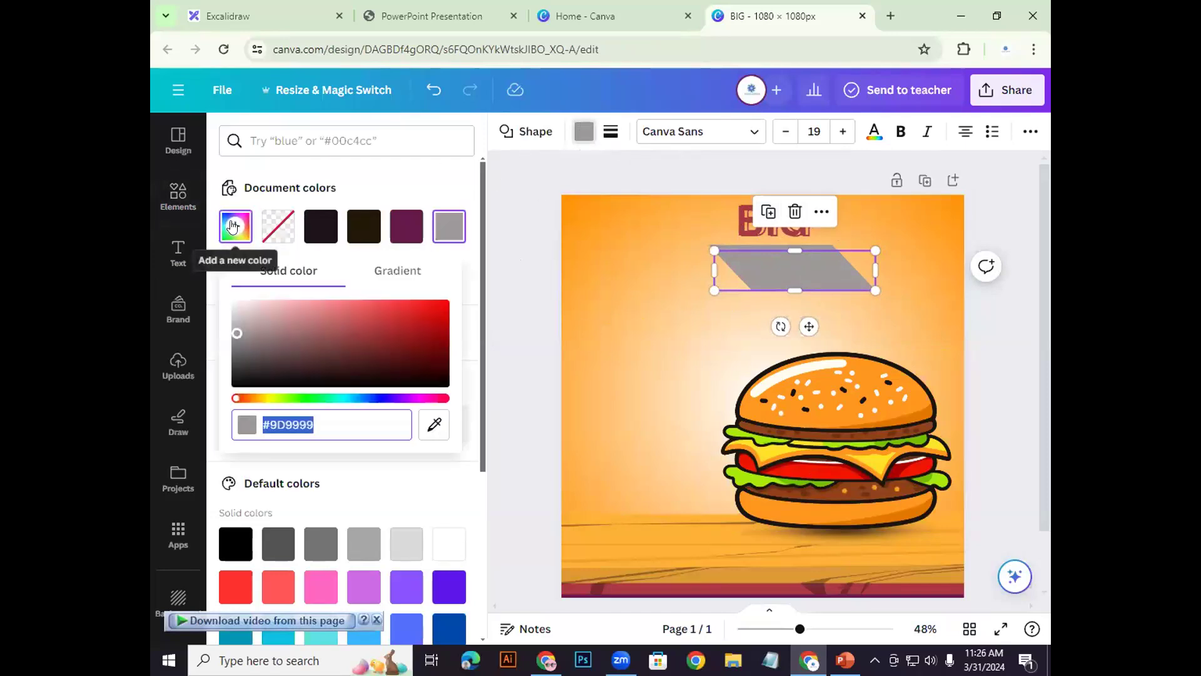
drag(249, 308, 233, 294)
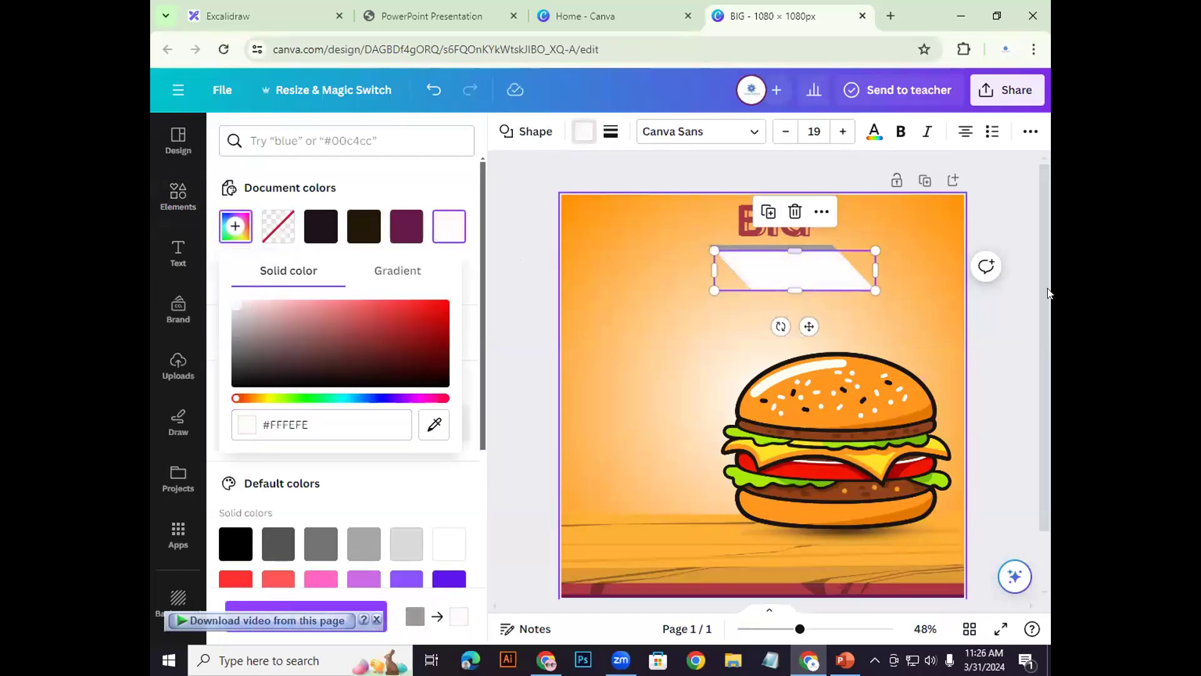
click(1001, 344)
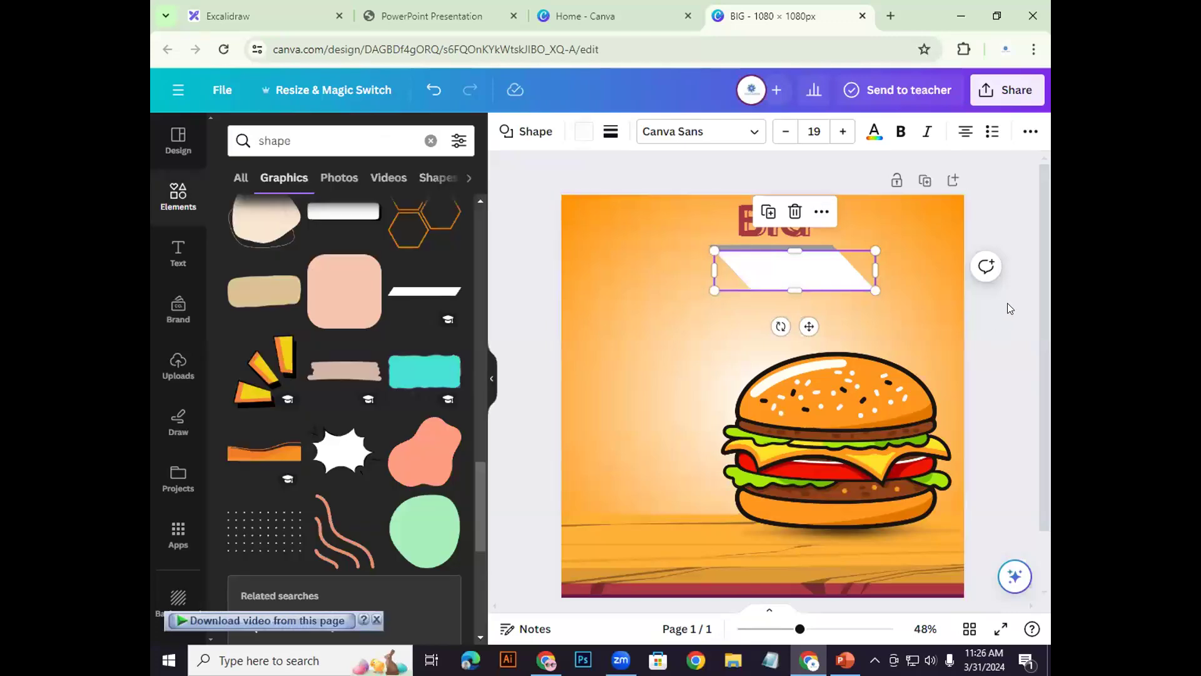
click(1010, 345)
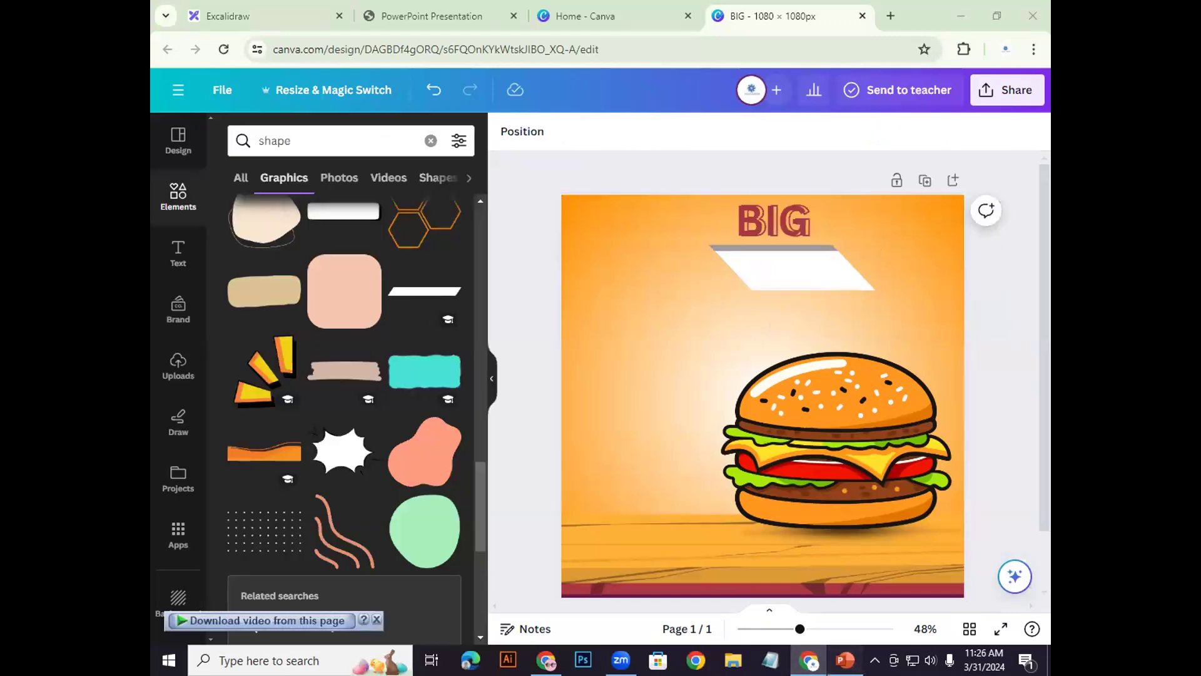
Step: Check how the grey layer is offset behind the white SALE banner in the PowerPoint sample and return to Canva
key(alt+Tab)
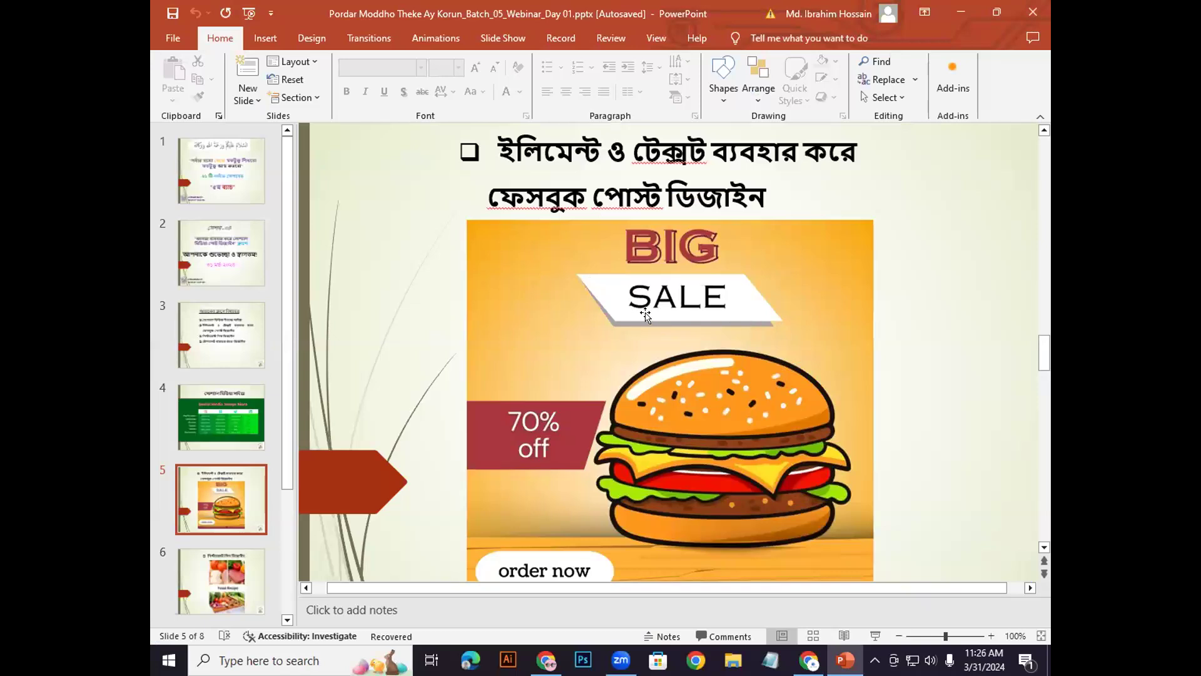
key(alt+Tab)
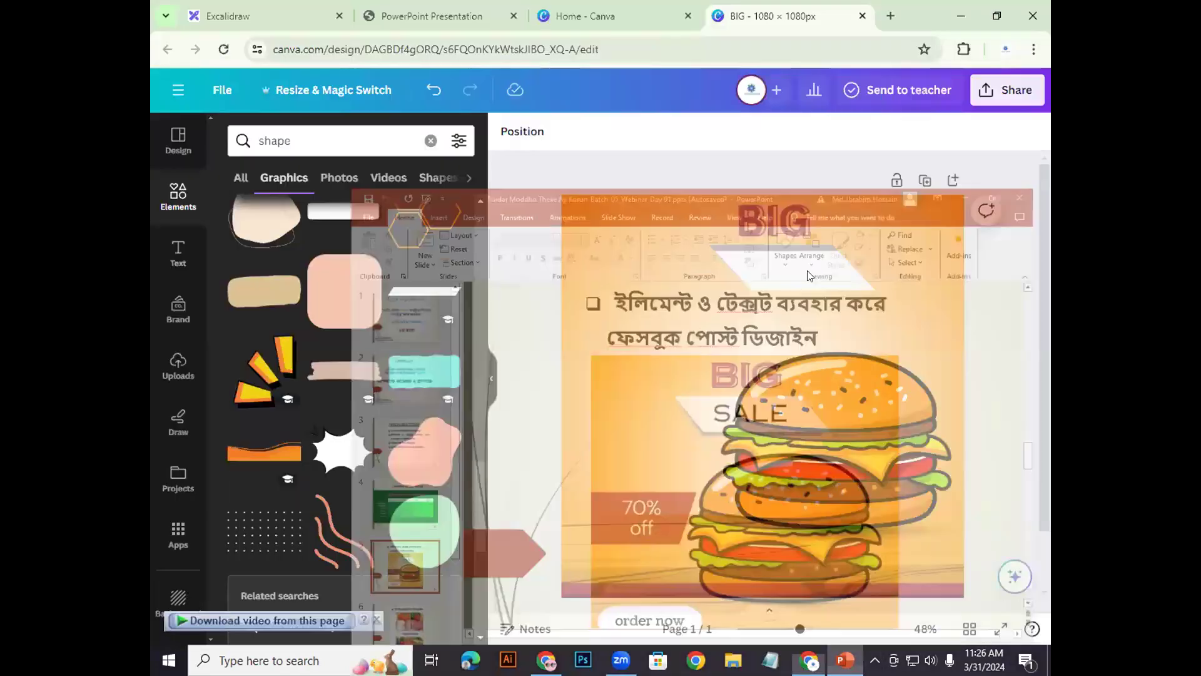
Step: Shift the white parallelogram over the grey one so only a thin grey shadow edge shows along its left and lower sides
mouse_move(804, 270)
mouse_down()
mouse_move(866, 276)
mouse_move(865, 265)
mouse_move(827, 259)
mouse_move(792, 272)
mouse_up()
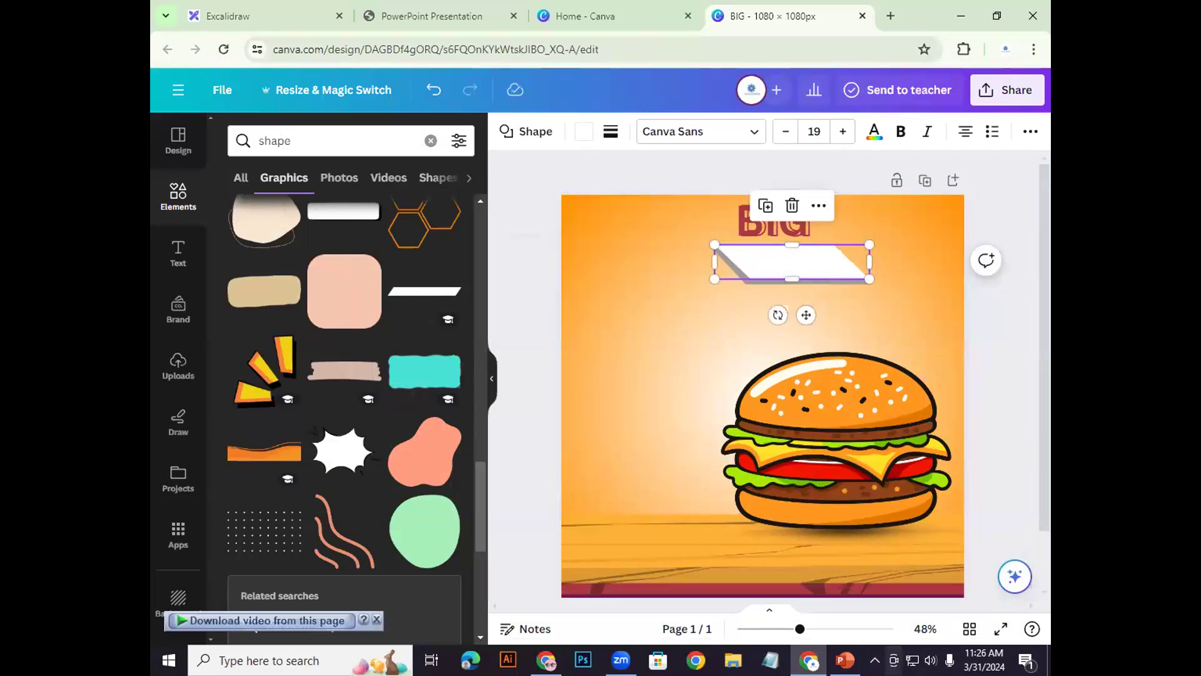
drag(799, 629, 818, 628)
scroll(884, 325, up, 3)
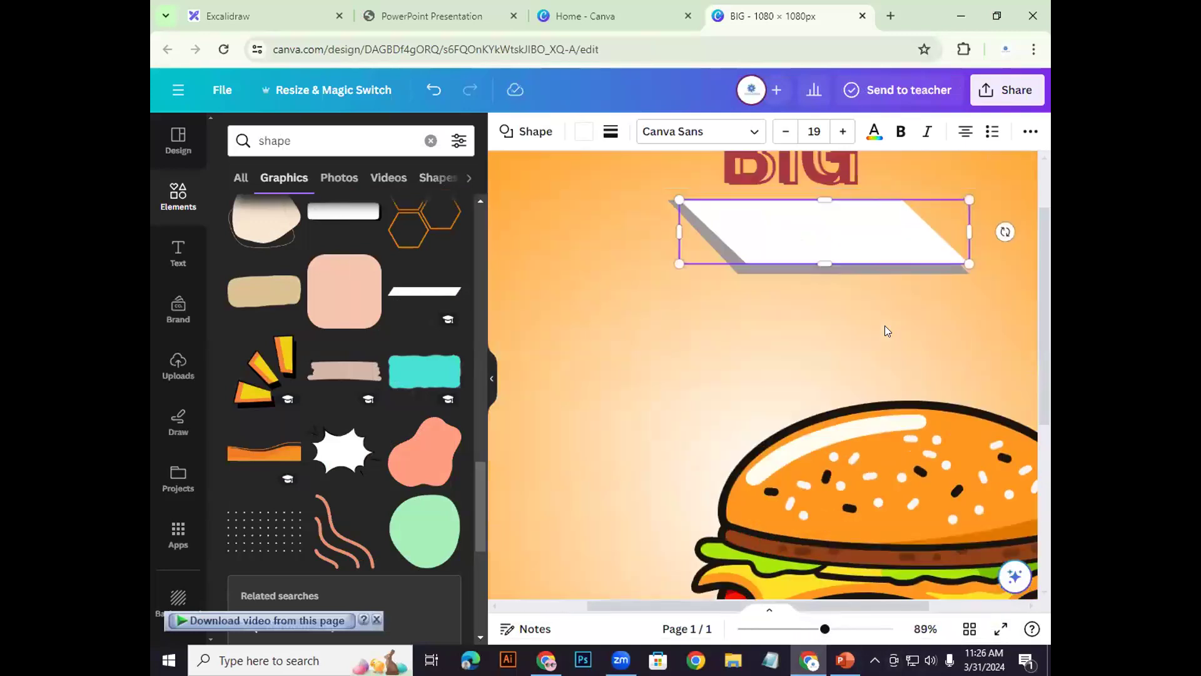
mouse_move(839, 332)
mouse_down()
mouse_move(832, 324)
mouse_move(826, 351)
mouse_up()
drag(959, 321, 964, 322)
click(820, 394)
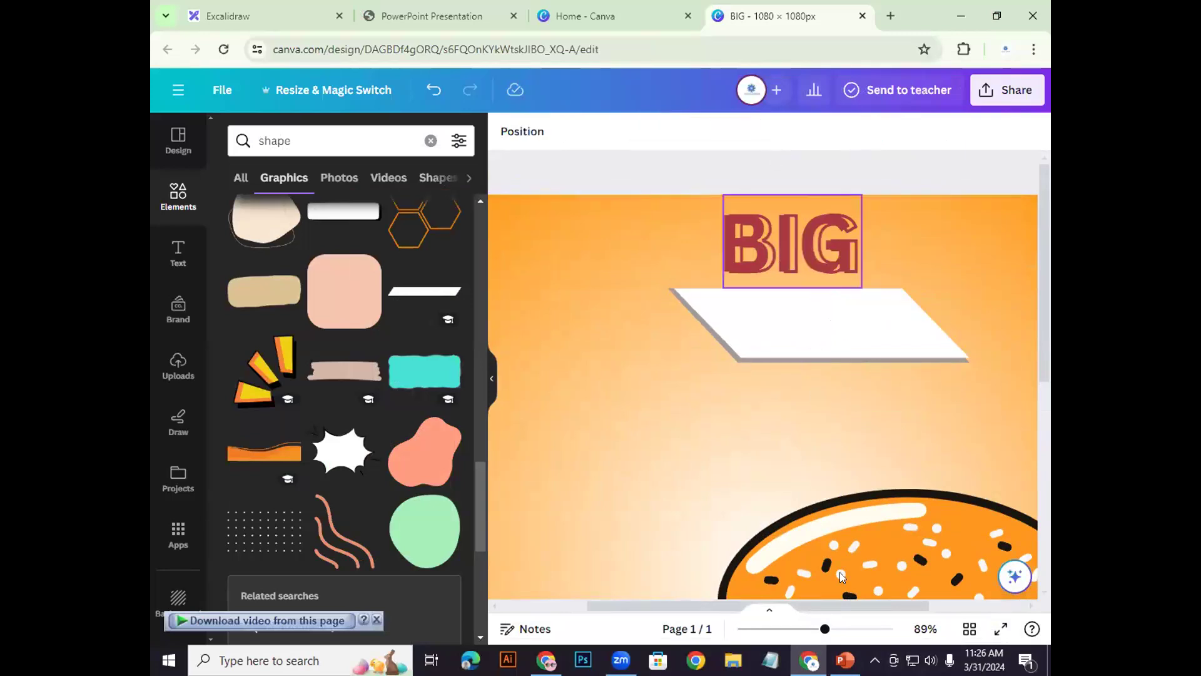
drag(825, 631, 797, 632)
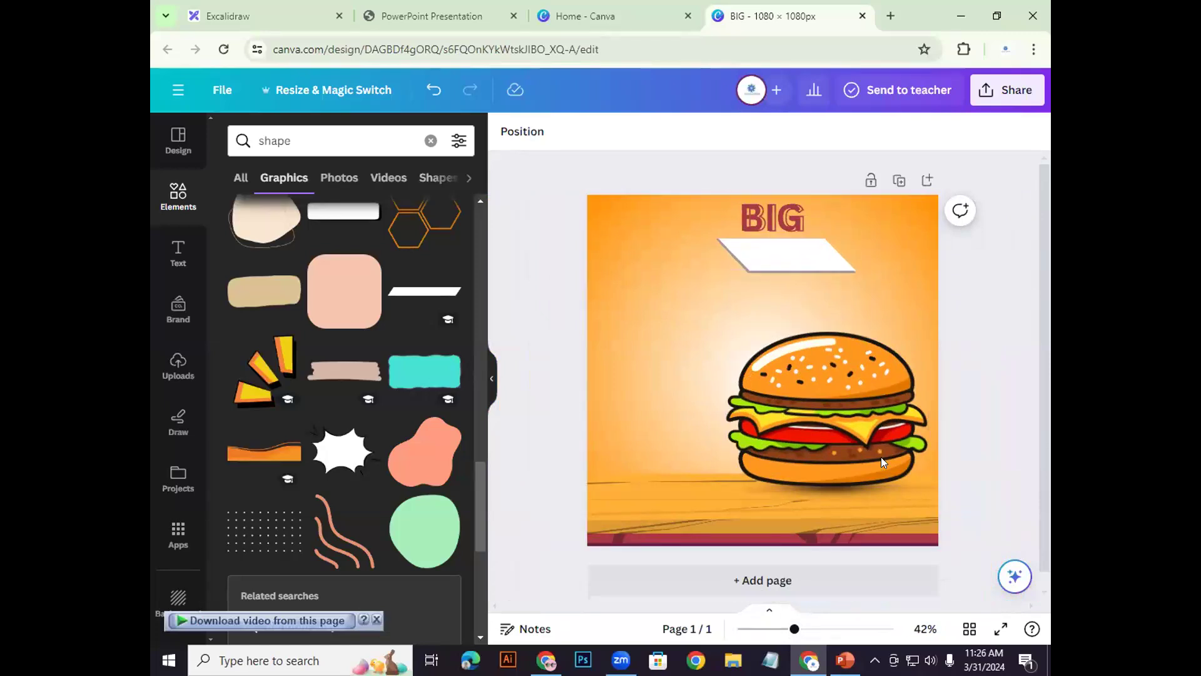
Step: Add a subheading reading SALE and centre it on the white banner, using the PowerPoint sample as reference
click(845, 660)
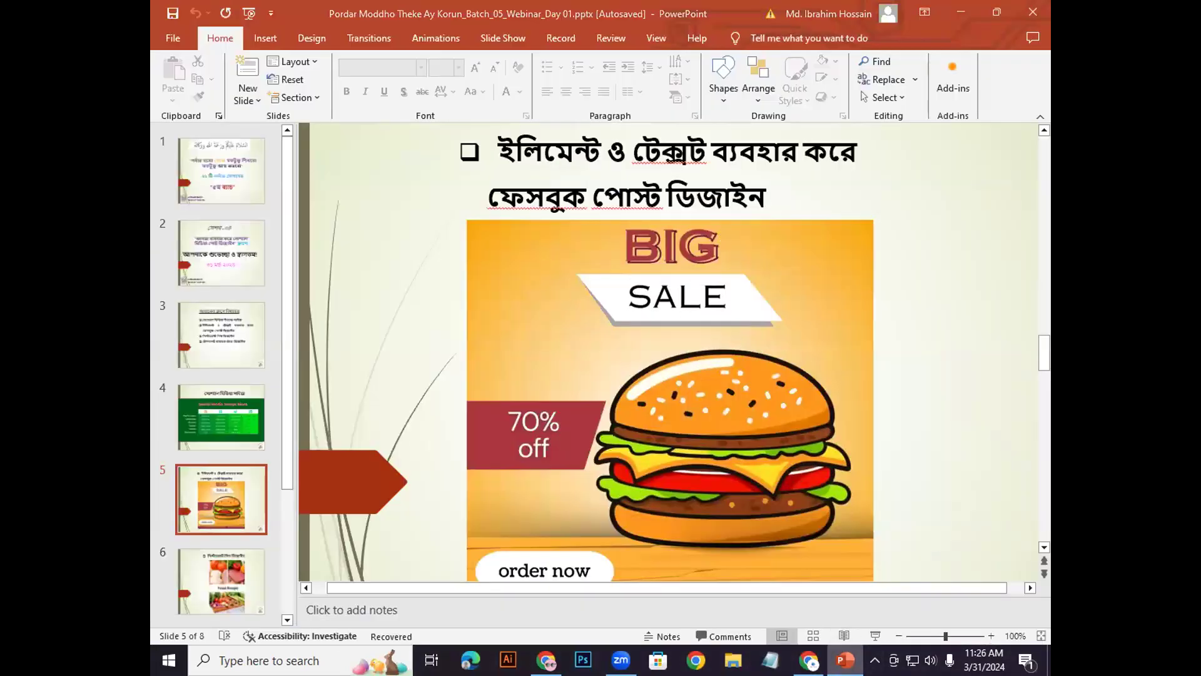
click(845, 660)
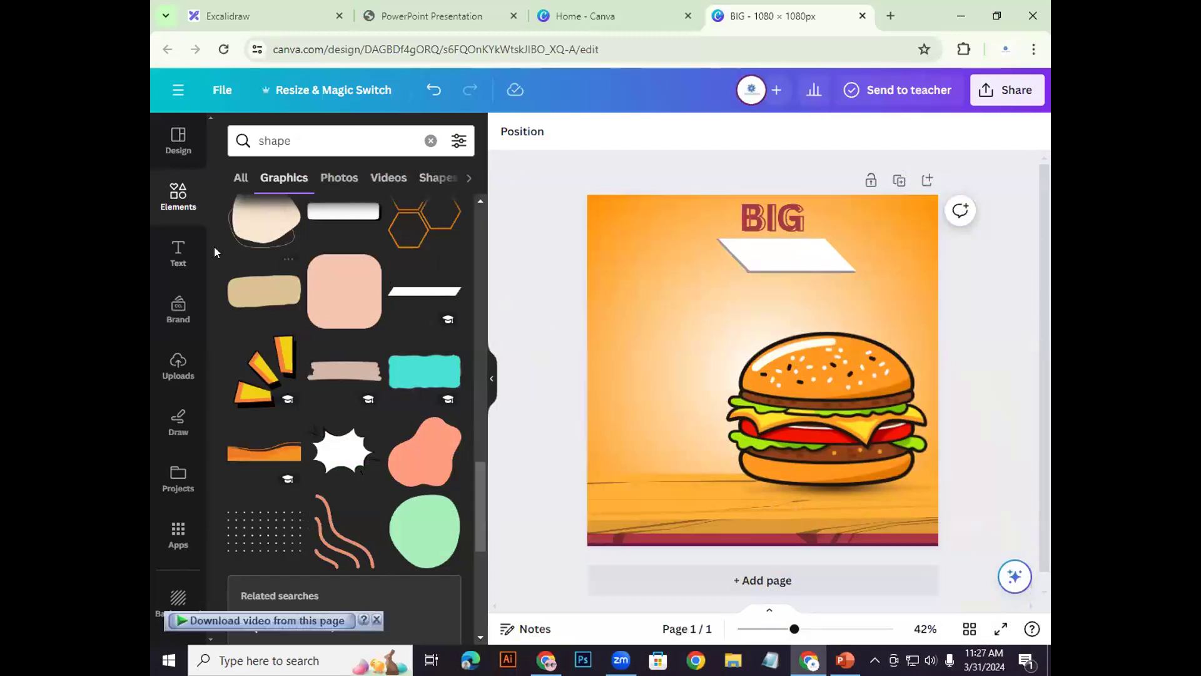
click(176, 252)
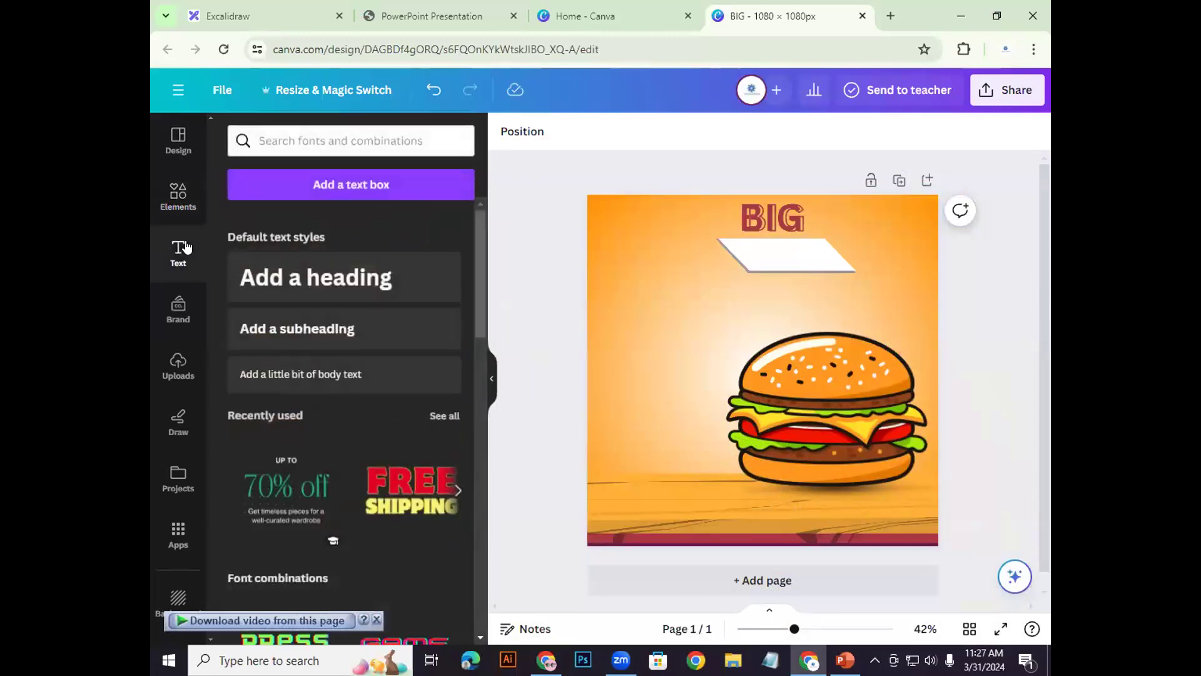
click(284, 326)
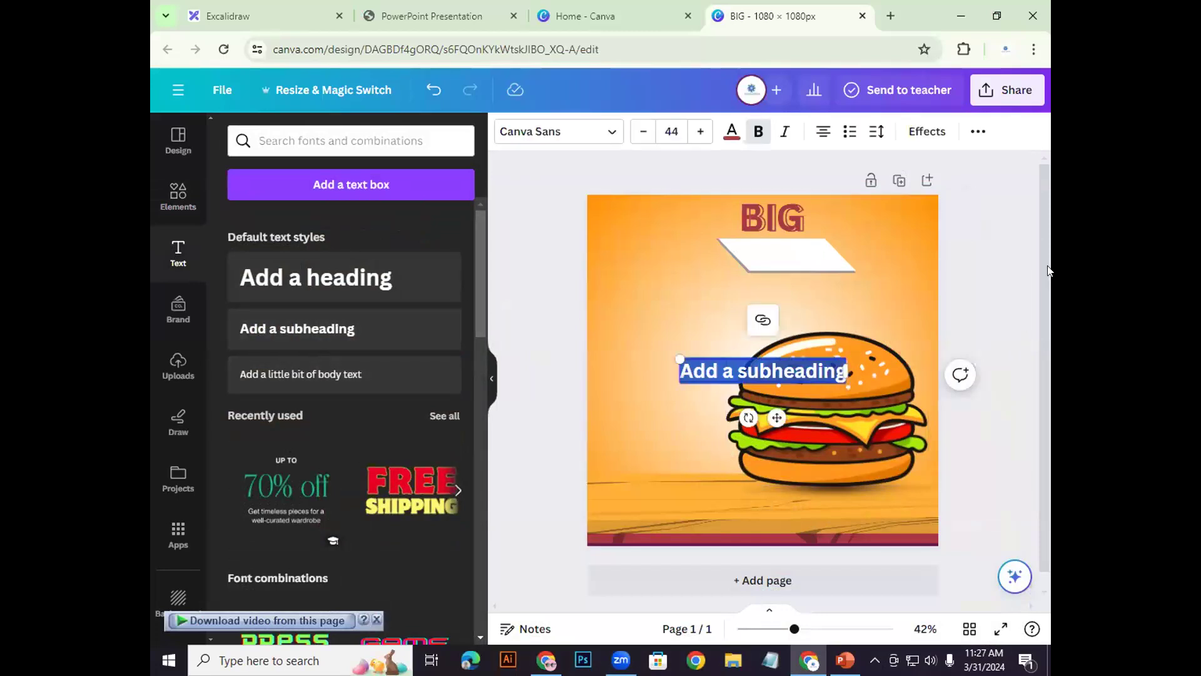
text(SALE)
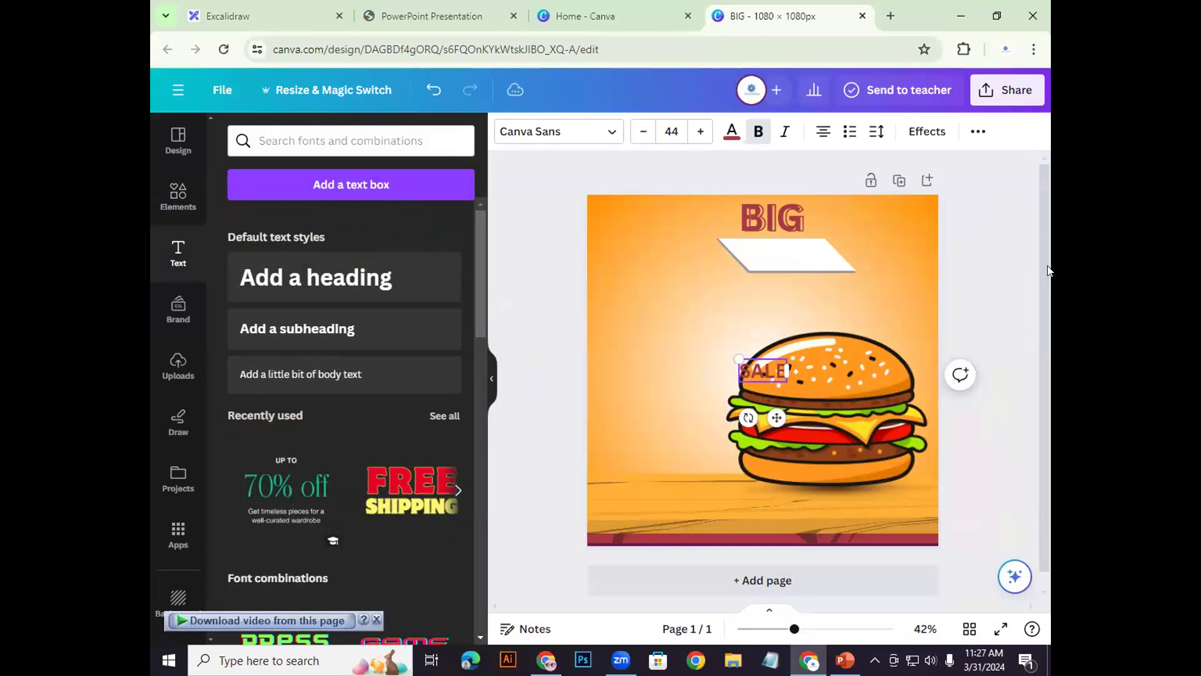
click(945, 356)
drag(756, 370, 782, 259)
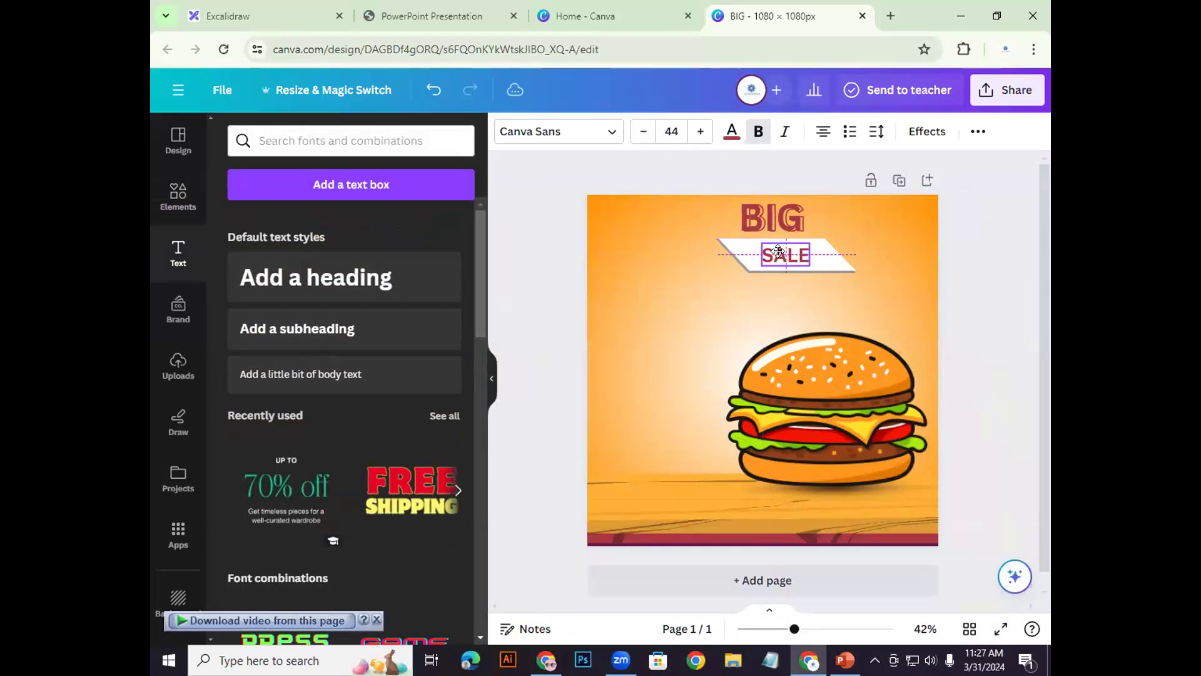
click(841, 257)
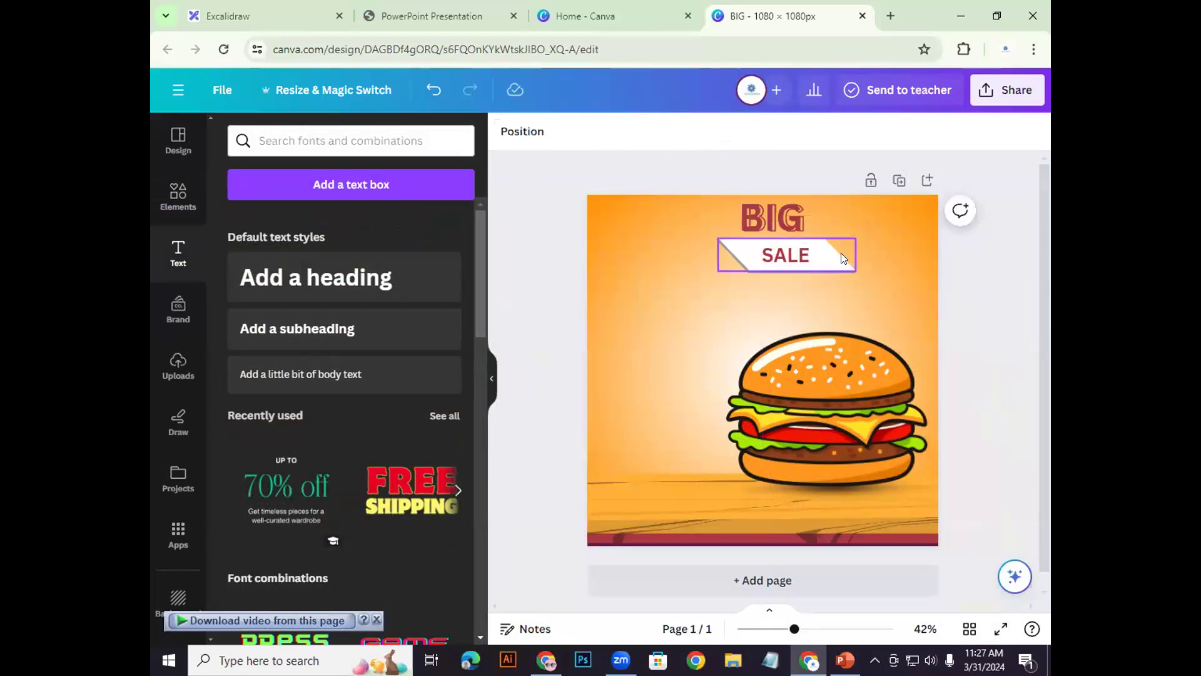
Step: Browse the available fonts for the SALE text, including the Copperplate Gothic variants
click(779, 255)
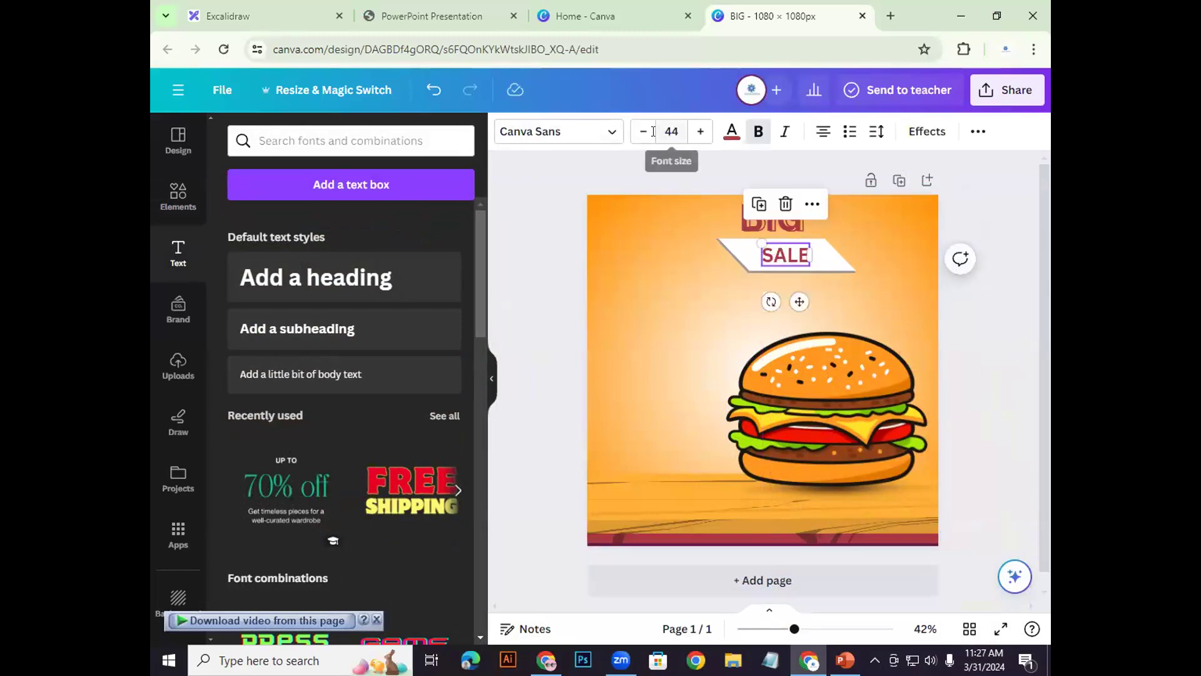
click(611, 133)
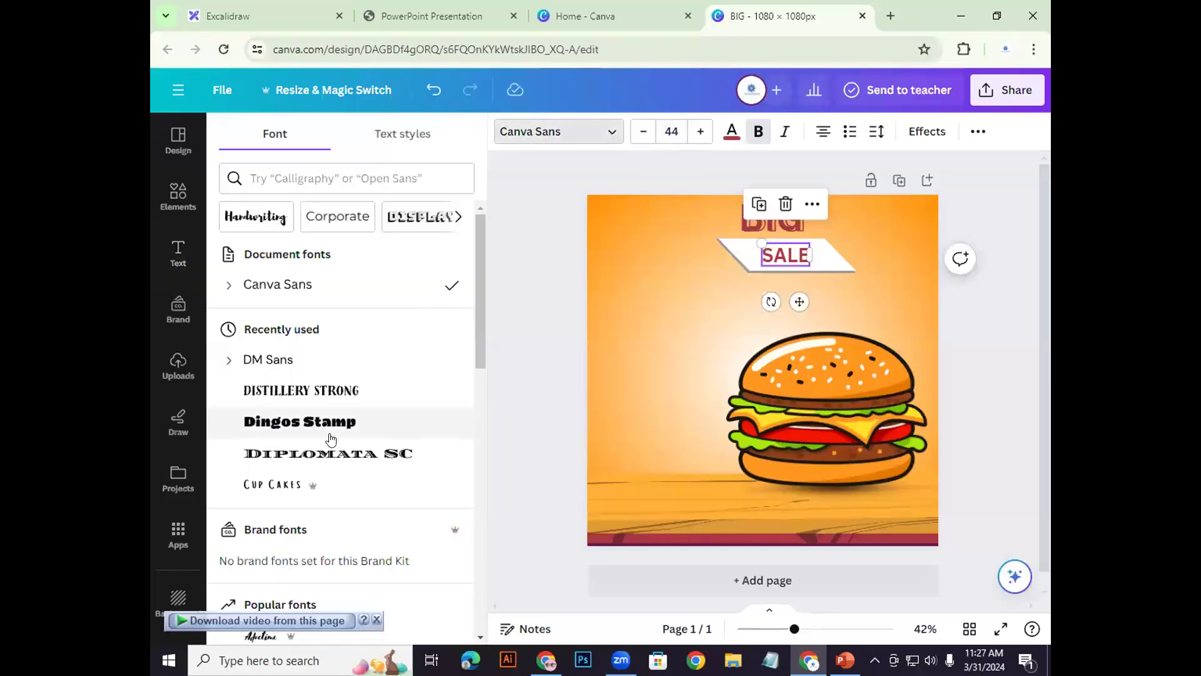
scroll(331, 451, down, 5)
scroll(325, 475, down, 5)
scroll(260, 396, up, 4)
scroll(282, 425, down, 4)
scroll(302, 448, down, 6)
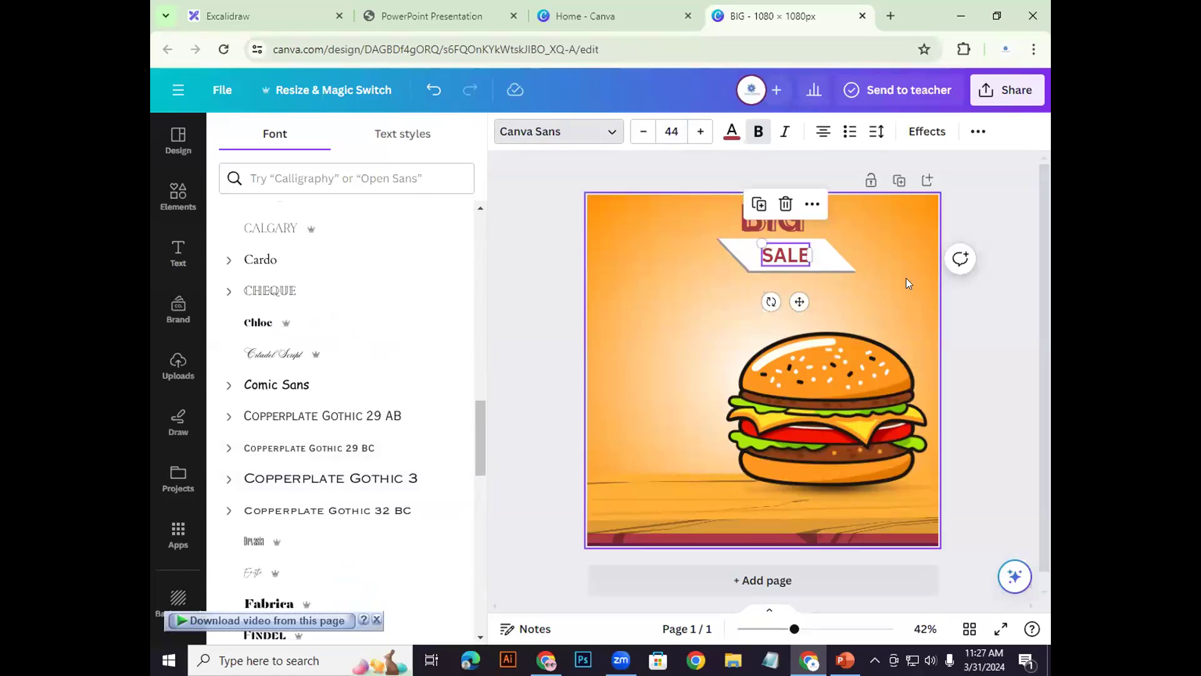
click(802, 258)
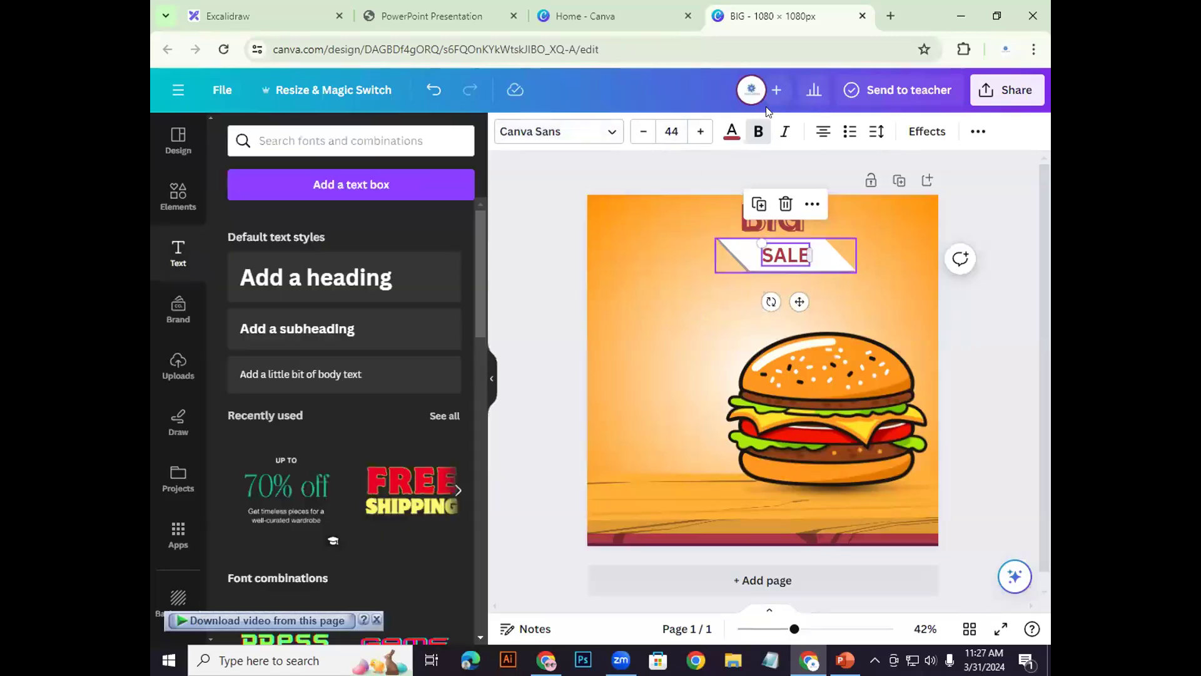
click(981, 313)
Step: Set the SALE text's font size to 46 and keep it centred on the white banner
click(789, 254)
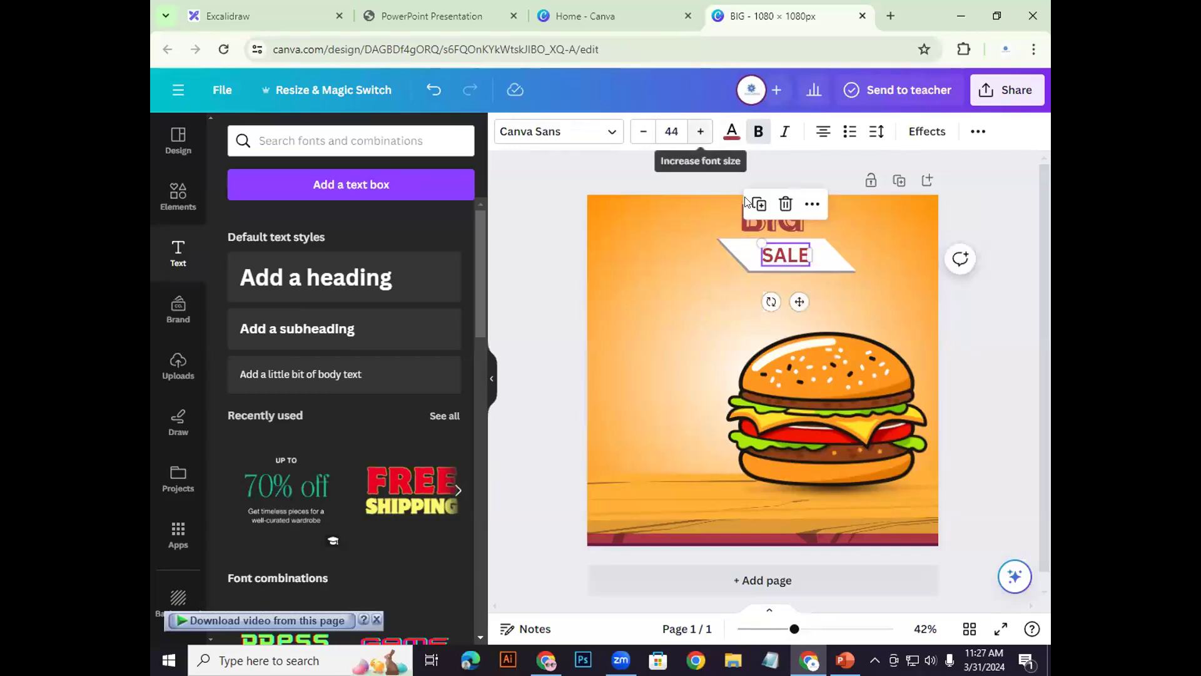
click(643, 131)
click(643, 131)
click(643, 131)
click(643, 132)
click(702, 132)
click(702, 132)
click(701, 133)
click(701, 133)
click(701, 133)
mouse_move(809, 249)
mouse_down()
mouse_move(823, 248)
mouse_move(789, 249)
mouse_move(824, 252)
mouse_move(791, 263)
mouse_up()
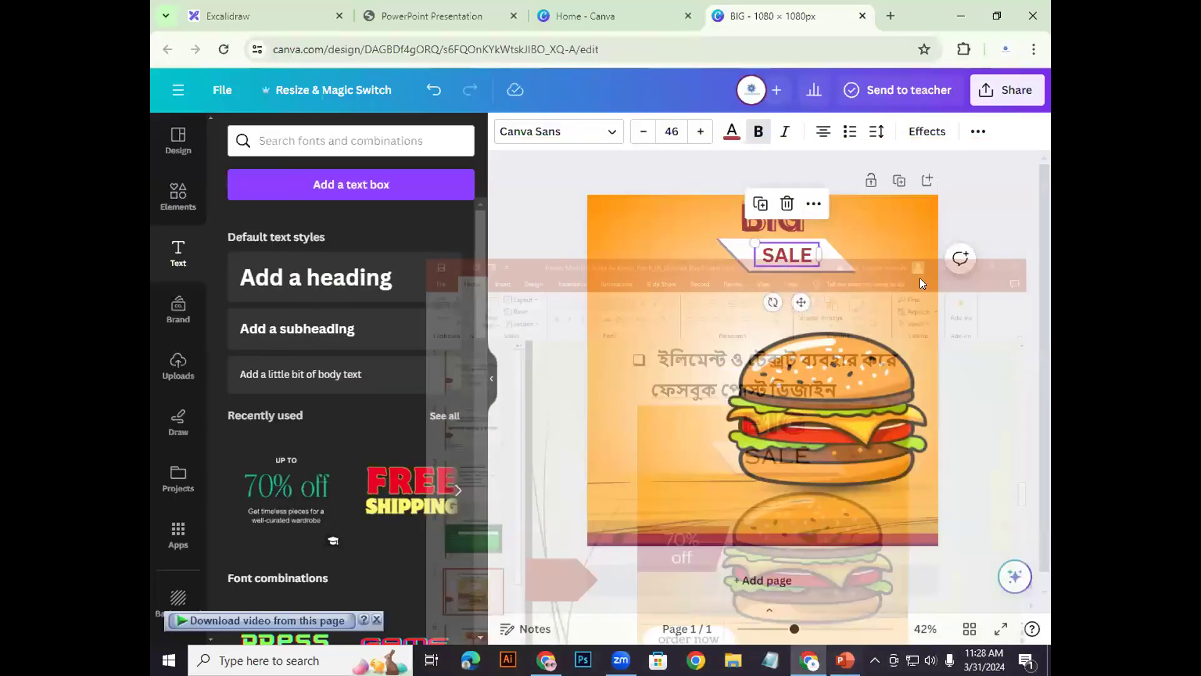
click(779, 256)
click(1035, 369)
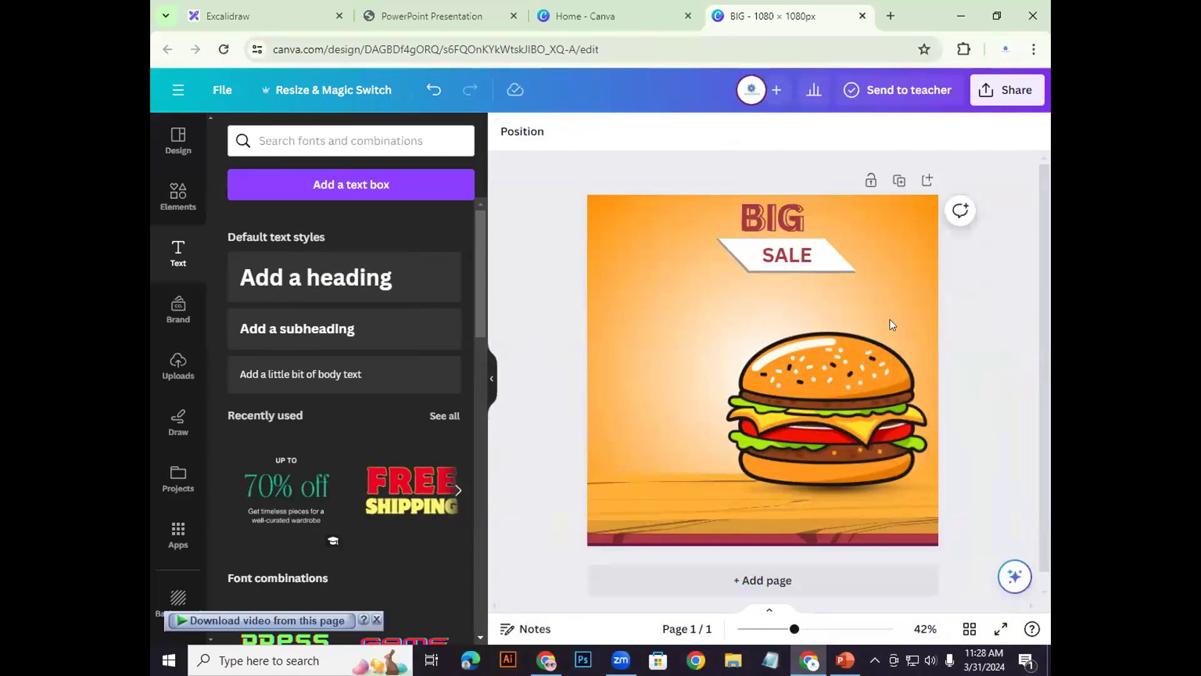
Step: Set the SALE text's letter spacing to 68 and line spacing to 1.41, and compare it with the sample in PowerPoint
click(797, 259)
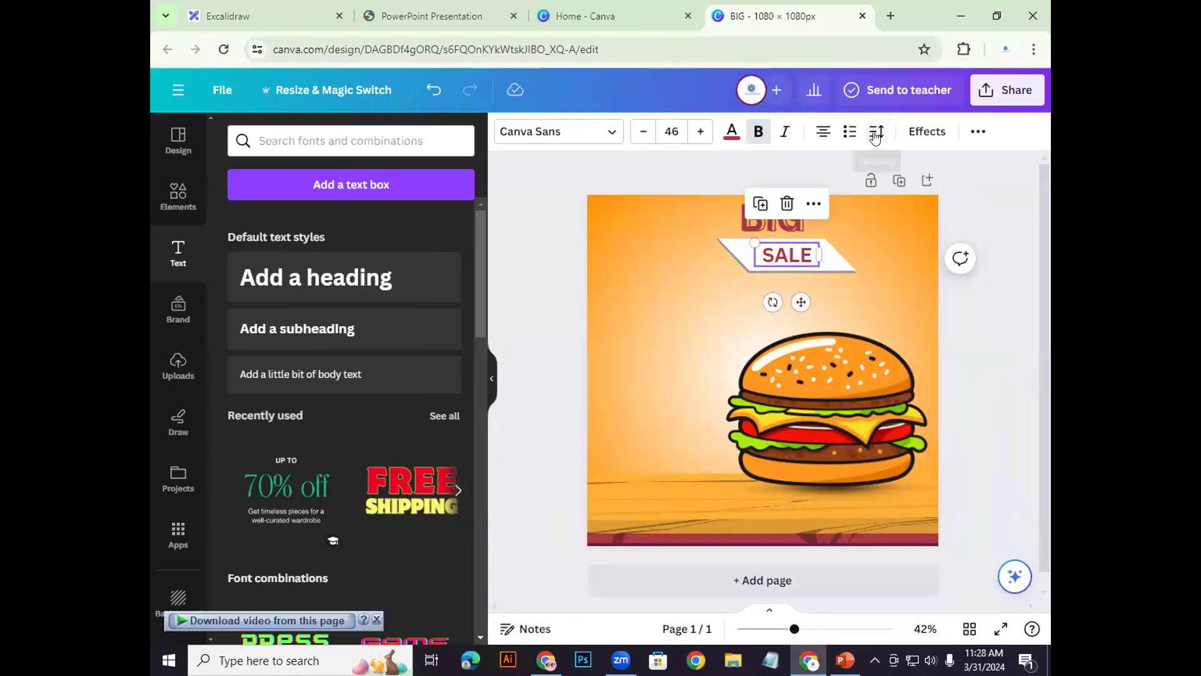
click(876, 134)
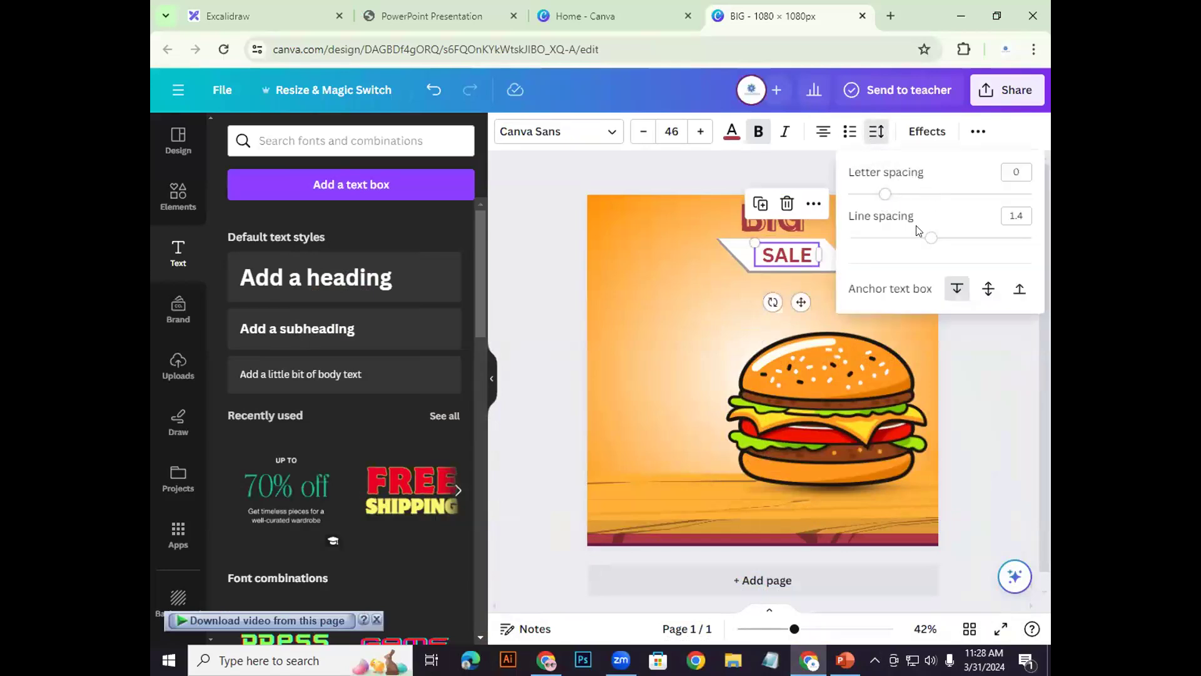
drag(931, 240, 932, 242)
drag(887, 200, 837, 207)
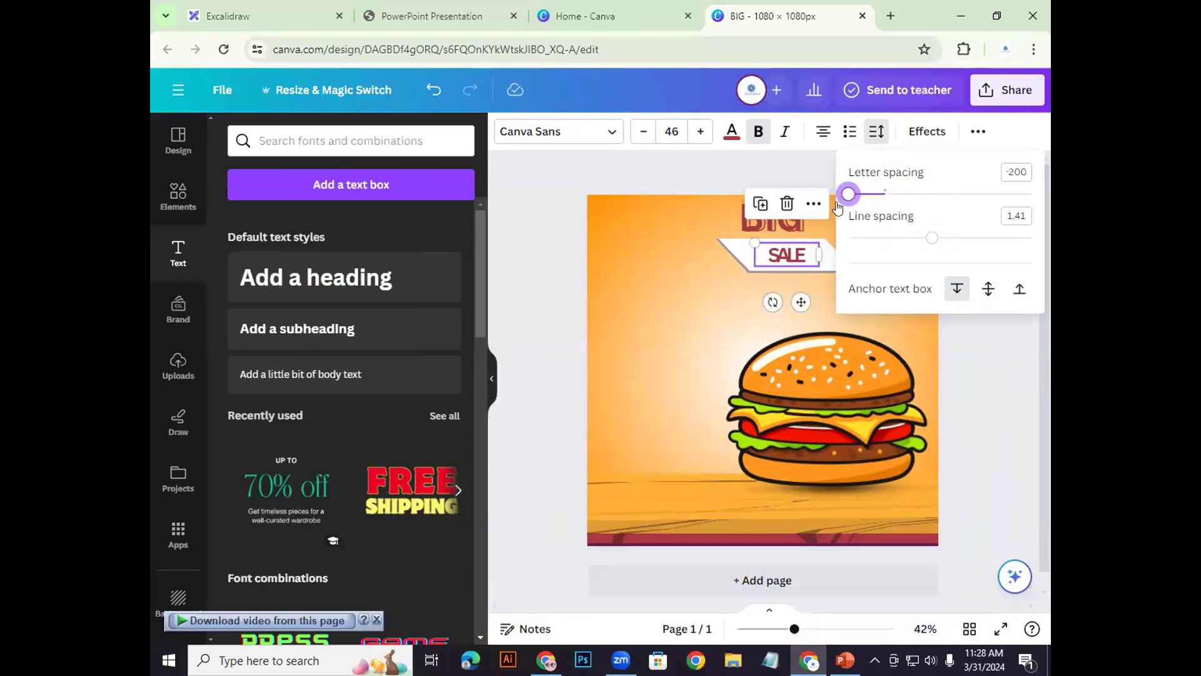
drag(839, 207, 898, 207)
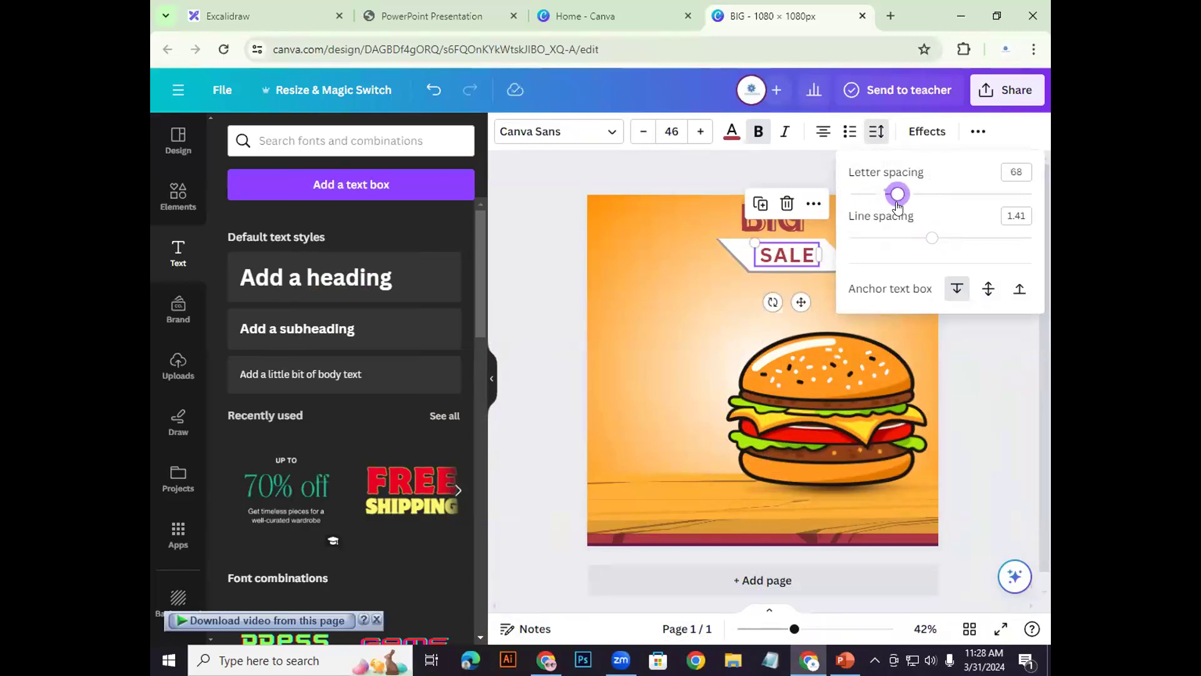
drag(890, 207, 897, 207)
click(982, 369)
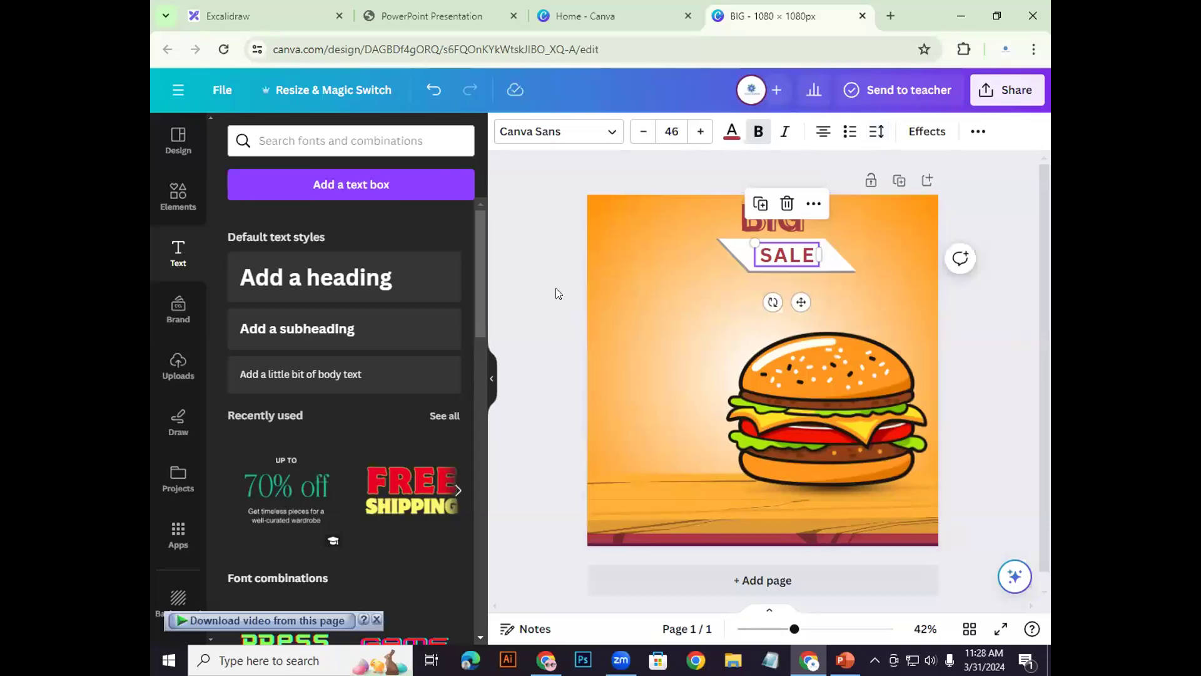
click(804, 271)
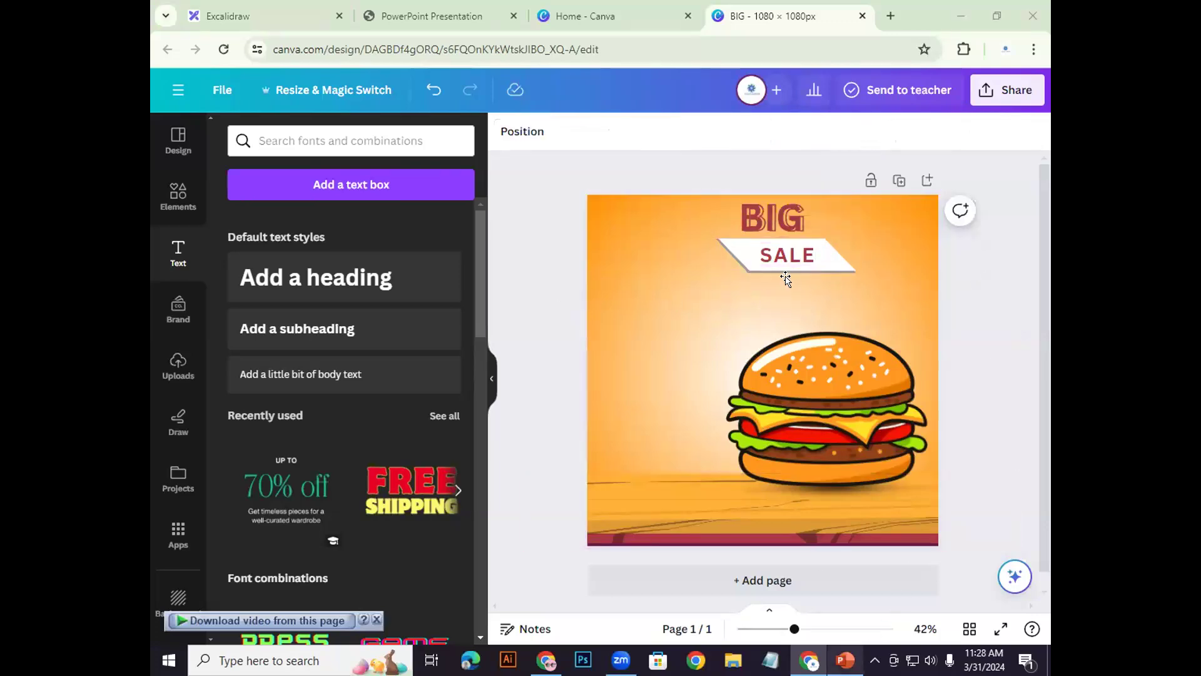
key(alt+Tab)
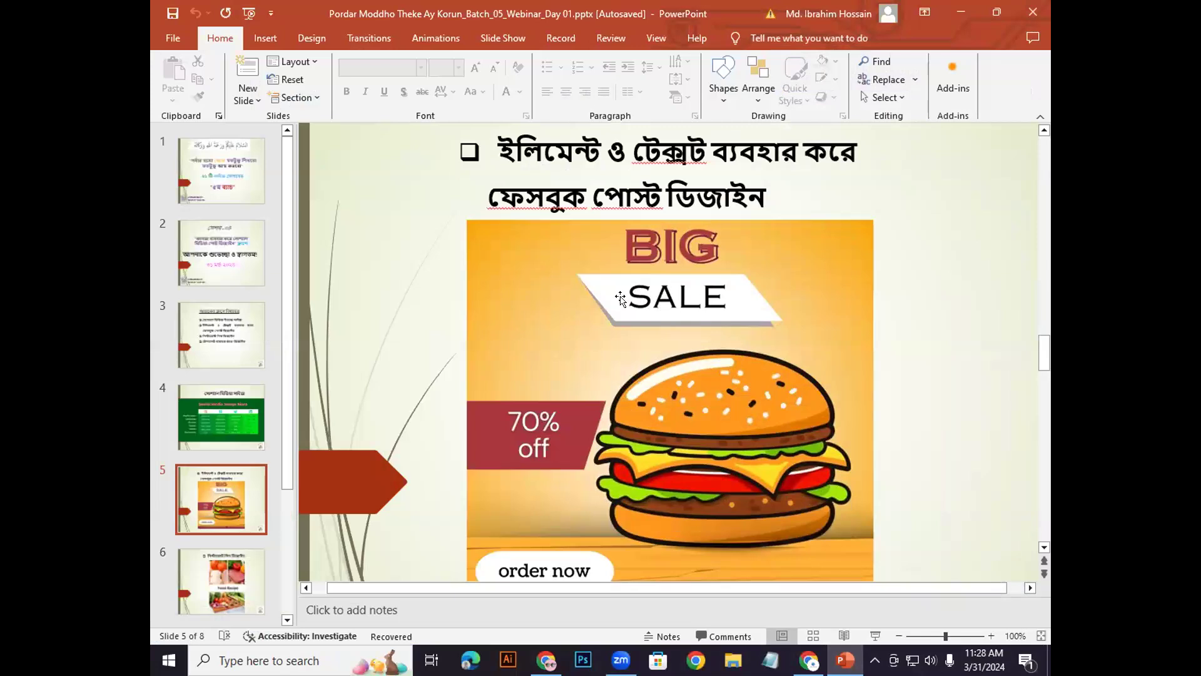
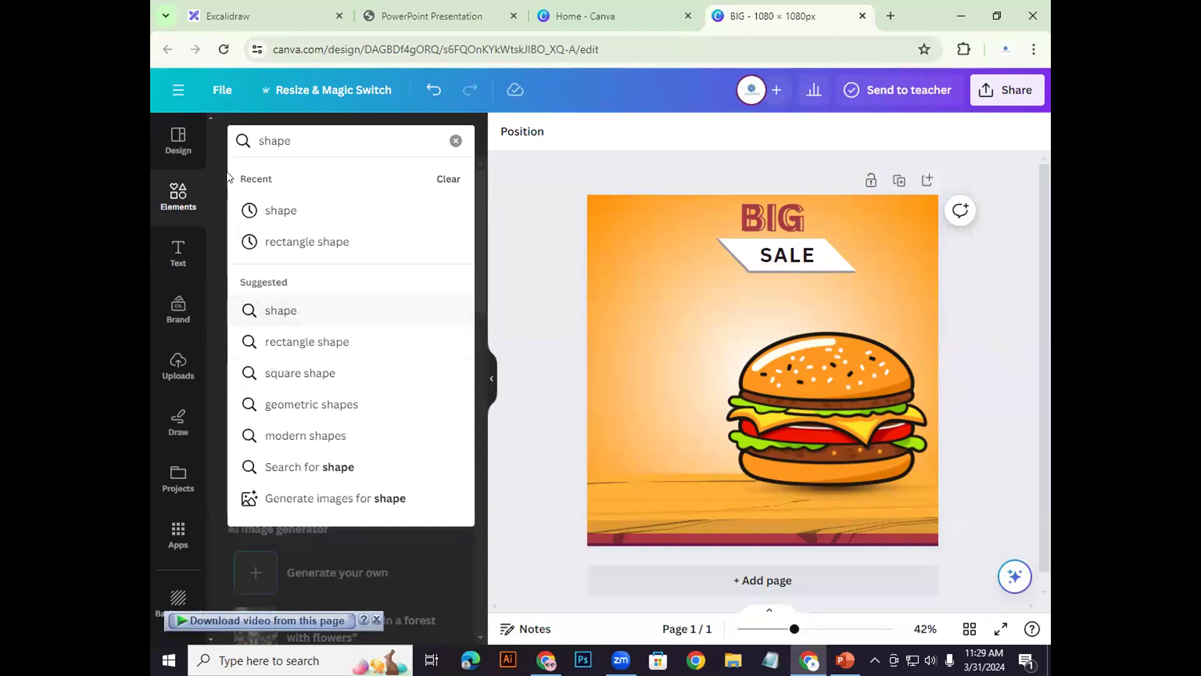
Step: Search Canva's elements for "shape" and look through the shape and graphic results
click(306, 219)
scroll(406, 438, down, 4)
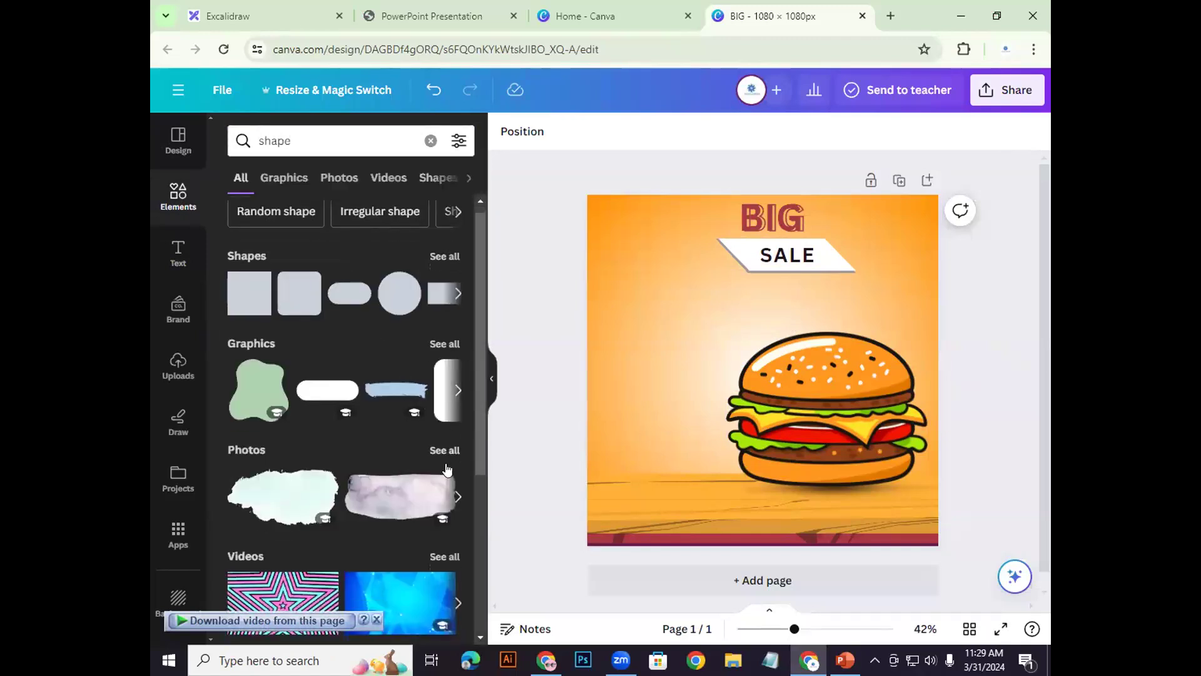
scroll(394, 451, up, 4)
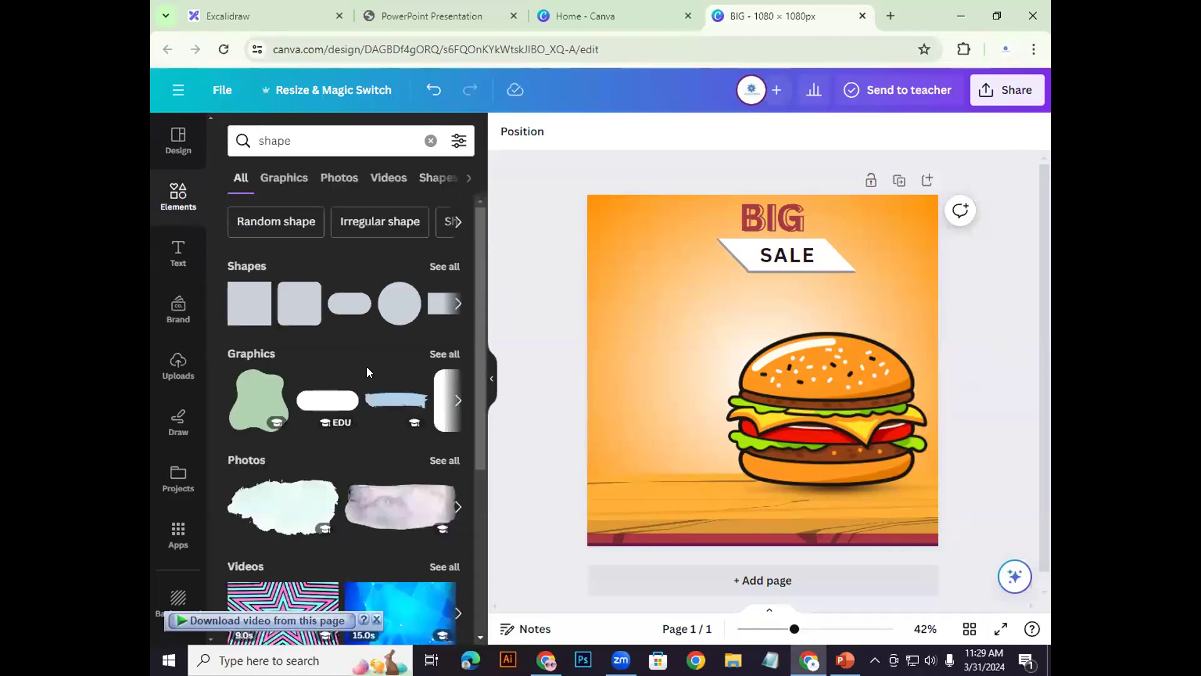
scroll(368, 375, down, 3)
scroll(350, 376, up, 3)
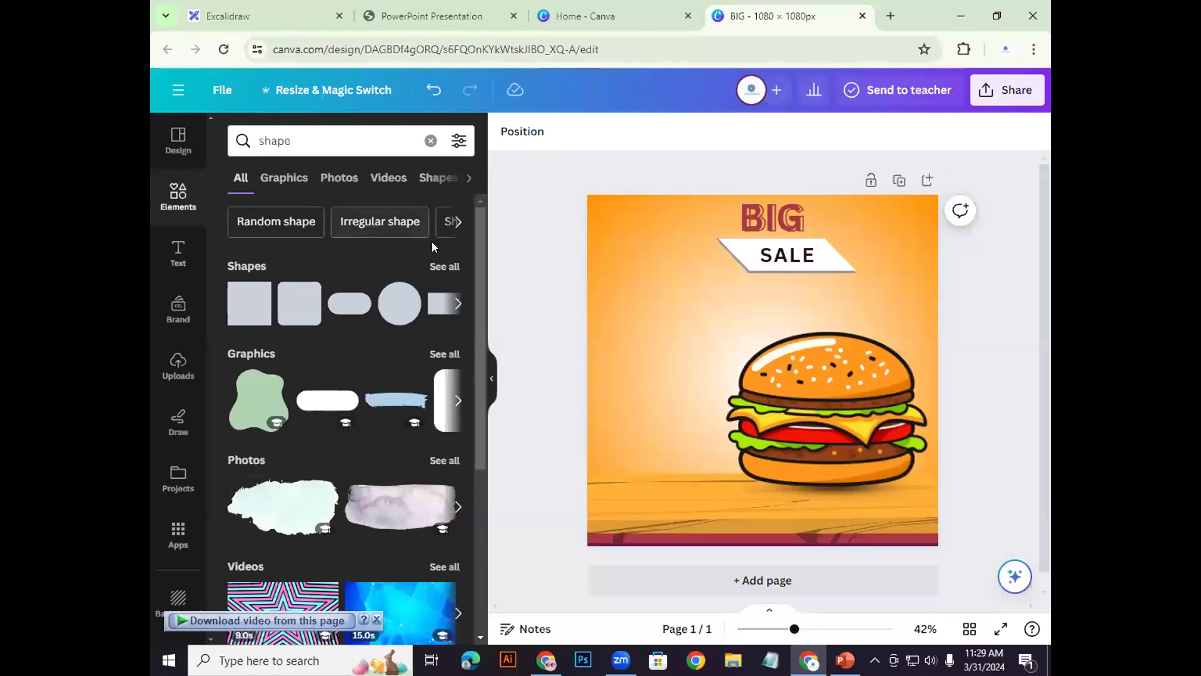
Step: Show the full list of shapes, check the sample burger poster in PowerPoint, and return to the Canva design
click(444, 267)
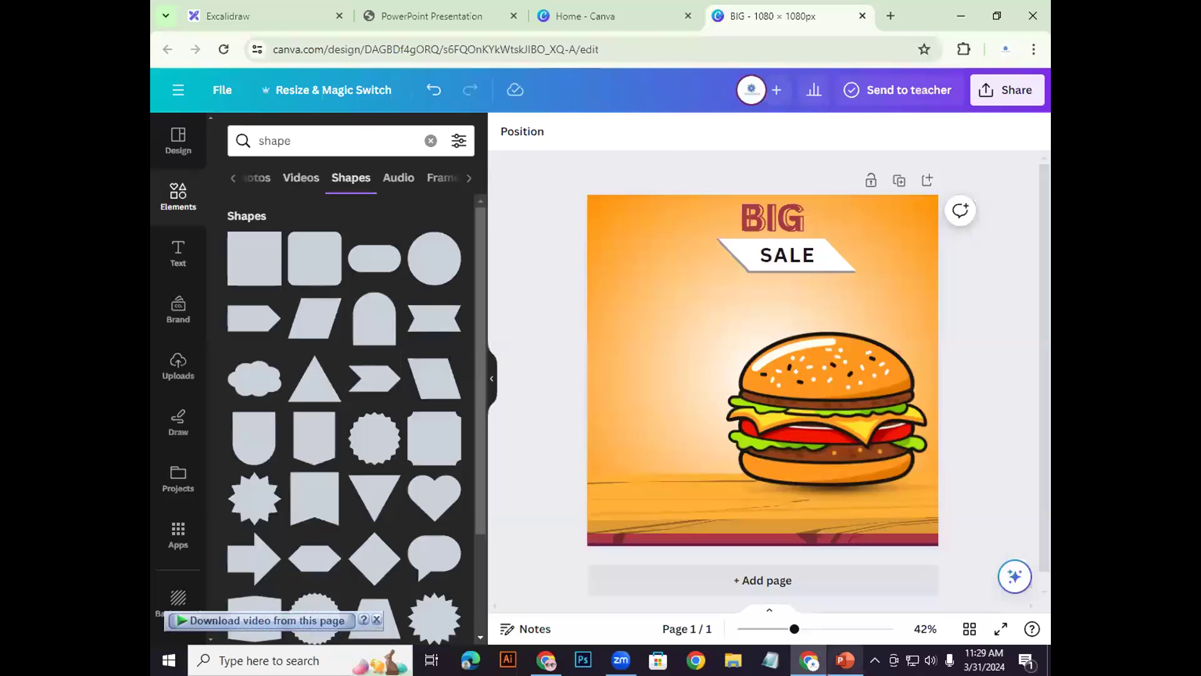
click(845, 660)
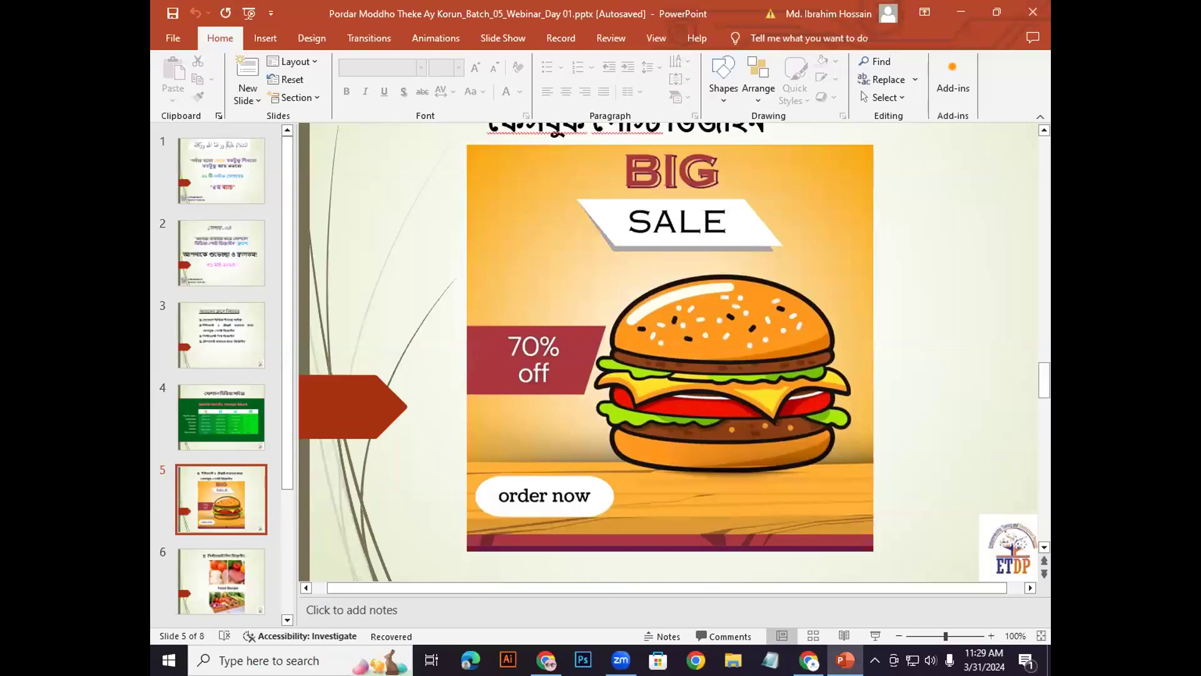
click(809, 660)
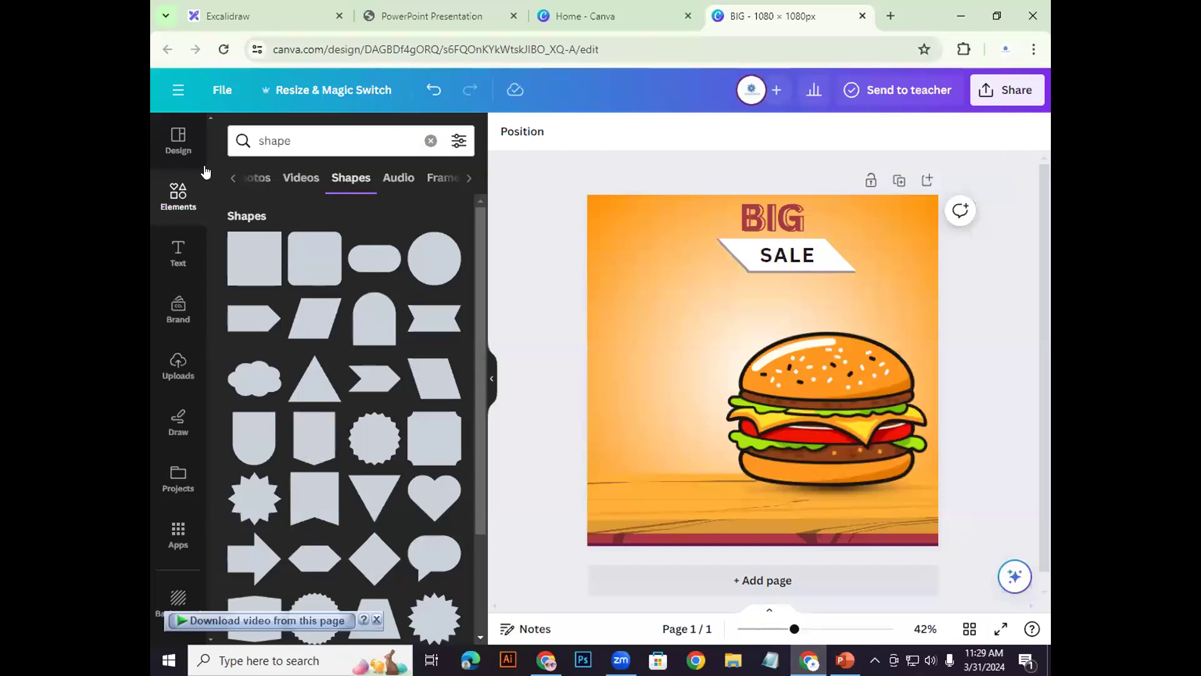
Step: Search the elements library for "shape" and limit the results to shapes
click(179, 194)
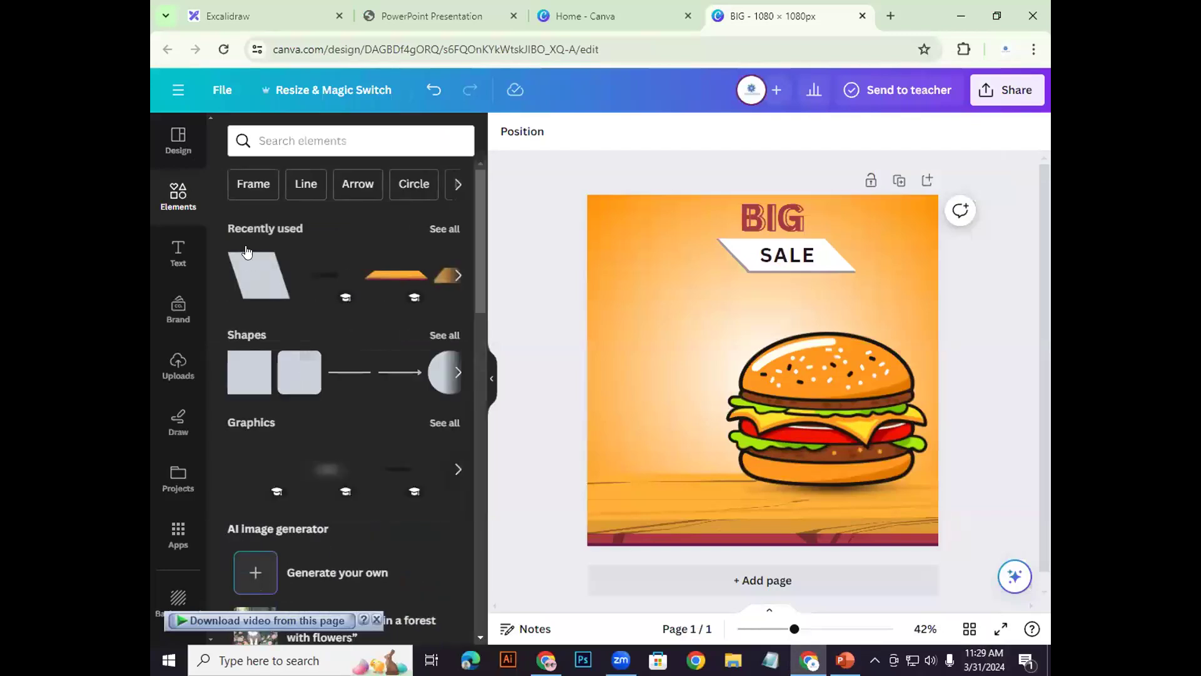
click(288, 139)
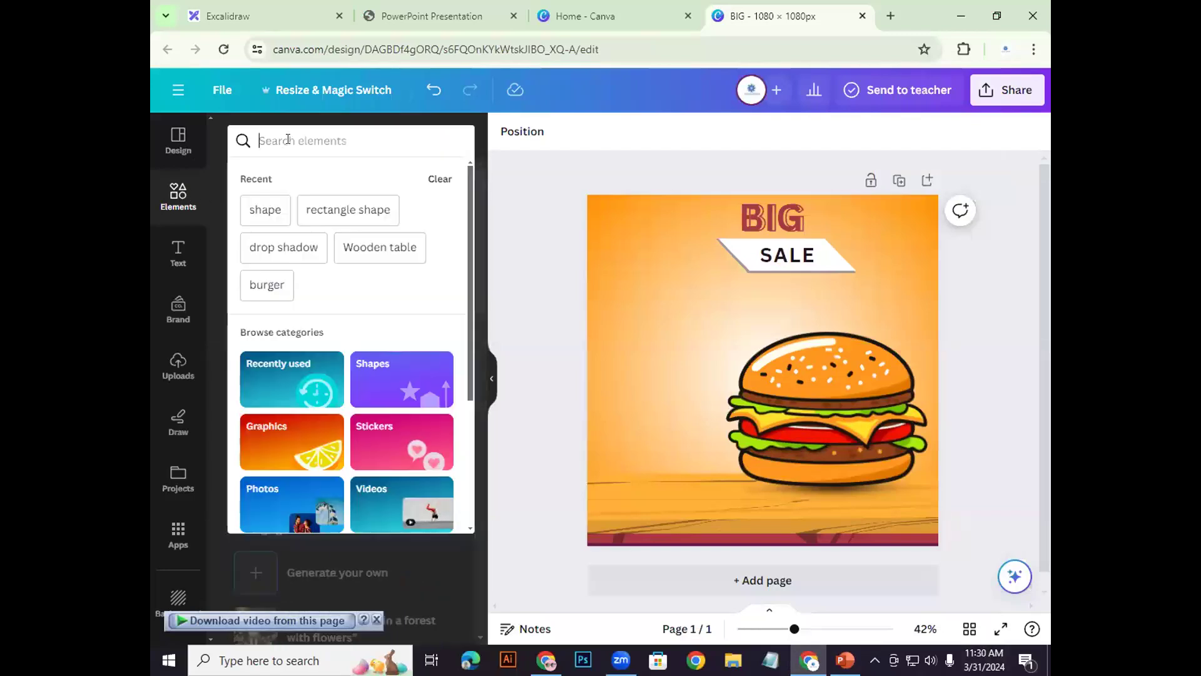
text(sap)
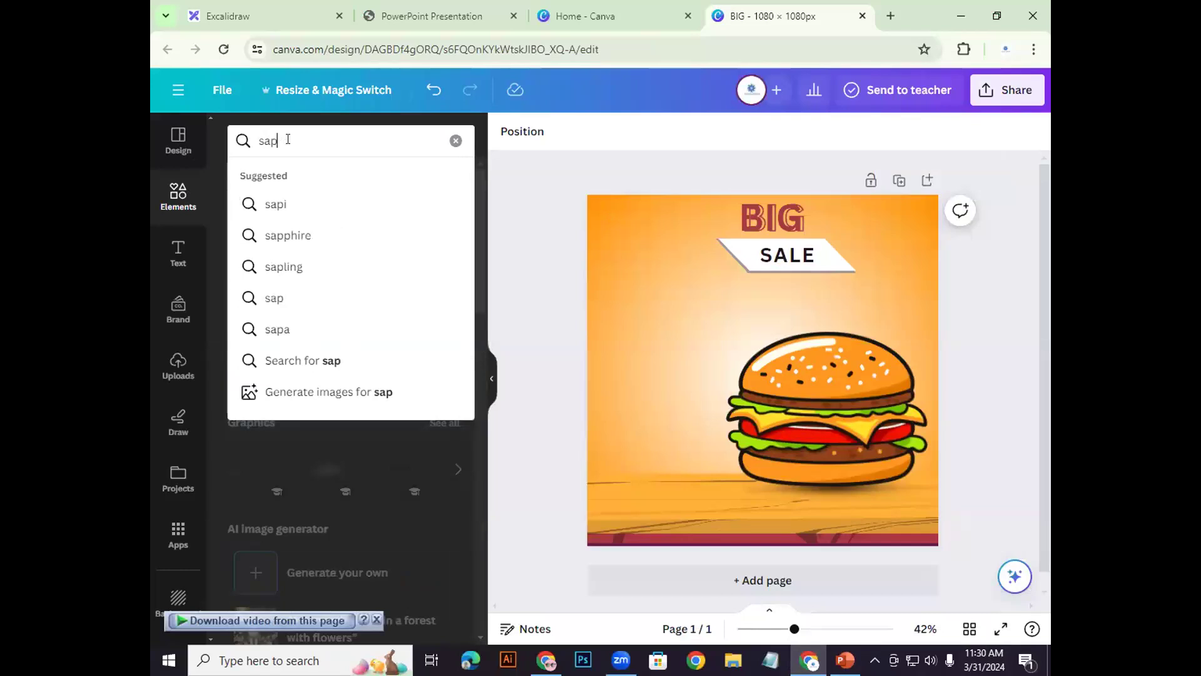
text(s)
key(BackSpace)
key(BackSpace)
key(BackSpace)
key(BackSpace)
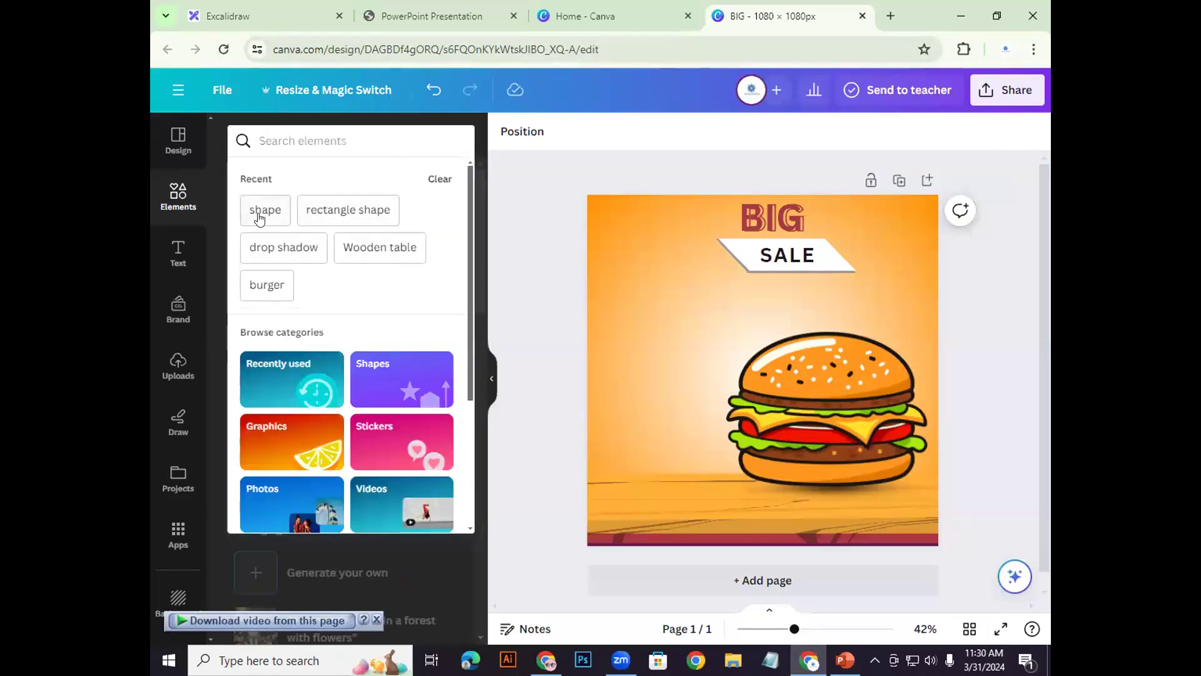
text(shape)
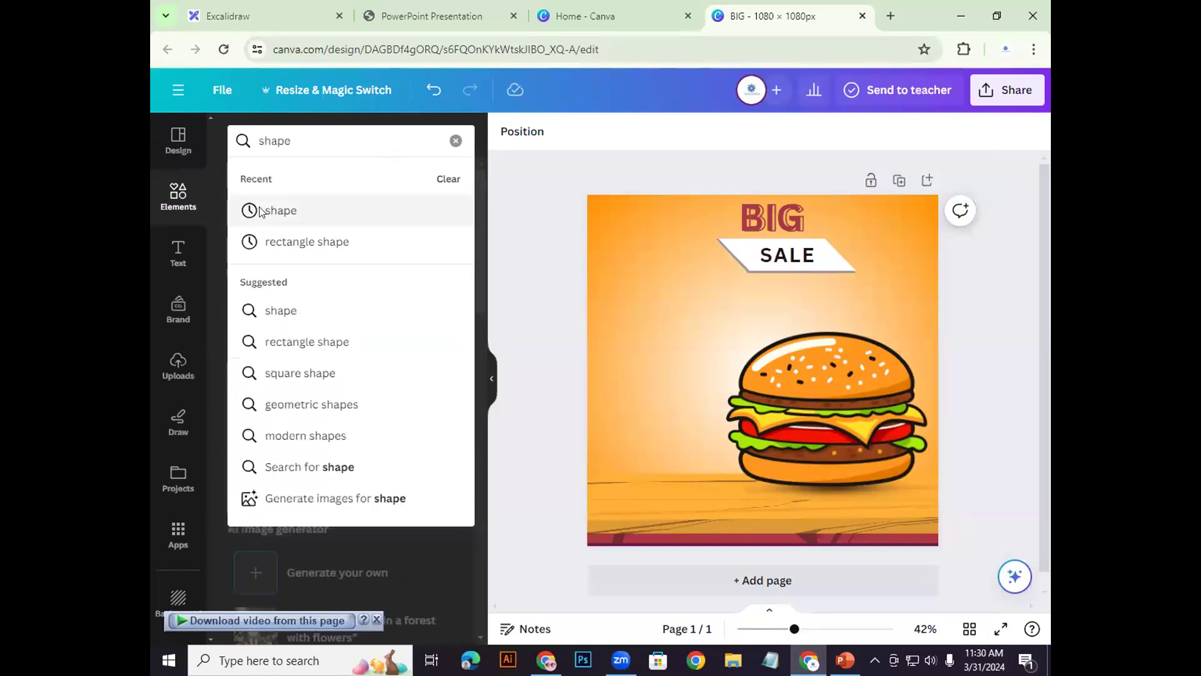
click(264, 214)
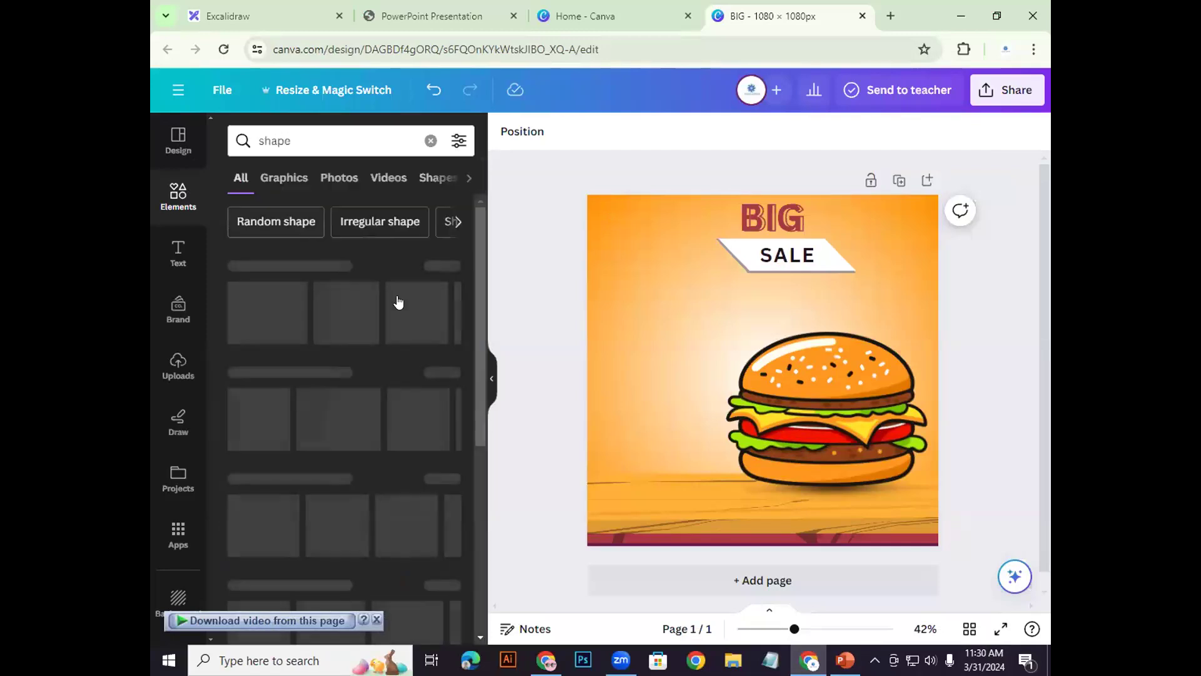
click(470, 180)
click(230, 177)
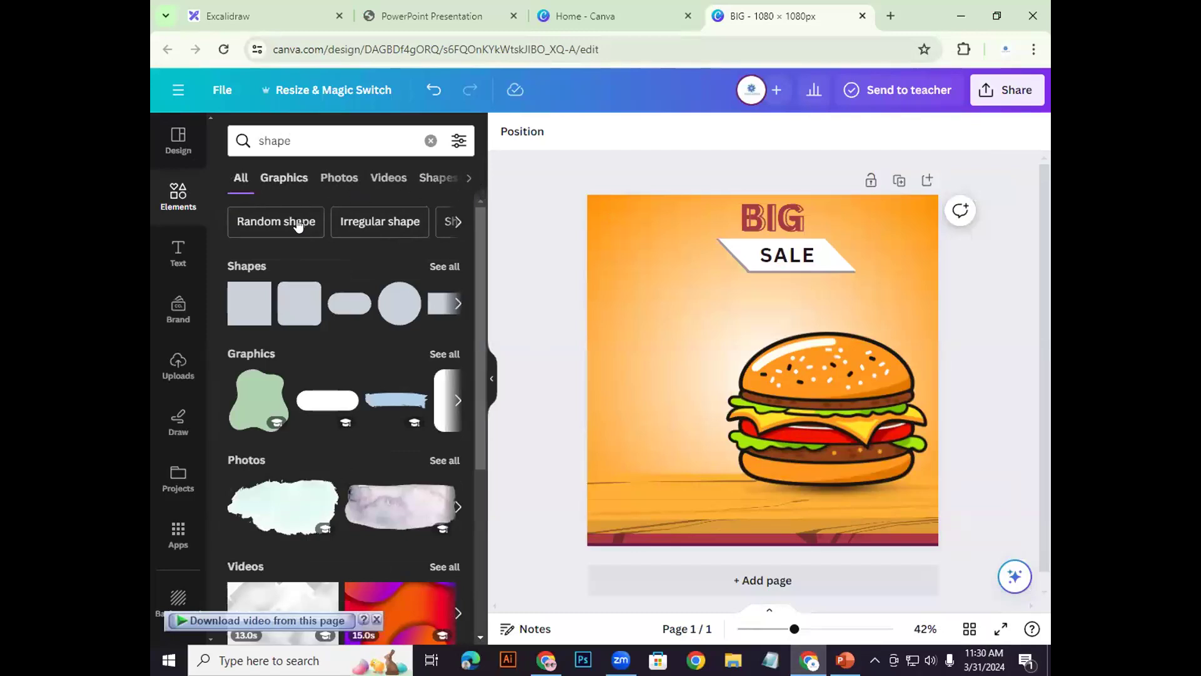
click(433, 179)
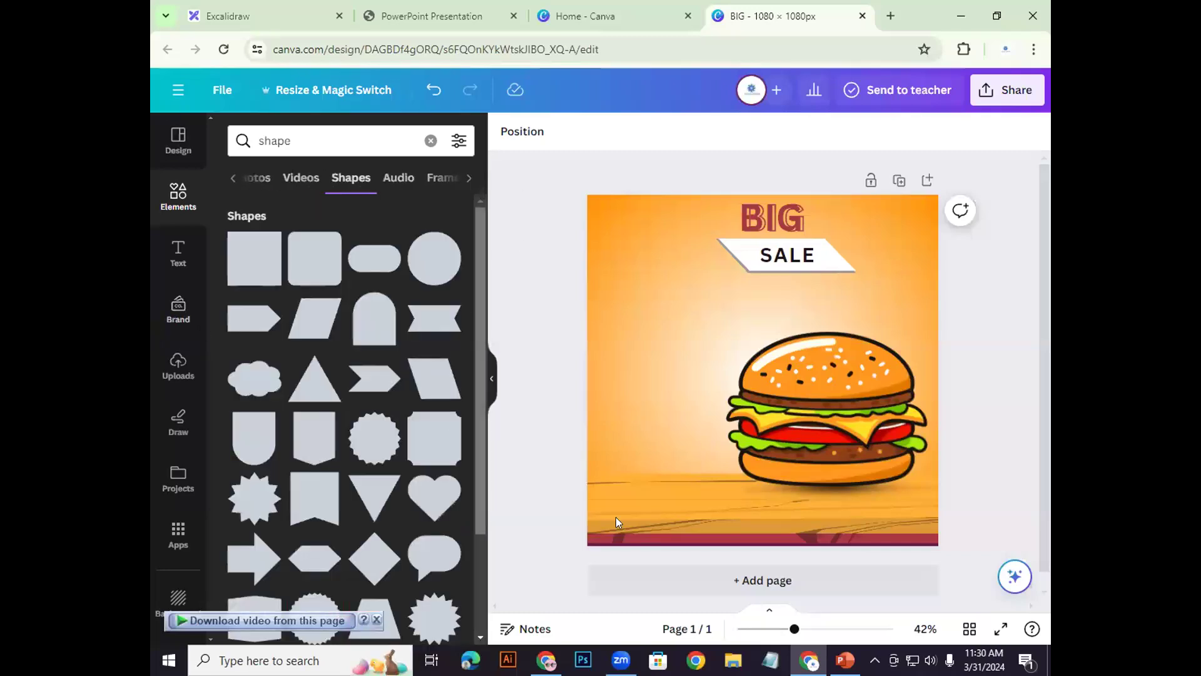
Step: Add a dark red parallelogram banner beside the burger, matching the PowerPoint sample and running off the page's left edge
scroll(402, 477, down, 3)
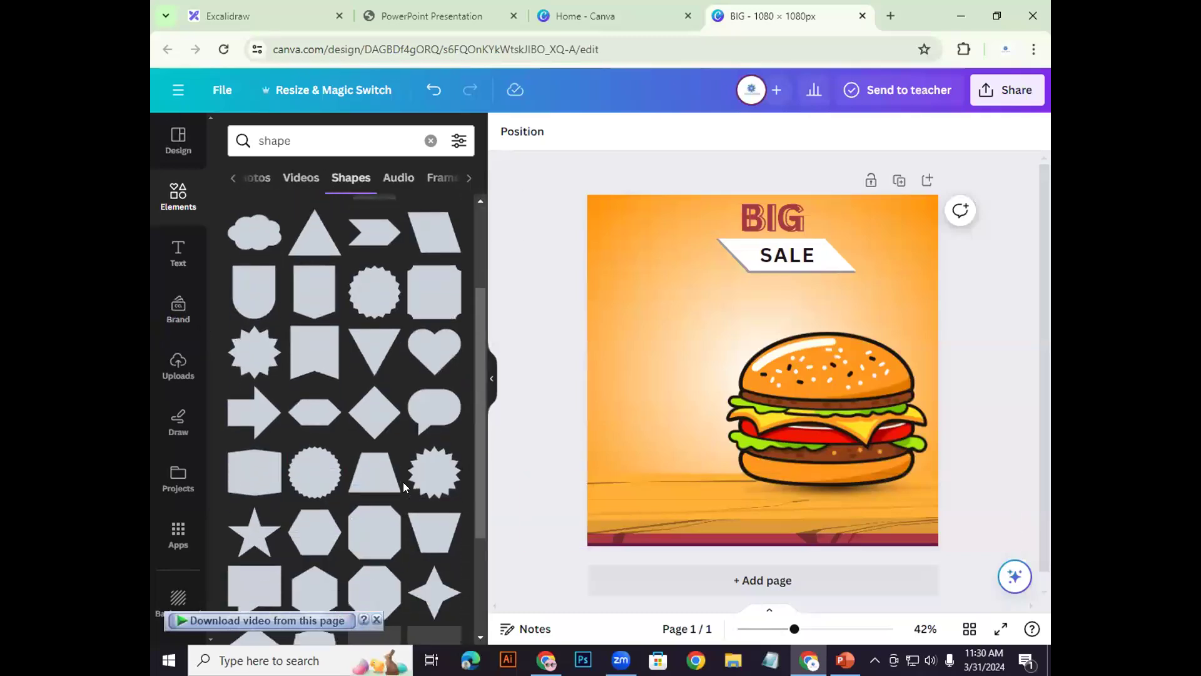
scroll(402, 492, down, 1)
scroll(403, 493, up, 3)
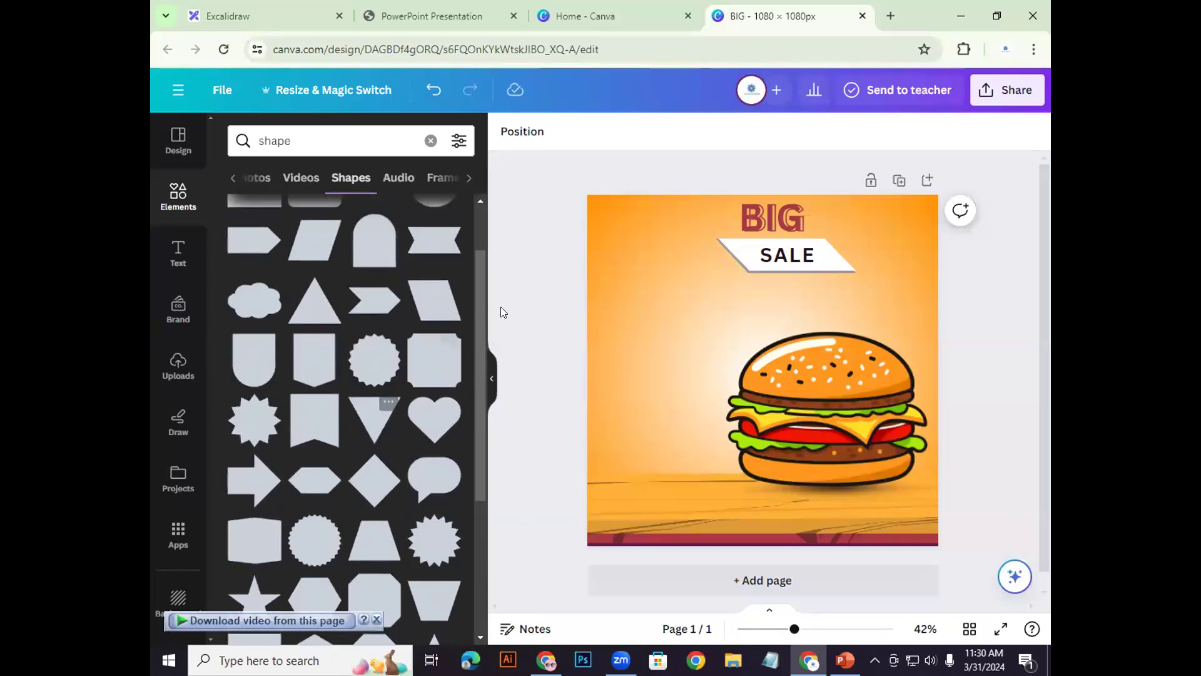
scroll(398, 407, up, 2)
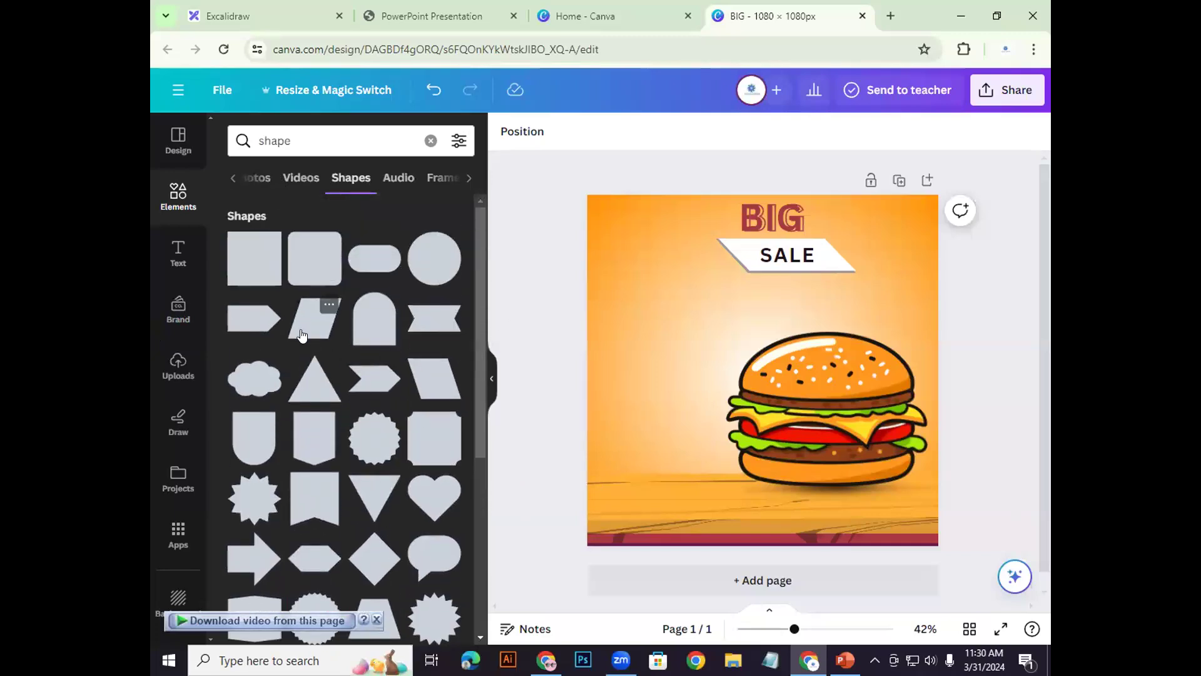
click(844, 660)
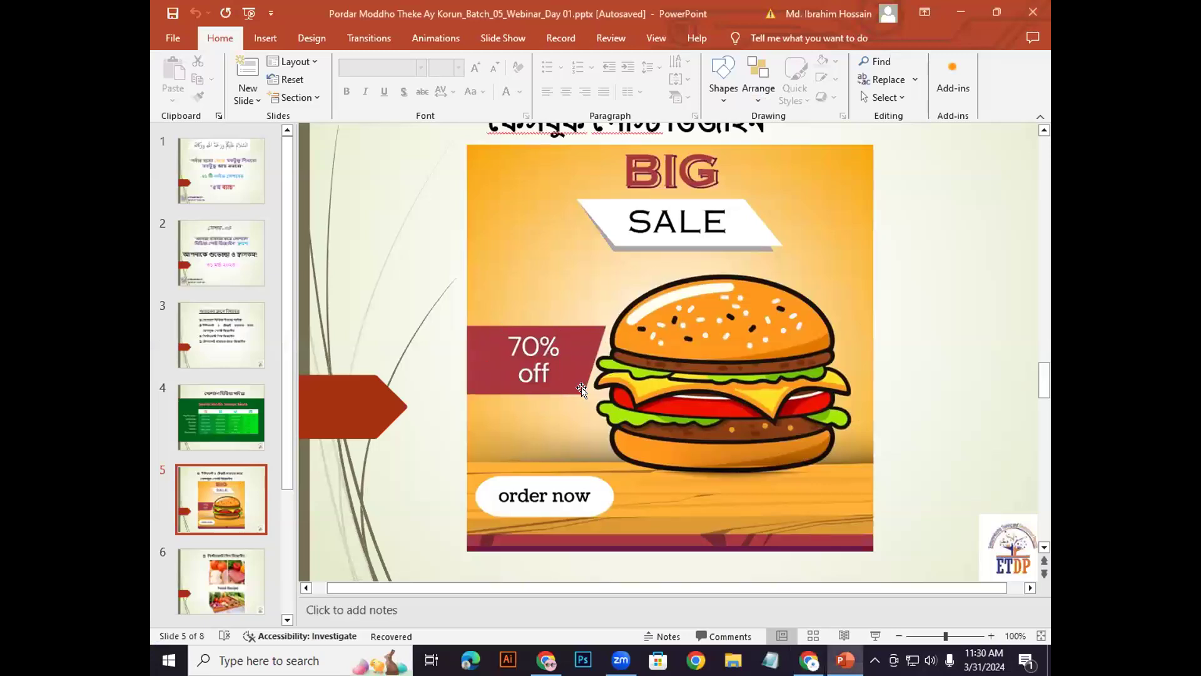
click(809, 660)
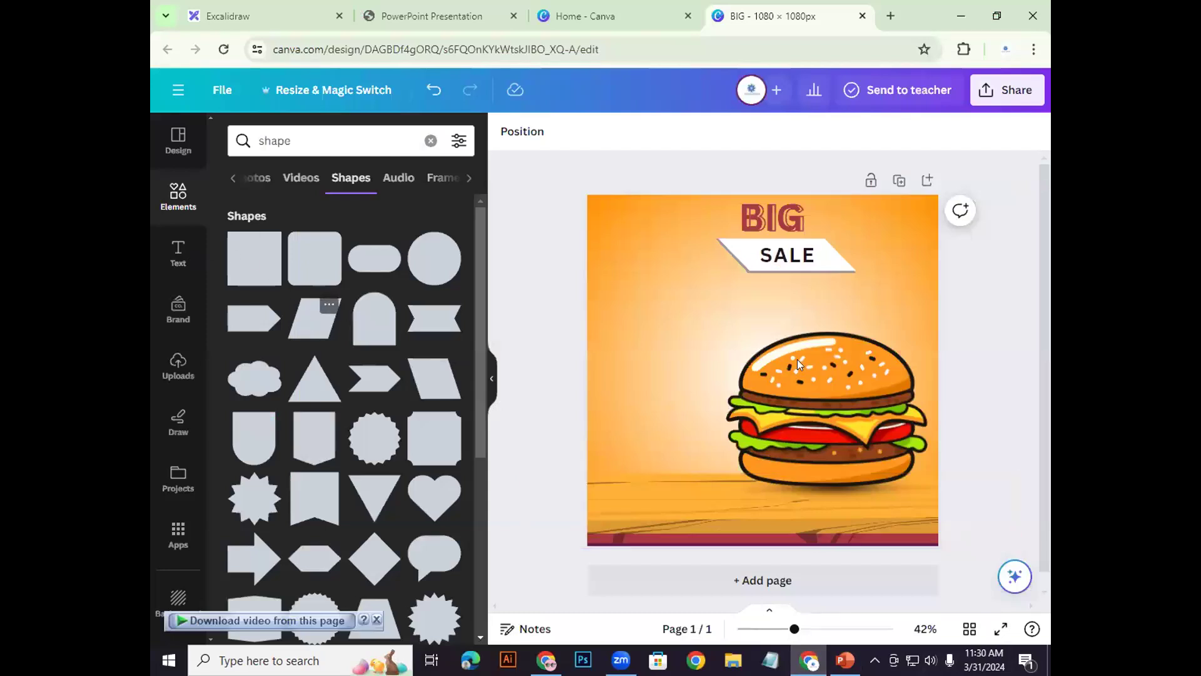
drag(758, 381, 710, 370)
drag(639, 326, 643, 372)
drag(702, 408, 715, 414)
drag(631, 375, 622, 373)
drag(715, 414, 709, 411)
drag(646, 378, 646, 384)
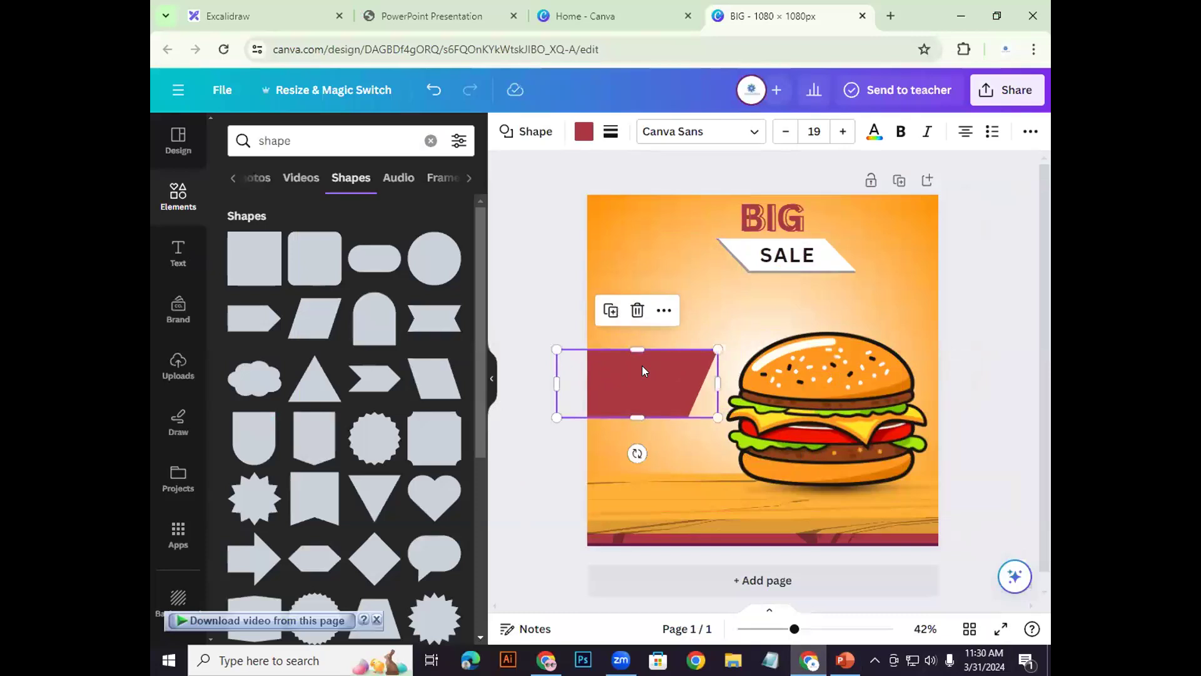
click(550, 294)
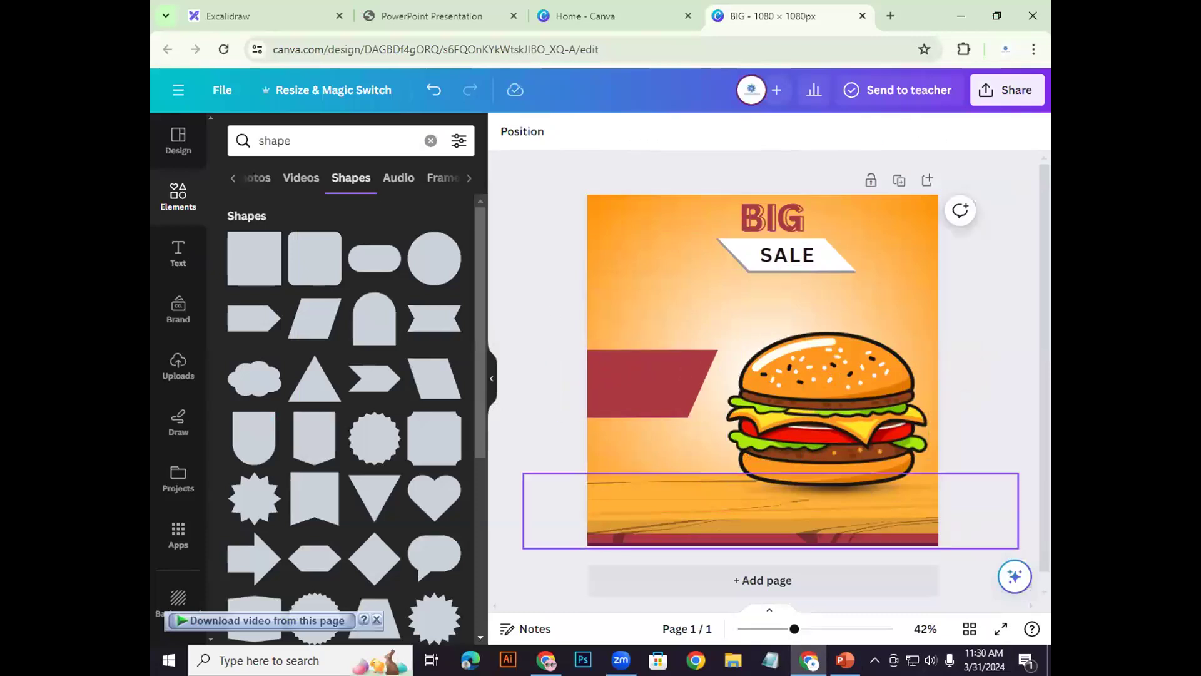
Step: Place a copy of the SALE text on the upper part of the red banner and change it to "70%"
key(alt+Tab)
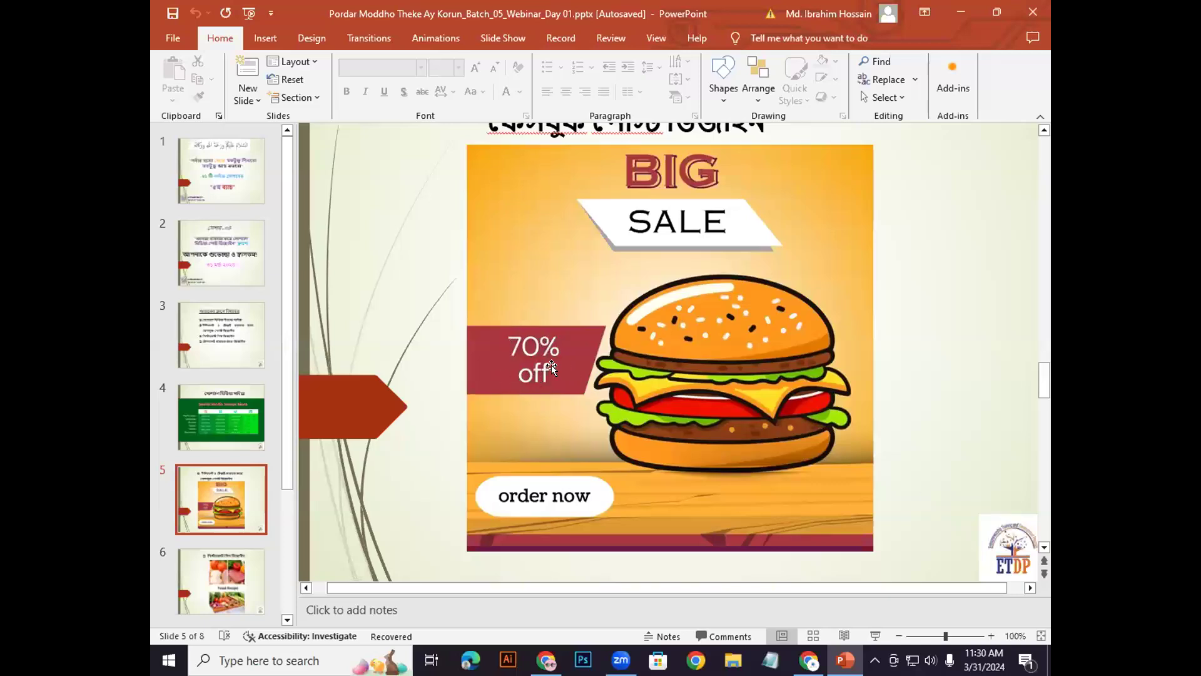
click(845, 656)
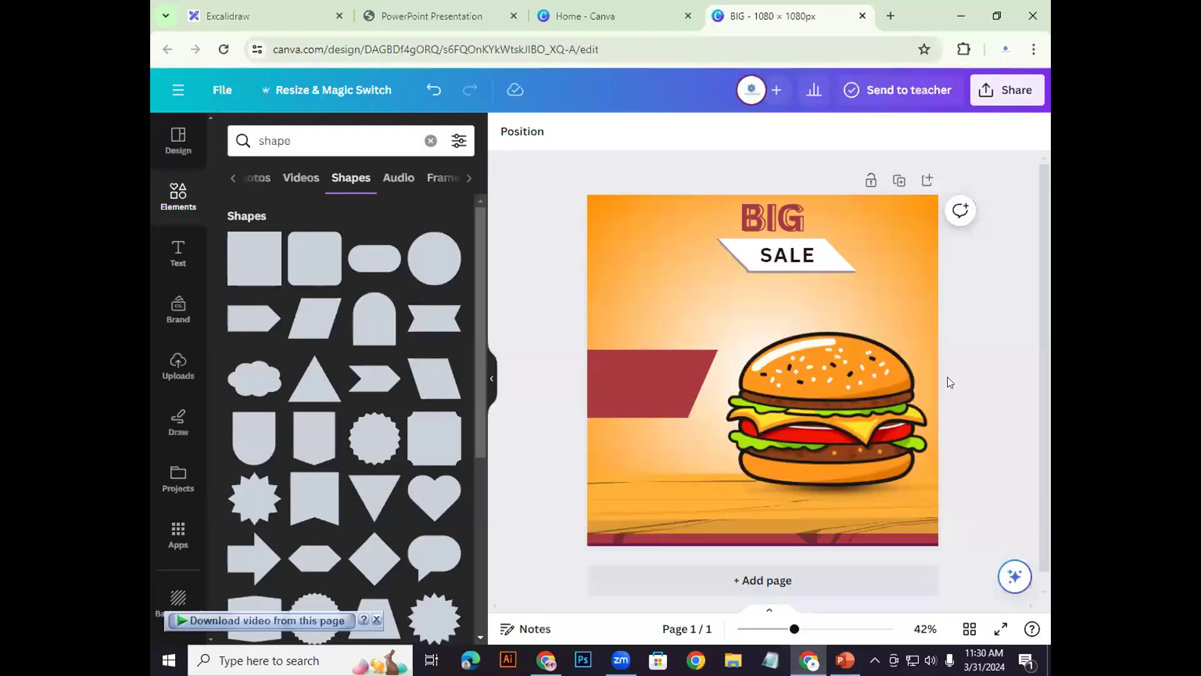
click(780, 254)
click(761, 204)
drag(795, 267, 642, 368)
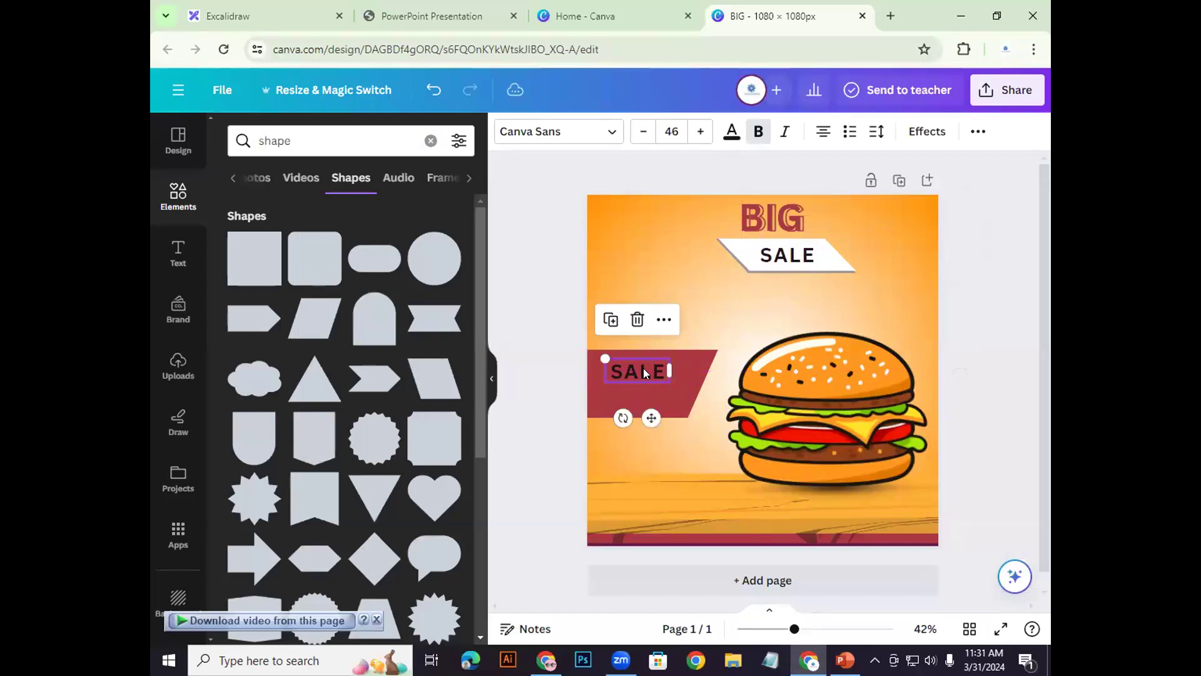
double_click(642, 368)
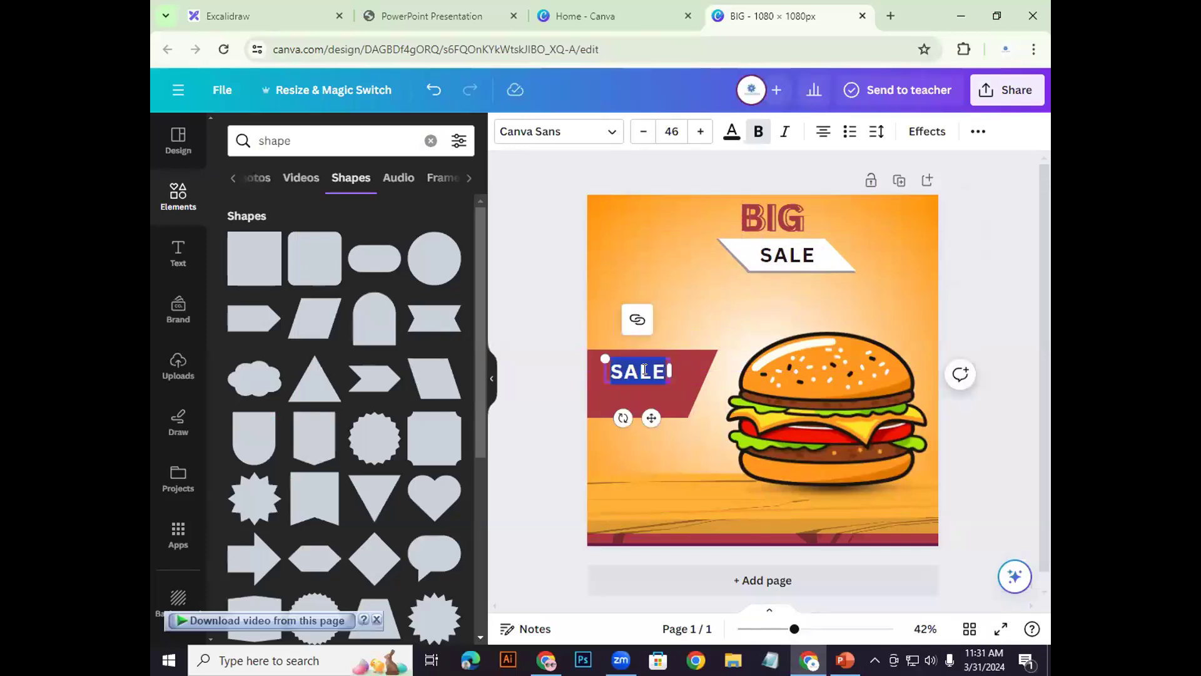
text(70)
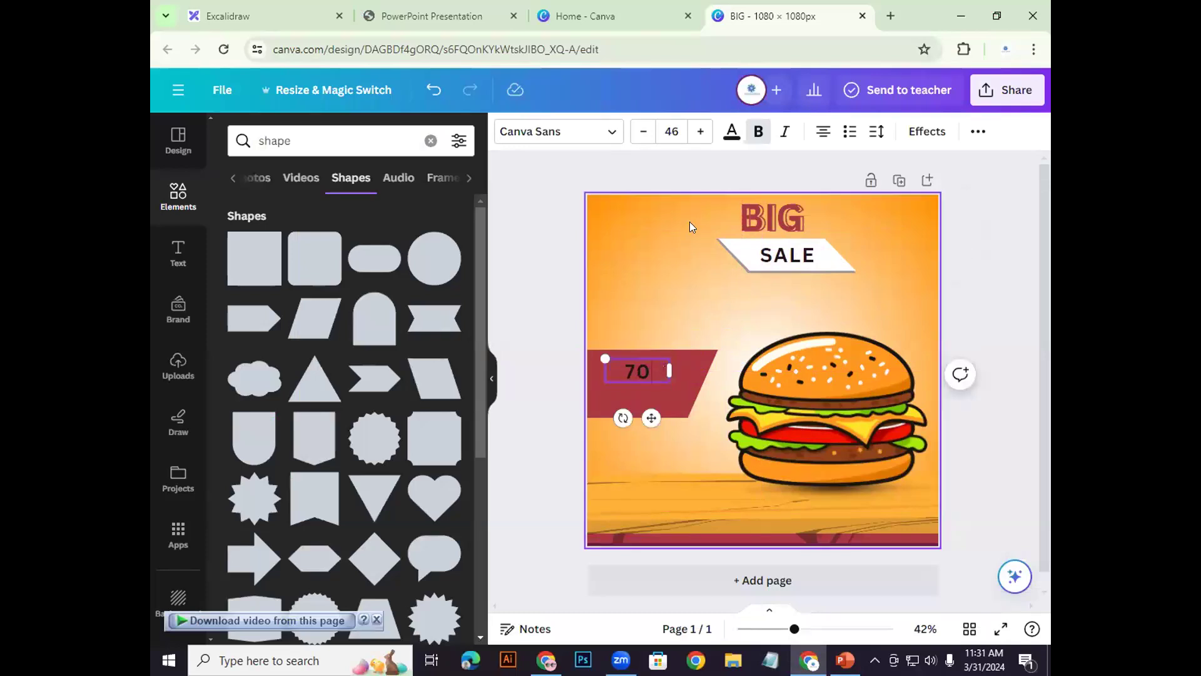
text(%)
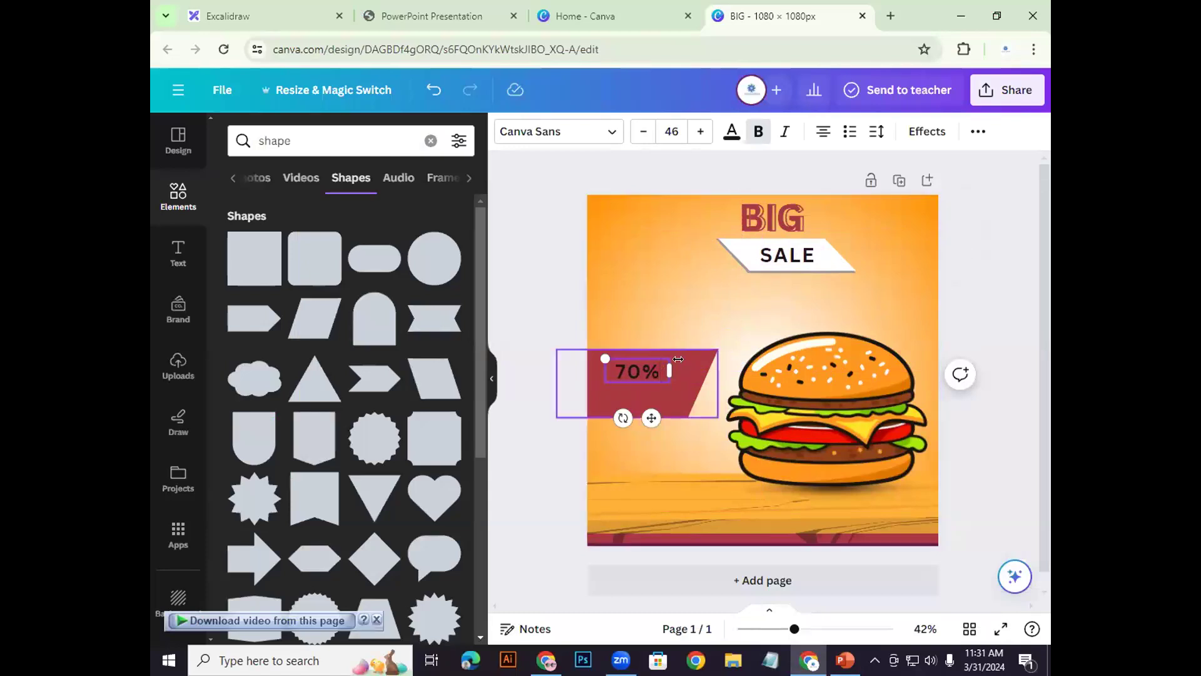
drag(630, 368, 635, 372)
click(703, 418)
Step: Compare the banner text with the PowerPoint sample and set the "70%" text color to white
click(845, 660)
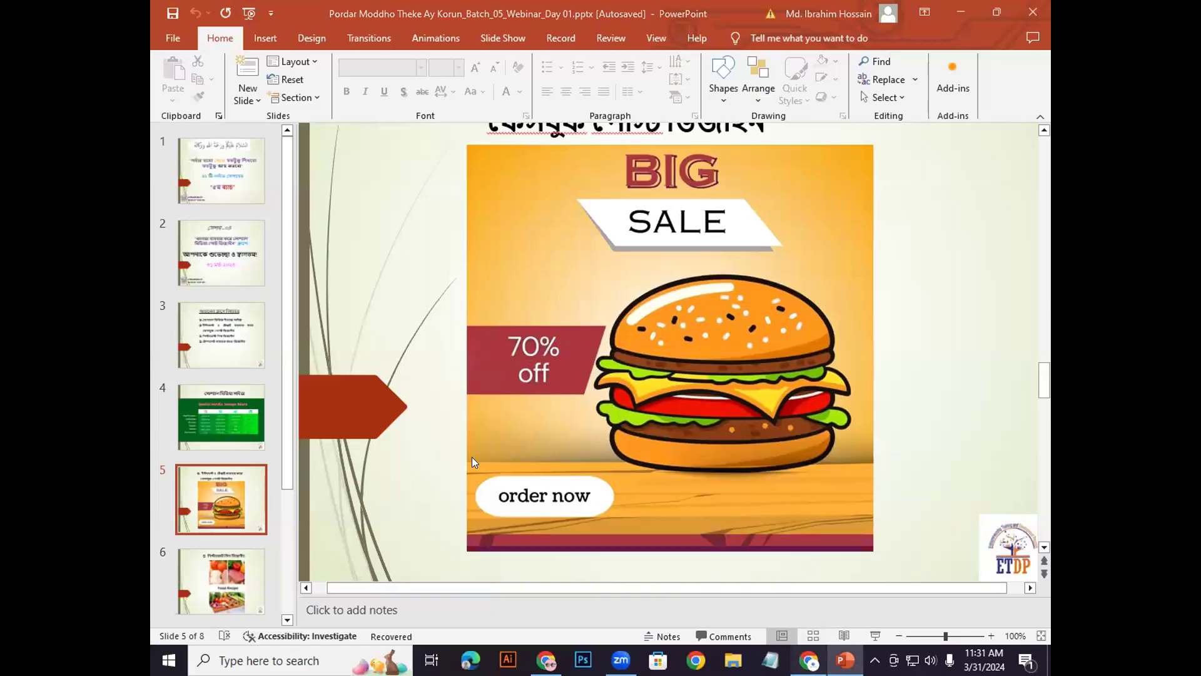
click(808, 660)
click(622, 368)
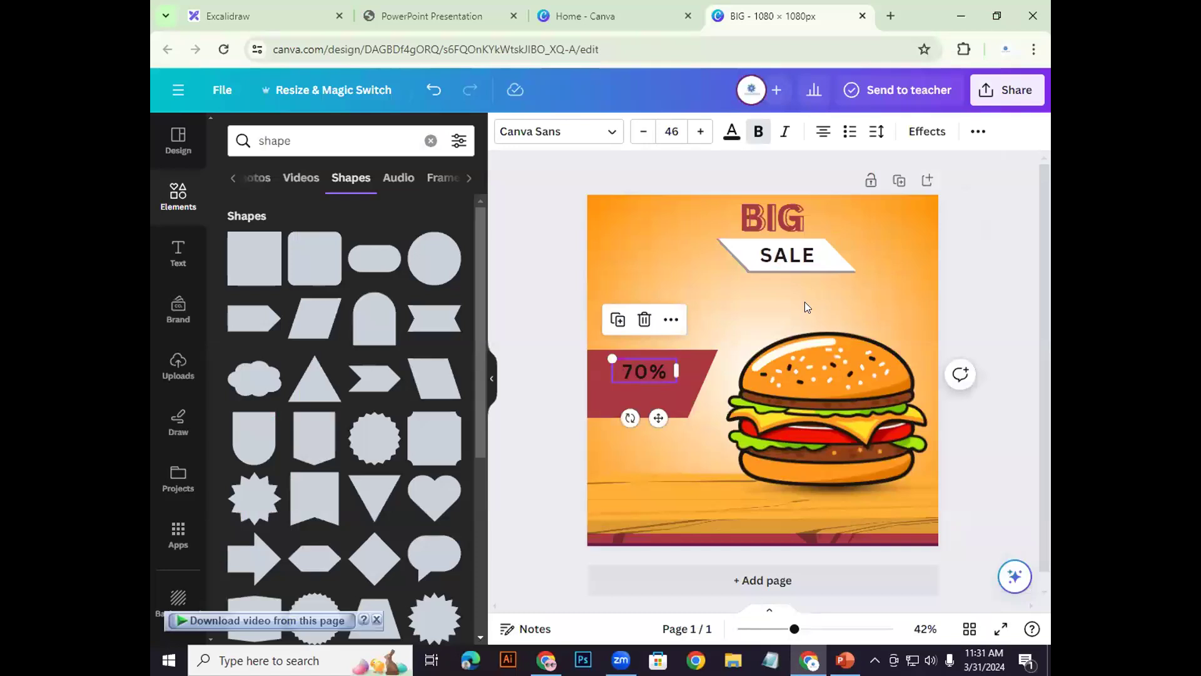
click(731, 134)
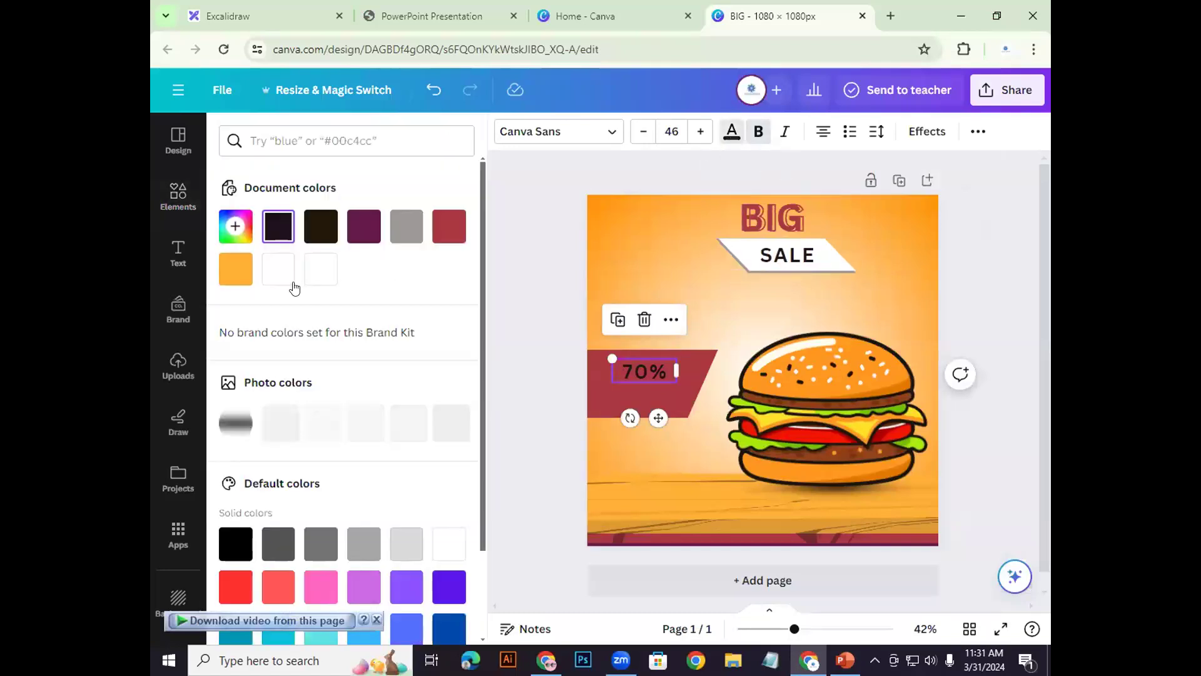
click(321, 272)
key(Escape)
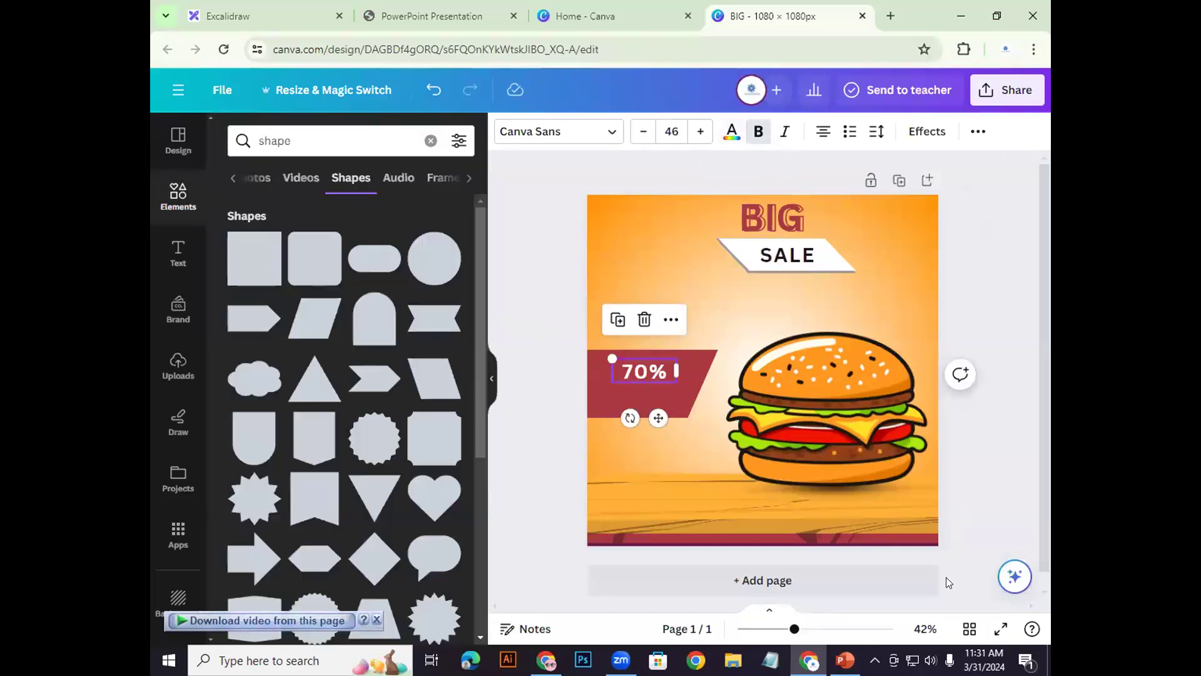
Step: Duplicate the white "70%" text, move the copy just below it on the banner, and change it to "Off"
click(844, 660)
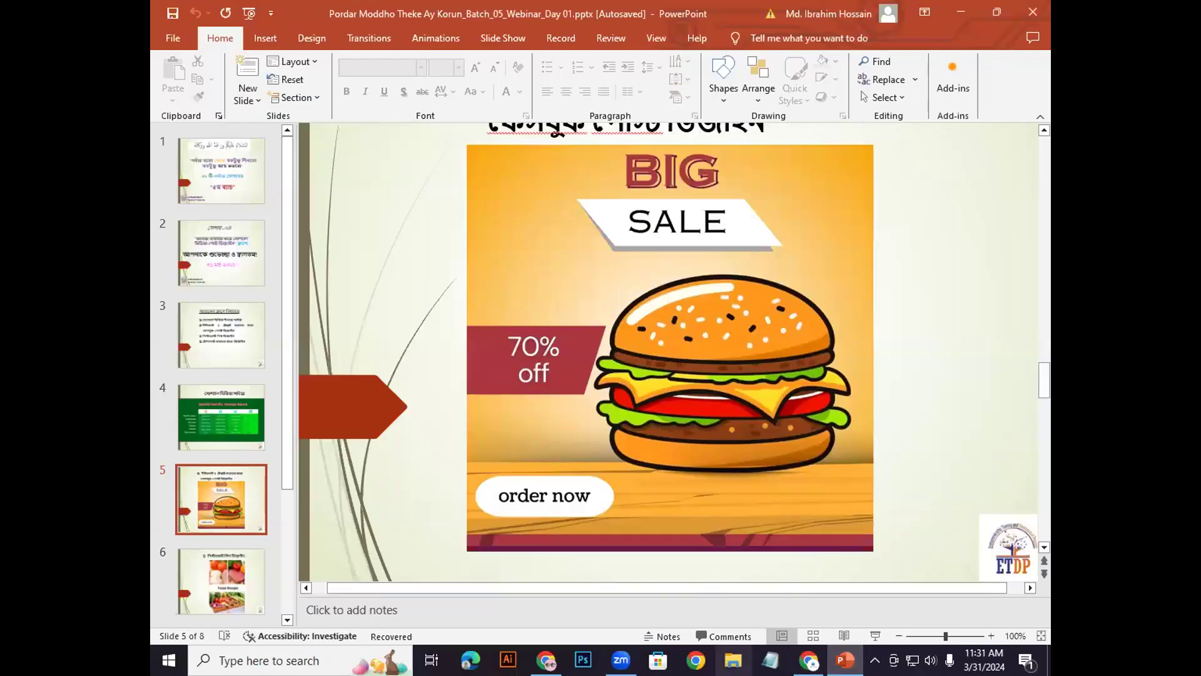
click(809, 660)
click(615, 321)
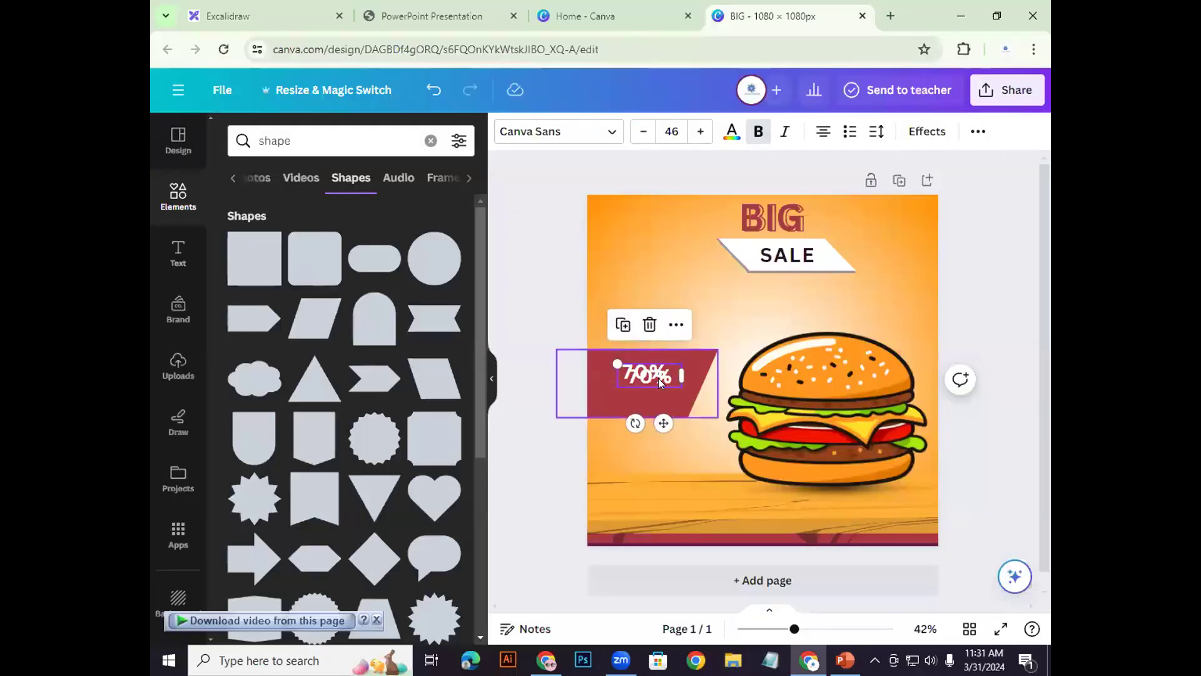
drag(657, 376, 657, 394)
double_click(654, 393)
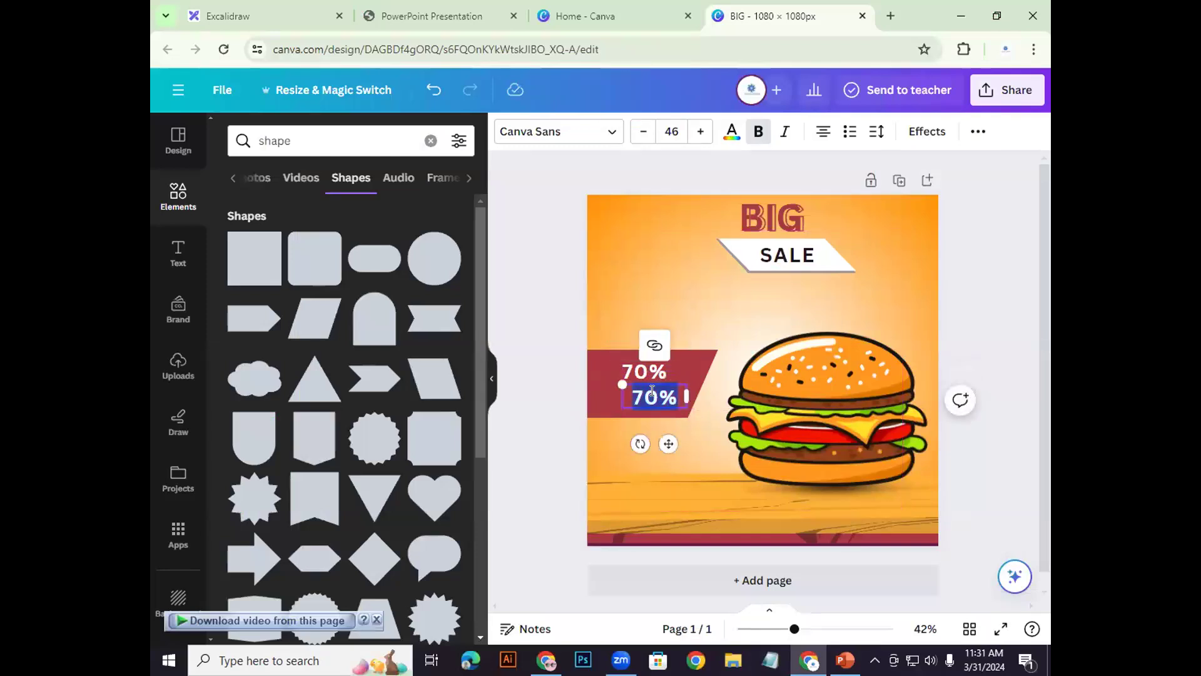
key(BackSpace)
text(Off)
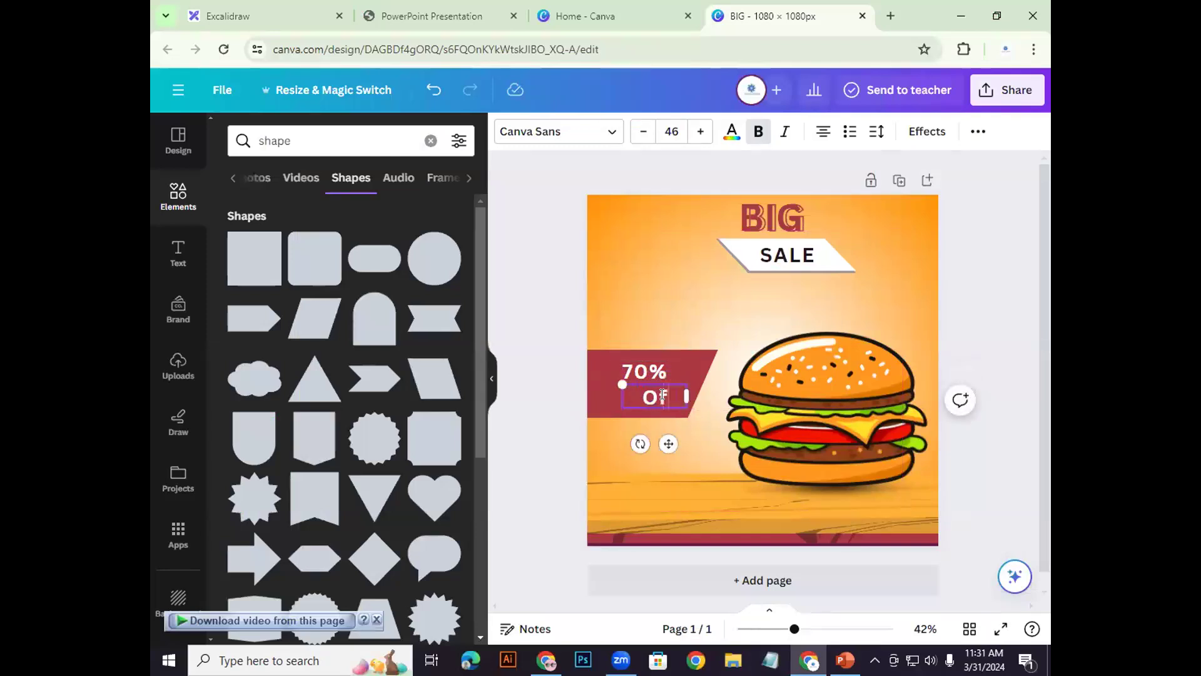
click(567, 307)
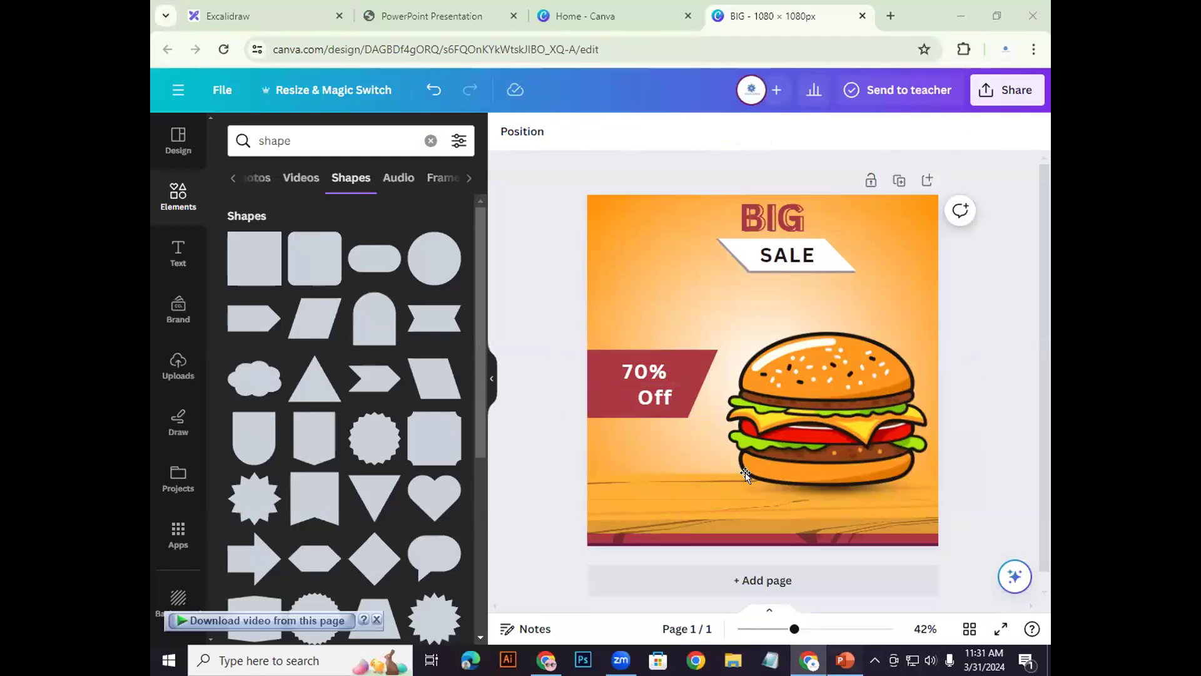
Step: Check the order button in the PowerPoint sample, then add a rounded pill shape in Canva at the poster's lower-left corner, below the 70% banner
click(844, 660)
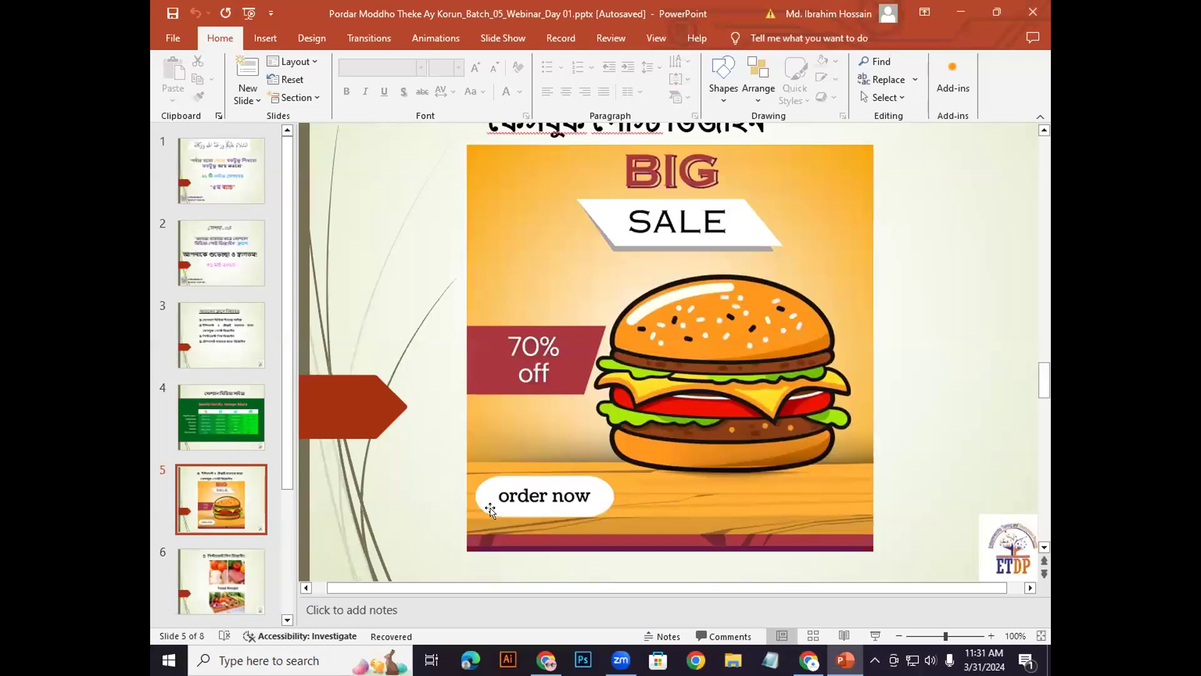
click(809, 660)
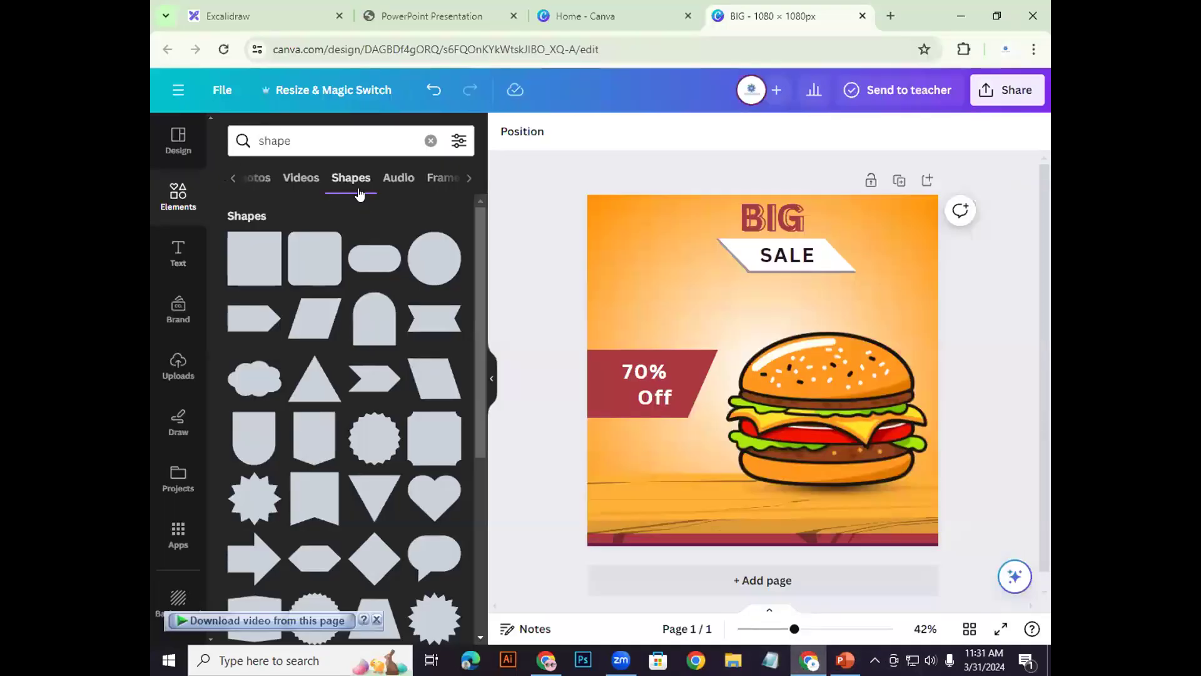
scroll(363, 263, down, 4)
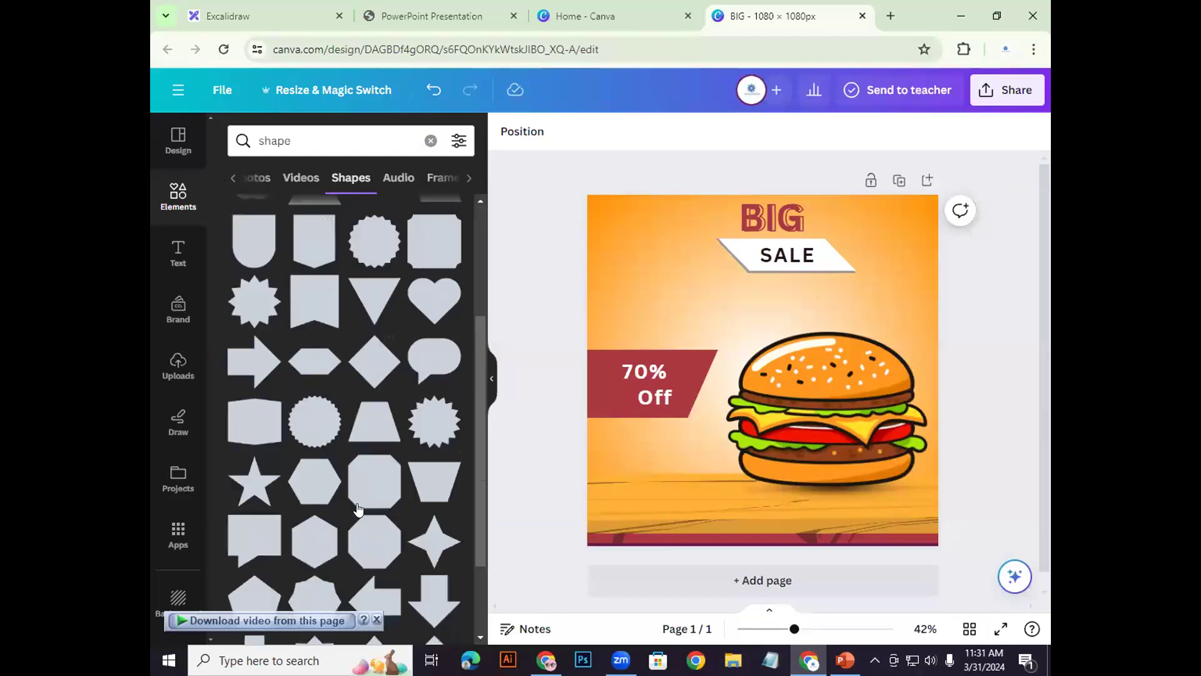
scroll(360, 260, up, 4)
click(358, 259)
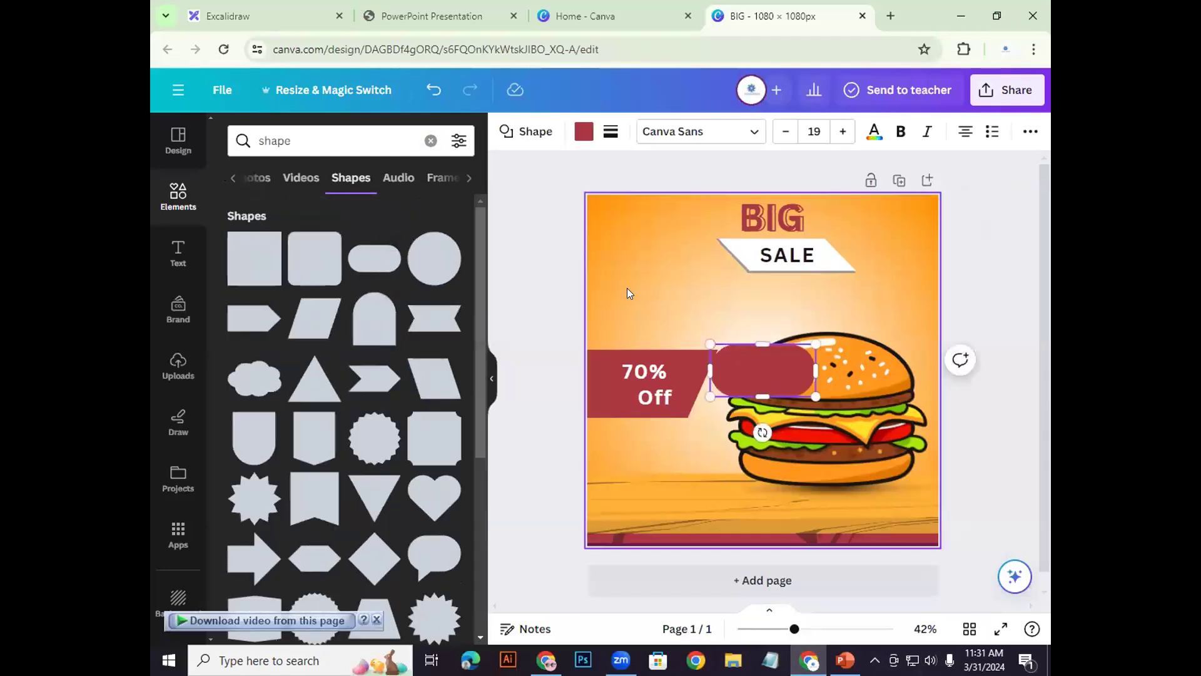
click(550, 292)
drag(765, 369, 678, 492)
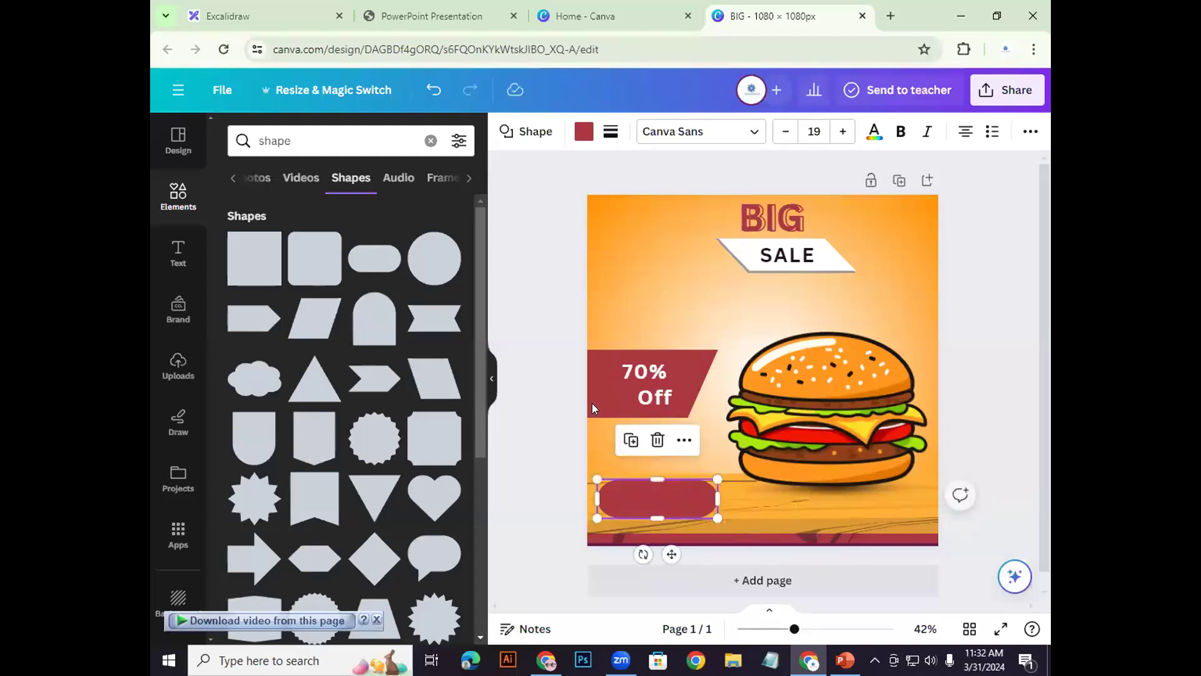
Step: Compare the pill-shaped button with the PowerPoint sample and fill it with white (#ffffff)
key(alt+Tab)
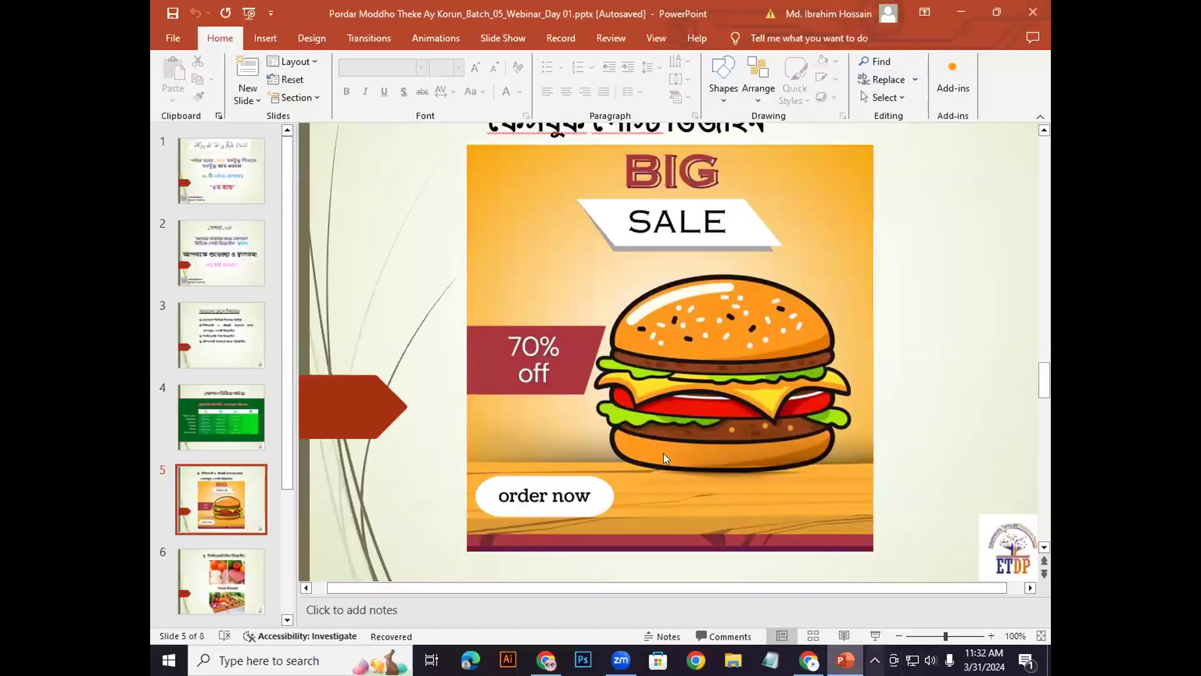
key(alt+Tab)
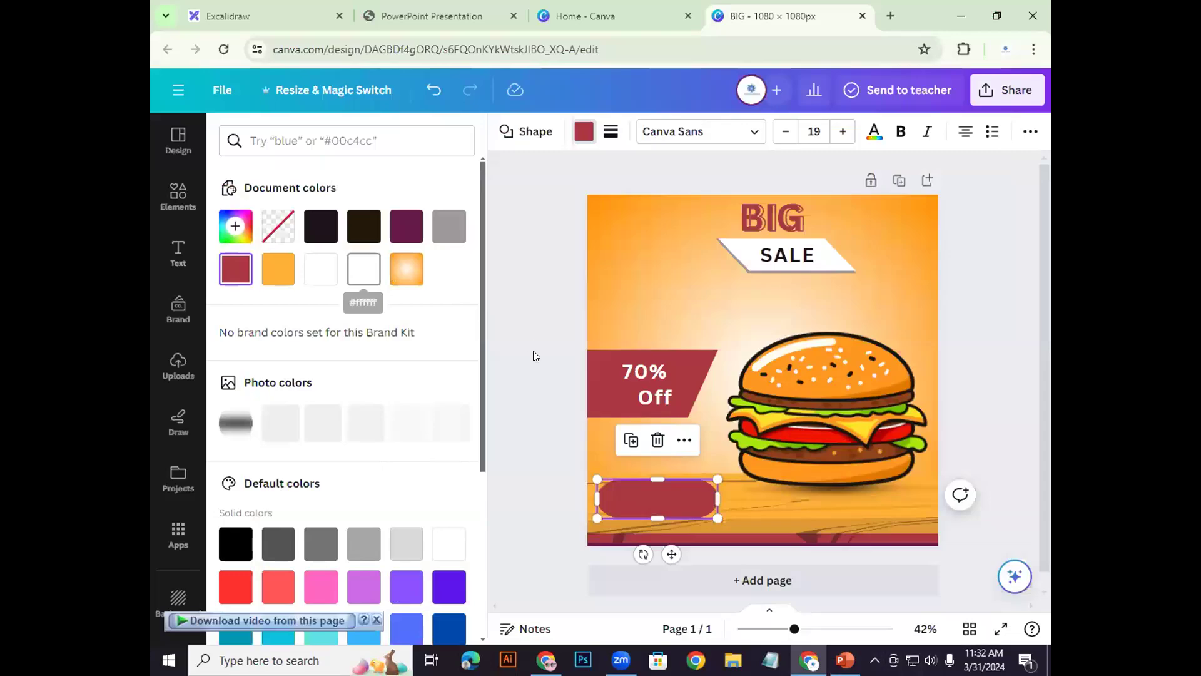
click(989, 469)
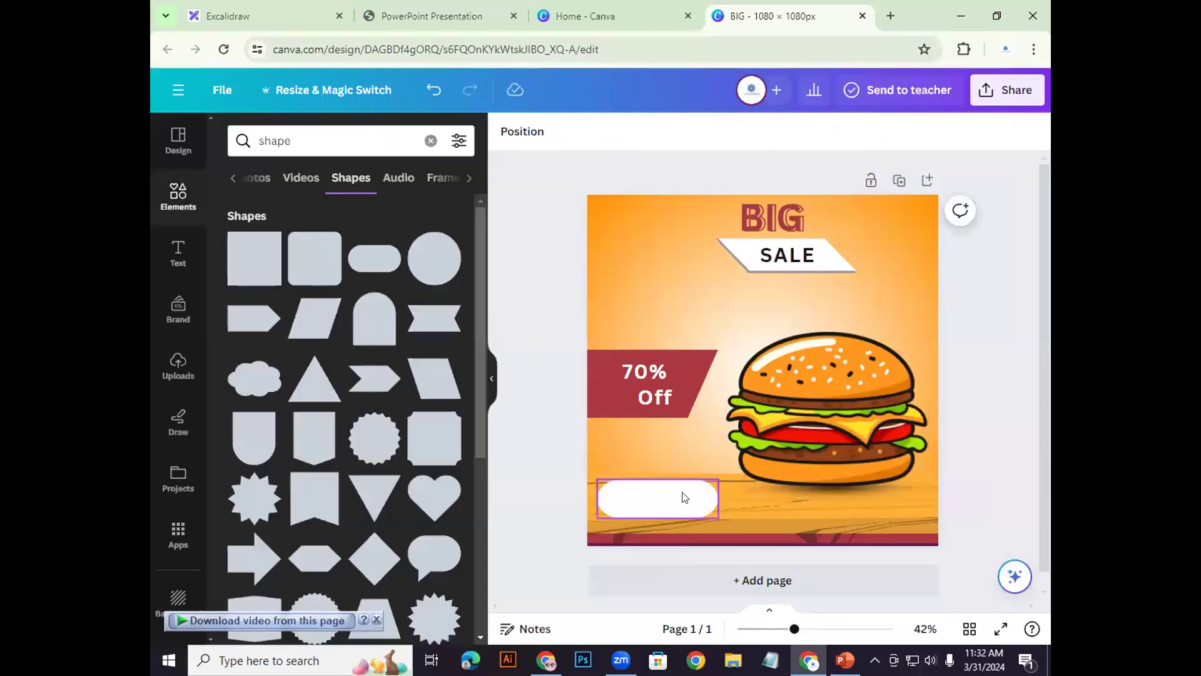
Step: Check the button wording in the PowerPoint sample and add a subheading text reading "Order Now" to the Canva poster
key(alt+Tab)
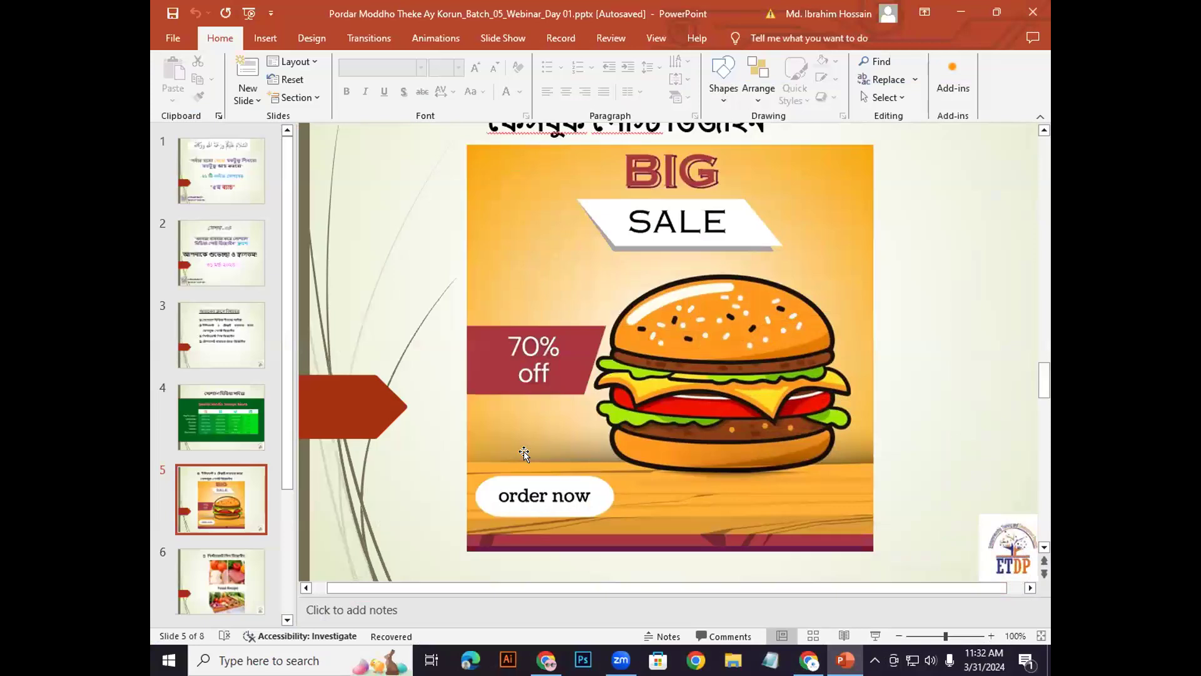
key(alt+Tab)
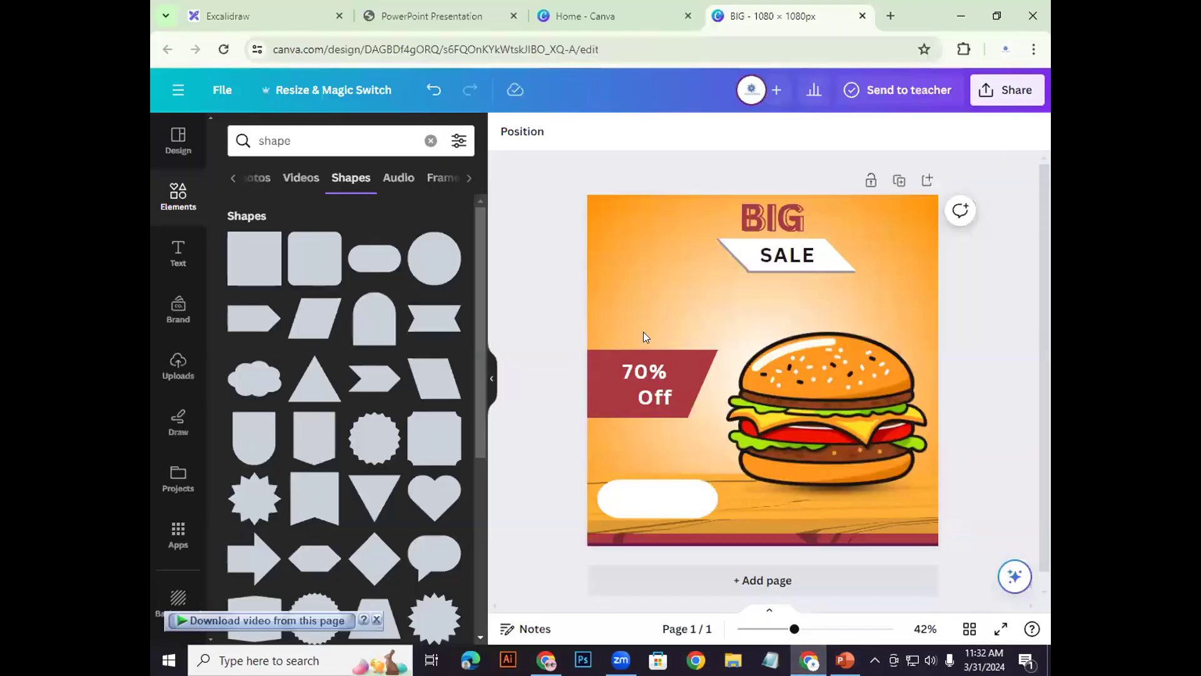
click(643, 377)
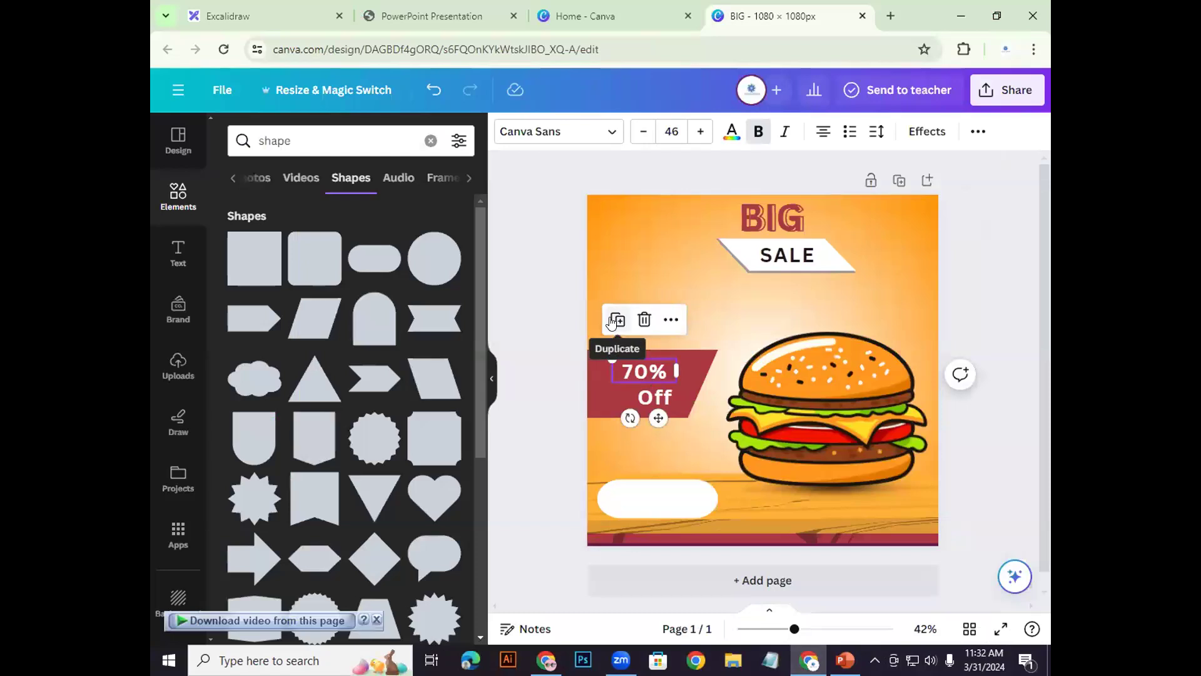
click(174, 253)
click(347, 320)
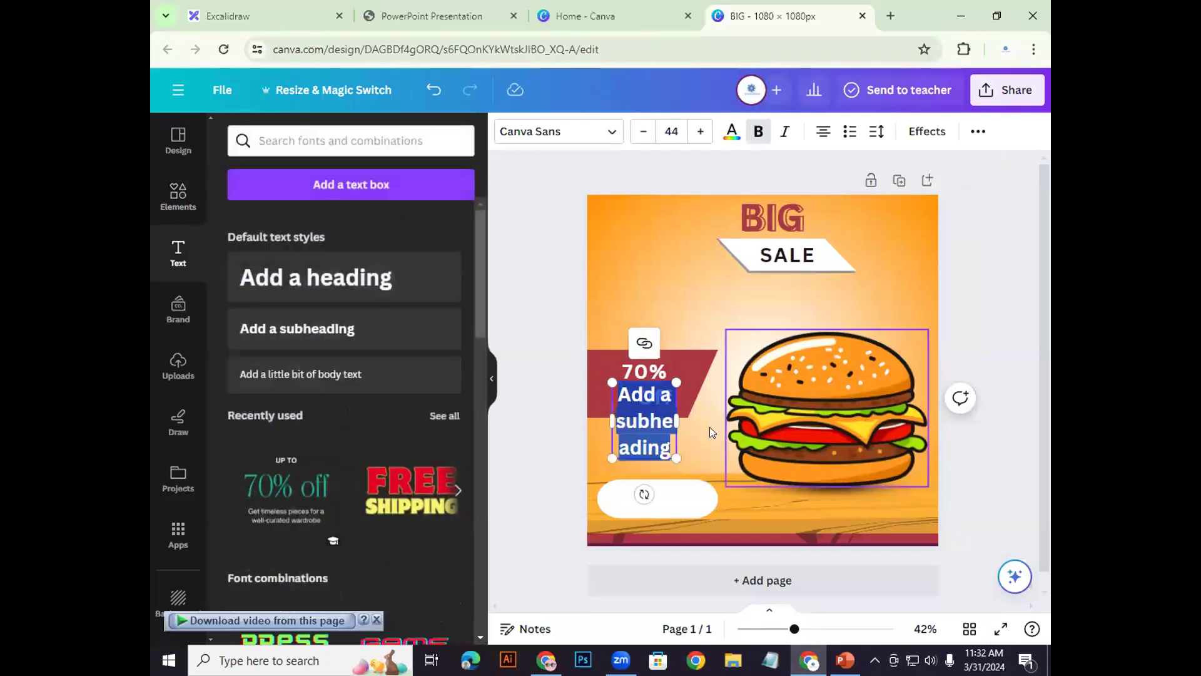
text(Off)
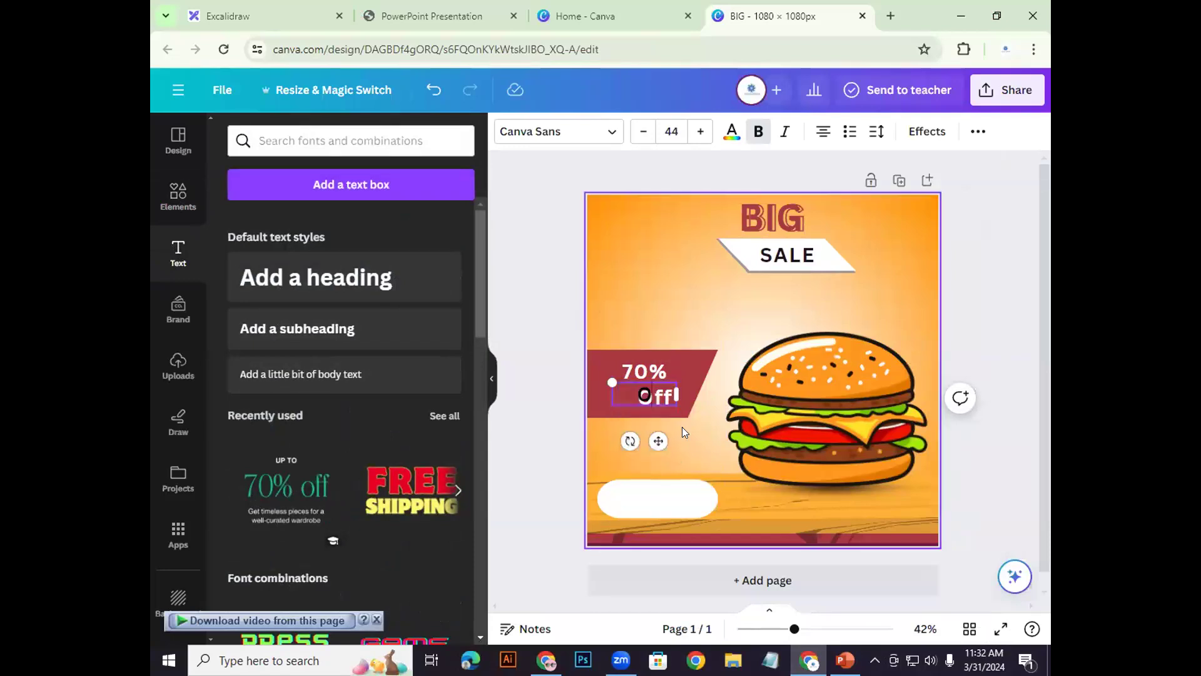
text(rder Now)
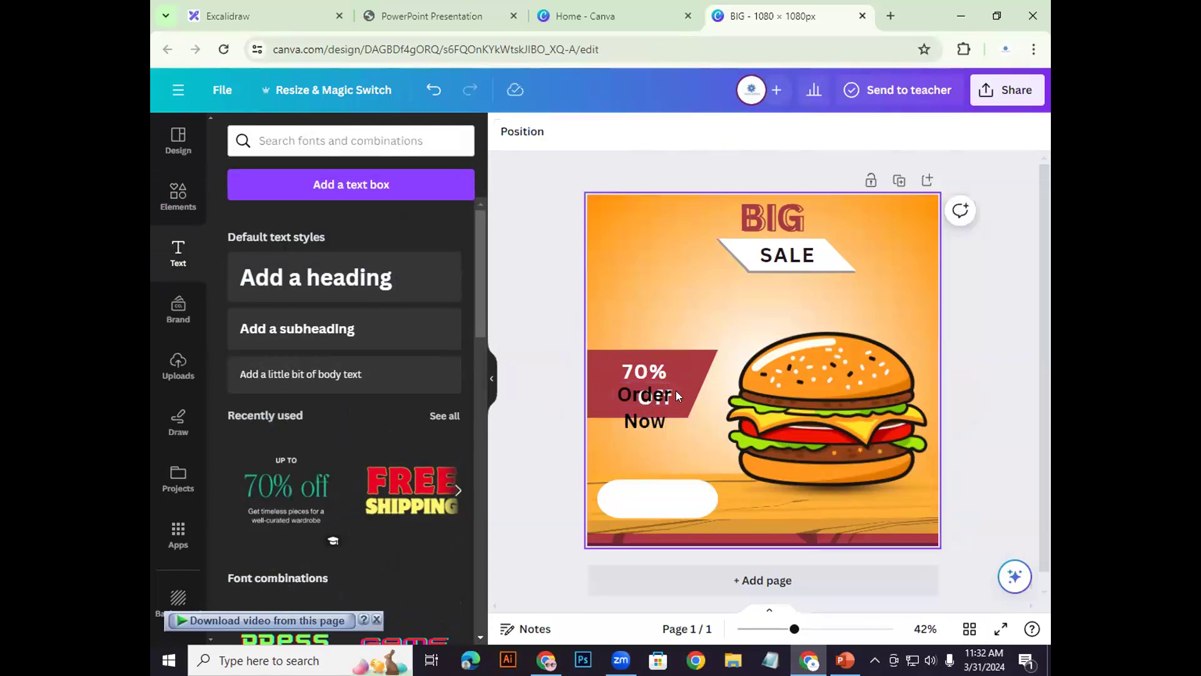
Step: Widen the "Order Now" text box so it fits on one line and center it on the white pill-shaped button
drag(675, 400, 670, 225)
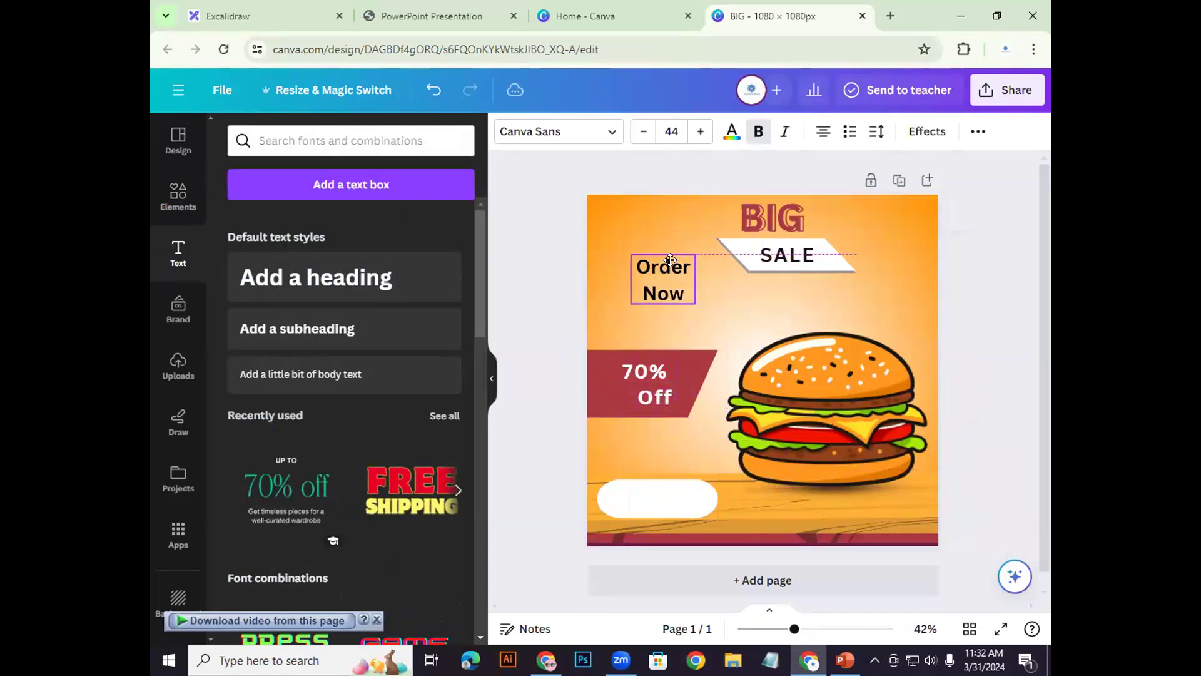
mouse_move(687, 272)
mouse_down()
mouse_move(740, 265)
mouse_move(658, 270)
mouse_move(670, 274)
mouse_up()
click(968, 331)
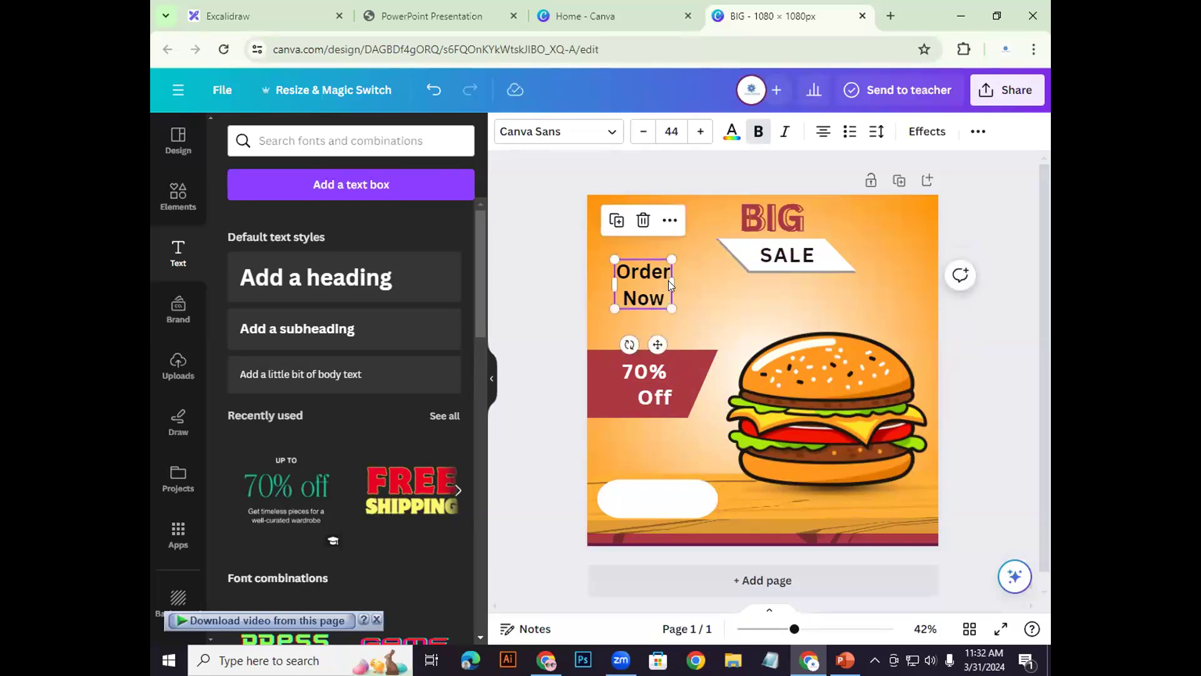
drag(685, 279, 729, 279)
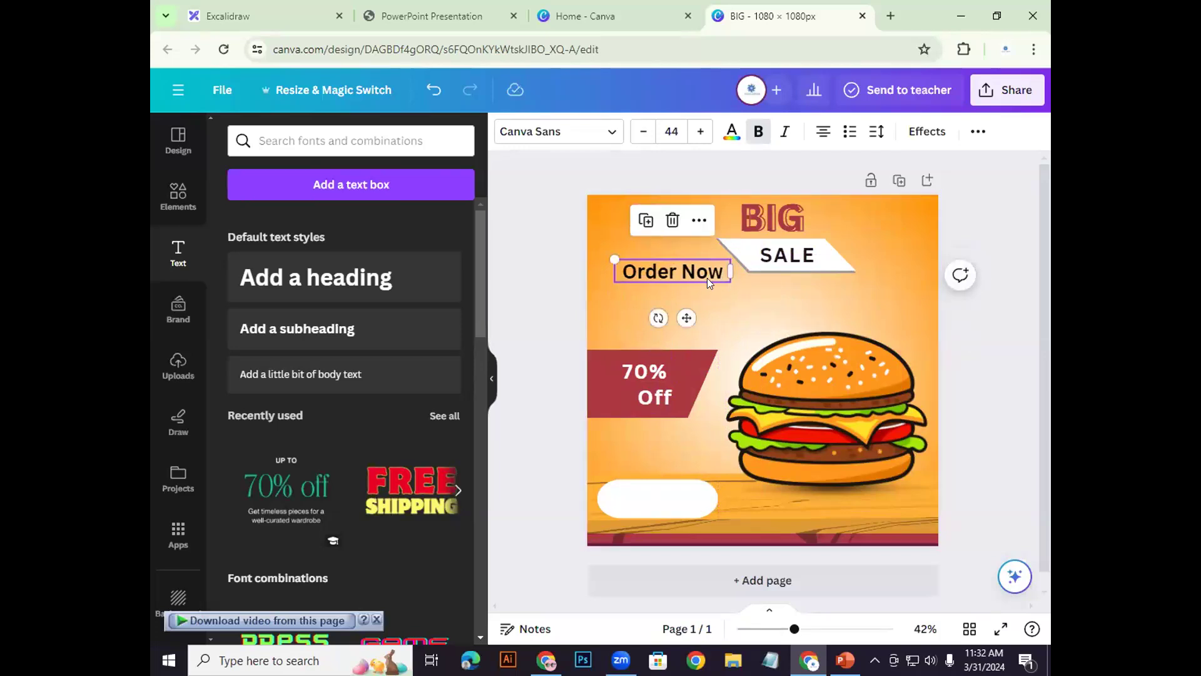
click(565, 300)
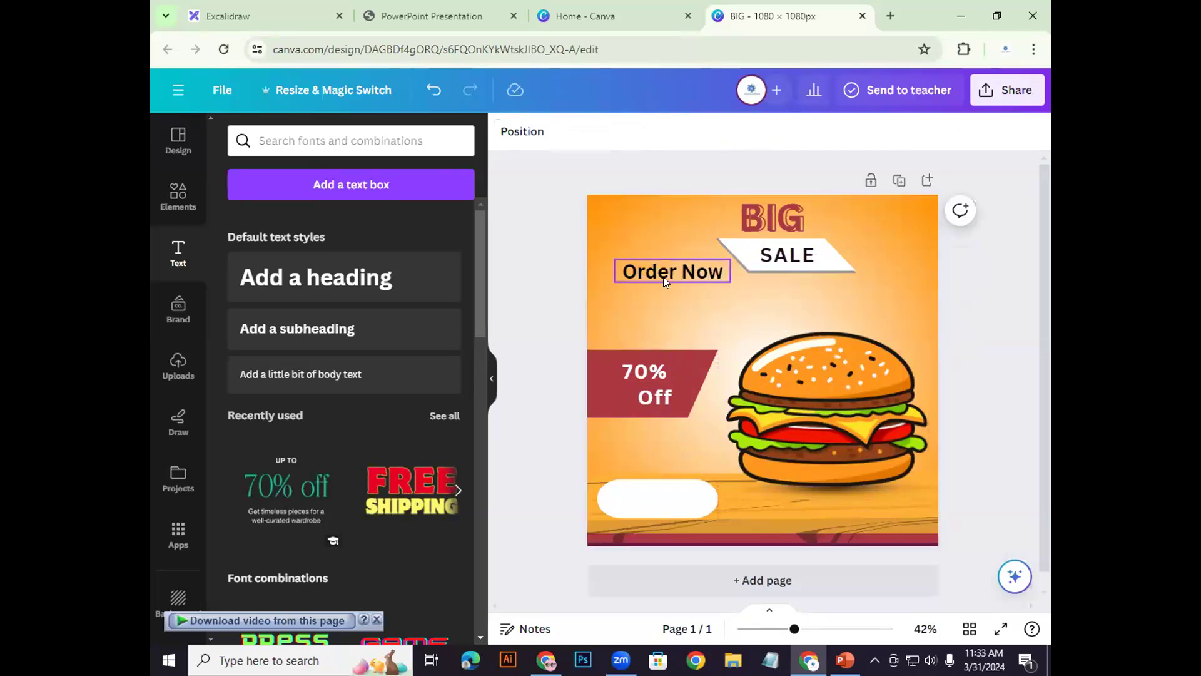
drag(664, 271, 661, 500)
click(996, 427)
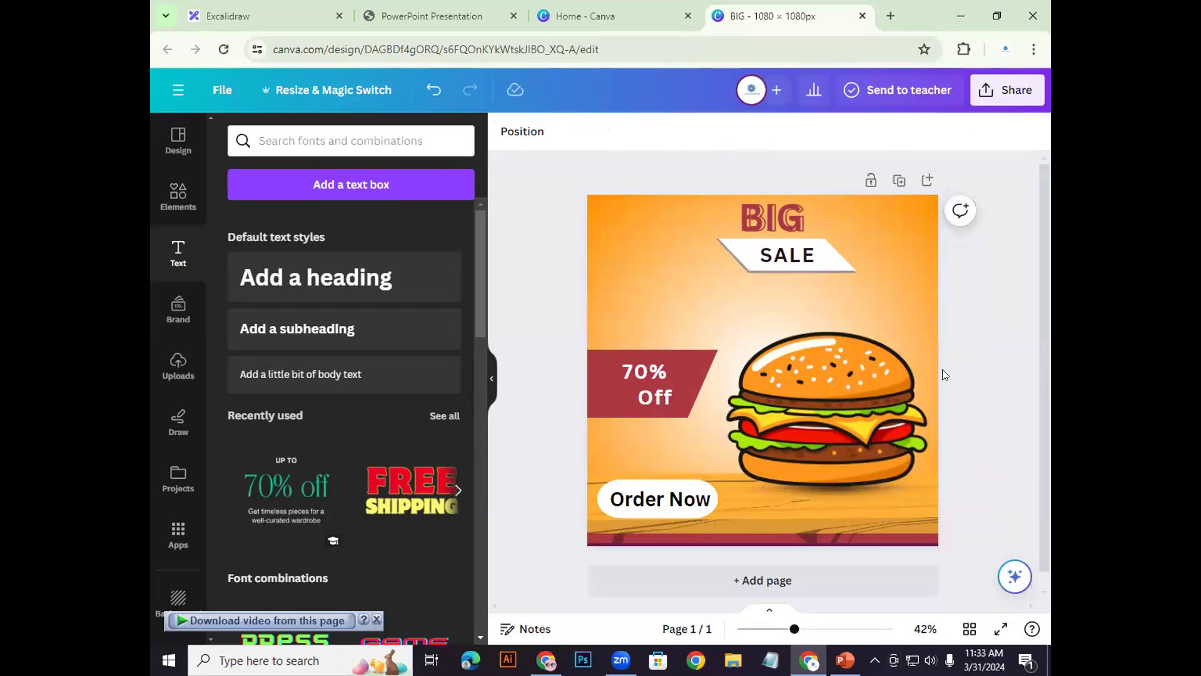
Step: Compare the poster with the burger sample in PowerPoint, then view the Food Recipe Pinterest pin sample on the following slide
click(844, 660)
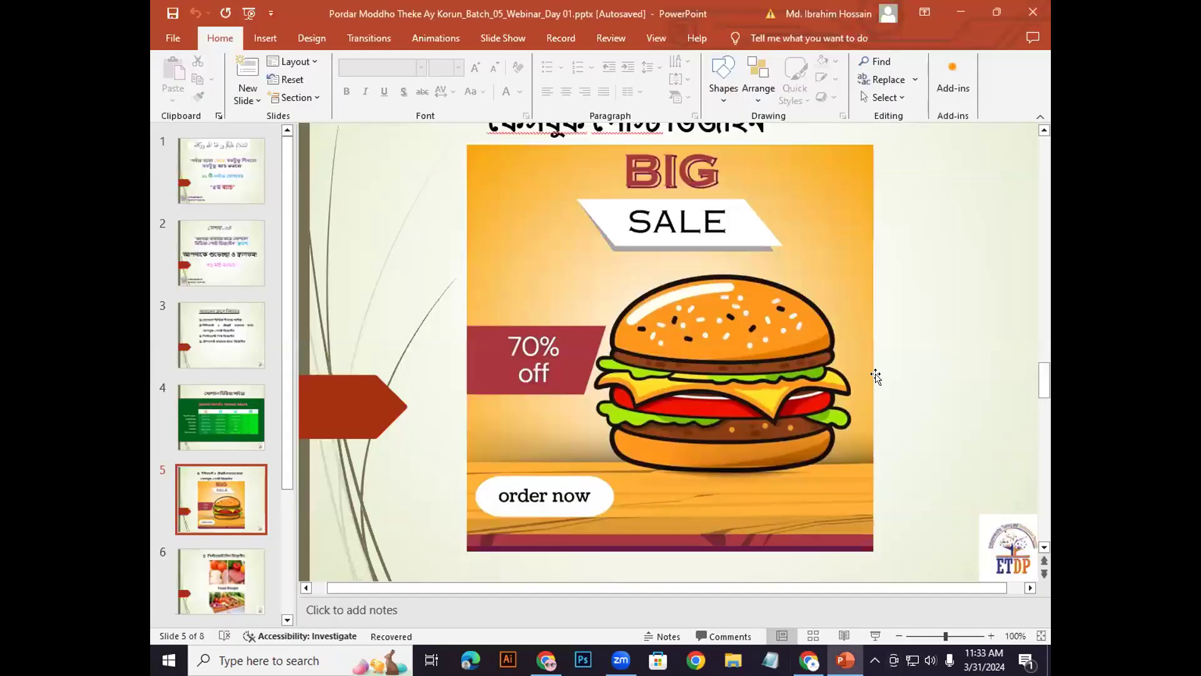
click(808, 658)
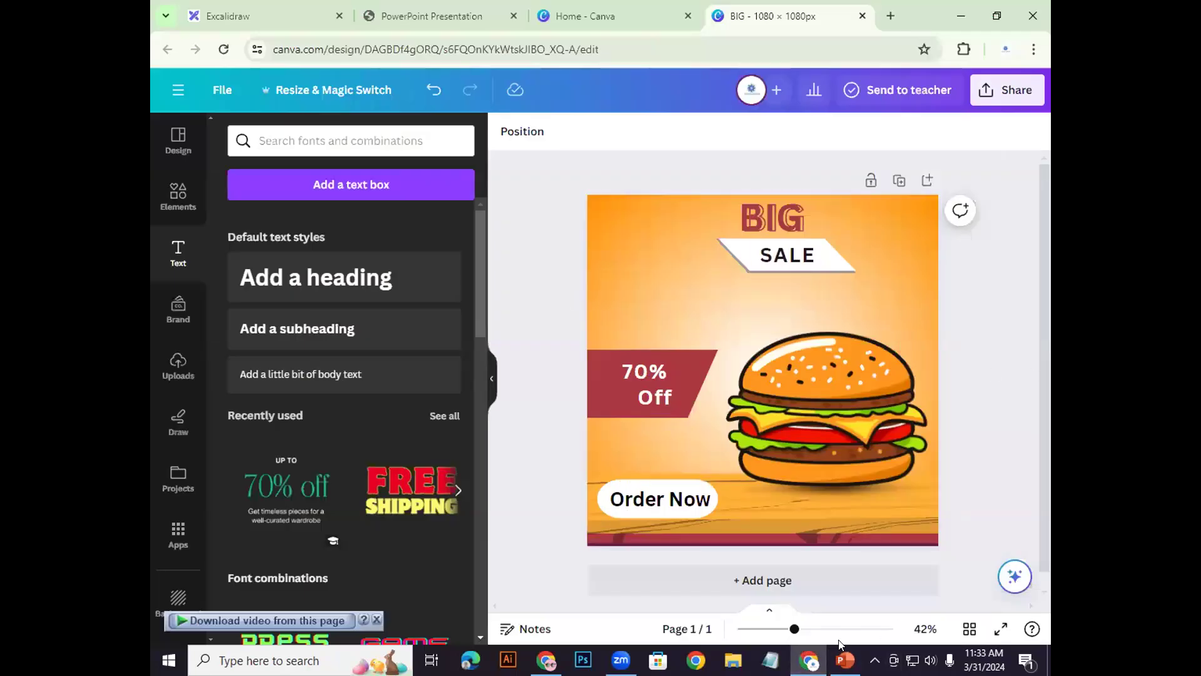
key(alt+Tab)
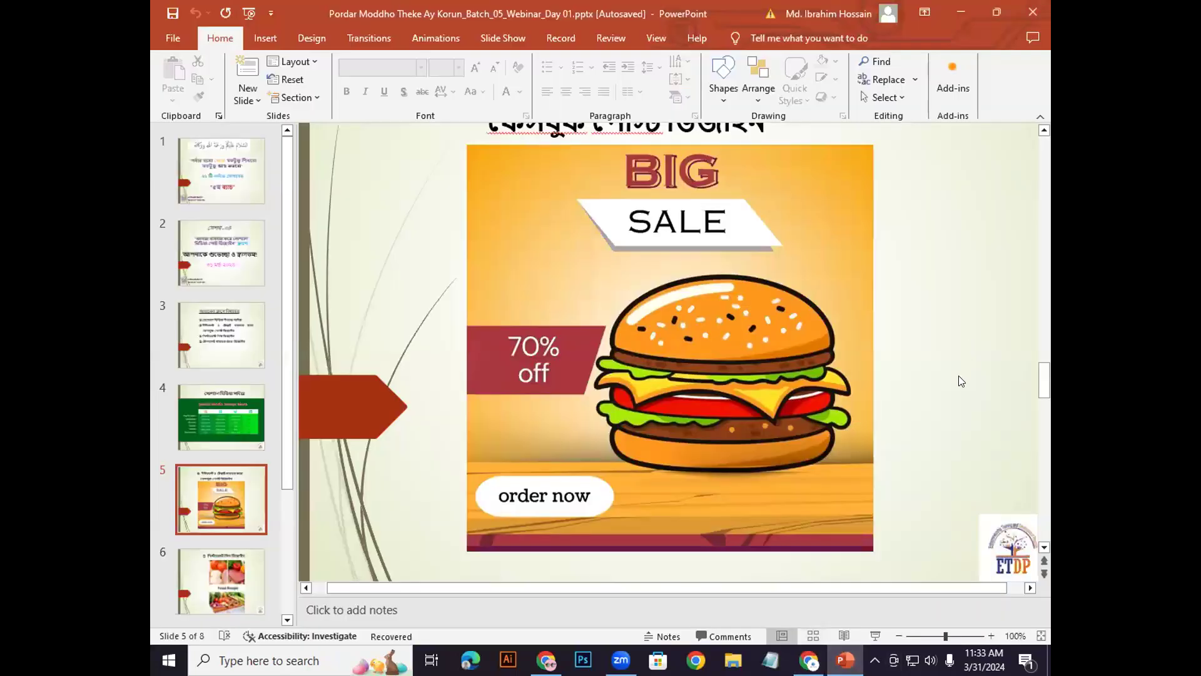
scroll(911, 306, up, 6)
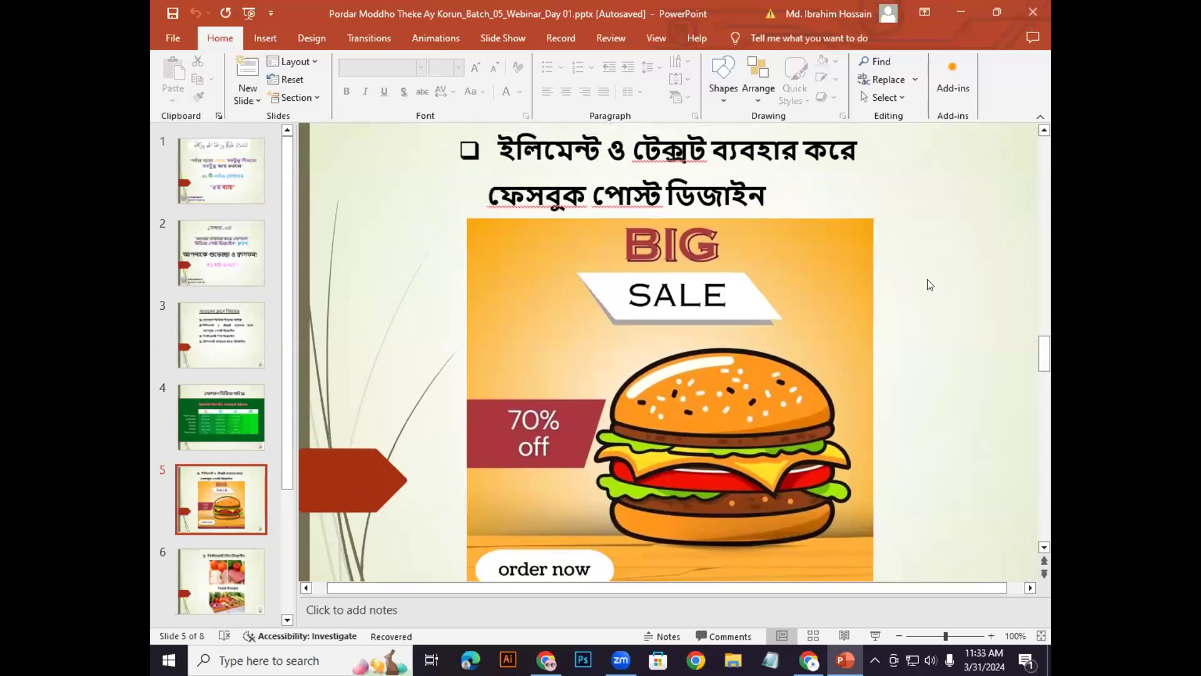
scroll(964, 415, down, 5)
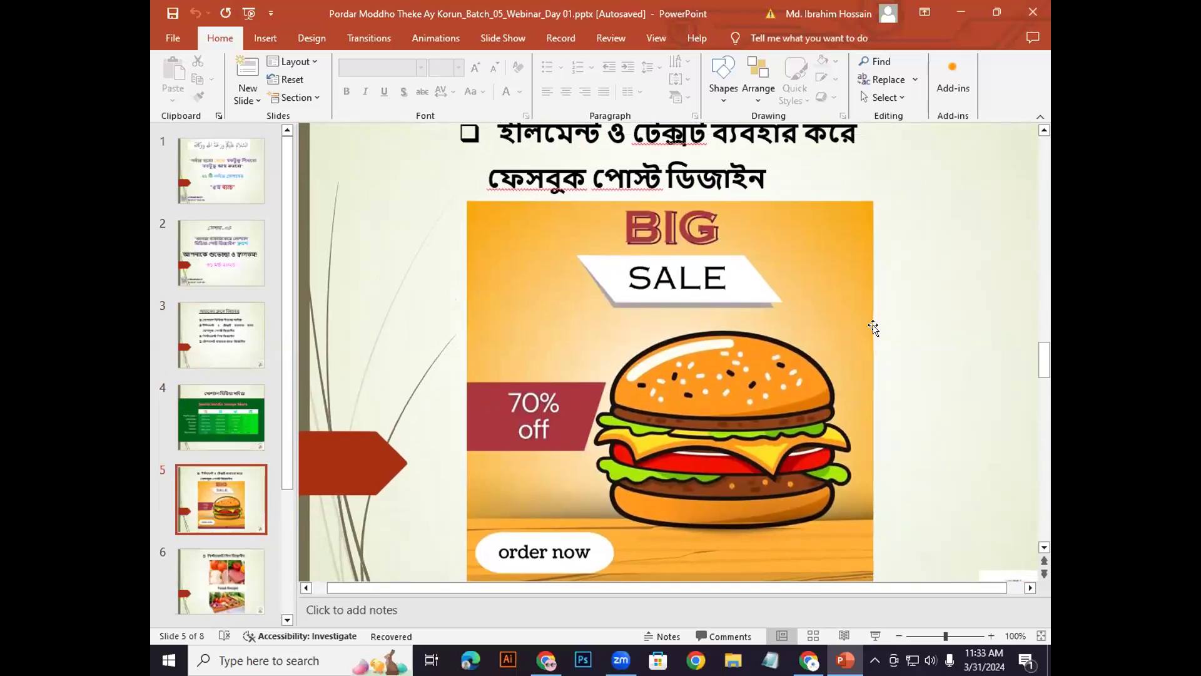
scroll(816, 277, down, 3)
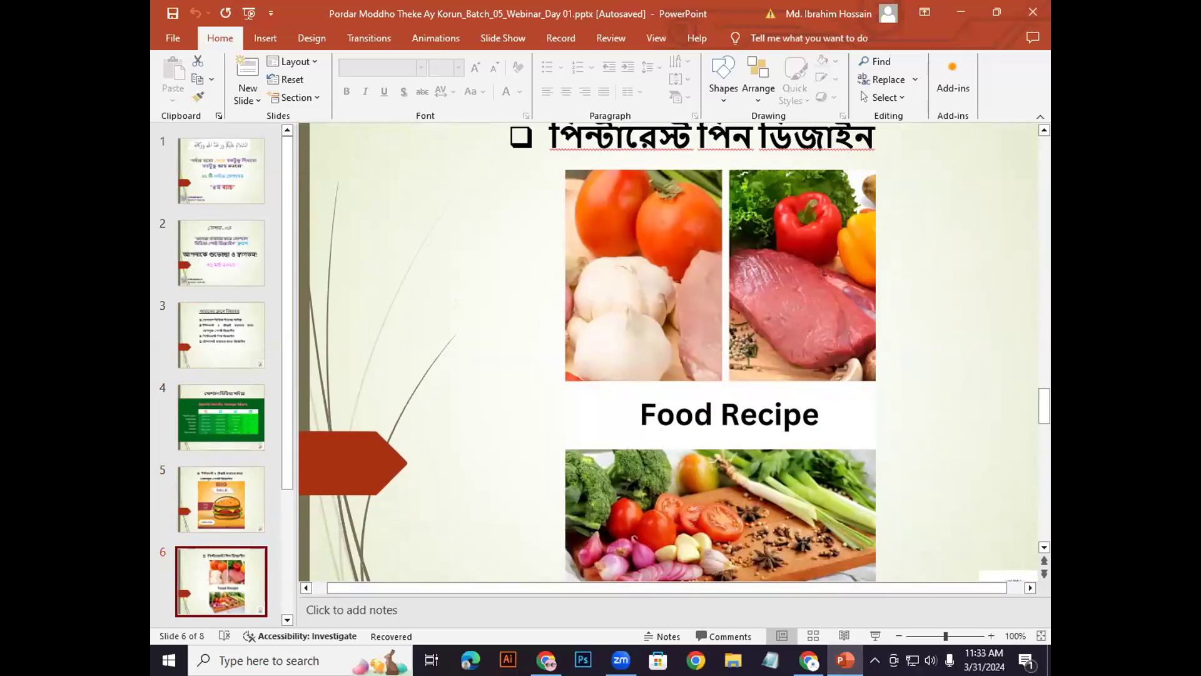
Step: Switch back to Canva, return to its home page and open the choices for a new design
click(809, 660)
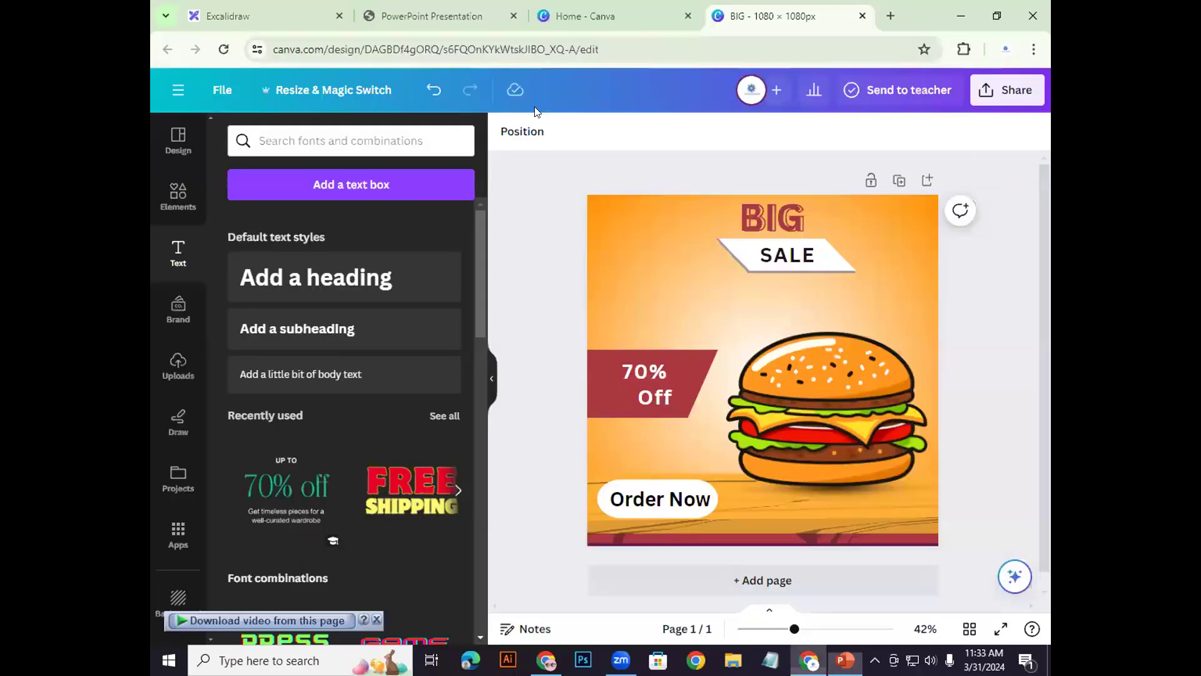
click(175, 140)
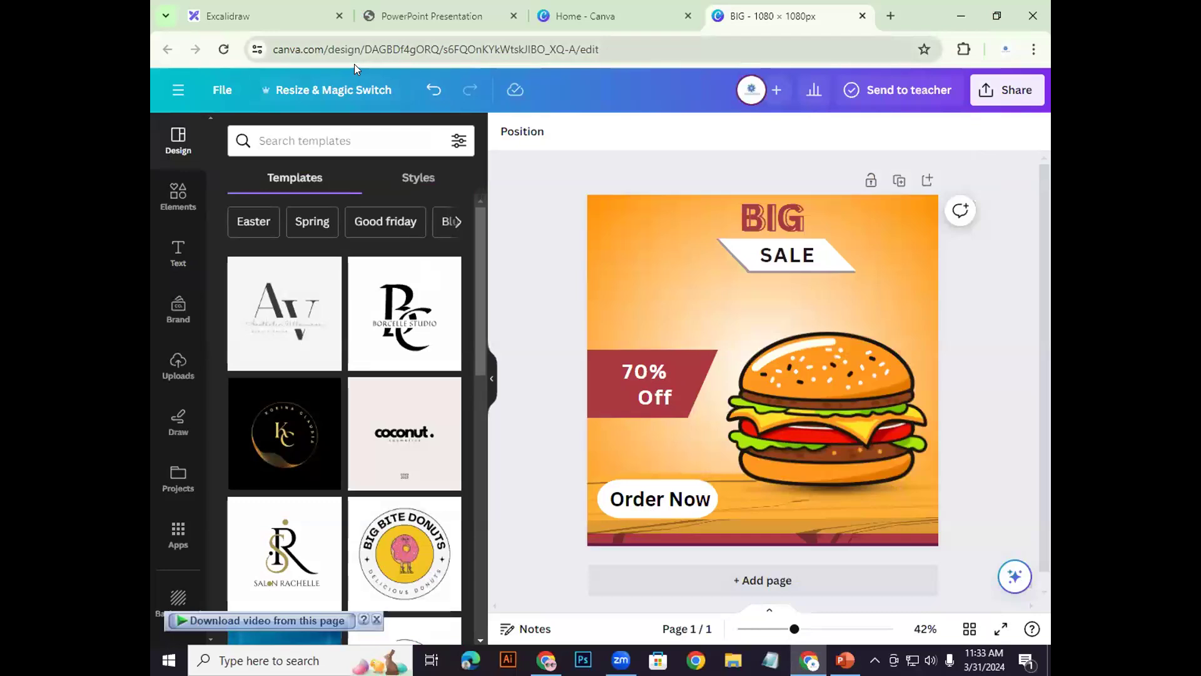
drag(324, 49, 599, 50)
key(BackSpace)
key(Return)
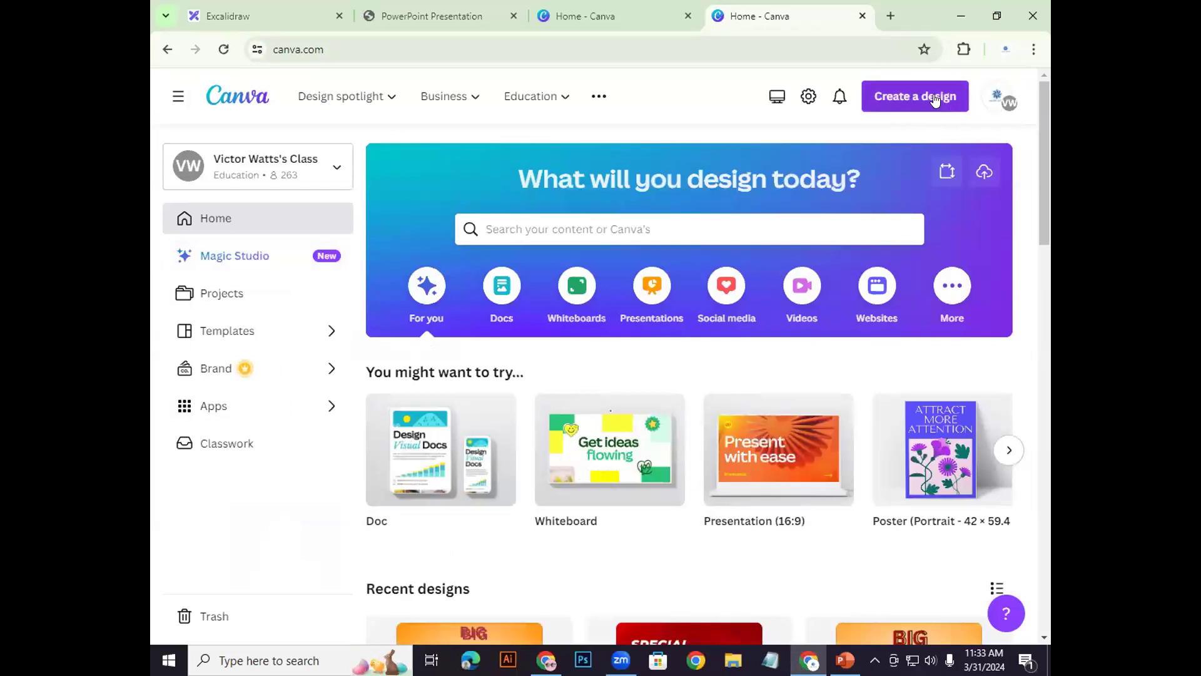
click(912, 102)
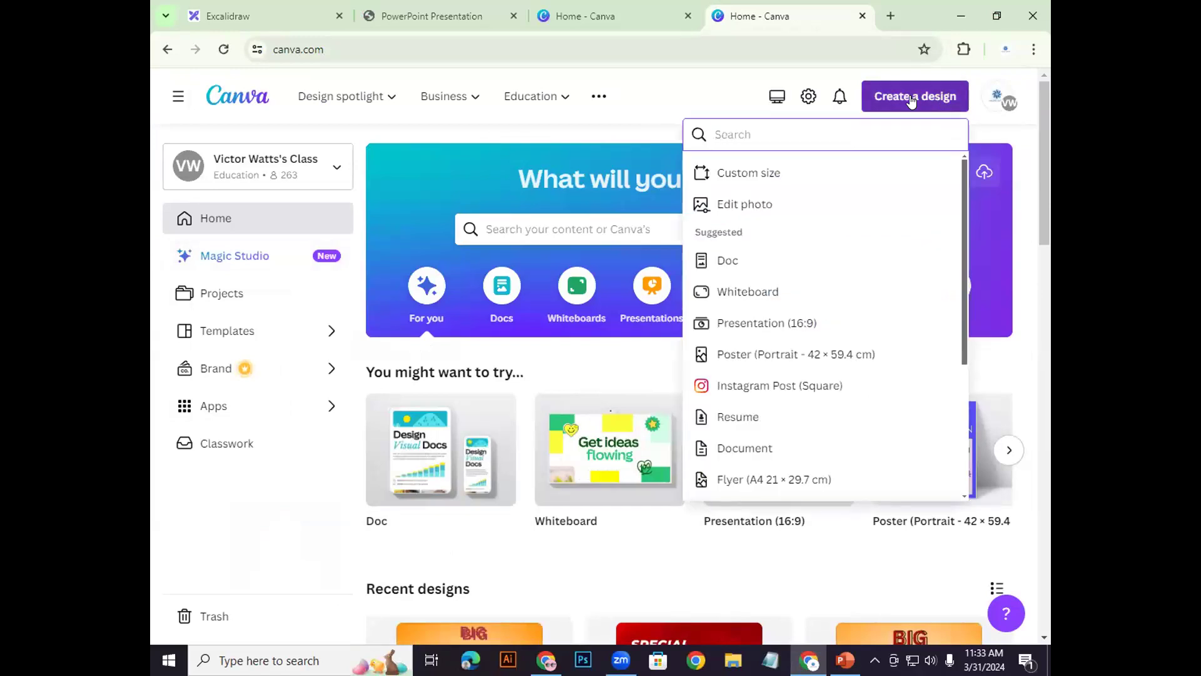
text(fa)
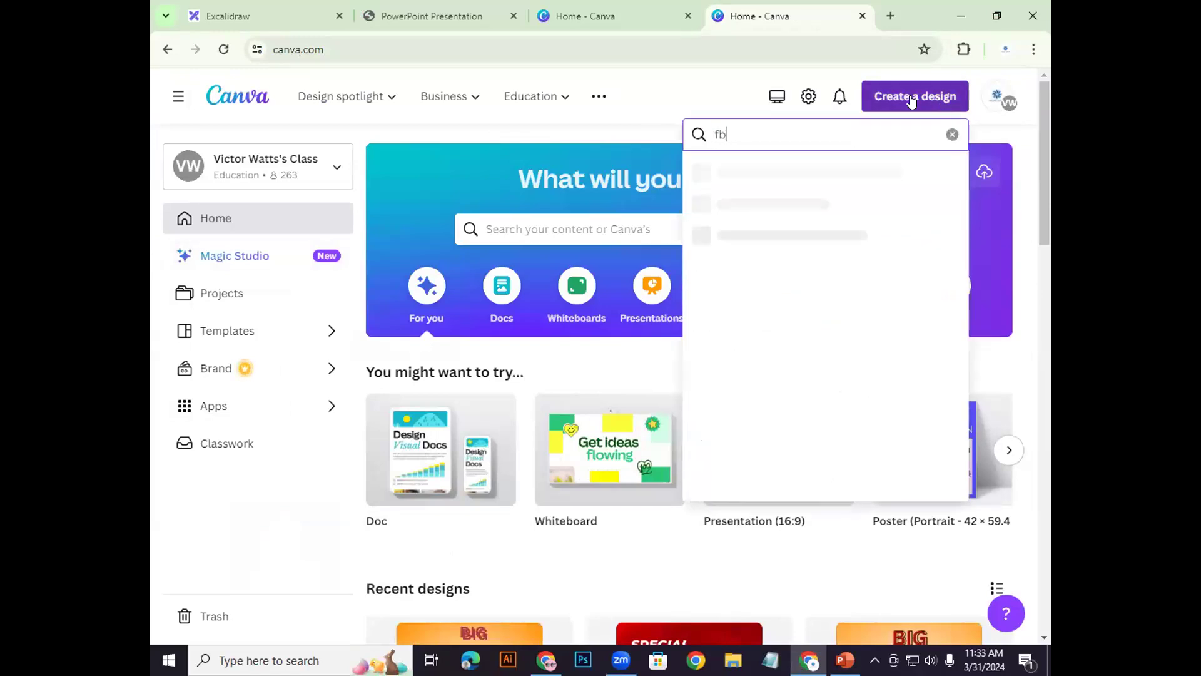
key(BackSpace)
key(BackSpace)
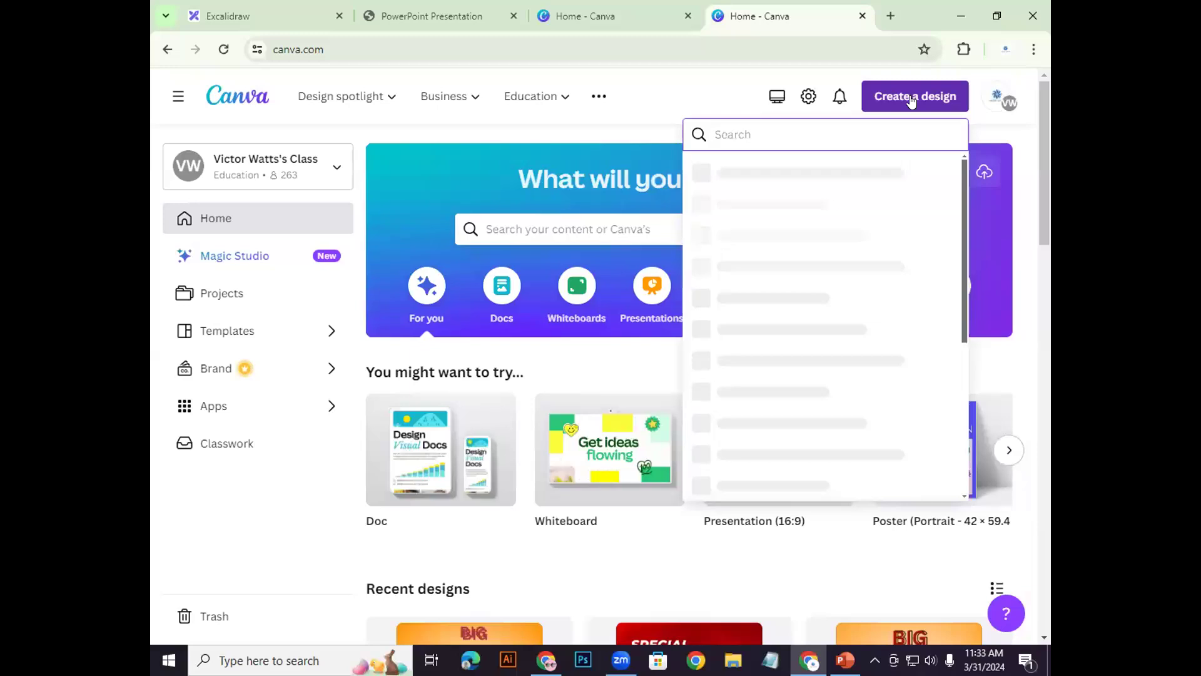
Step: Search the design types for "pi" and create a blank Pinterest Pin design of 1000 × 1500 px
text(pl)
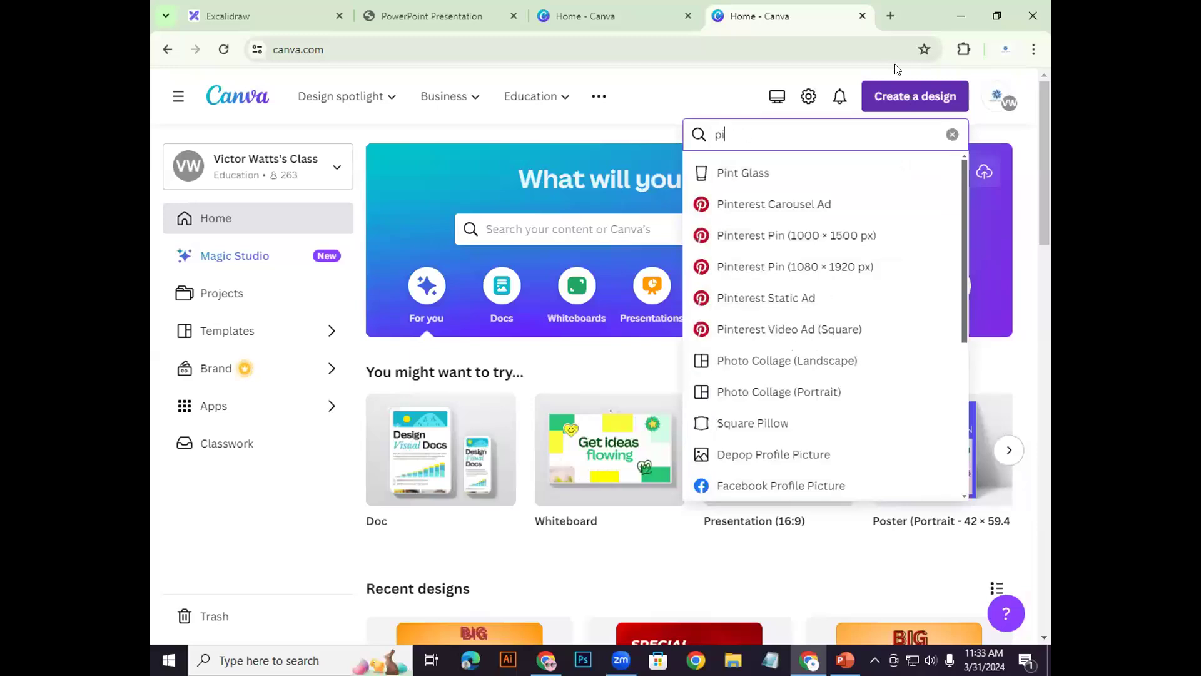
scroll(839, 459, down, 3)
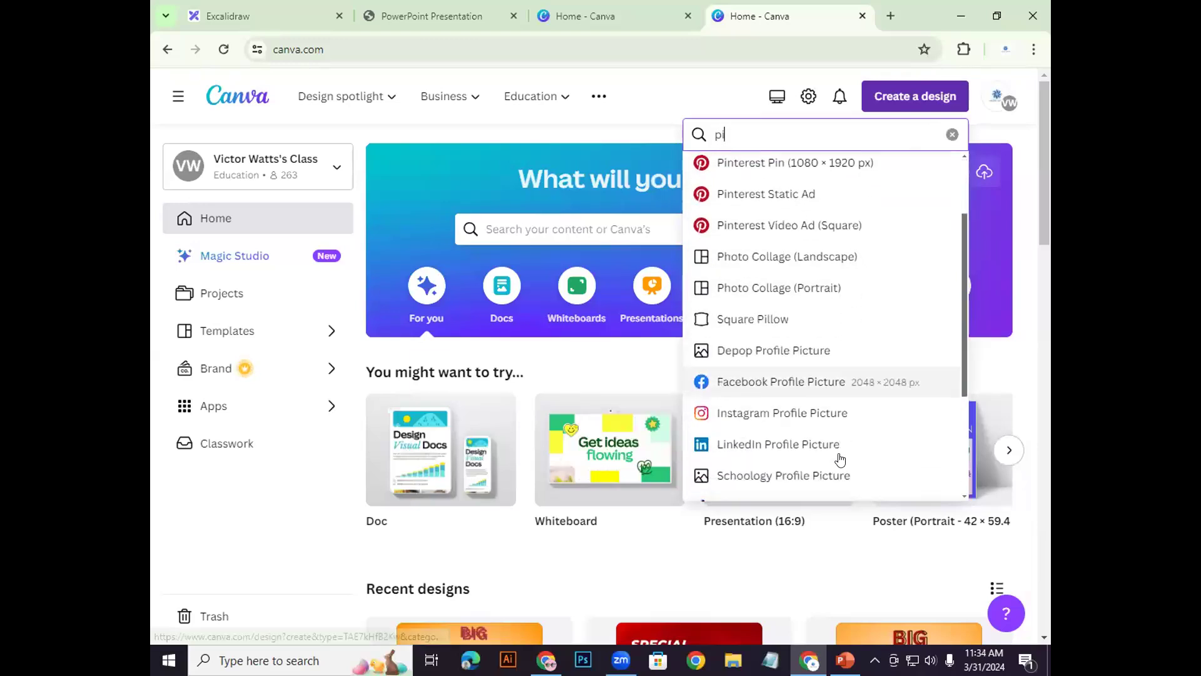
scroll(836, 451, up, 3)
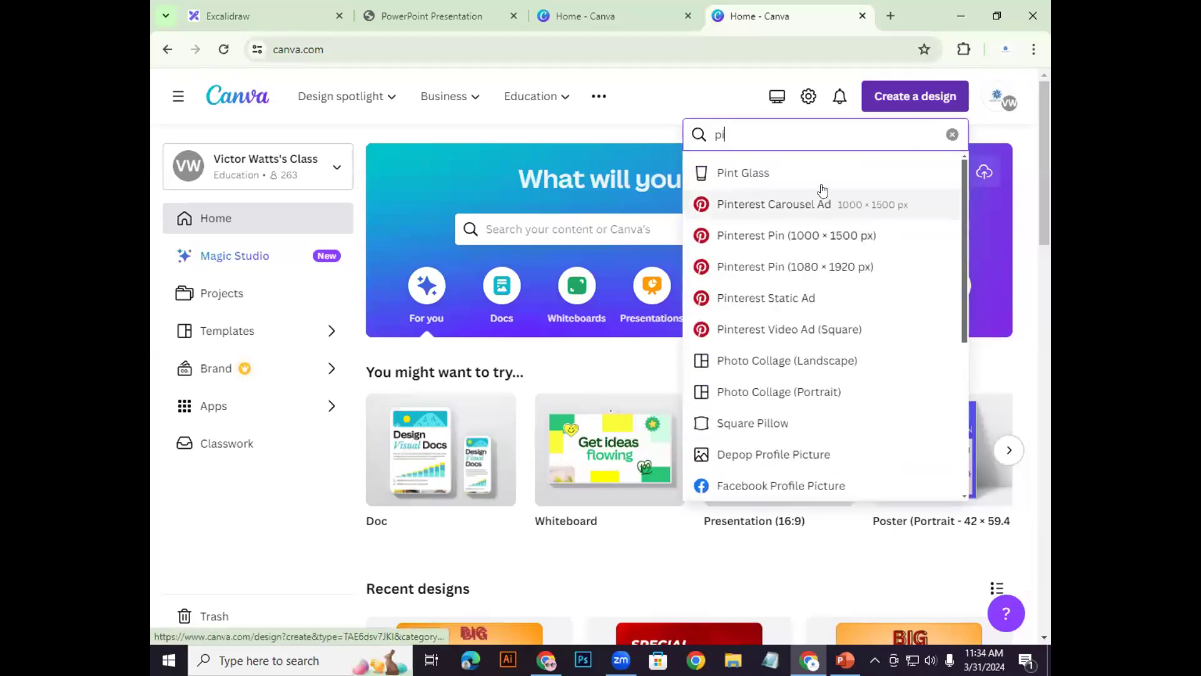
click(749, 241)
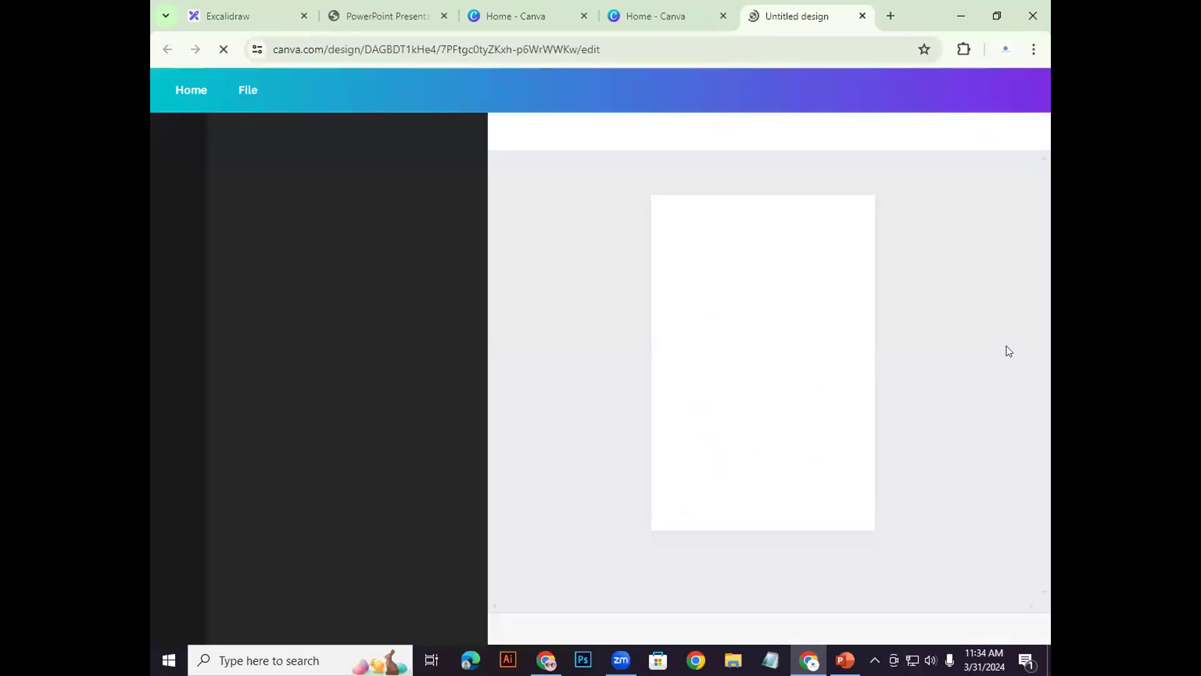
Step: Switch to PowerPoint, examine the layout of the Food Recipe Pinterest pin sample, and return to the blank pin in Canva
click(726, 344)
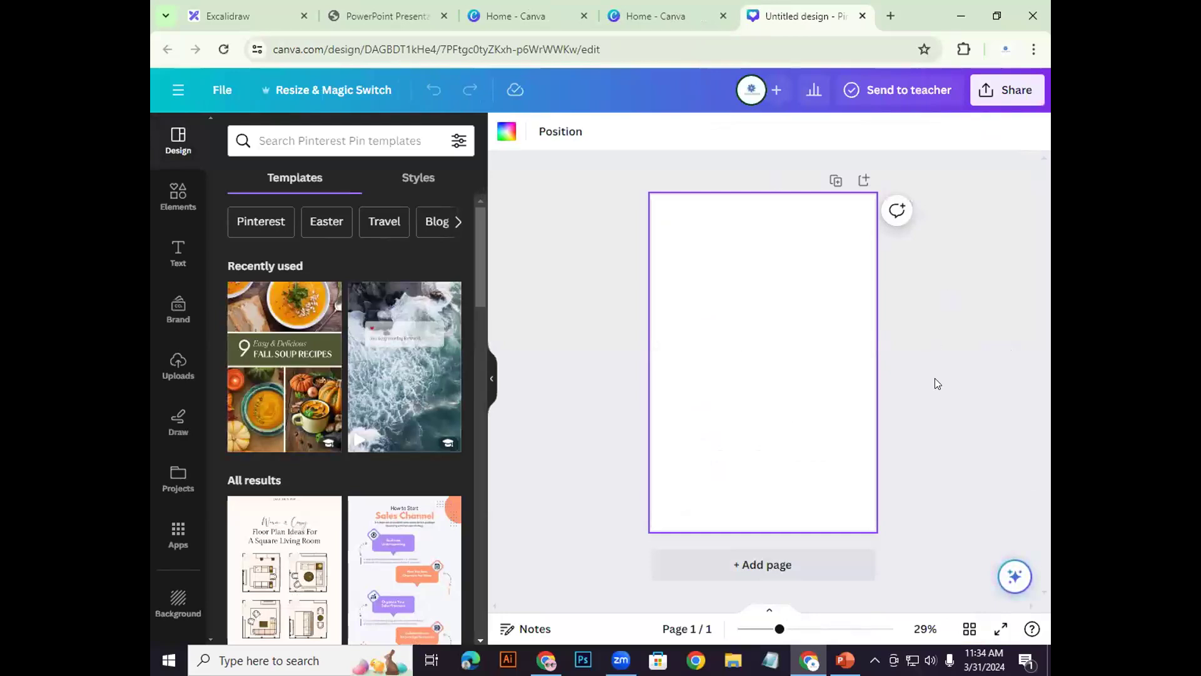
click(845, 660)
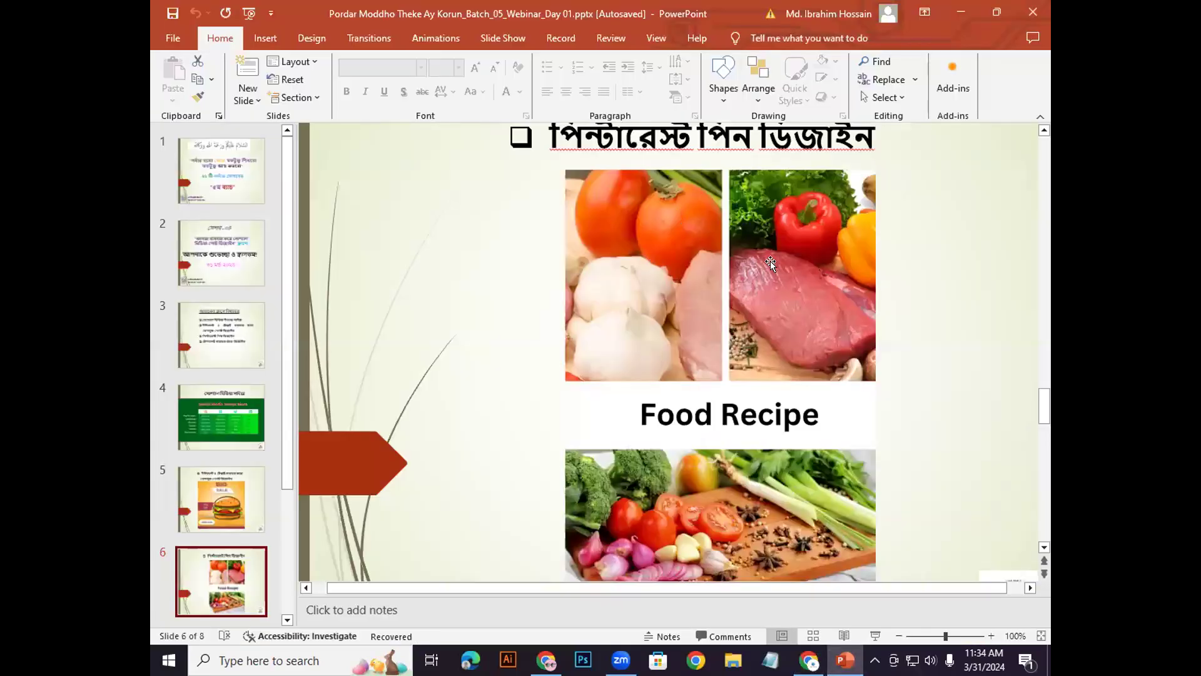
scroll(934, 390, down, 5)
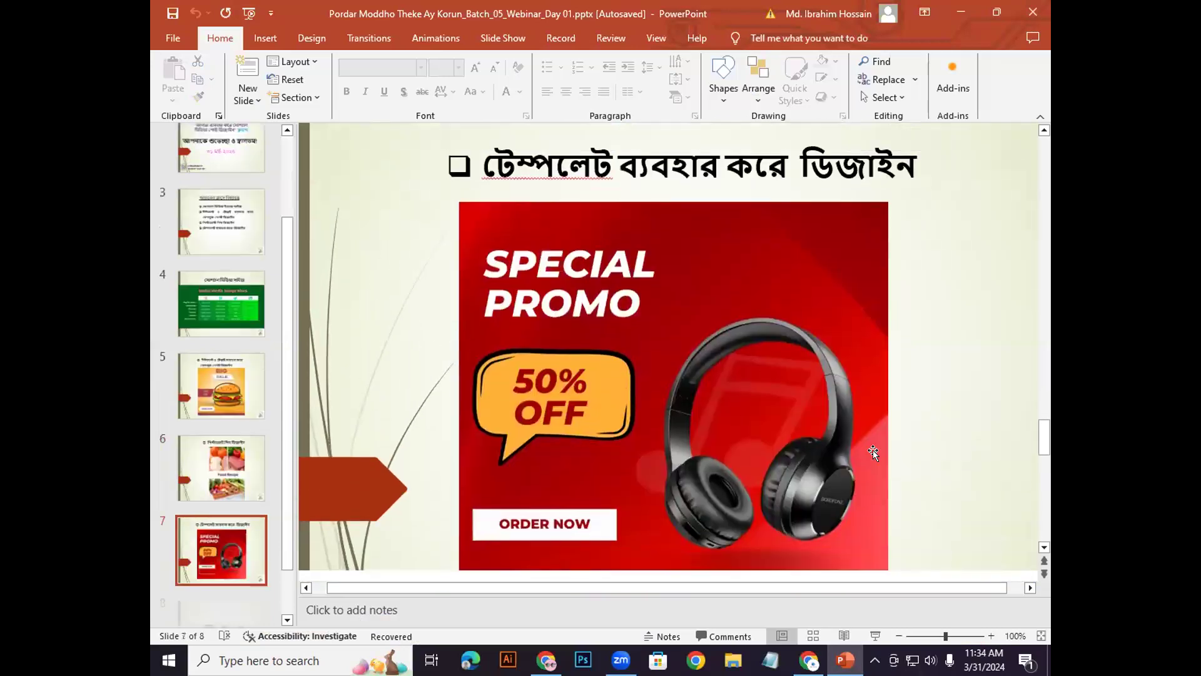
scroll(875, 454, up, 4)
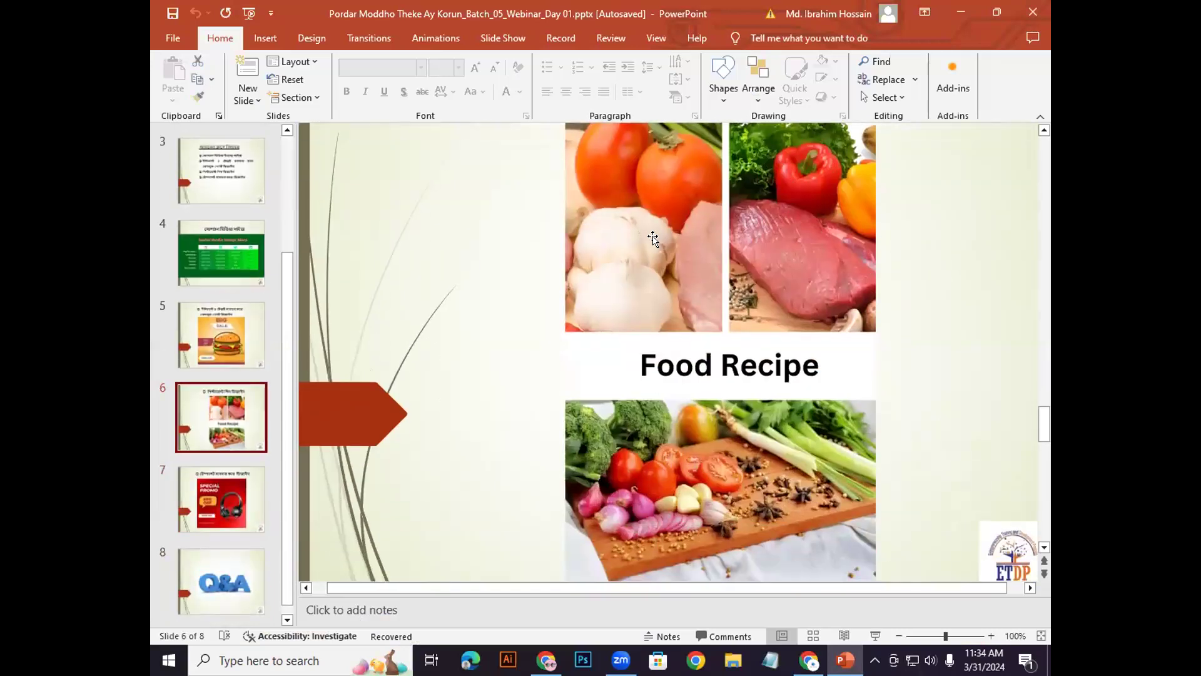
click(626, 209)
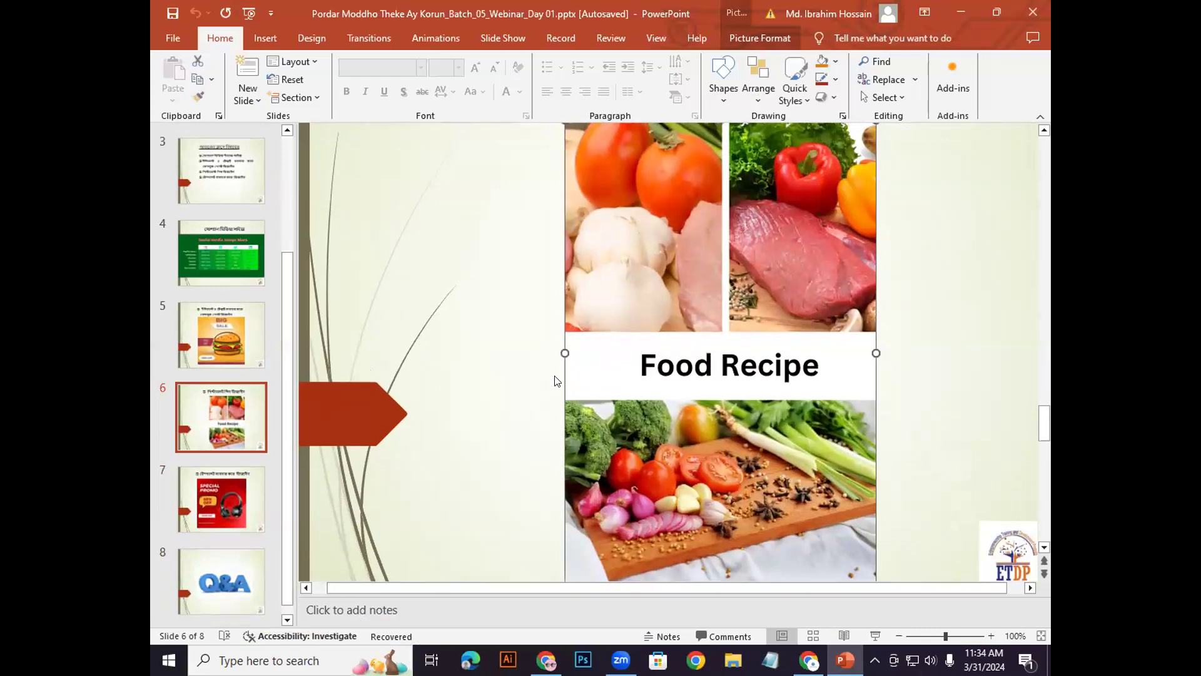
click(809, 660)
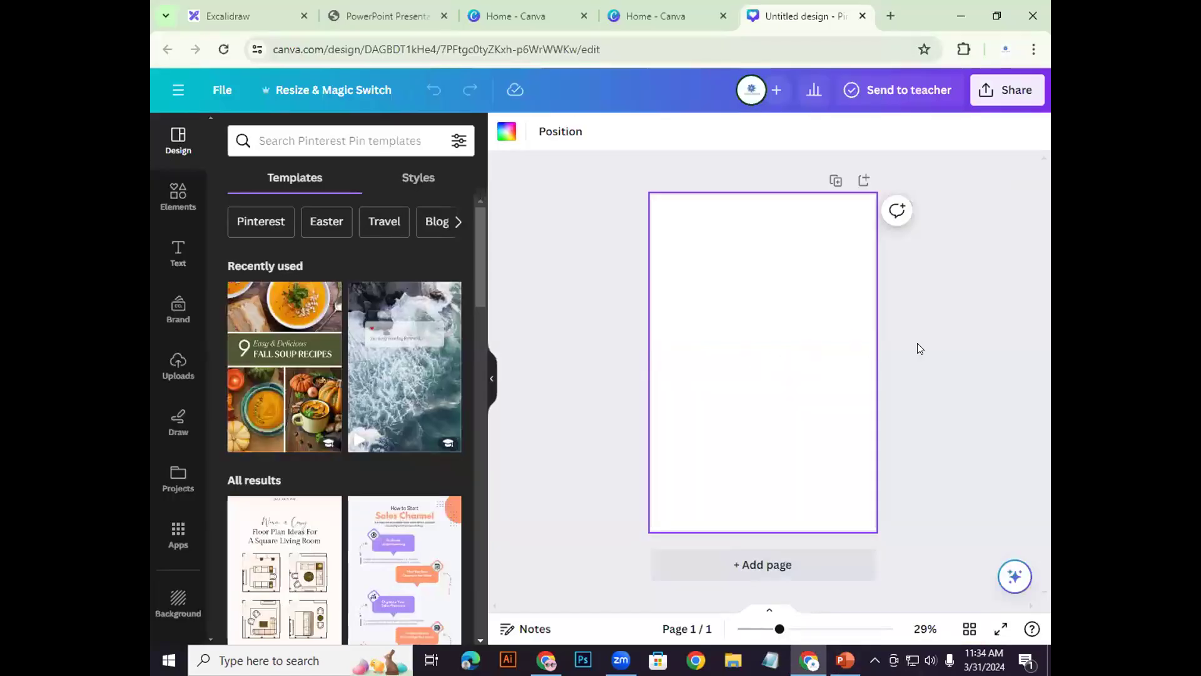
Step: Browse the elements to the full frame collection and add the basic square frame to the page
click(181, 191)
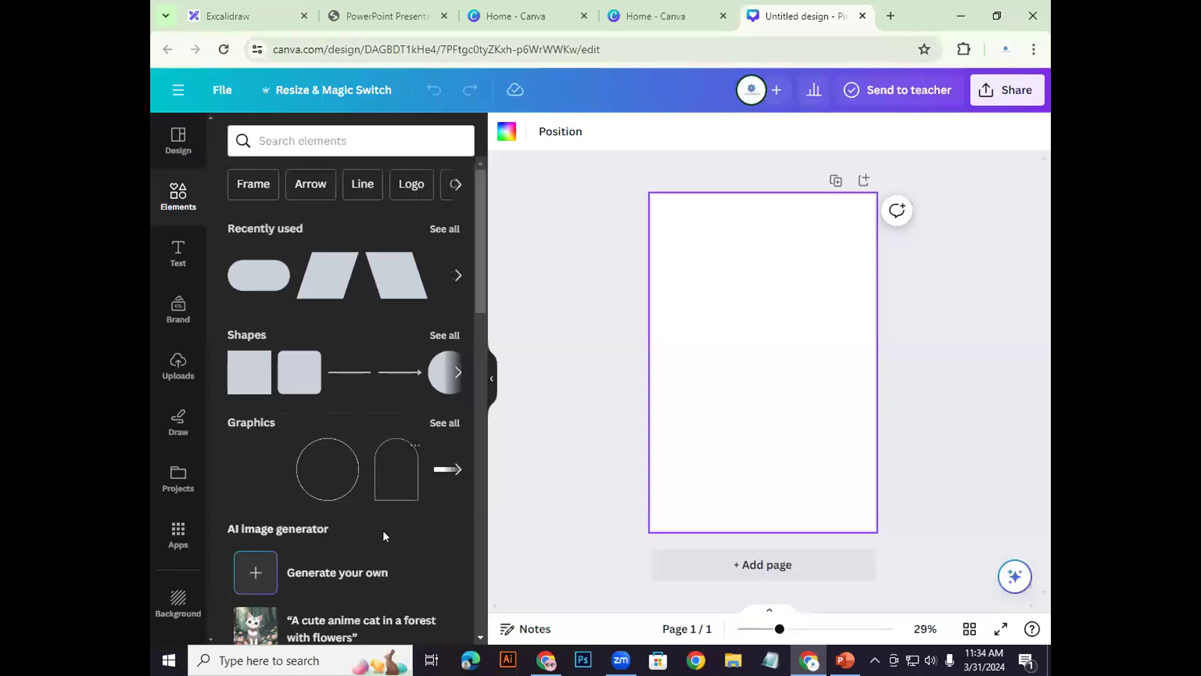
scroll(383, 529, down, 15)
scroll(410, 522, down, 3)
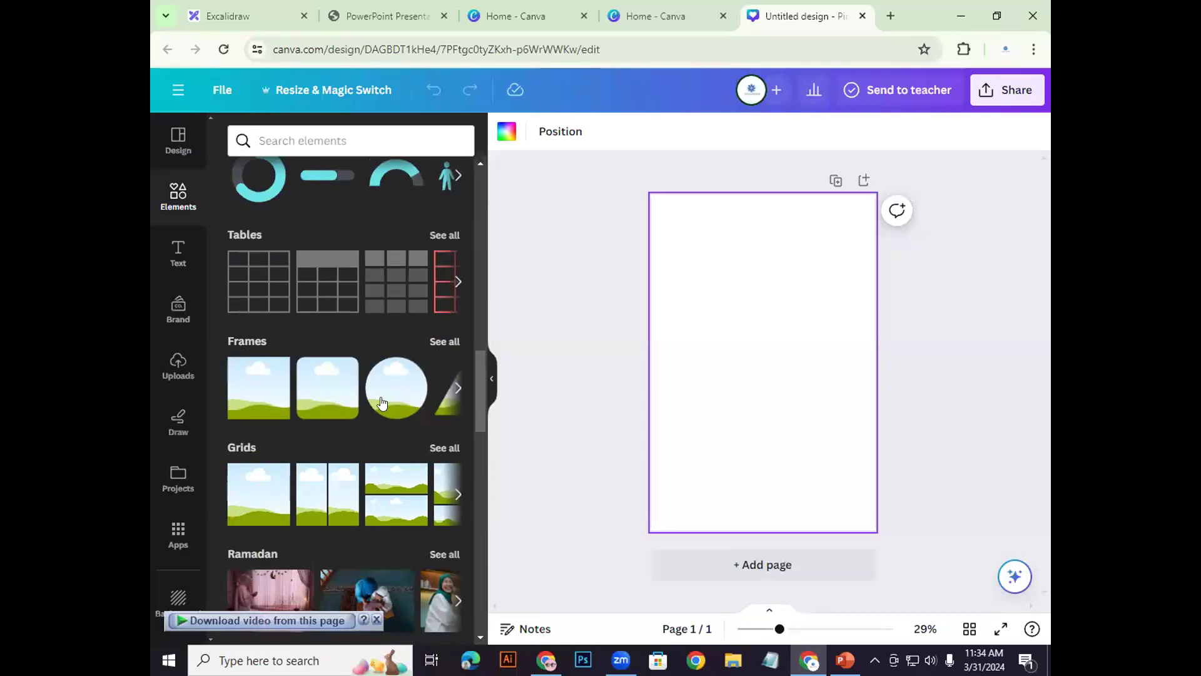
click(450, 342)
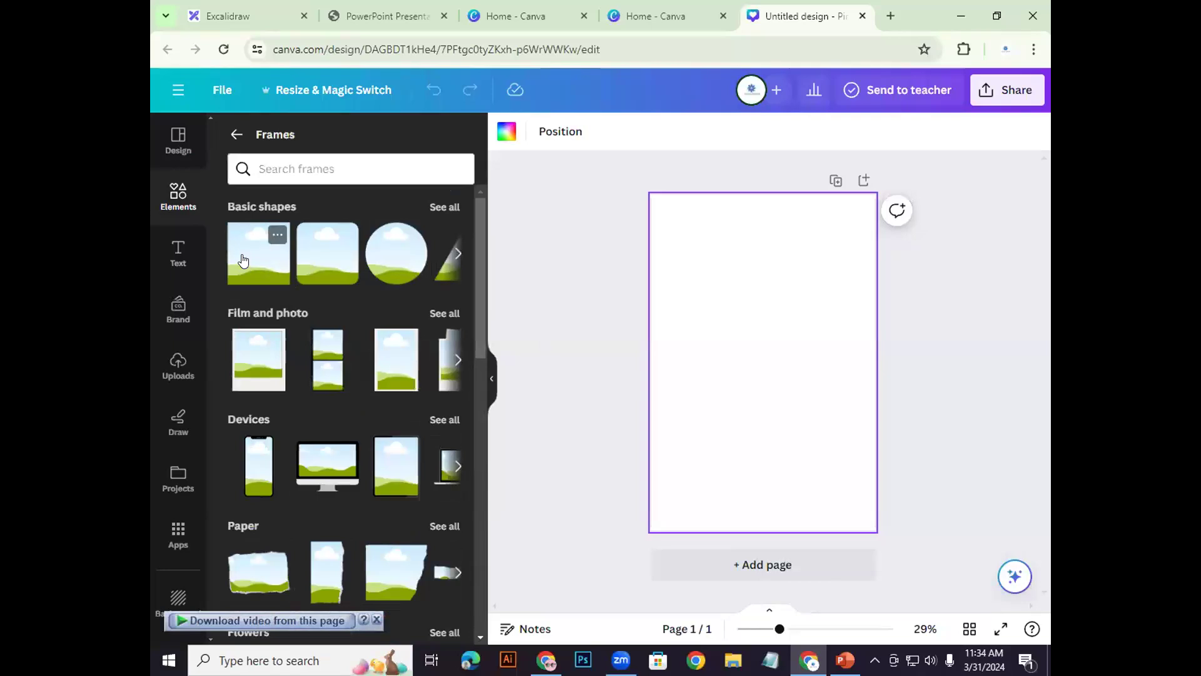
click(243, 260)
click(932, 379)
Step: Move the frame to the lower part of the page and stretch it across the full width down to the bottom edge
drag(770, 358, 710, 445)
drag(772, 394, 792, 388)
drag(787, 440, 875, 443)
drag(761, 508, 762, 529)
drag(650, 373, 643, 366)
drag(722, 412, 724, 410)
Step: Compare the frame's placement with the Food Recipe sample in PowerPoint, including its upper photos, and return to Canva
key(alt+Tab)
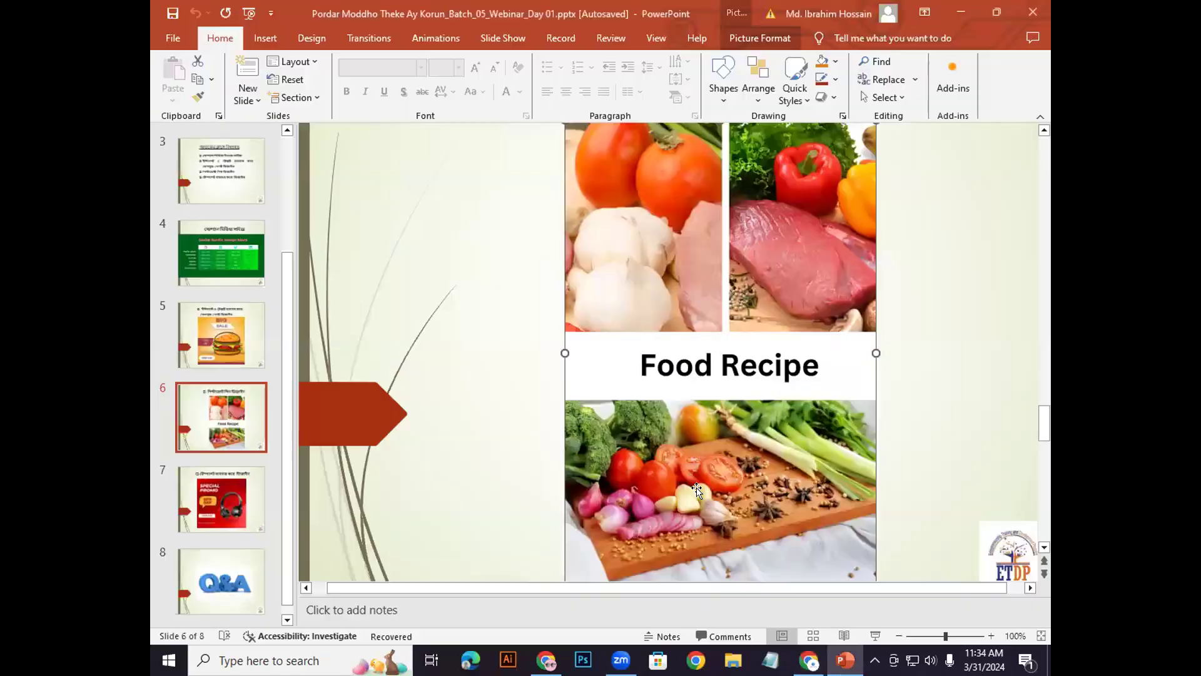
scroll(708, 451, down, 1)
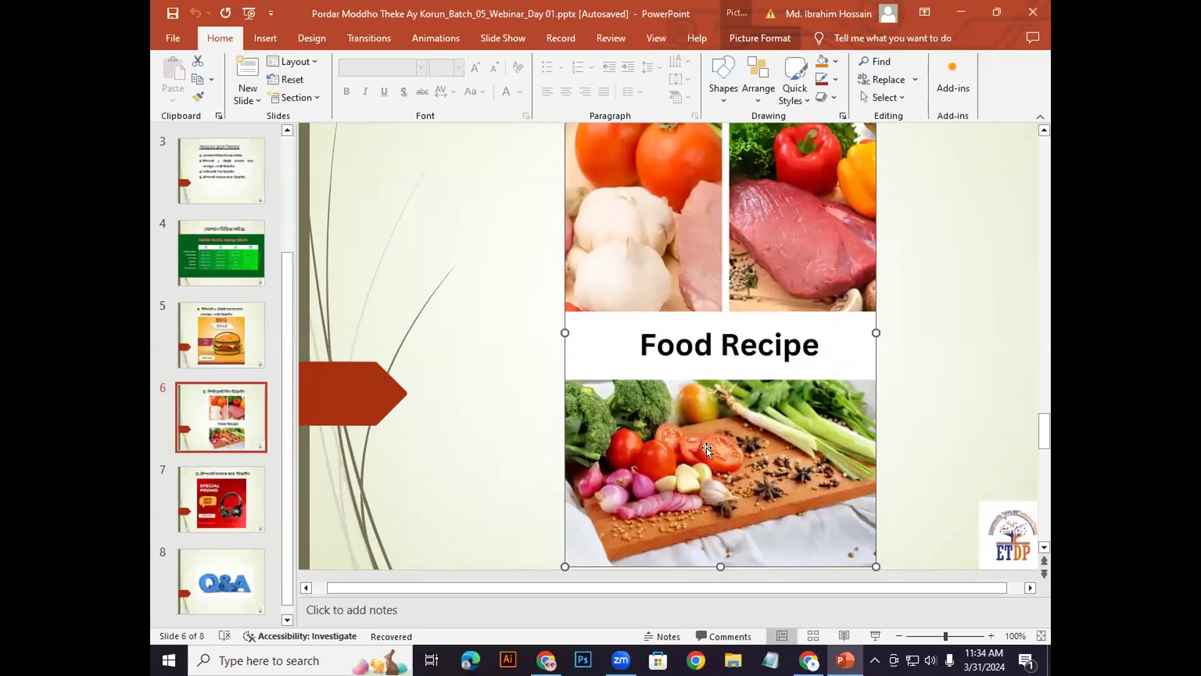
key(alt+Tab)
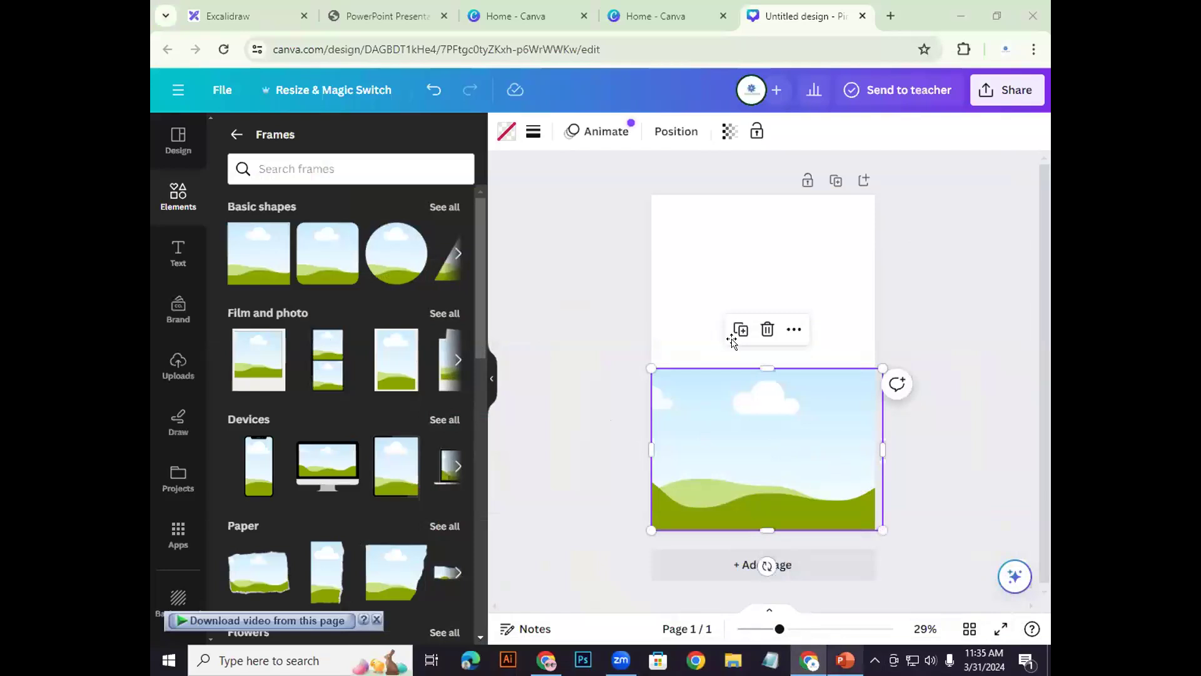
key(alt+Tab)
scroll(952, 318, up, 2)
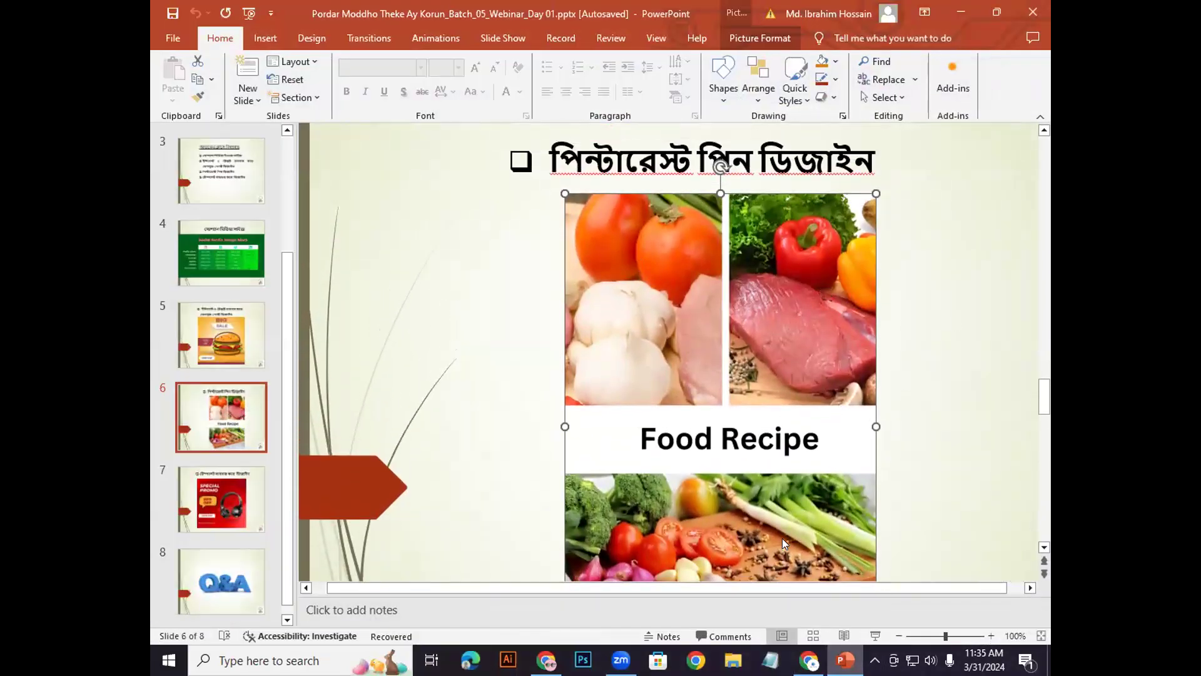
key(alt+Tab)
Step: Fit a second, portrait-shaped frame into the page's upper-left area and place a duplicate of it beside it on the upper right
drag(762, 361, 712, 245)
drag(766, 308, 704, 353)
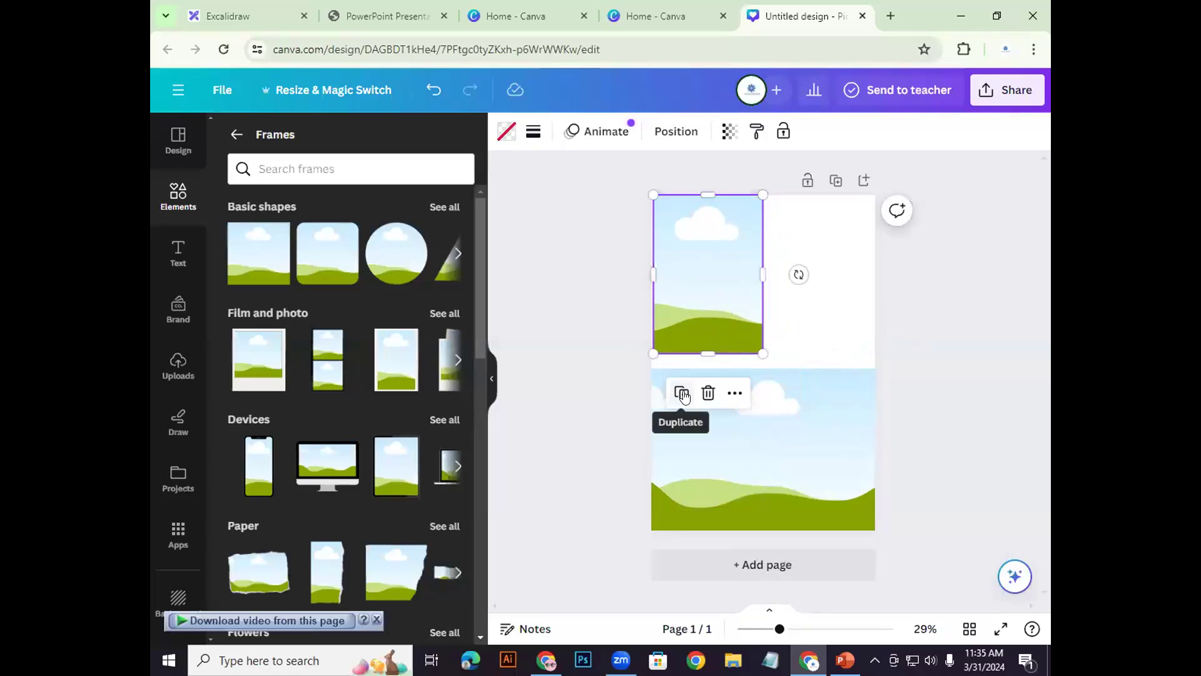
click(682, 396)
drag(719, 279, 828, 270)
click(706, 286)
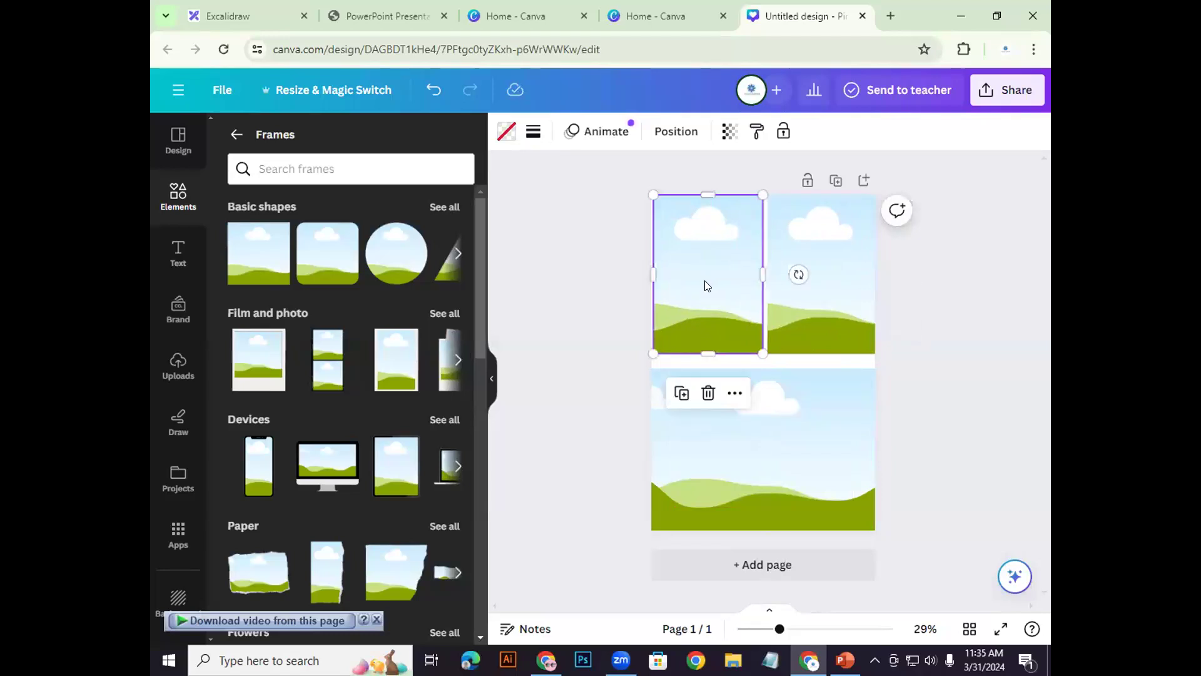
click(824, 286)
Step: Check the three-frame layout against the Food Recipe sample in PowerPoint and switch back to Canva
click(903, 164)
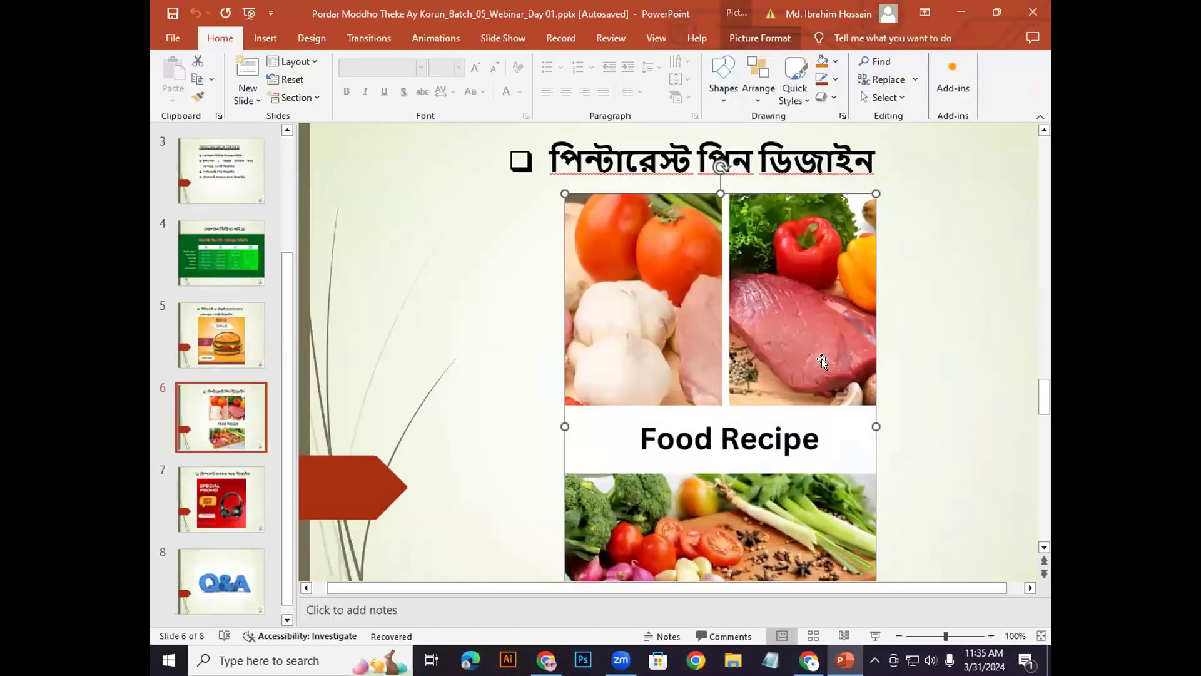
scroll(801, 482, down, 2)
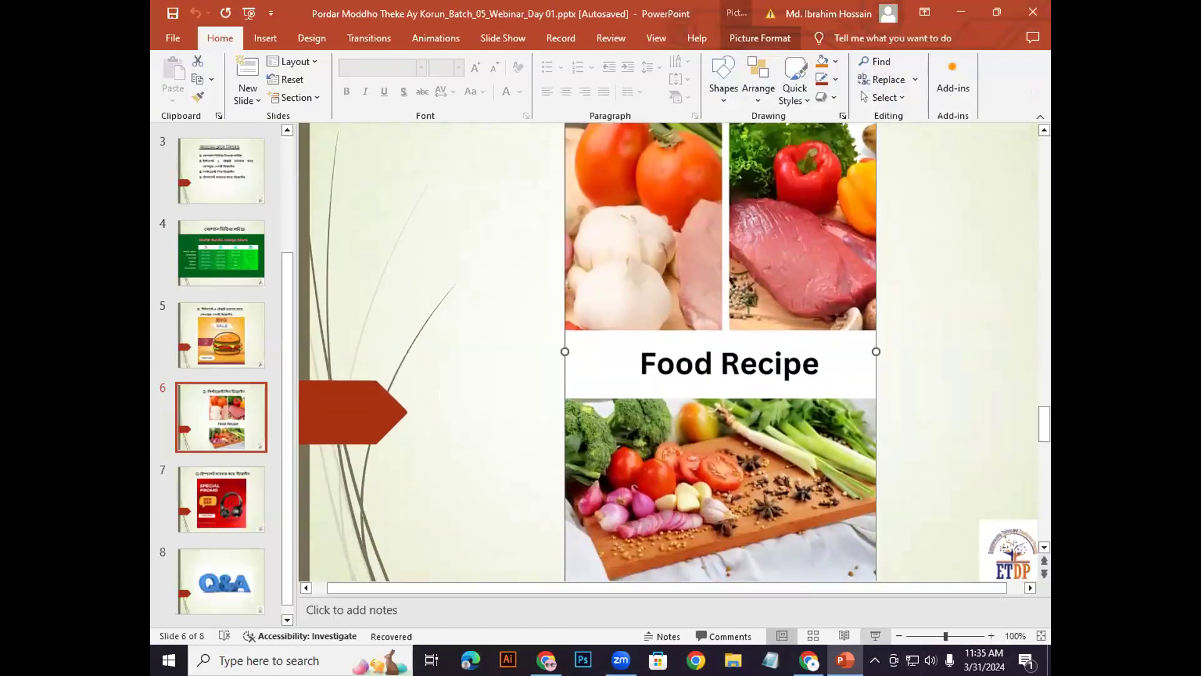
click(809, 660)
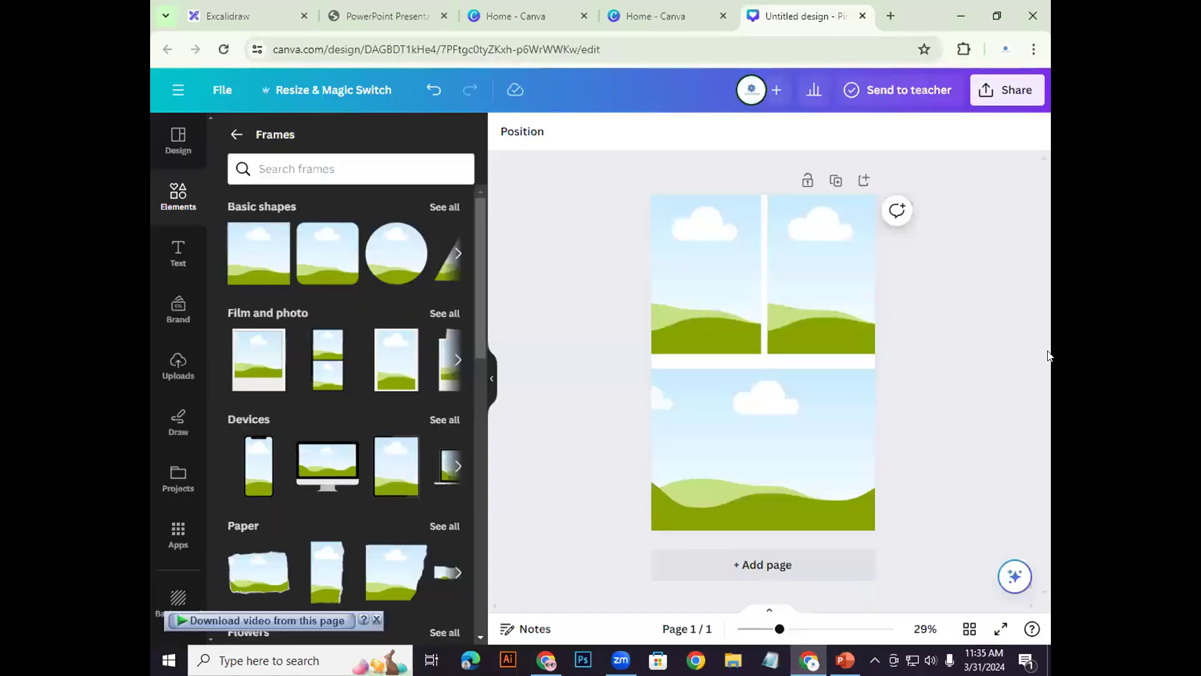
Step: Leave the frame collection and search all elements for "food"
click(237, 134)
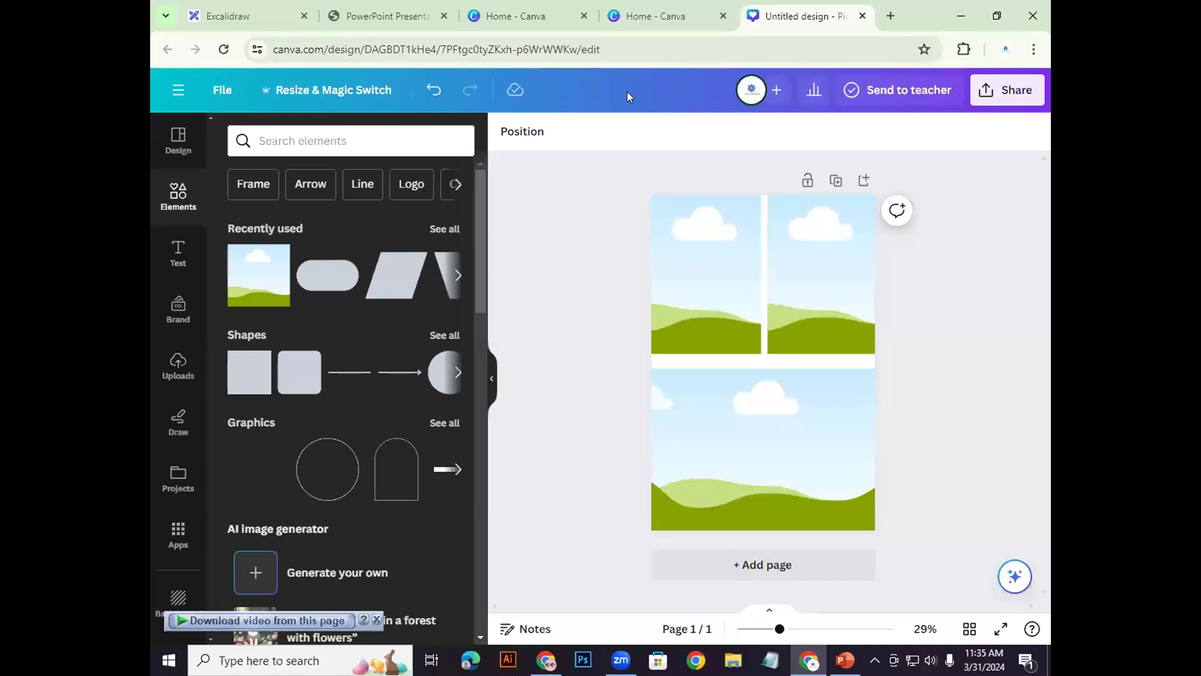
click(307, 139)
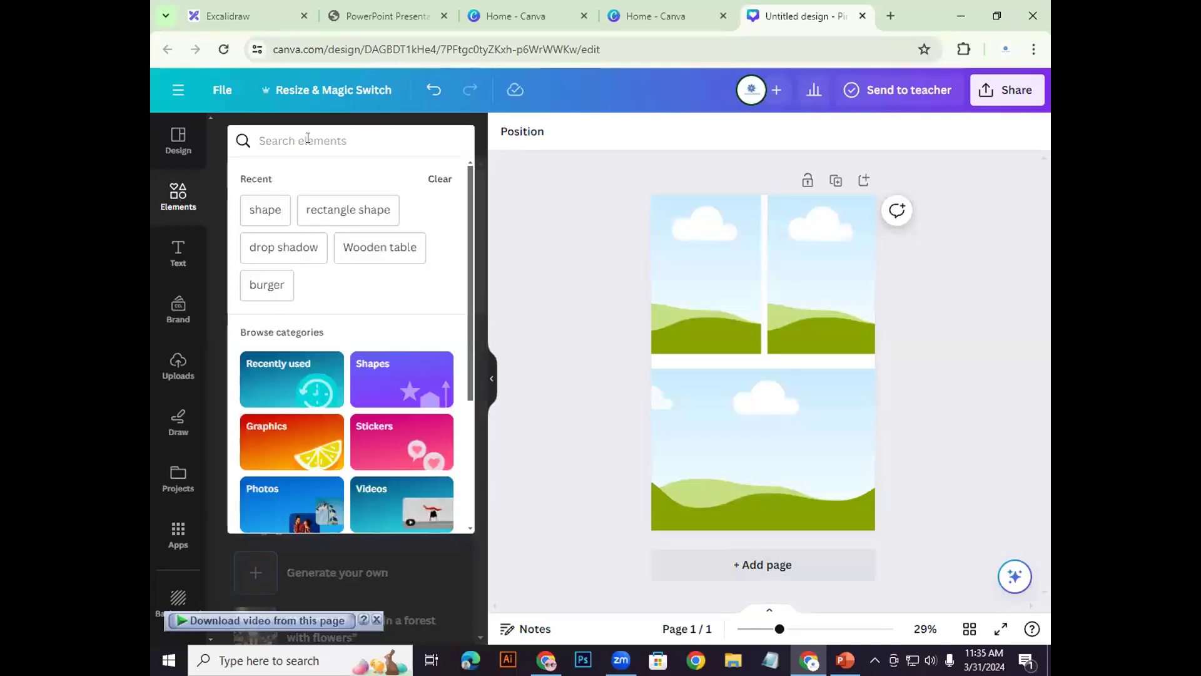
text(food re)
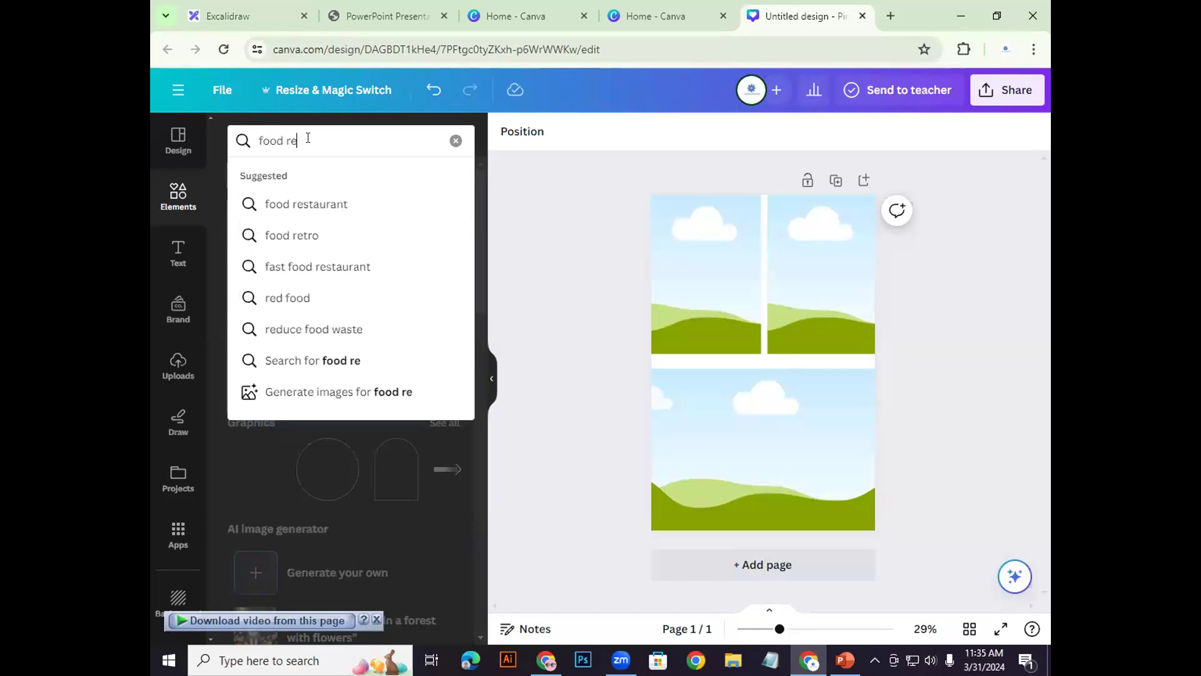
text(cipe)
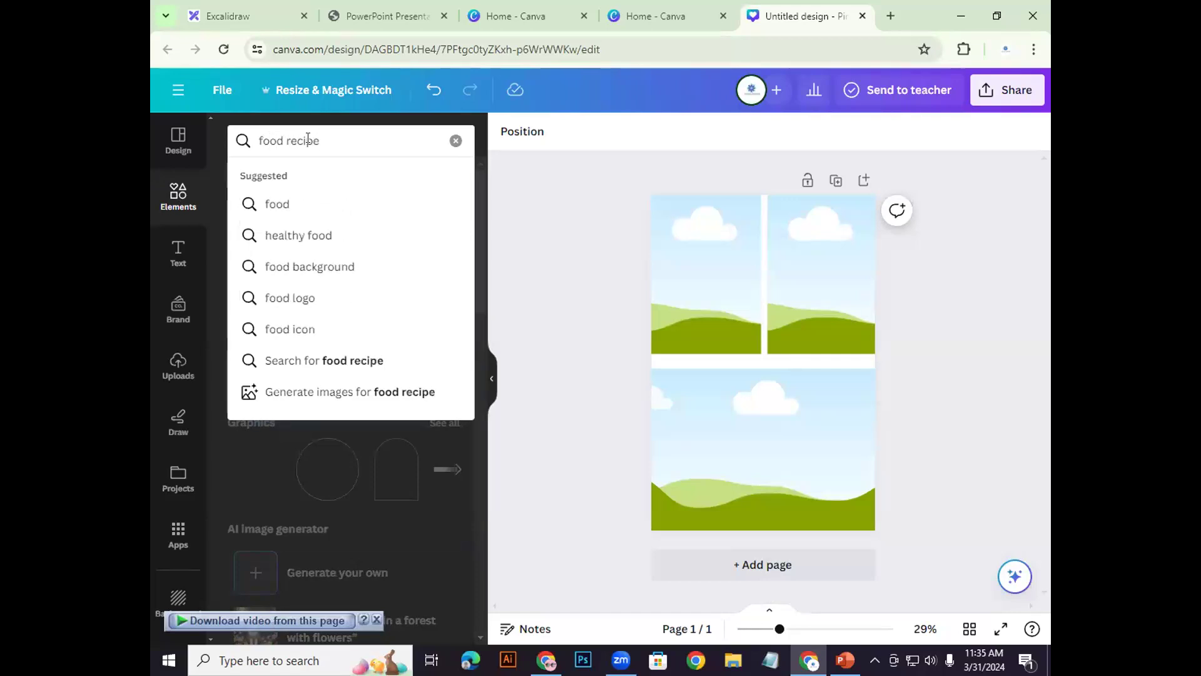
key(BackSpace)
key(BackSpace)
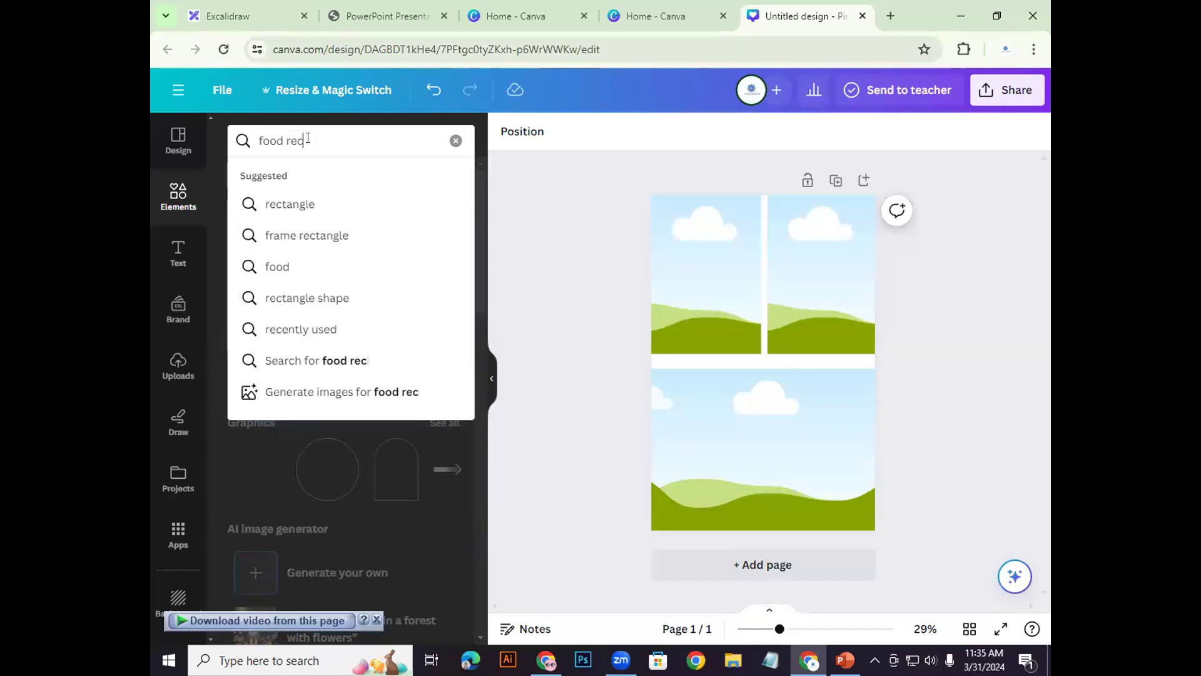
text(pe)
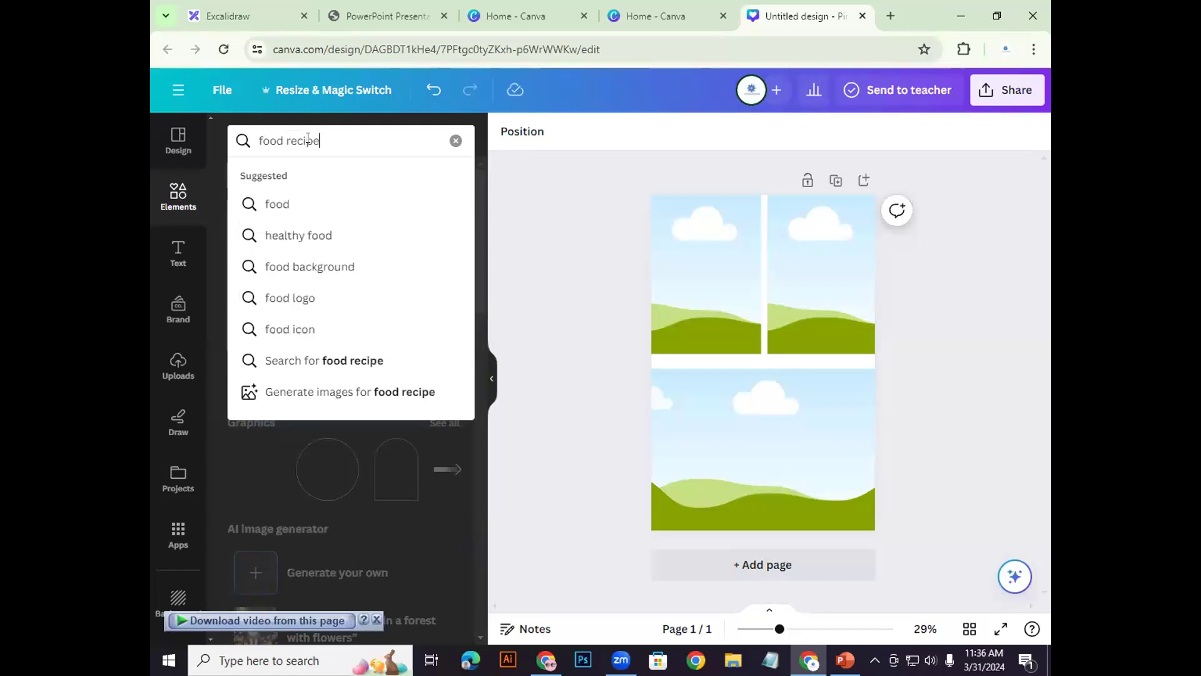
key(BackSpace)
key(BackSpace)
key(BackSpace)
key(BackSpace)
key(BackSpace)
key(BackSpace)
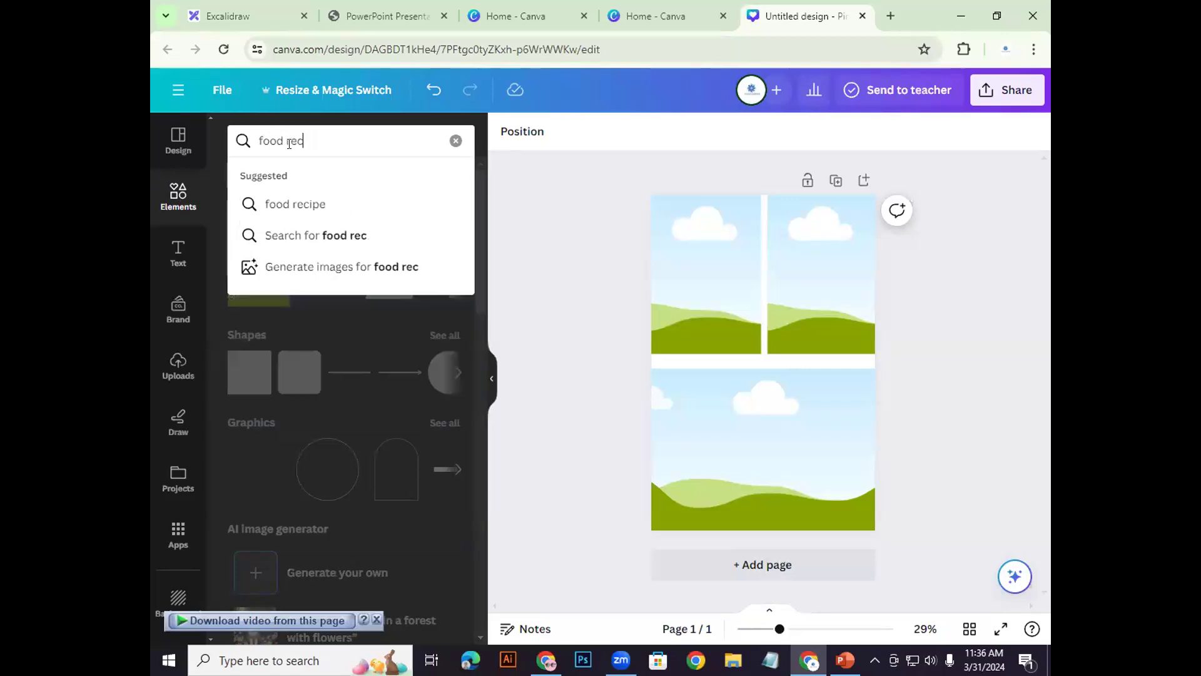
key(Return)
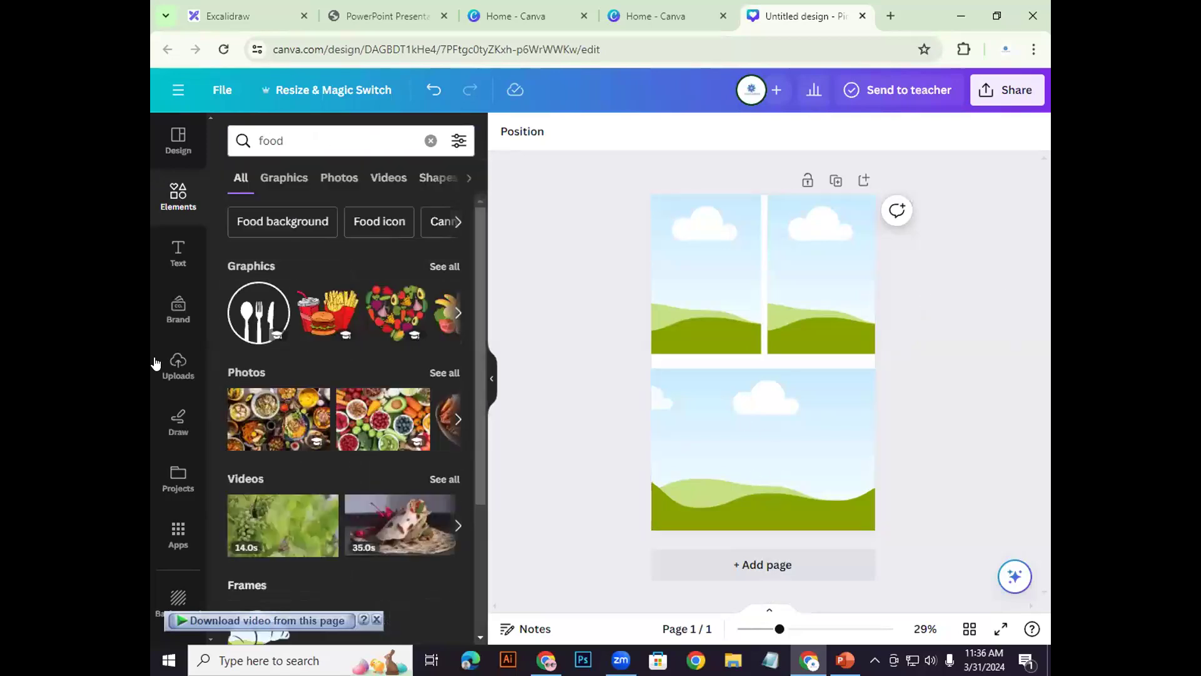
Step: Limit the results to photos and put the overhead shot of assorted bowls on a dark table into the large lower frame
click(351, 179)
scroll(344, 419, down, 4)
scroll(391, 443, down, 3)
scroll(407, 445, up, 10)
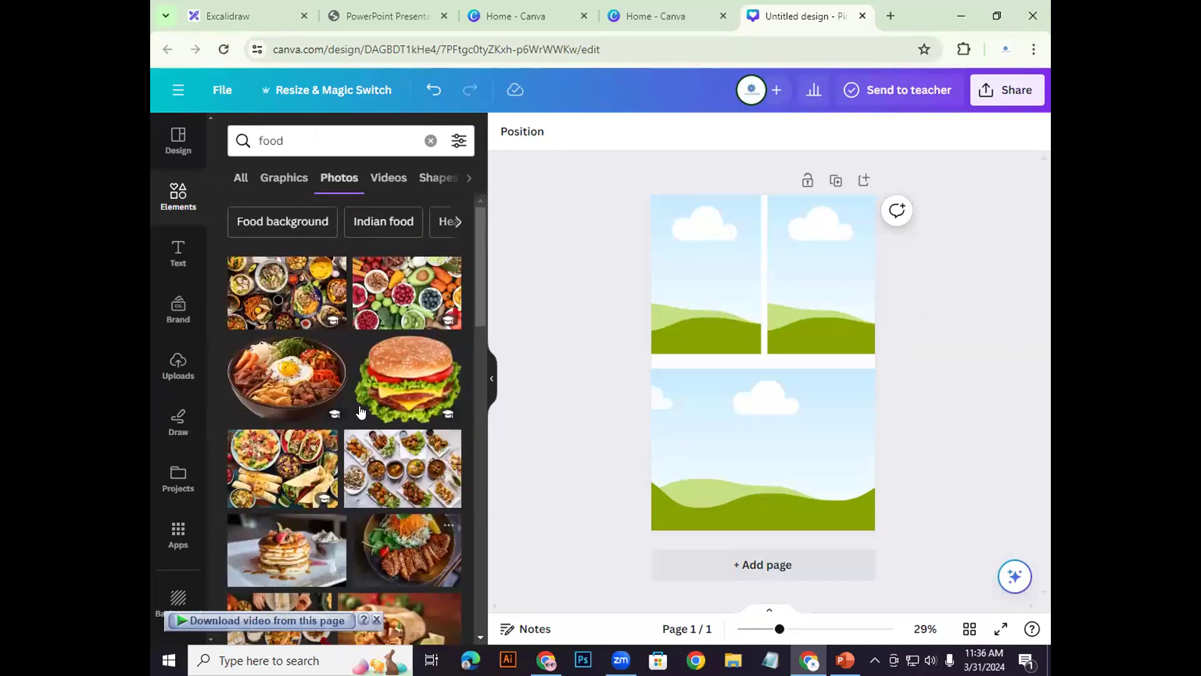
click(261, 297)
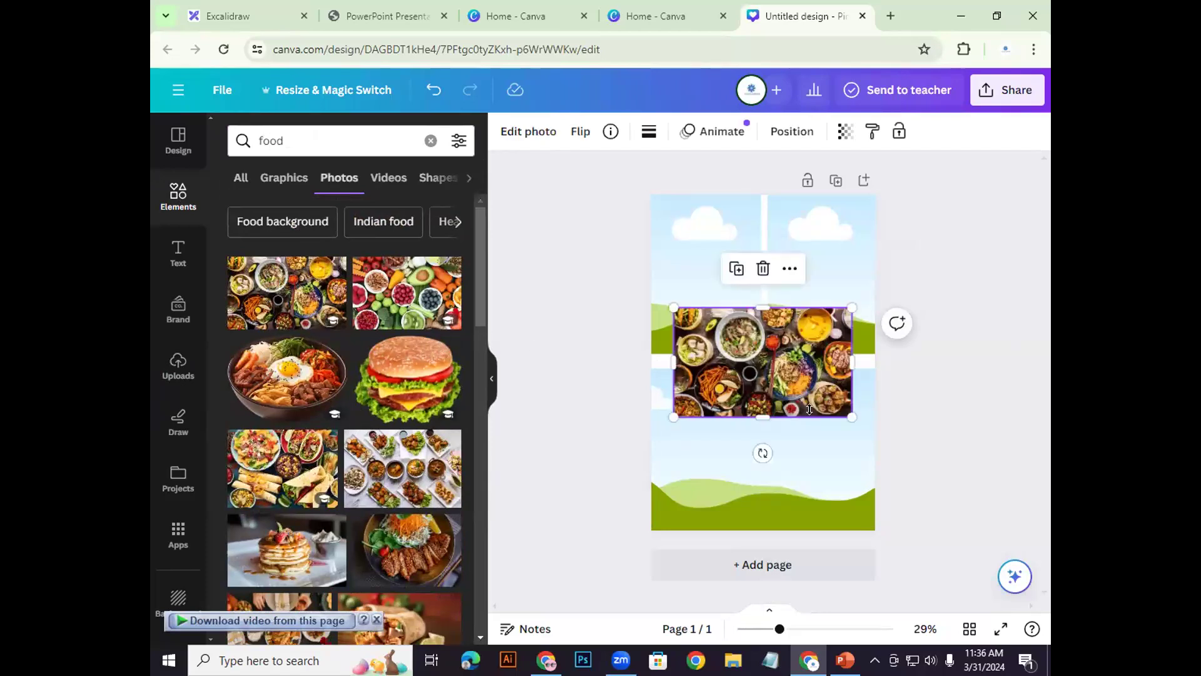
drag(783, 367, 777, 453)
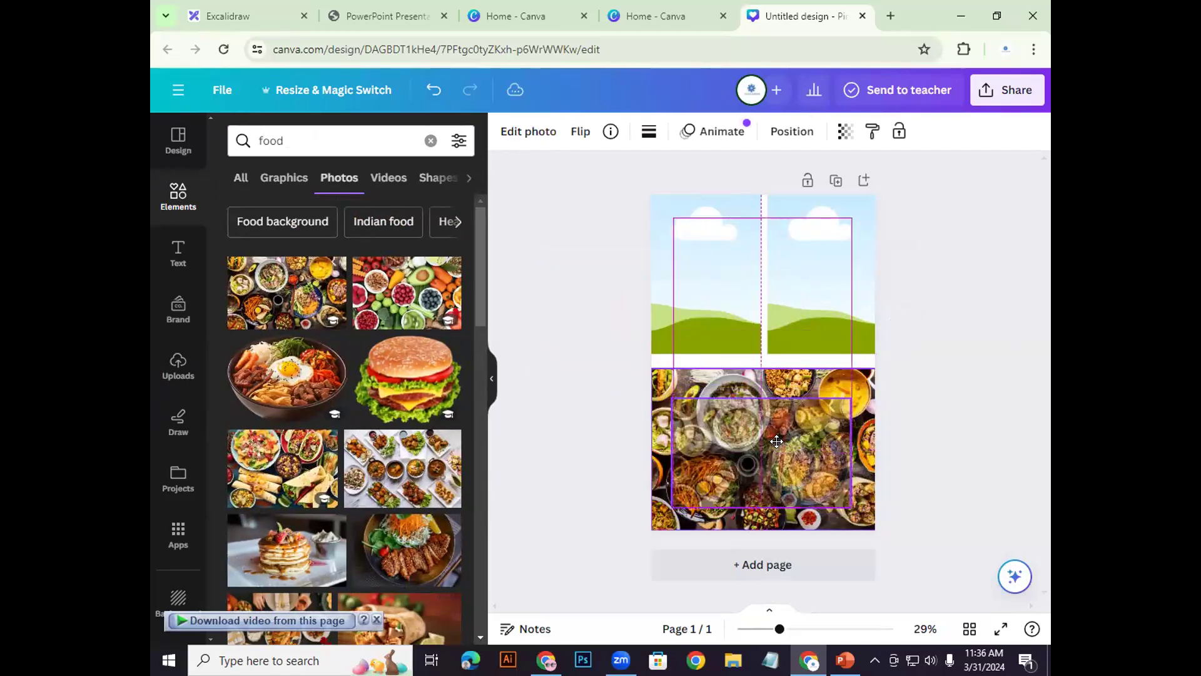
click(919, 379)
Step: Fill the upper-left frame with the photo of dishes on a white table and the upper-right frame with the taco and wrap photo
scroll(344, 419, down, 1)
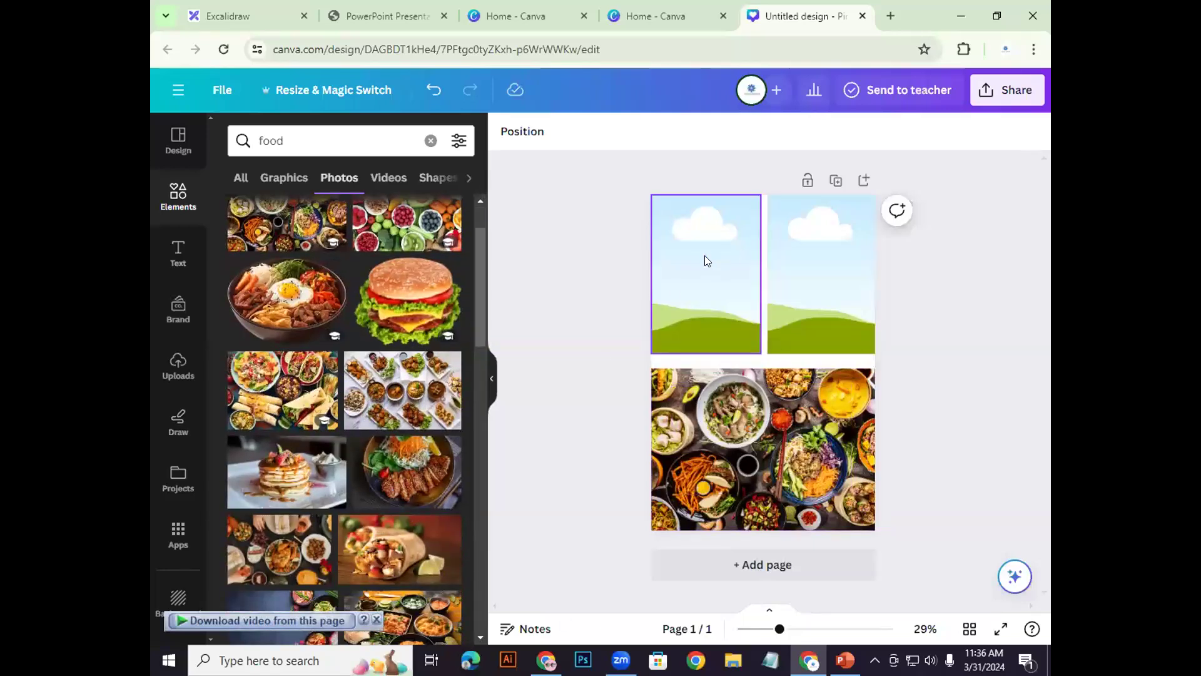
click(400, 391)
drag(762, 331, 711, 300)
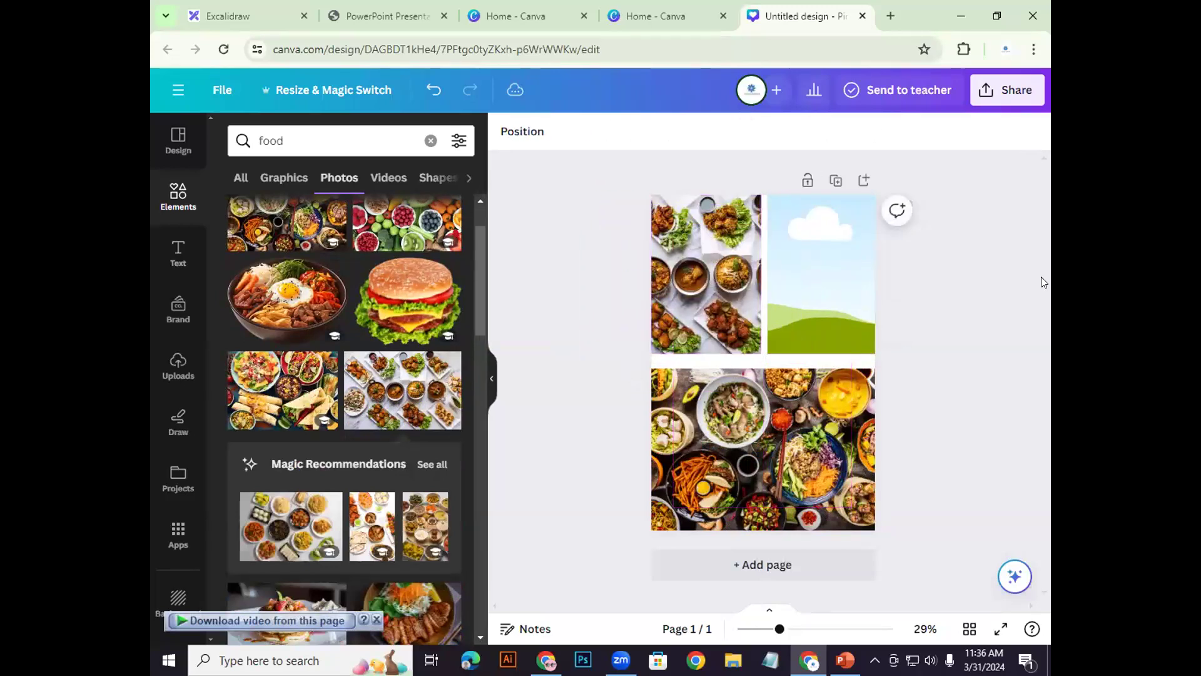
click(264, 383)
drag(737, 390, 814, 284)
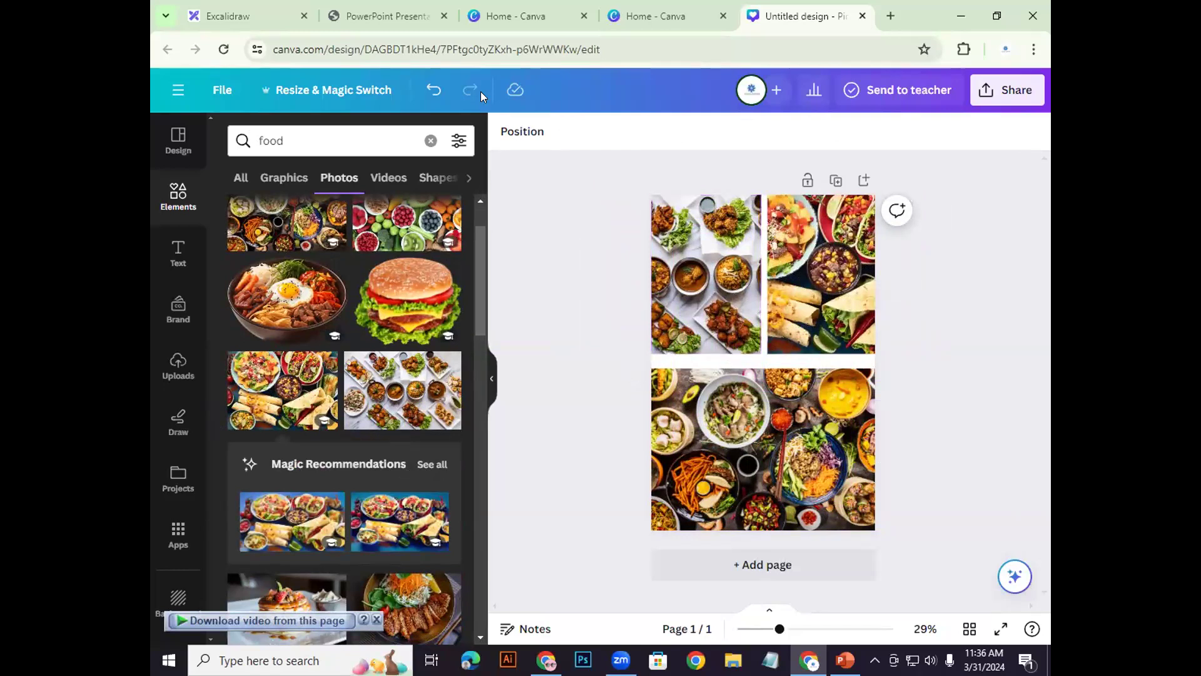
Step: Open the uploaded images and browse the Desktop folder for another picture to upload
click(178, 364)
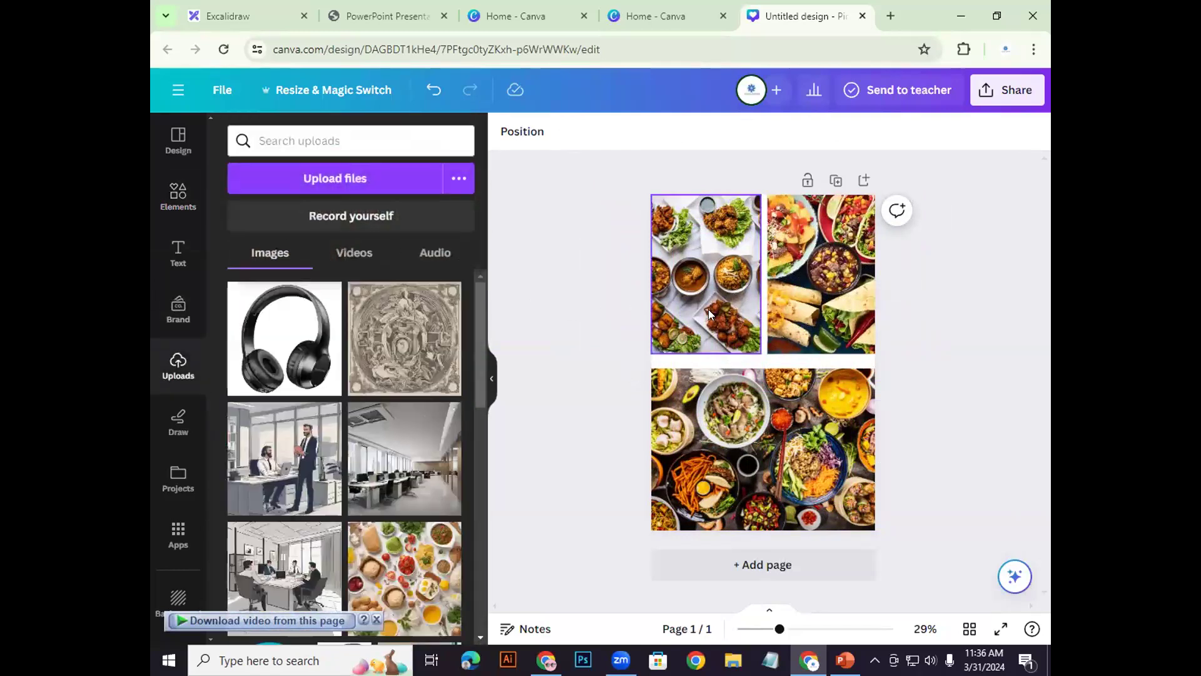
click(313, 180)
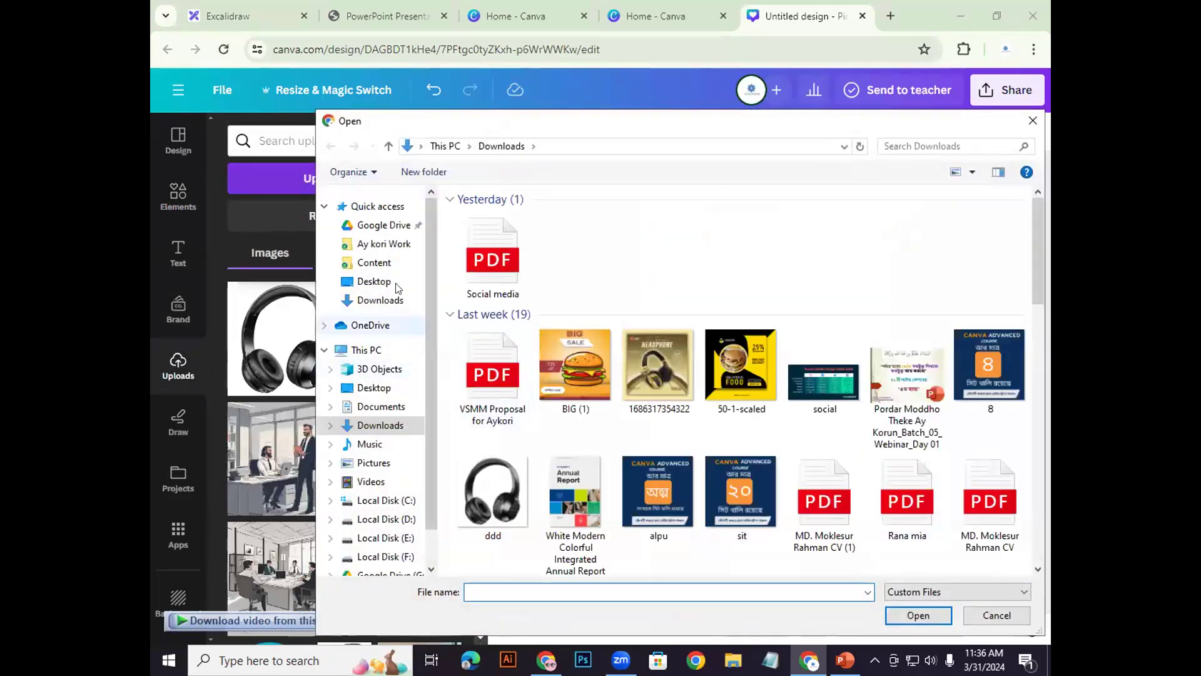
click(375, 282)
scroll(866, 523, down, 3)
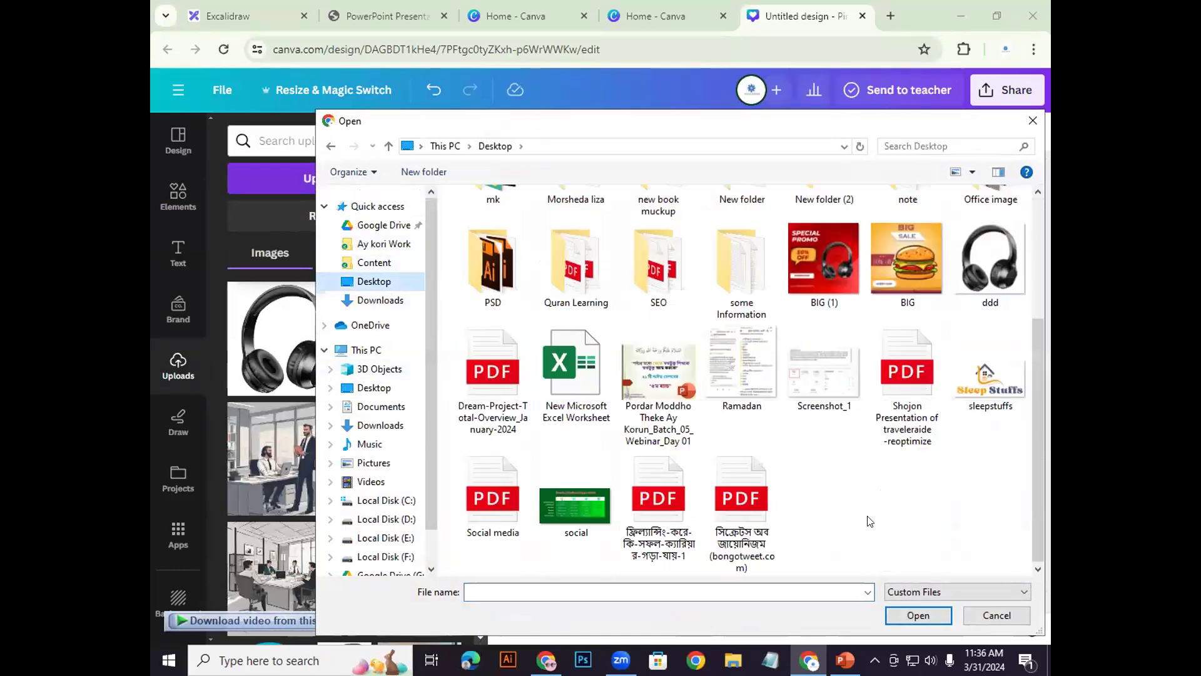
click(910, 259)
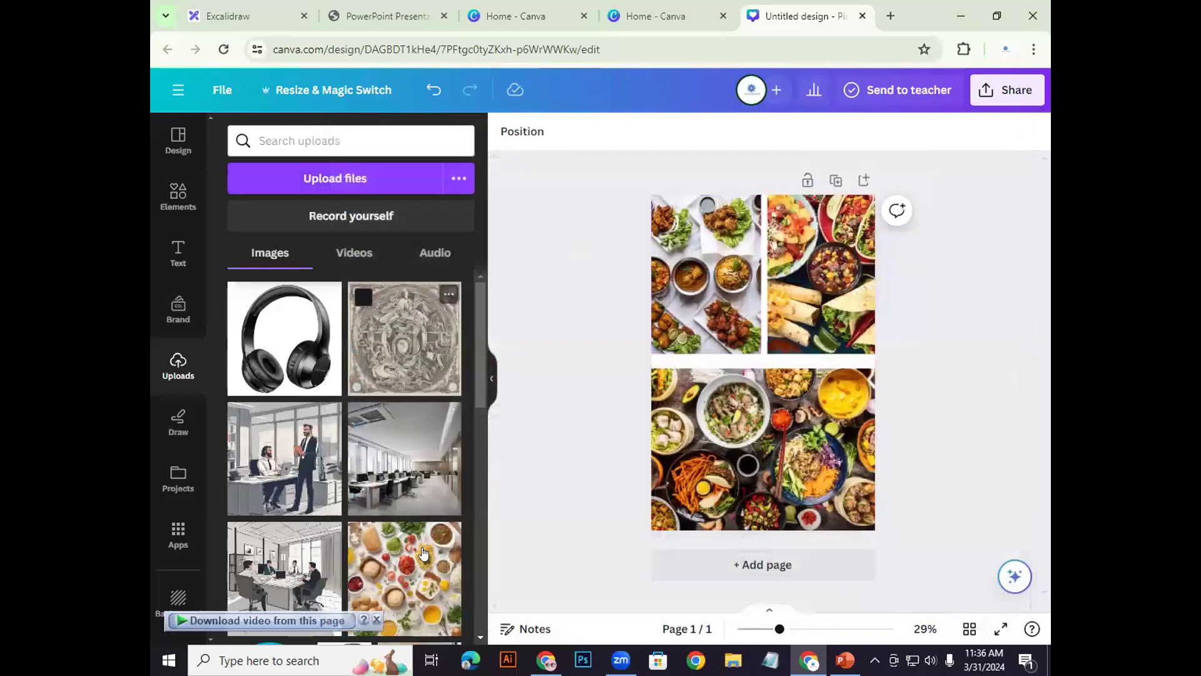
Step: Replace the upper-left frame's photo with the uploaded ingredients flat lay, and compare the pin with the Food Recipe sample in PowerPoint
scroll(401, 432, down, 3)
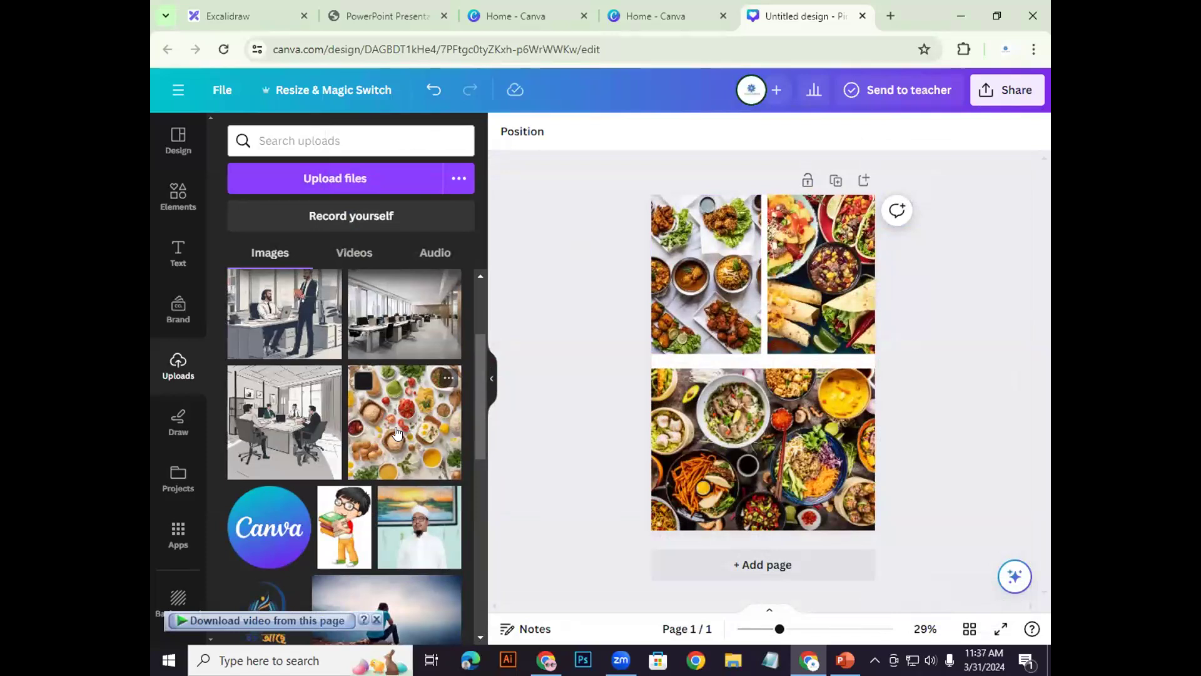
drag(396, 429, 707, 269)
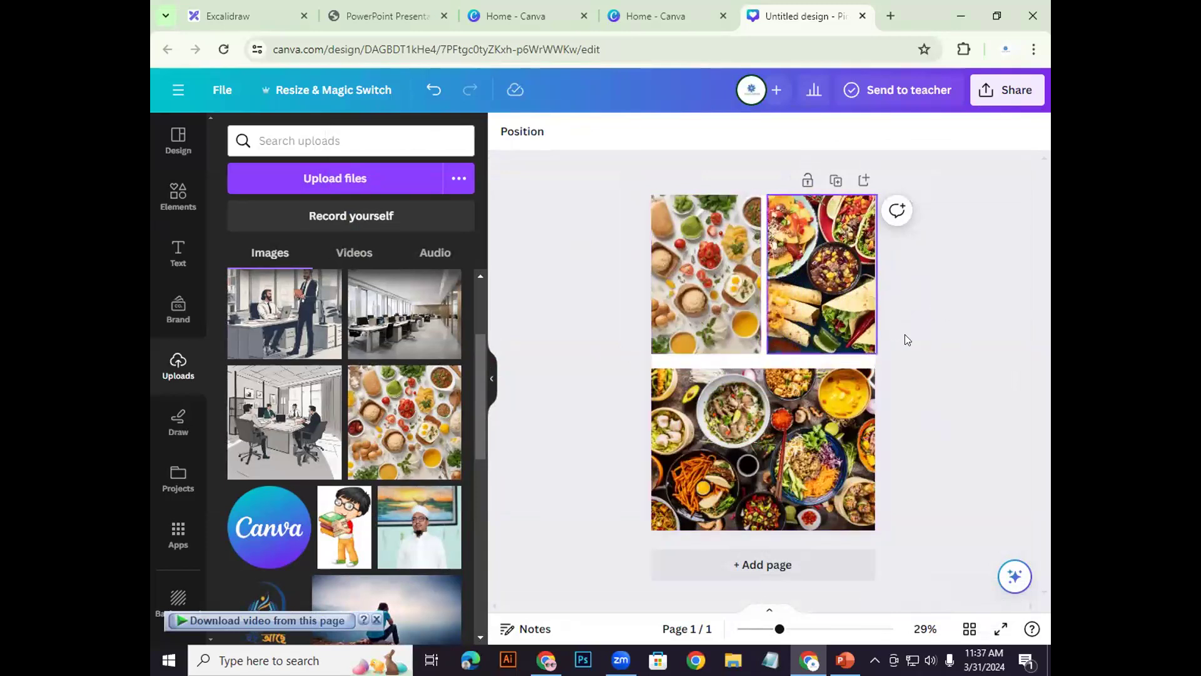
click(844, 660)
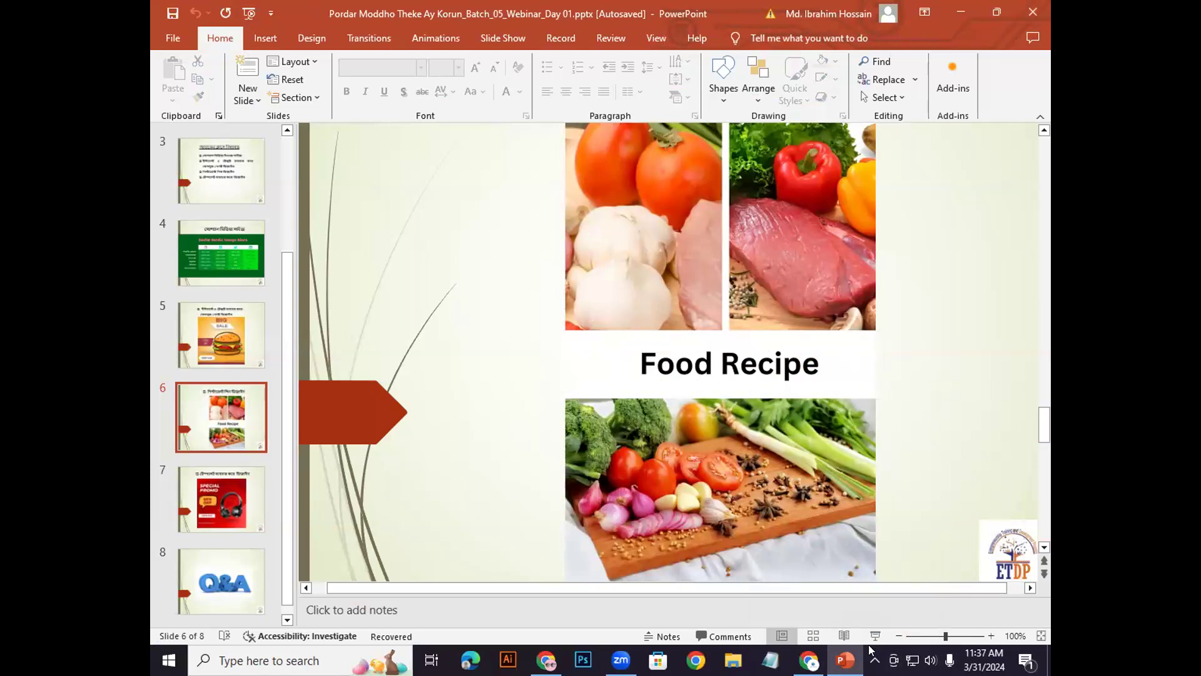
click(808, 659)
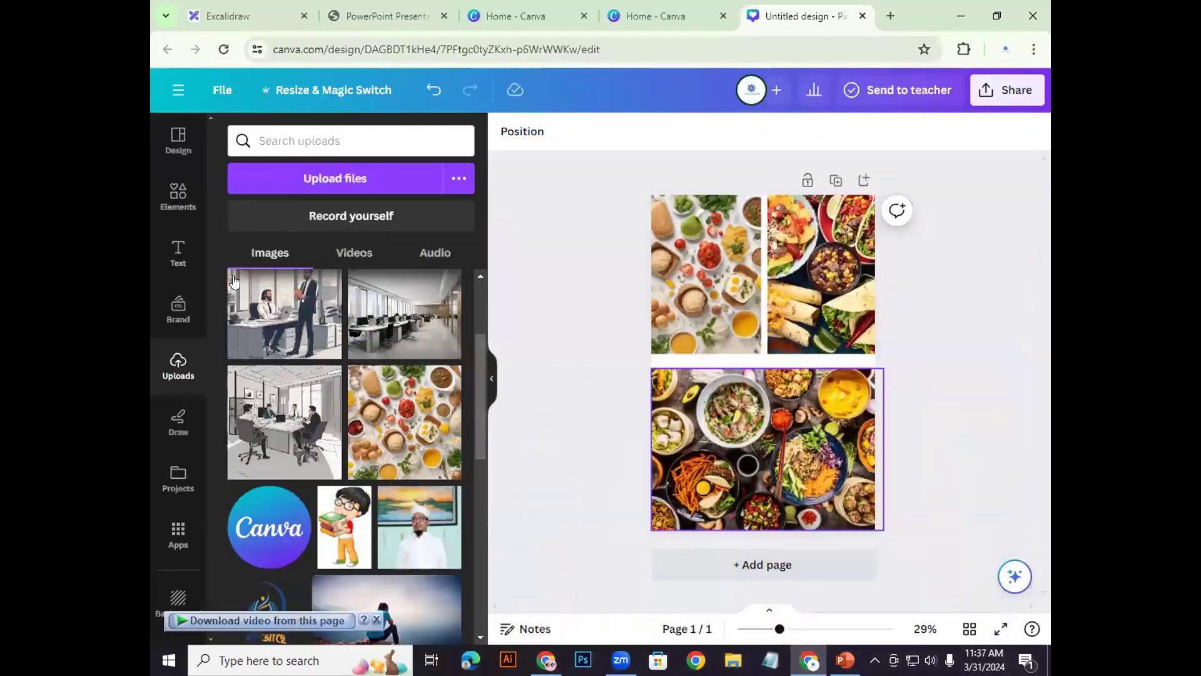
Step: Return to the element library and search its graphics for "shape"
click(181, 201)
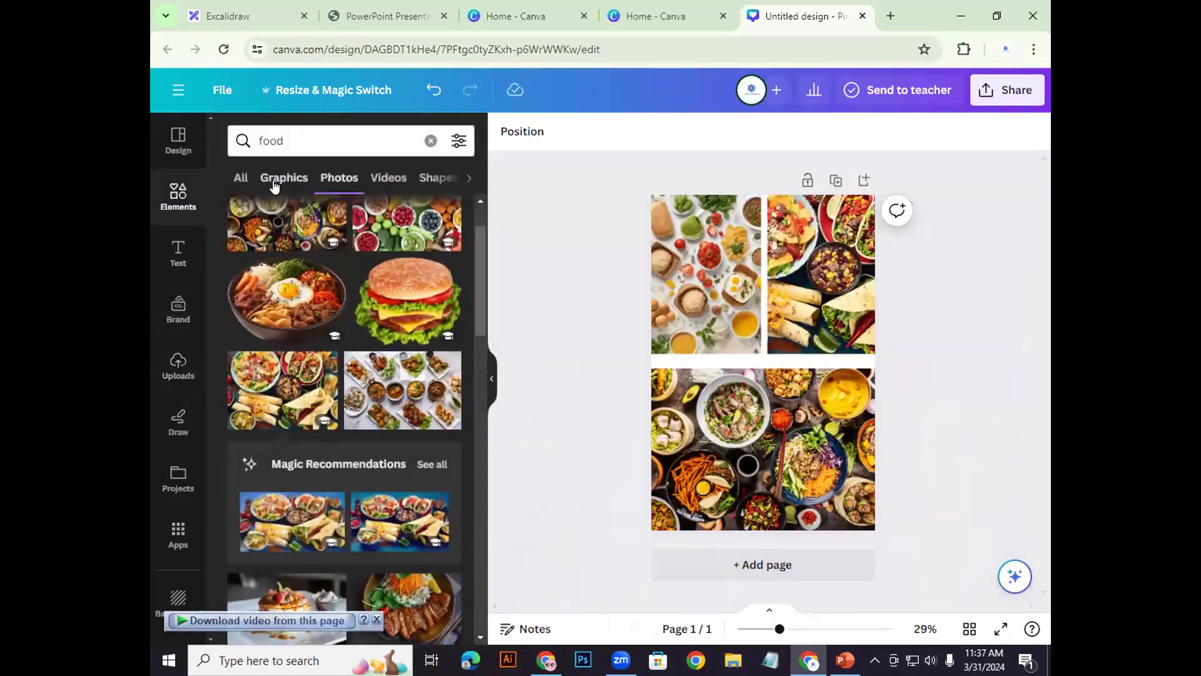
click(284, 178)
click(285, 139)
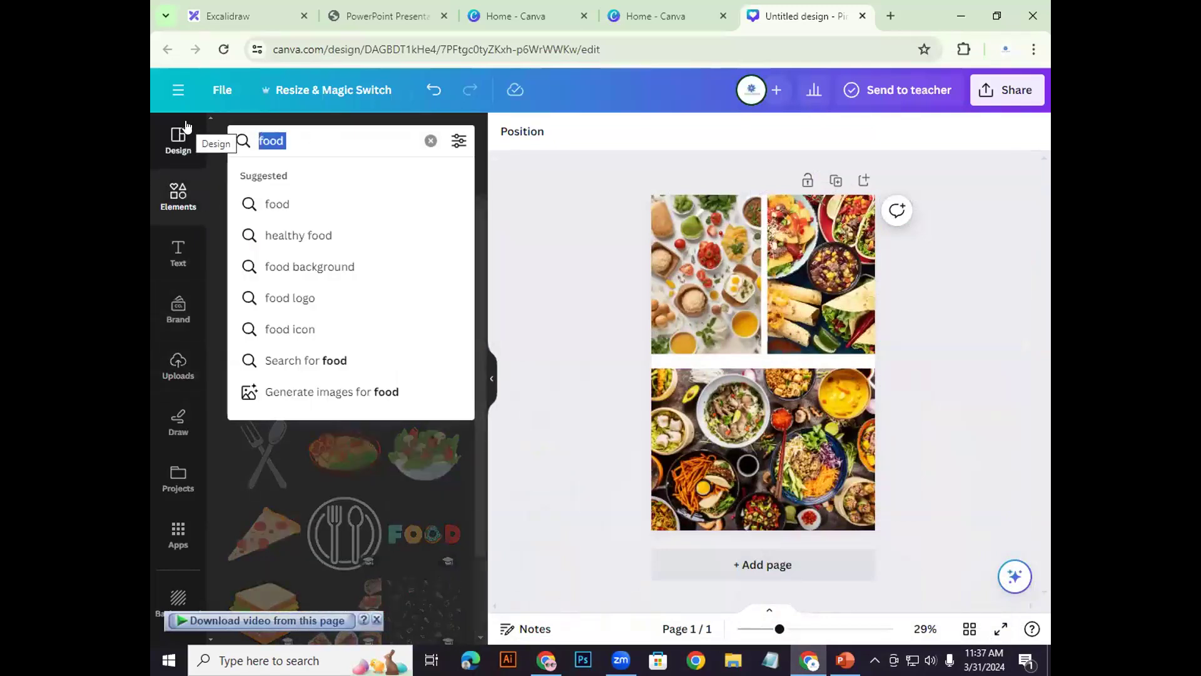
text(shape)
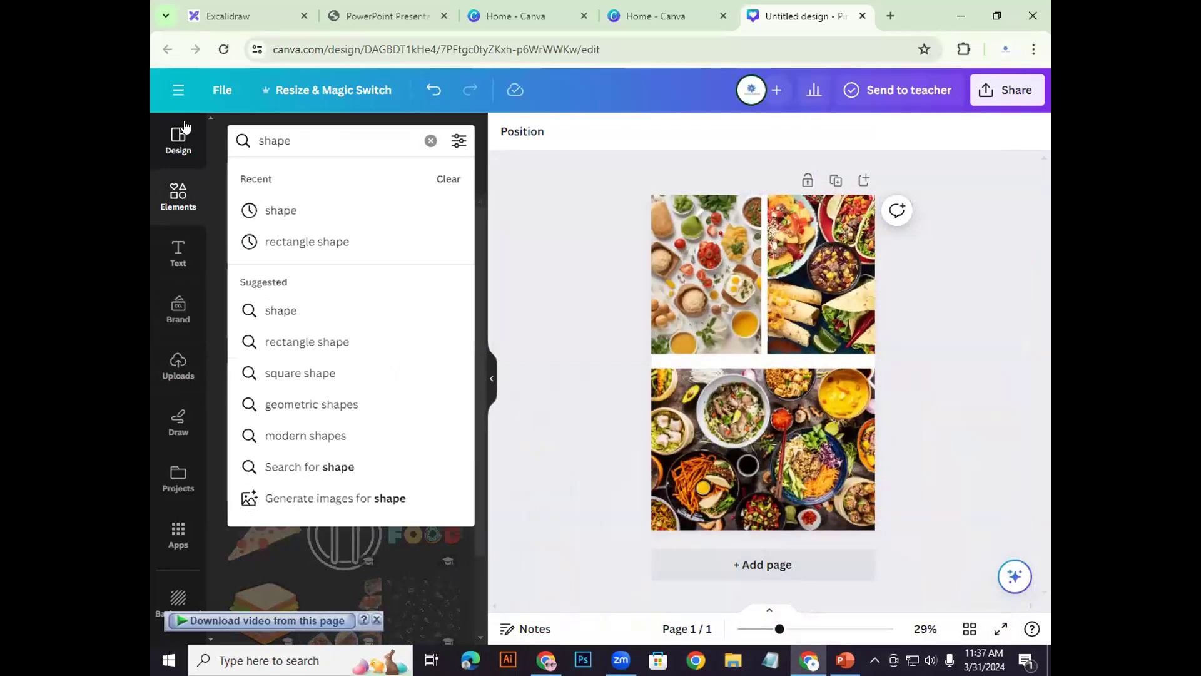
click(311, 214)
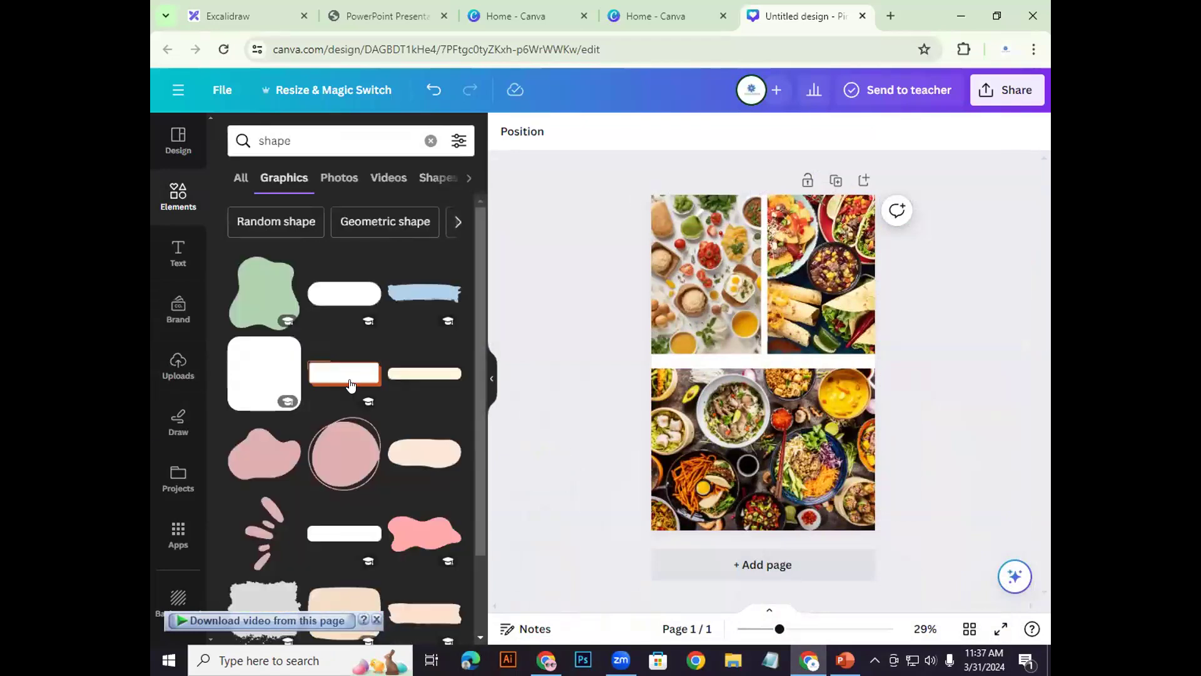
Step: Browse the graphics, limit the results to basic shapes and add a plain square to the pin
scroll(431, 432, down, 8)
scroll(447, 430, up, 8)
scroll(445, 432, down, 8)
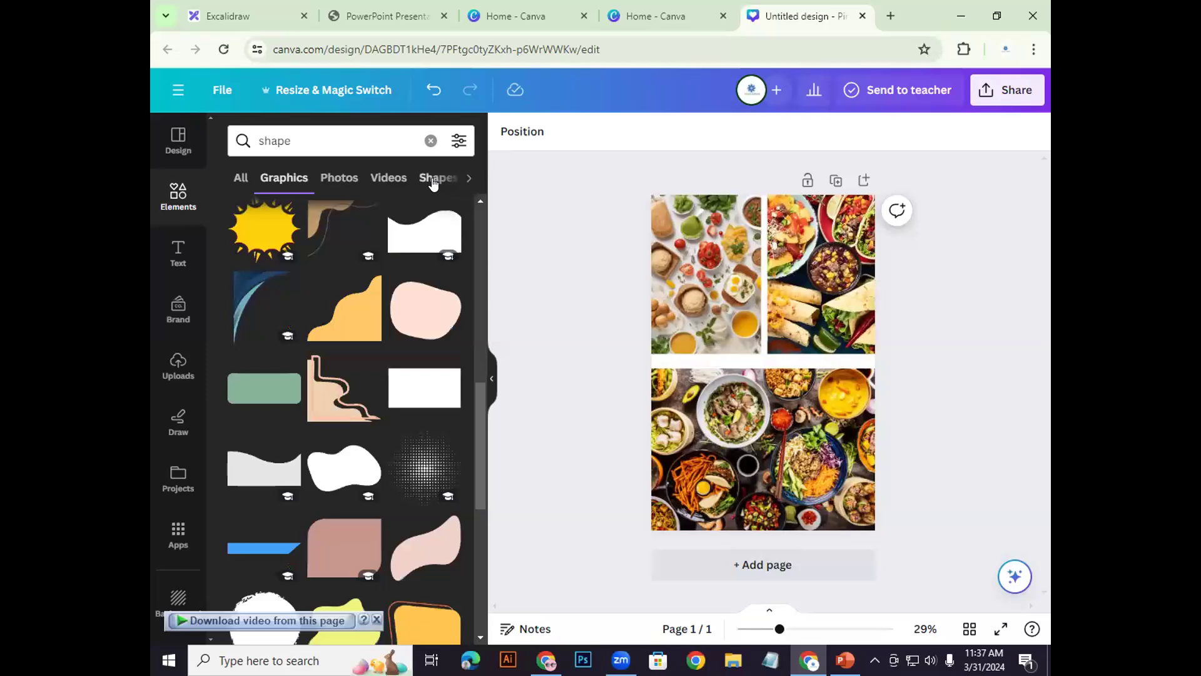
click(432, 180)
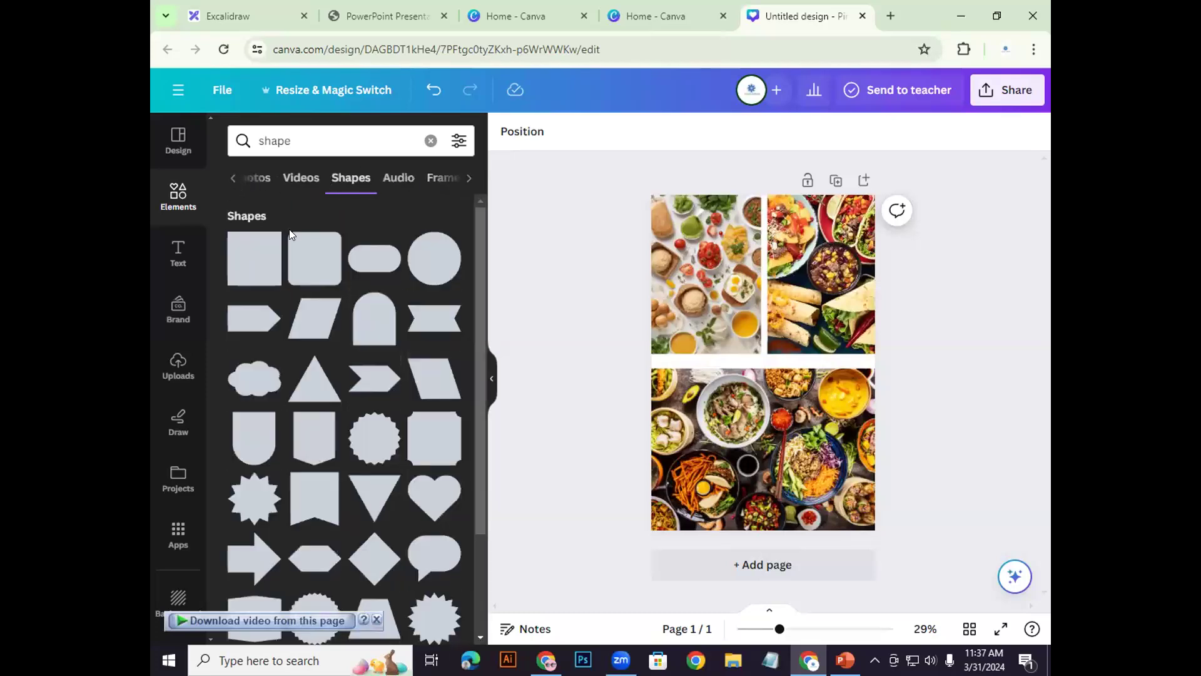
click(244, 266)
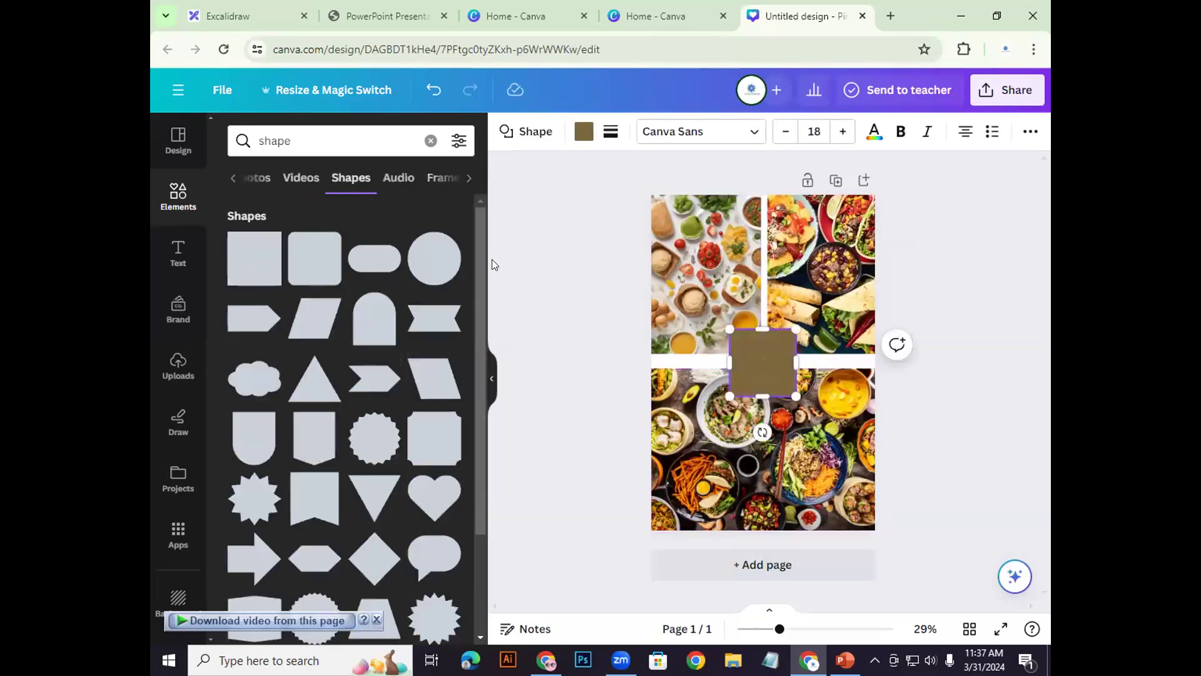
Step: Stretch the square into a full-width horizontal band and centre it over the gap between the upper and lower photos
click(760, 348)
drag(726, 326, 642, 333)
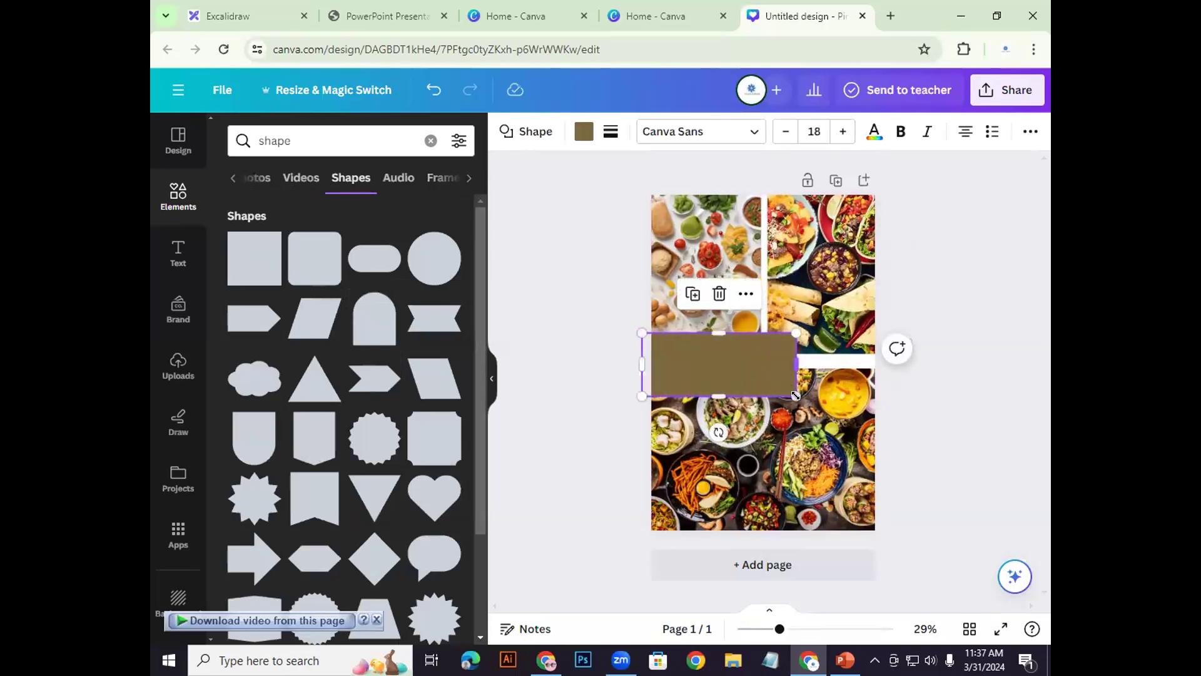
drag(803, 396, 883, 399)
drag(766, 365, 765, 371)
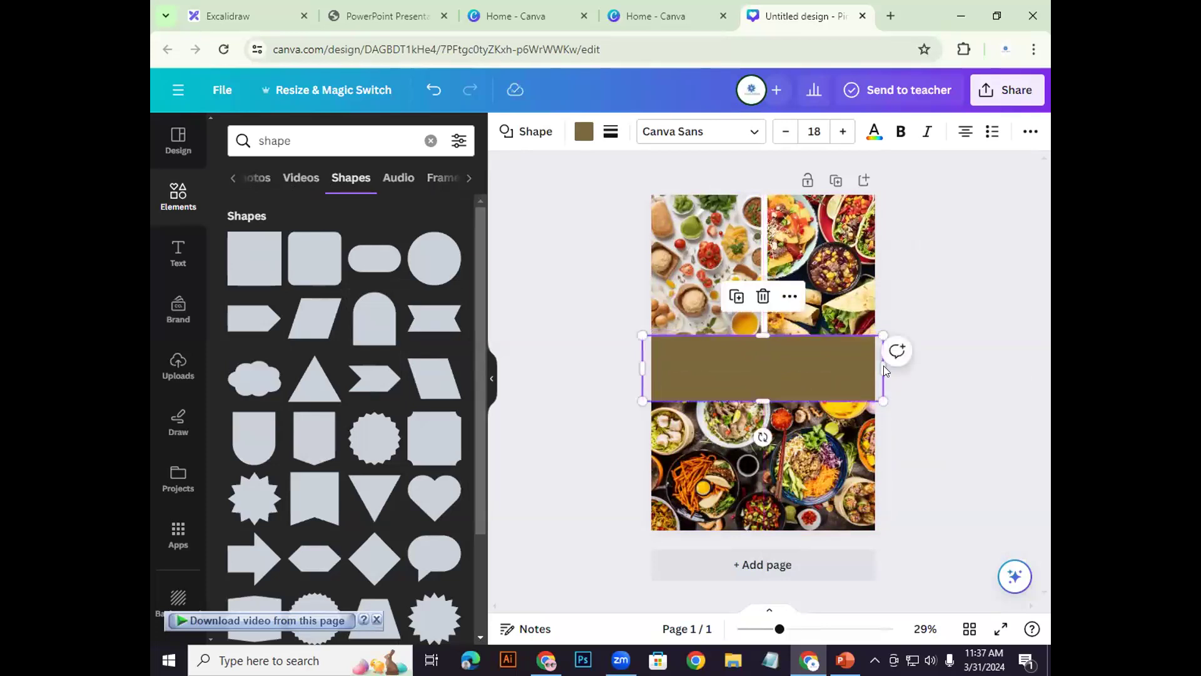
Step: Fill the band with the white document color and deselect it
click(792, 357)
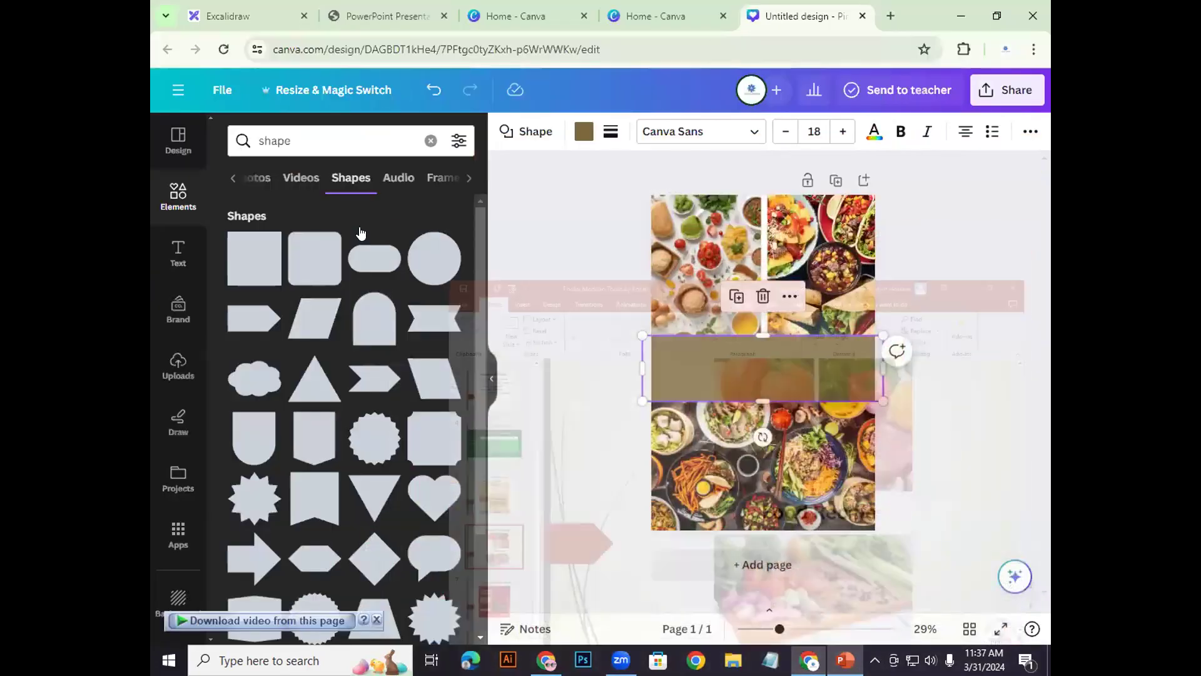
click(583, 130)
click(361, 228)
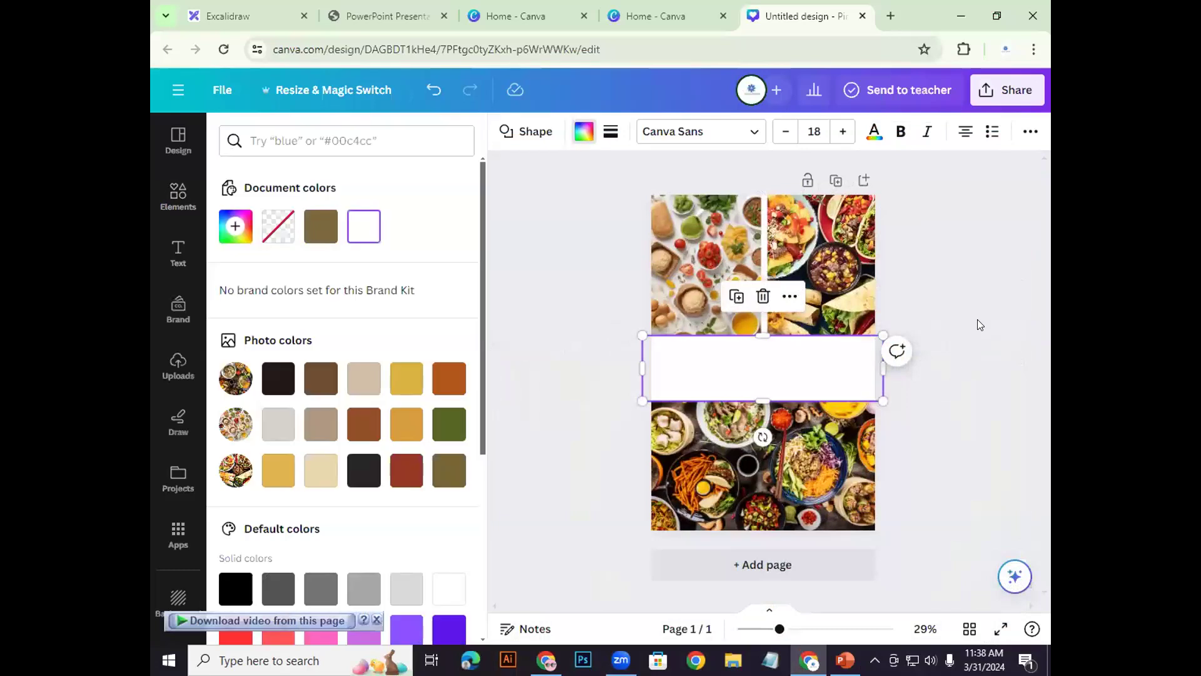
click(977, 319)
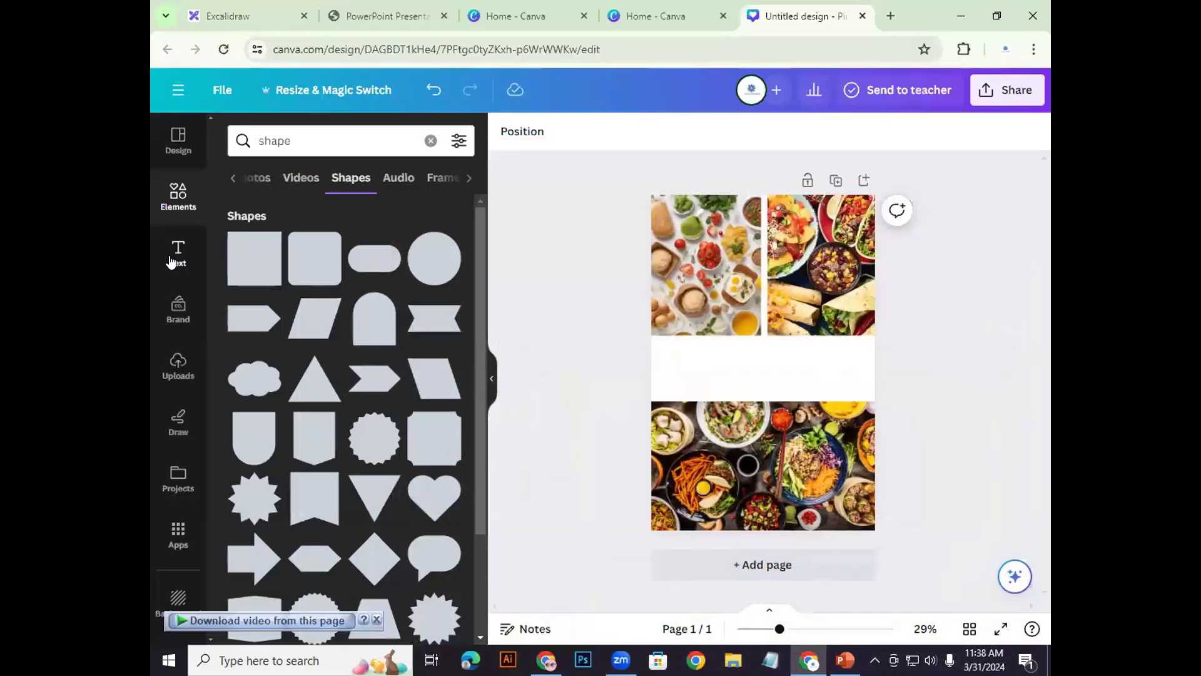
Step: Add a heading to the pin reading "Food Recipe"
click(174, 257)
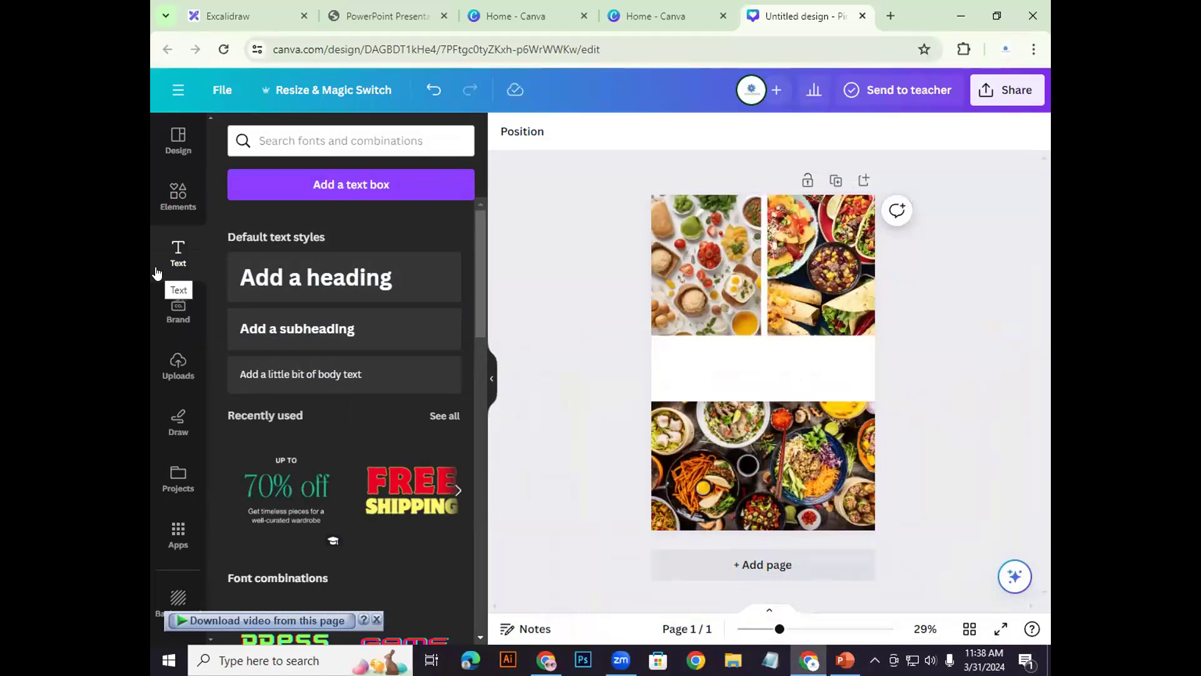
click(313, 277)
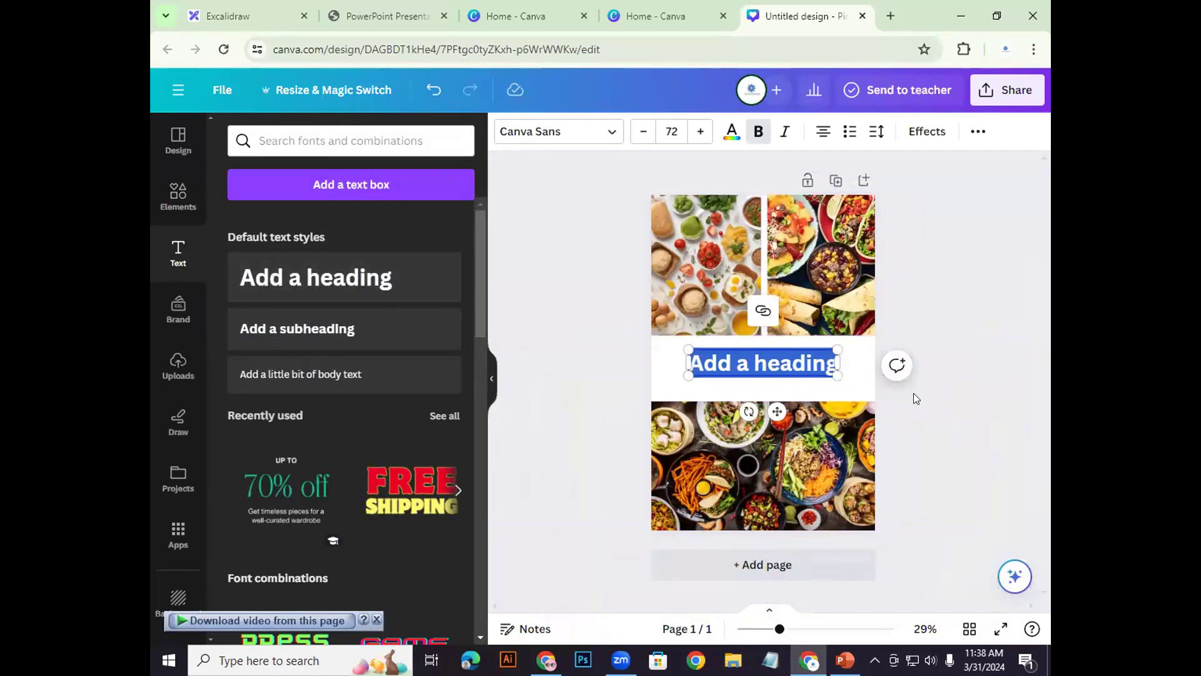
text(Food Recipe)
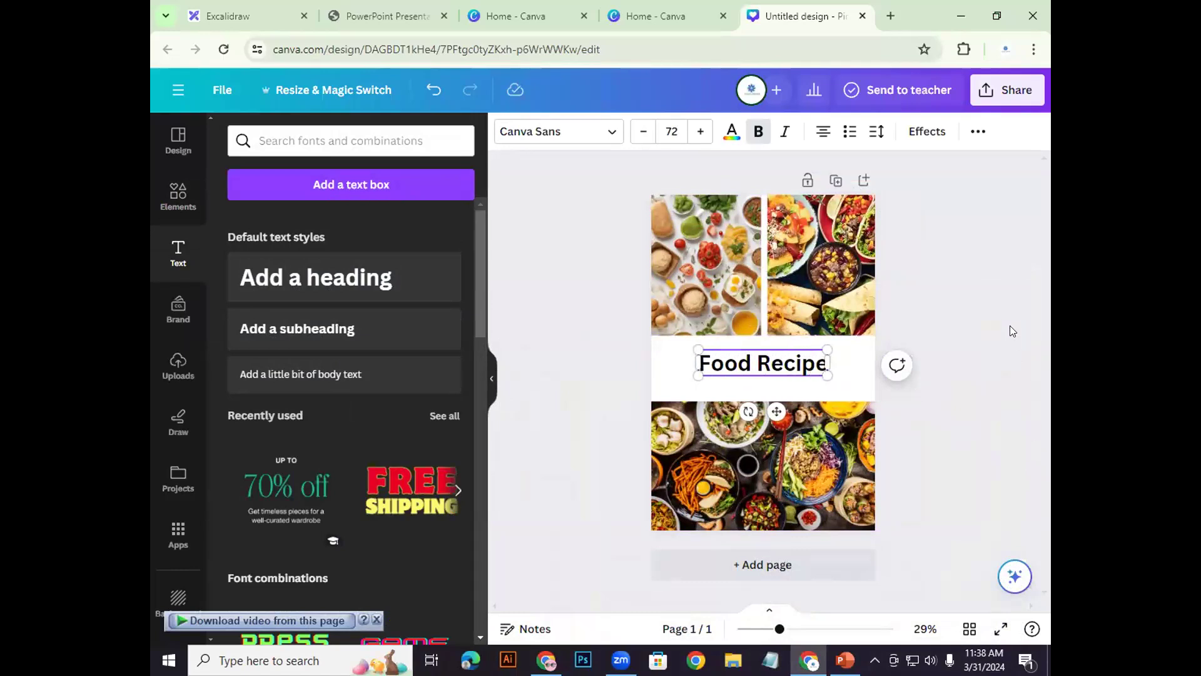
Step: Move the "Food Recipe" heading down so it is vertically centred in the white band
click(1009, 331)
drag(763, 364, 763, 370)
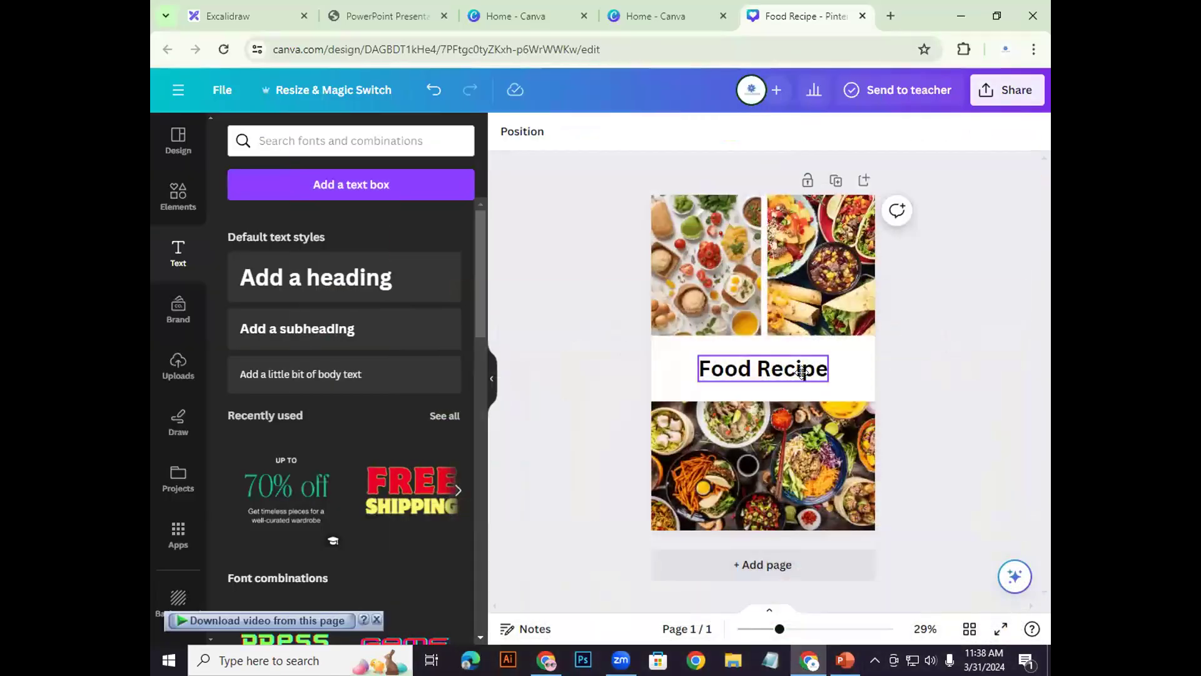
click(802, 372)
click(954, 392)
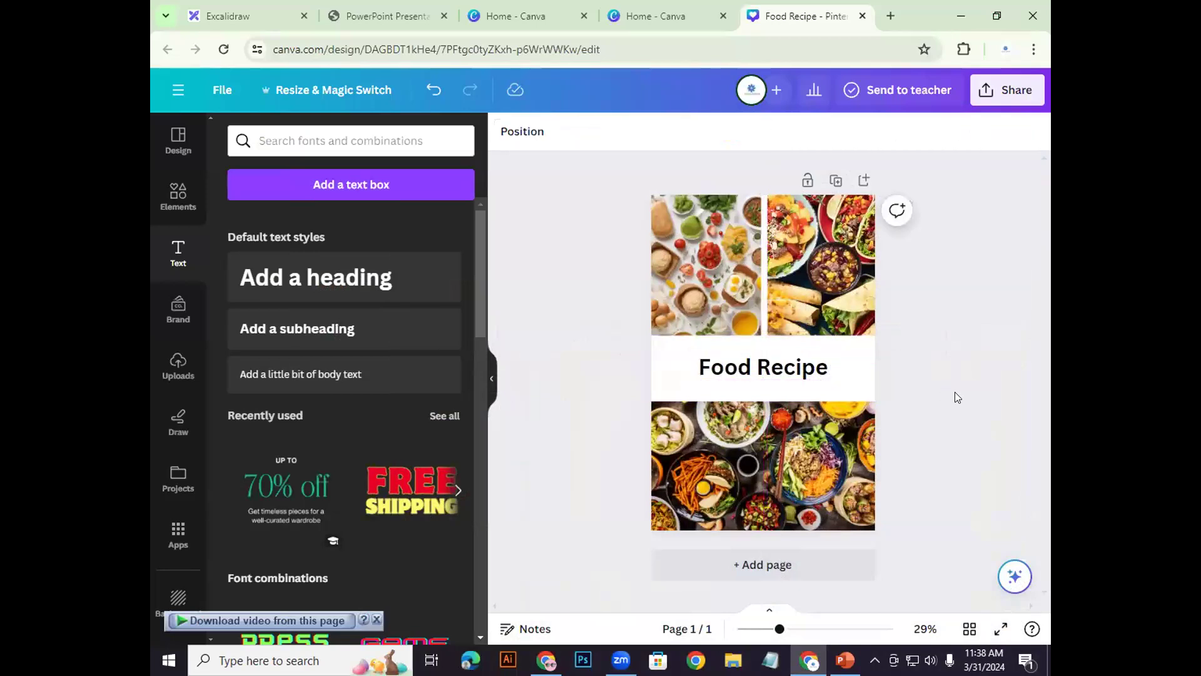
Step: Switch to PowerPoint and compare the finished pin with the Food Recipe sample's photos, title band and spacing
click(844, 660)
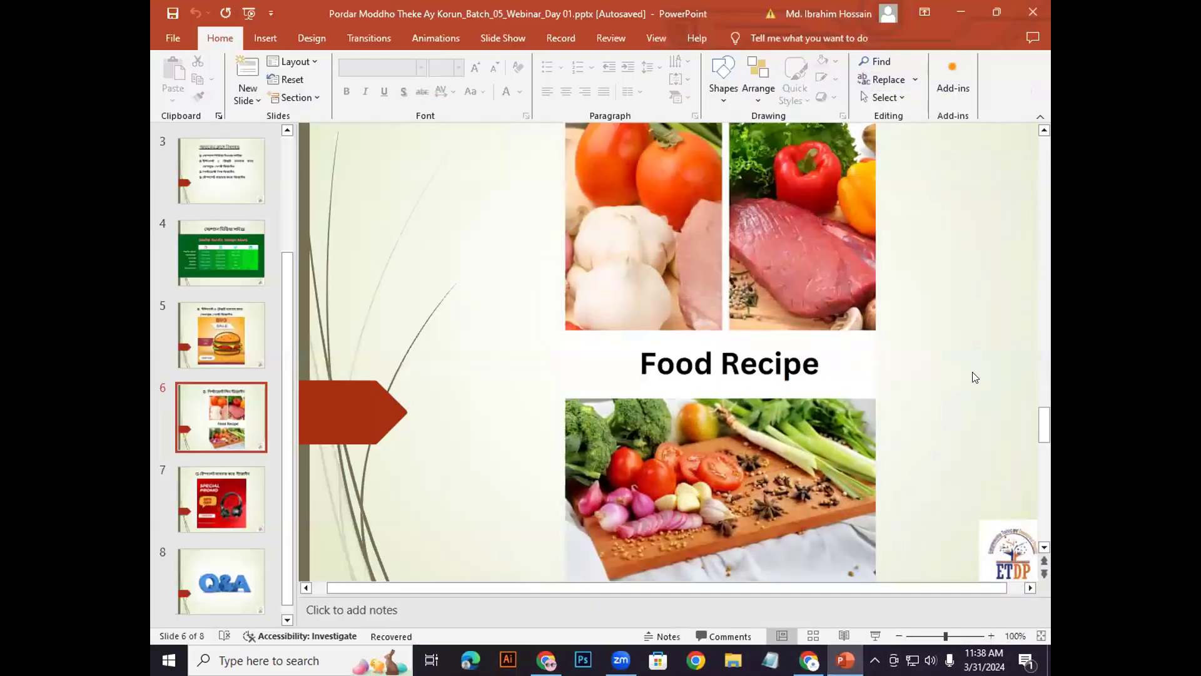
scroll(972, 371, up, 1)
scroll(972, 372, down, 2)
scroll(844, 348, up, 2)
scroll(888, 491, down, 1)
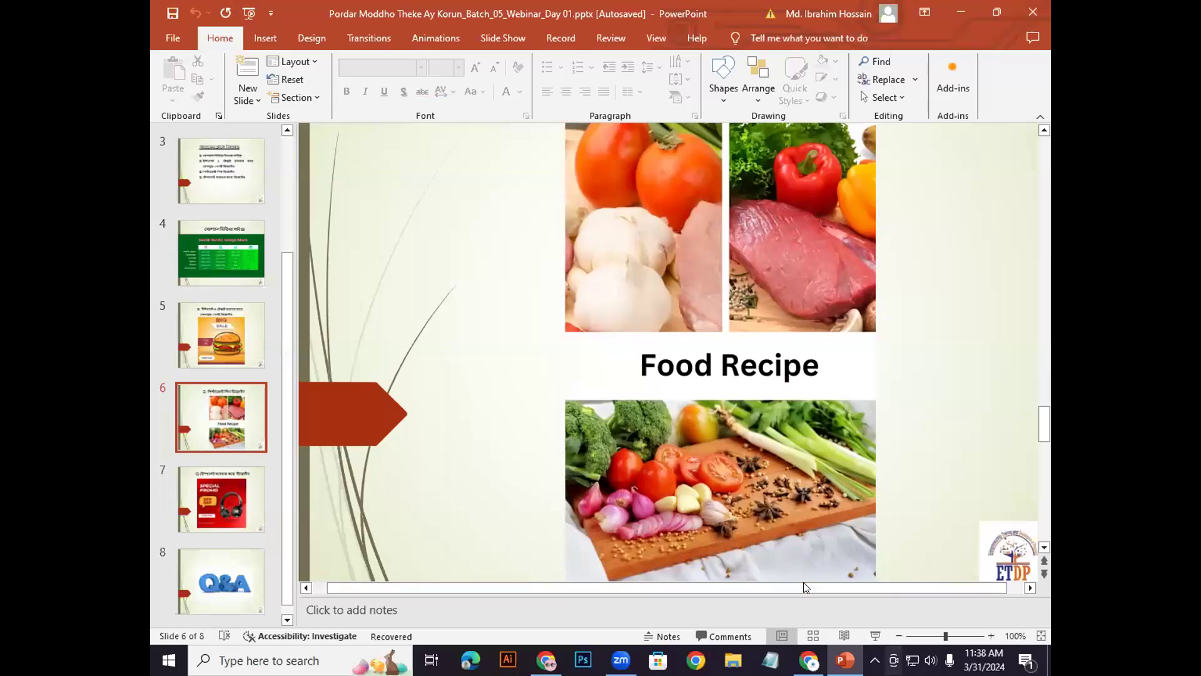
scroll(783, 264, up, 1)
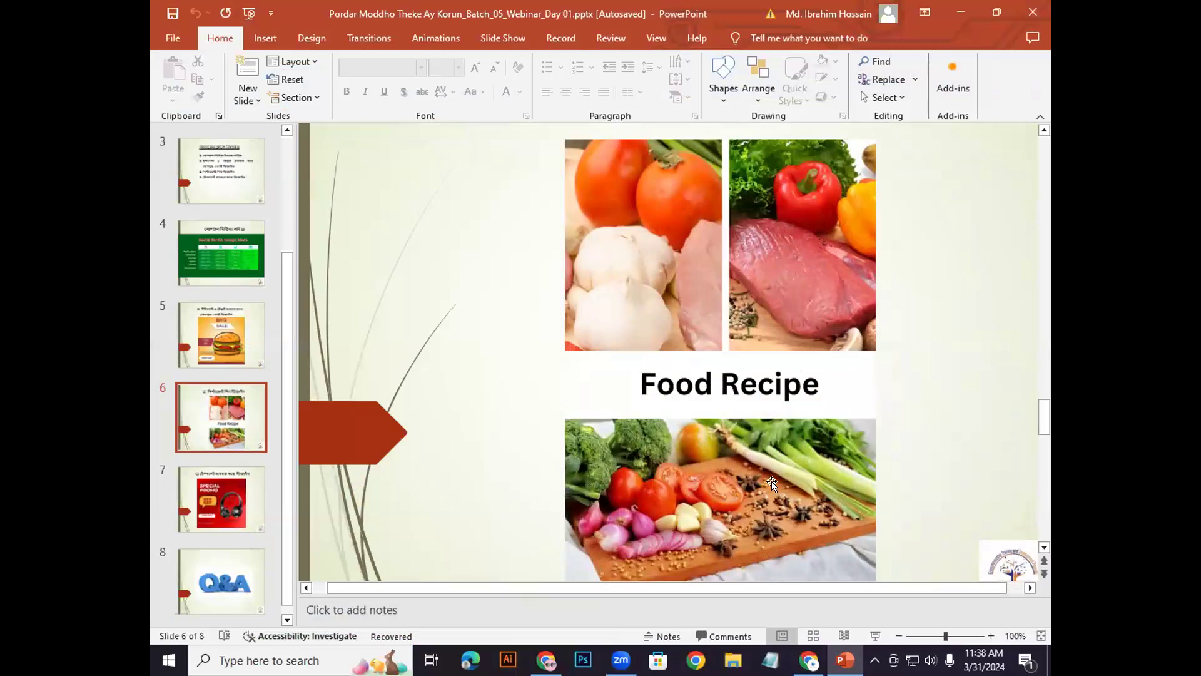
scroll(675, 174, up, 1)
scroll(675, 174, down, 1)
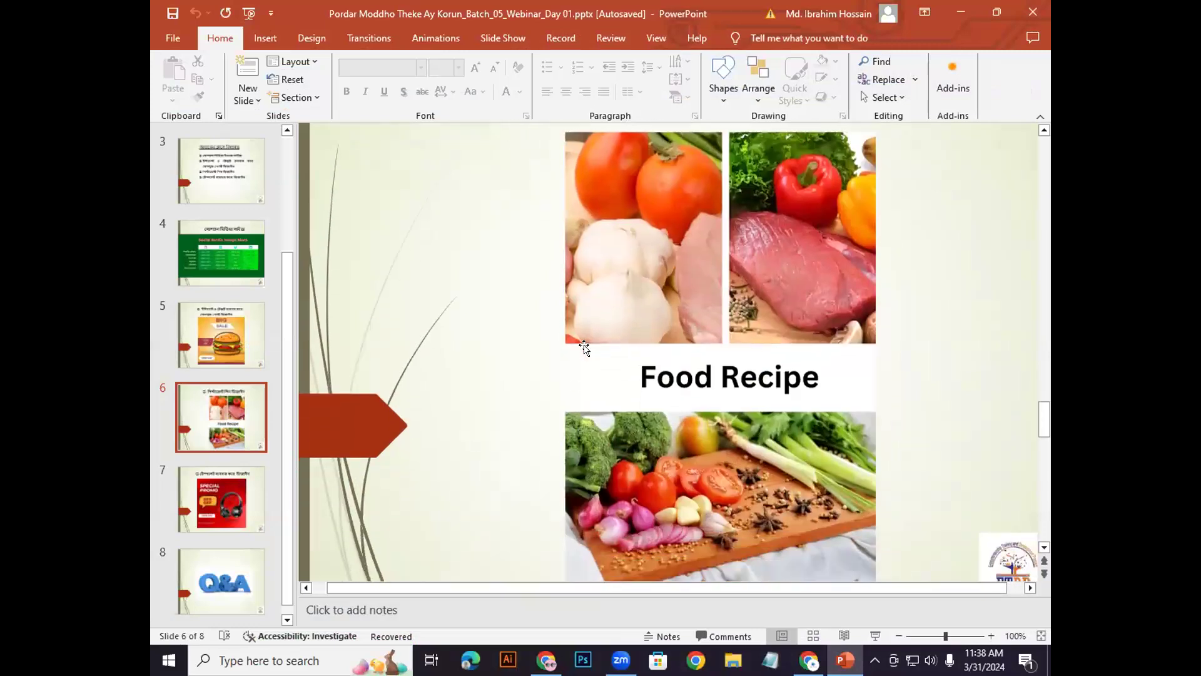
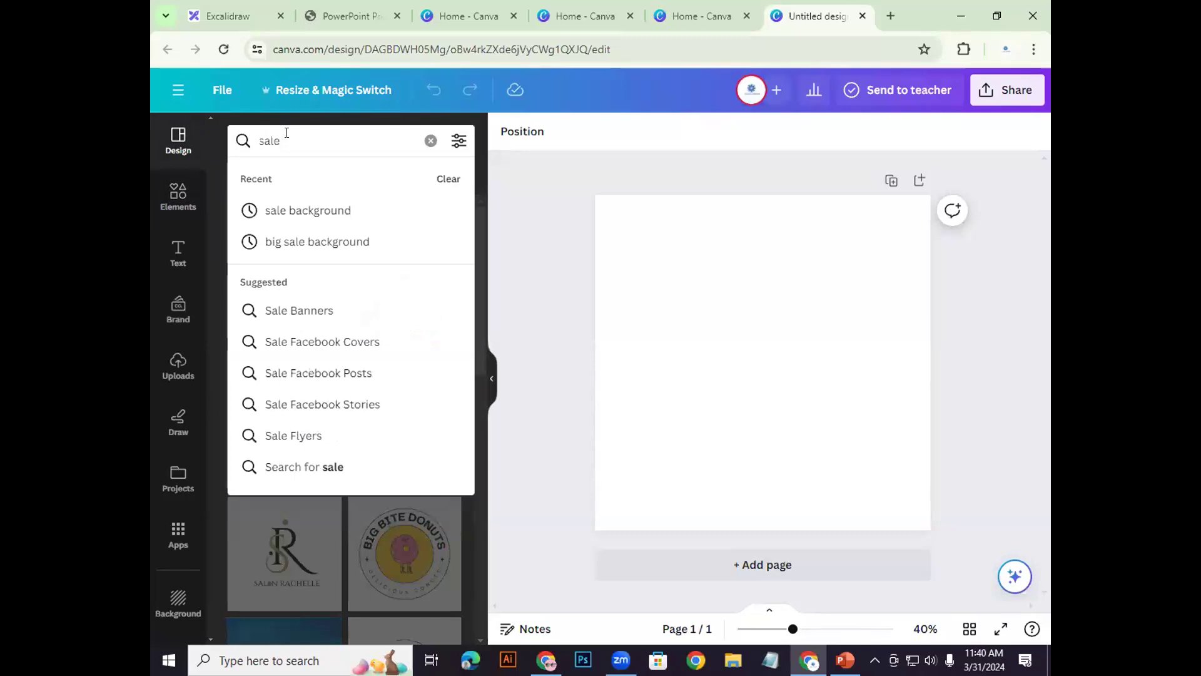
Step: Search the templates for "sale background" and apply the red Special Promo headphone template to the blank square design
click(308, 212)
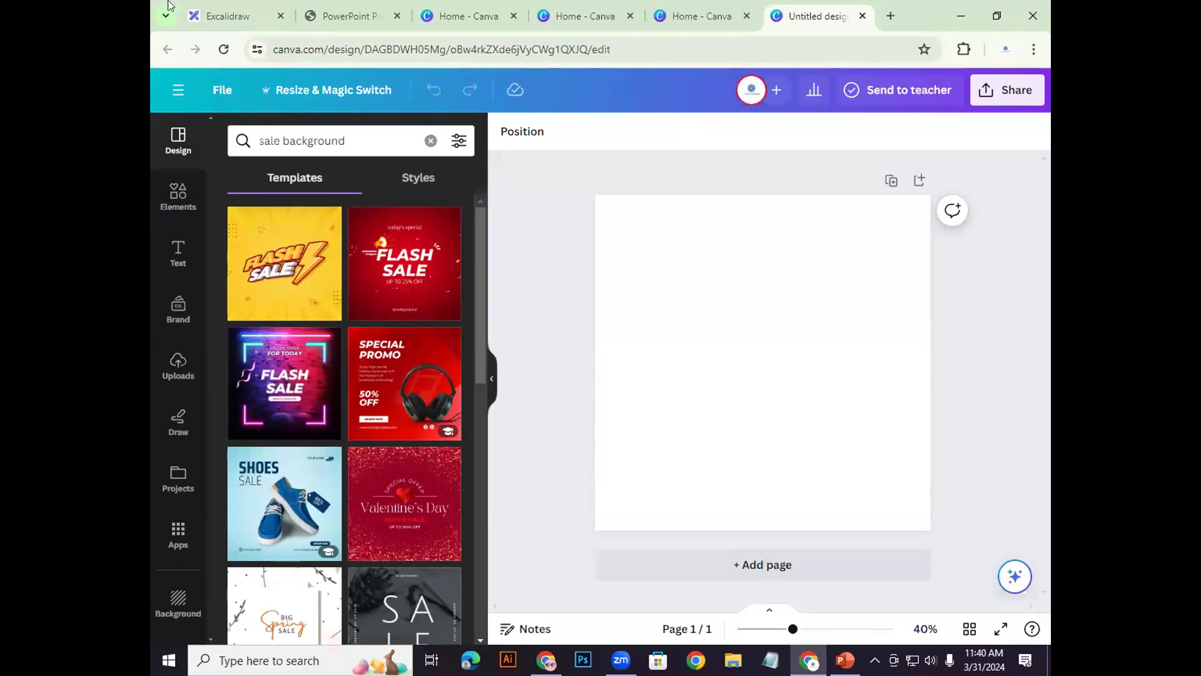
click(373, 384)
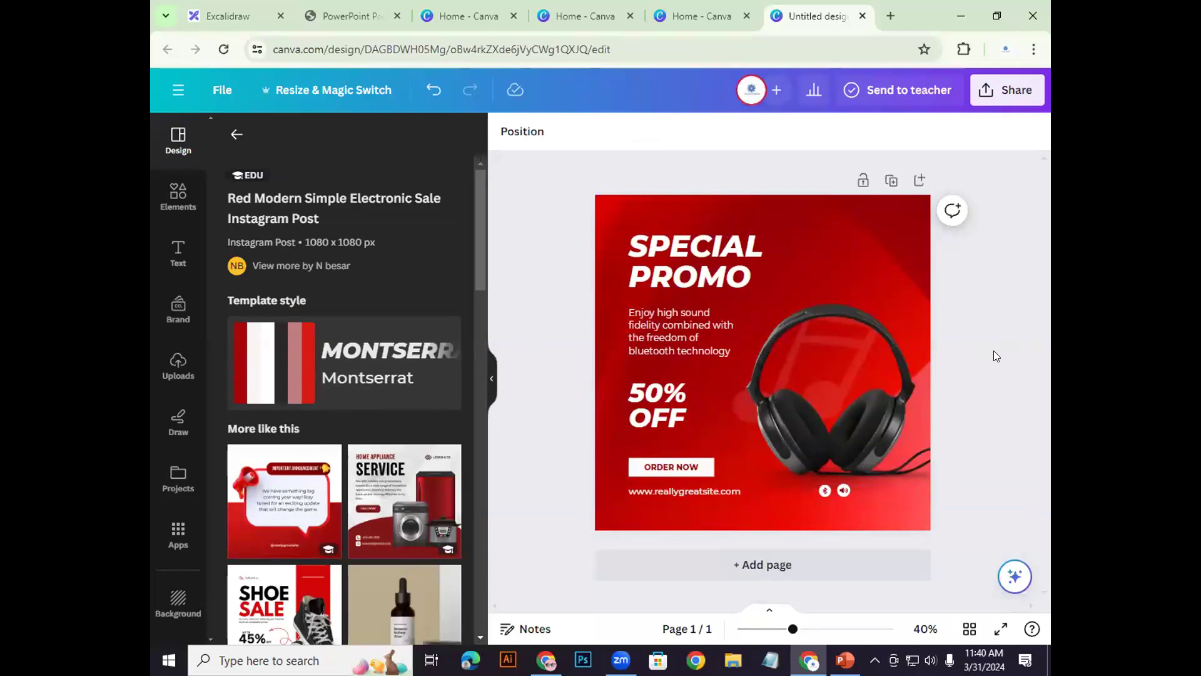
Step: Delete the description paragraph below the Special Promo title, check the headphone sample in PowerPoint and switch back to Canva
click(644, 336)
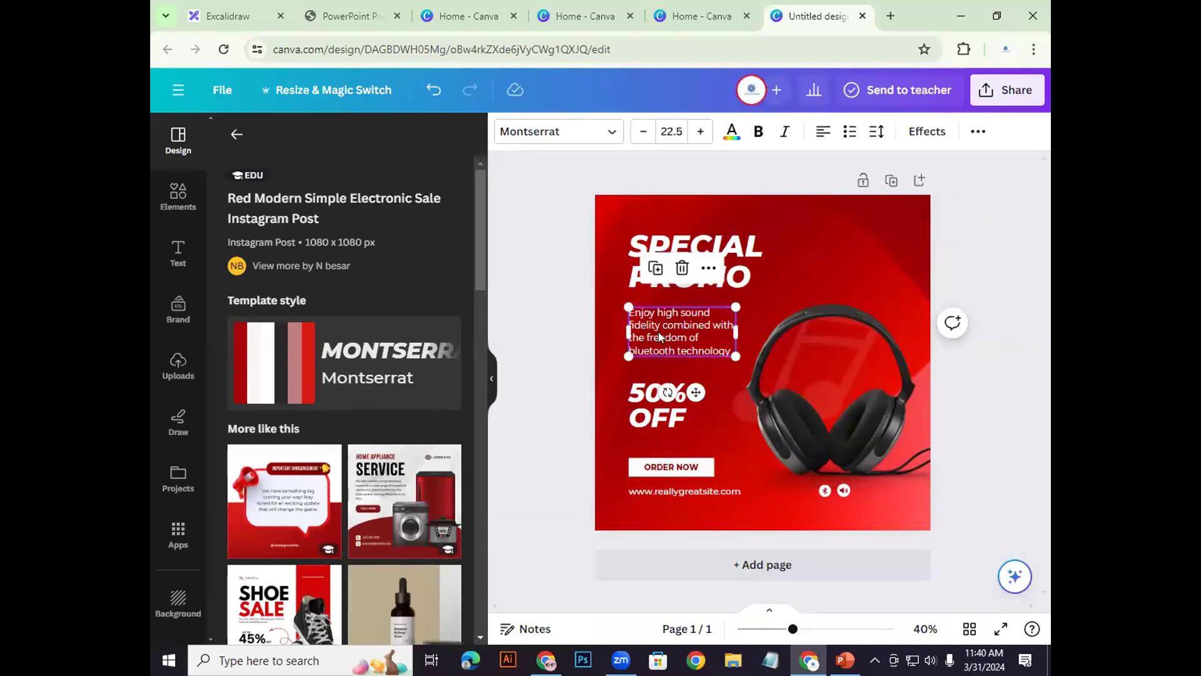
key(Delete)
click(844, 660)
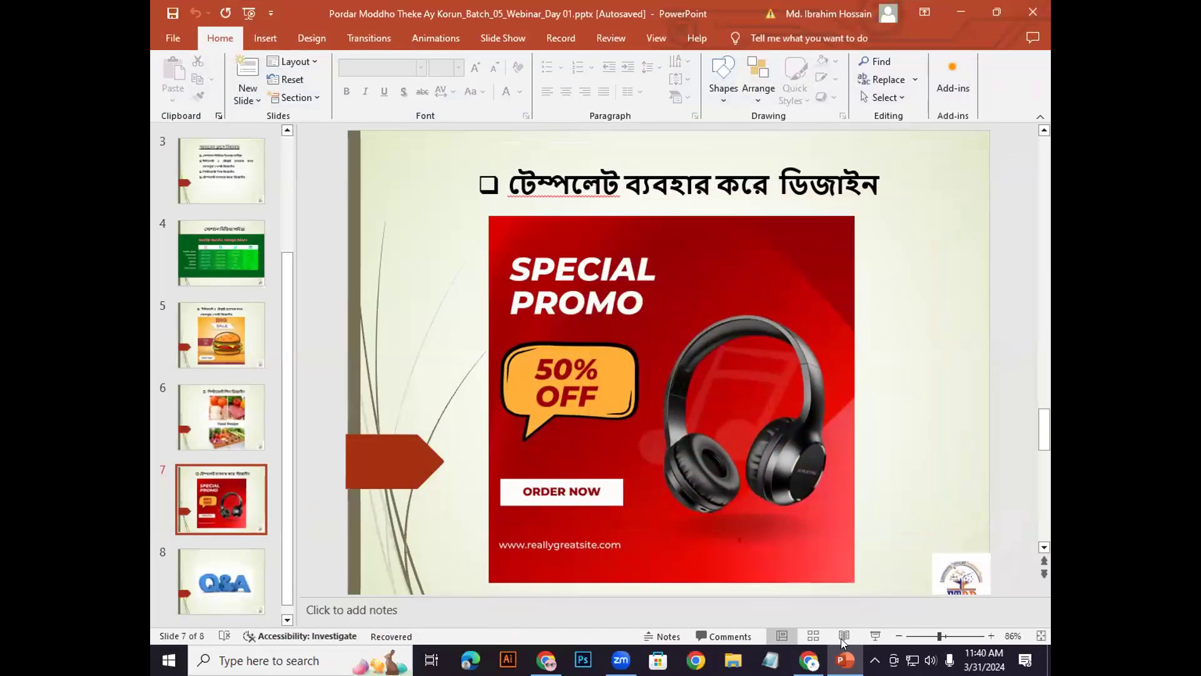
key(alt+Tab)
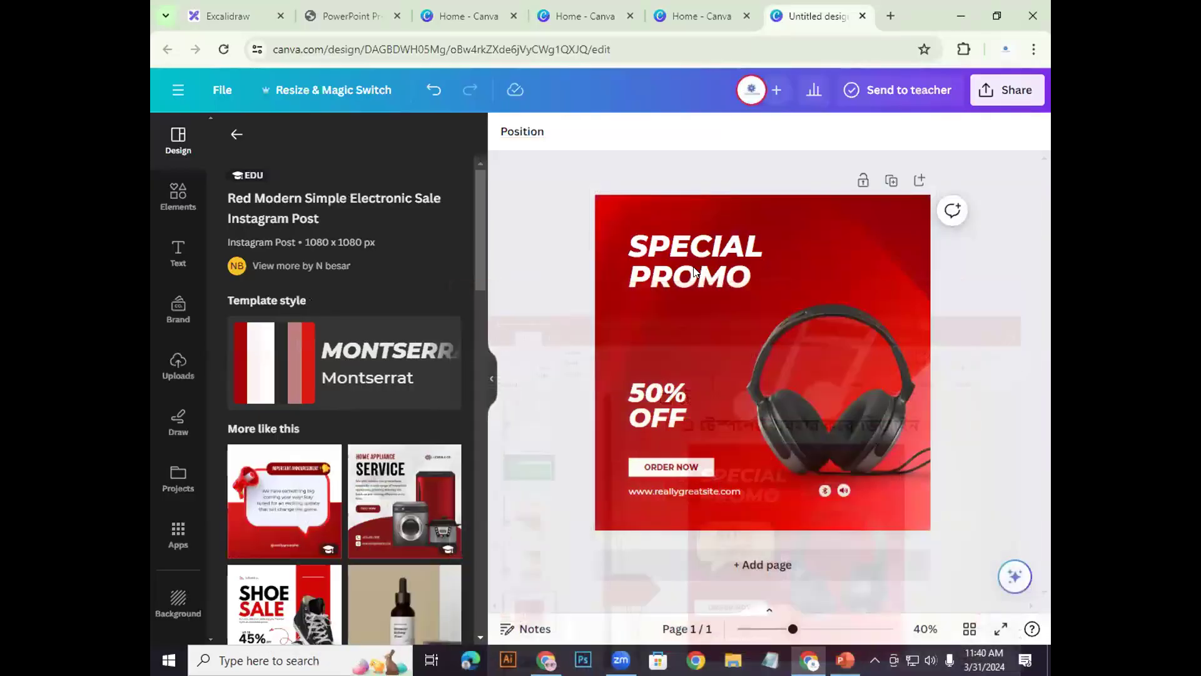
Step: Move the "SPECIAL PROMO" title closer to the post's upper-left corner and enlarge it slightly
mouse_move(698, 253)
mouse_down()
mouse_move(684, 251)
mouse_move(720, 237)
mouse_move(673, 269)
mouse_move(674, 332)
mouse_move(765, 269)
mouse_move(683, 262)
mouse_up()
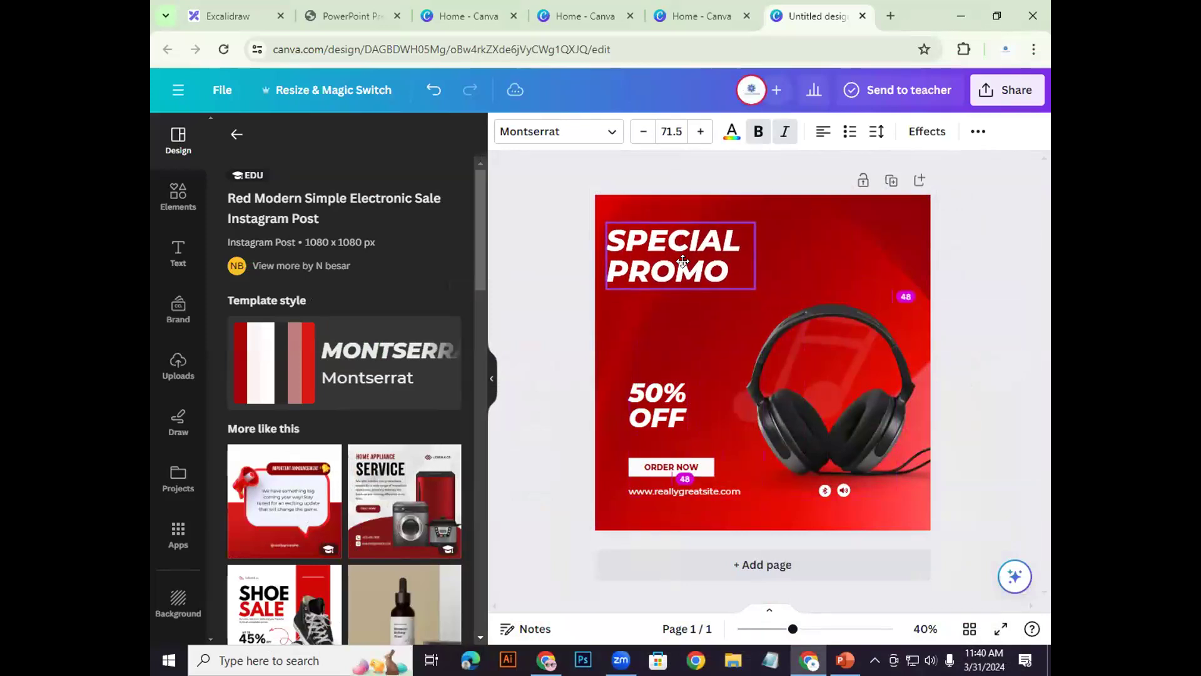
drag(757, 289, 775, 299)
drag(677, 266, 677, 260)
click(545, 269)
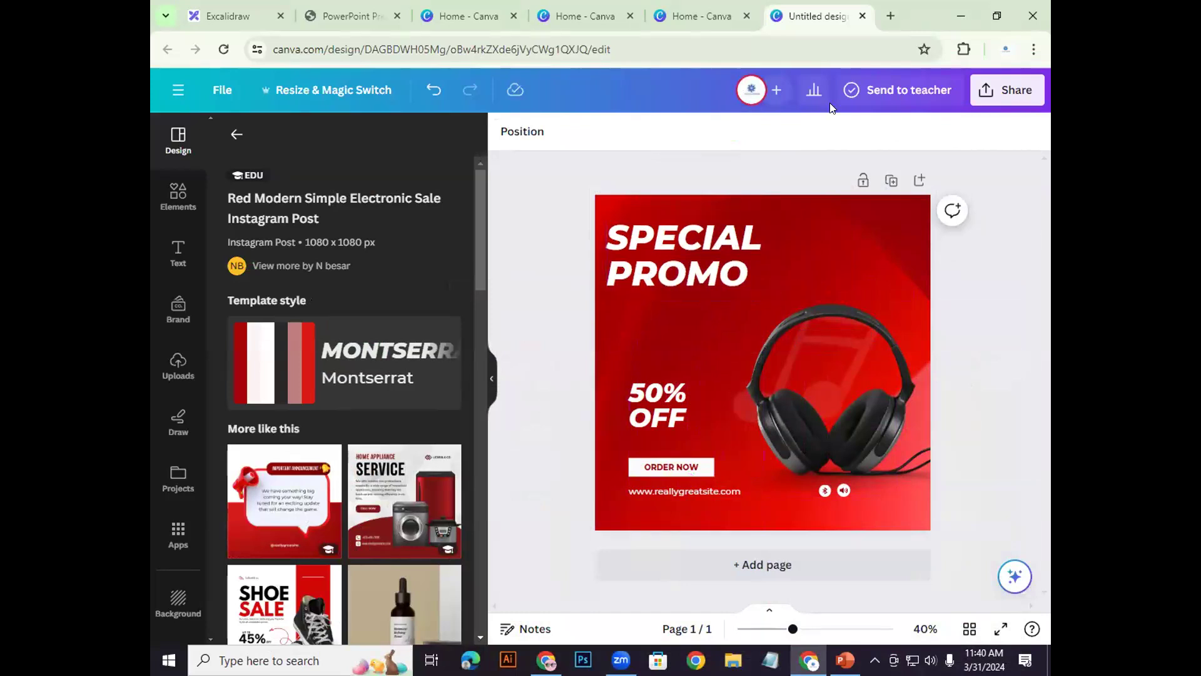
Step: Upload the black headphone JPG from the Downloads folder to the image uploads
click(813, 409)
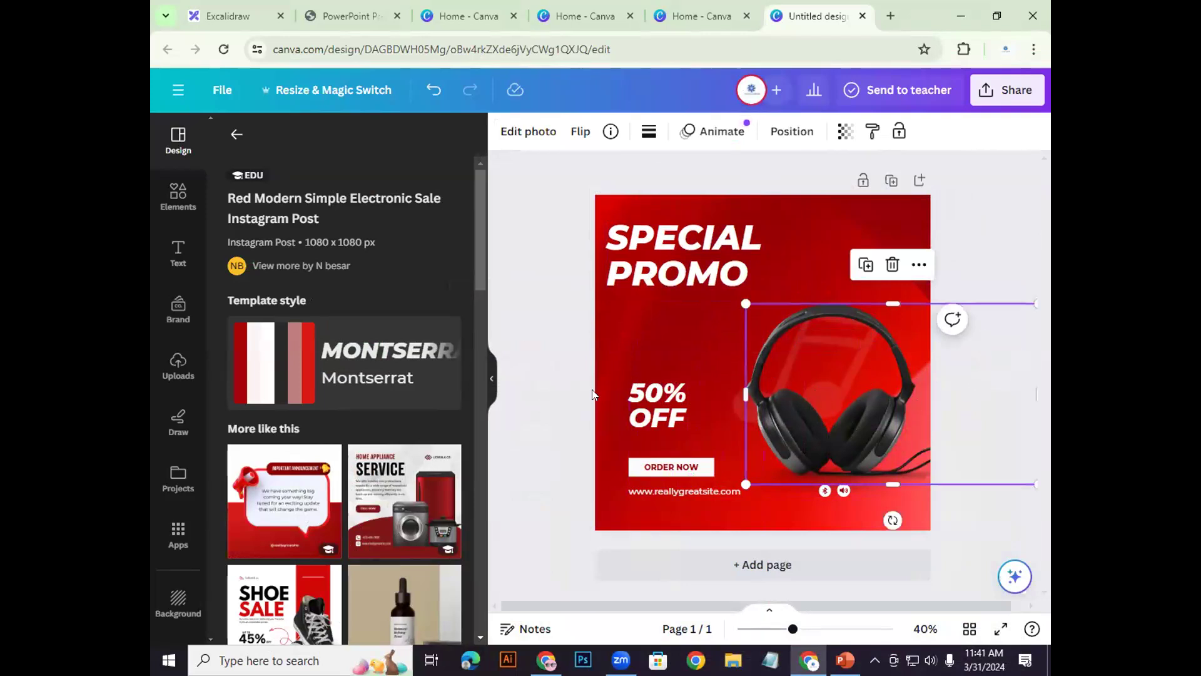
click(552, 323)
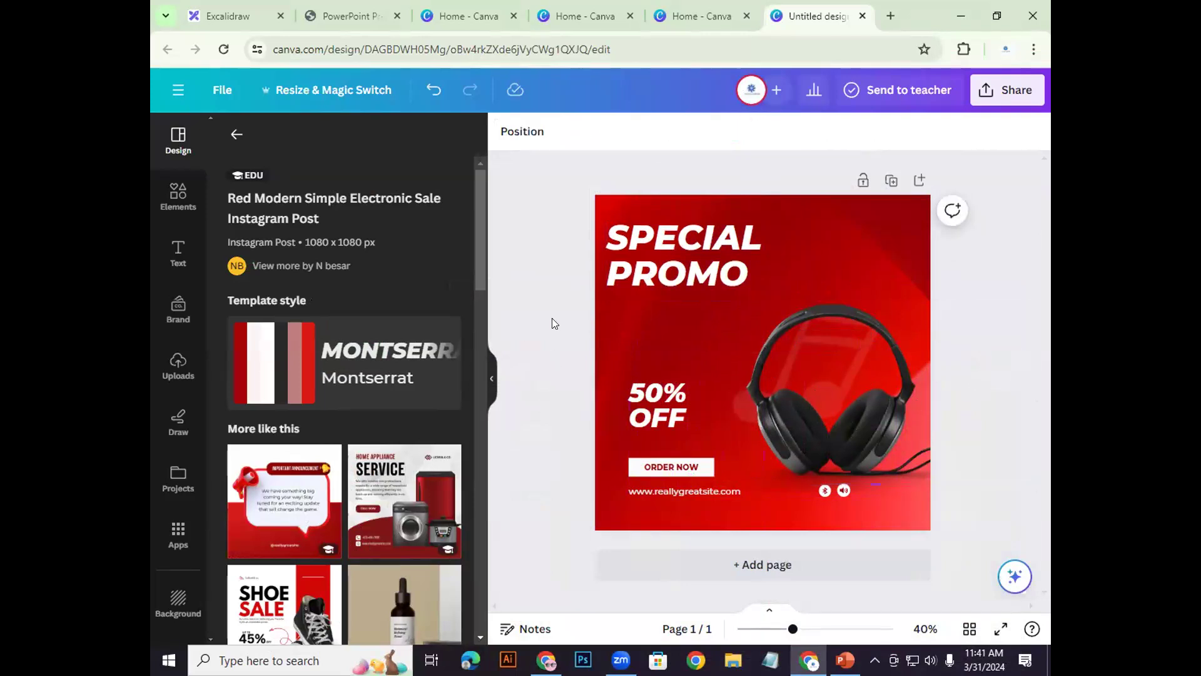
click(177, 364)
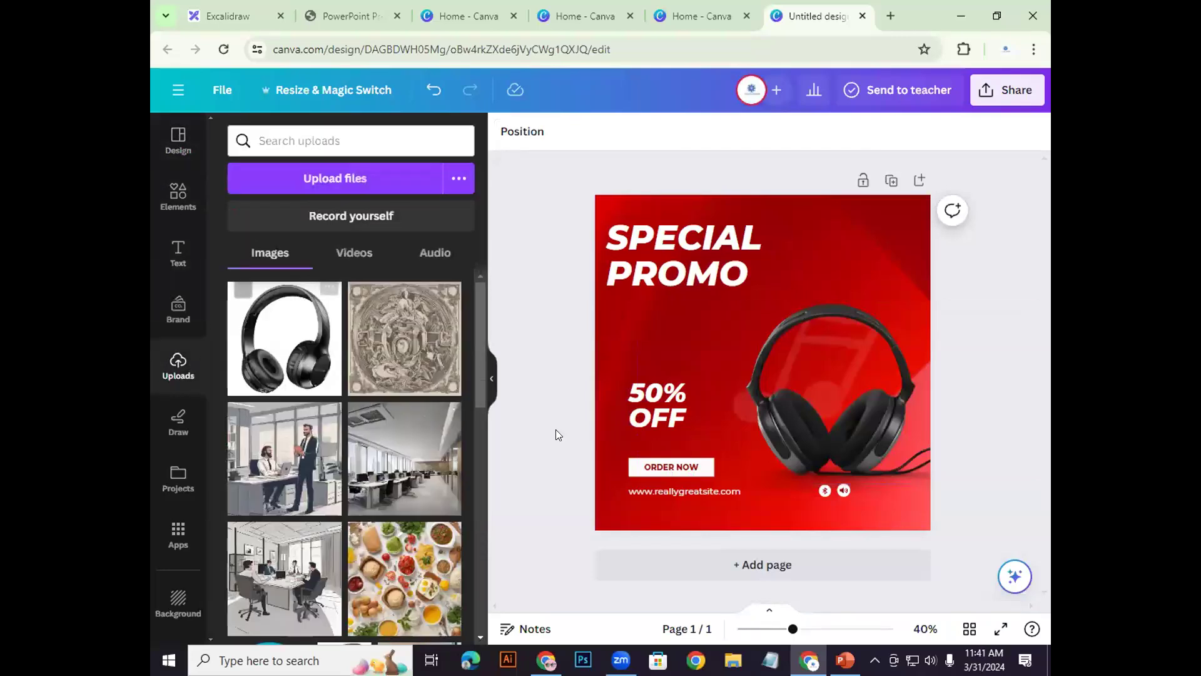
click(347, 181)
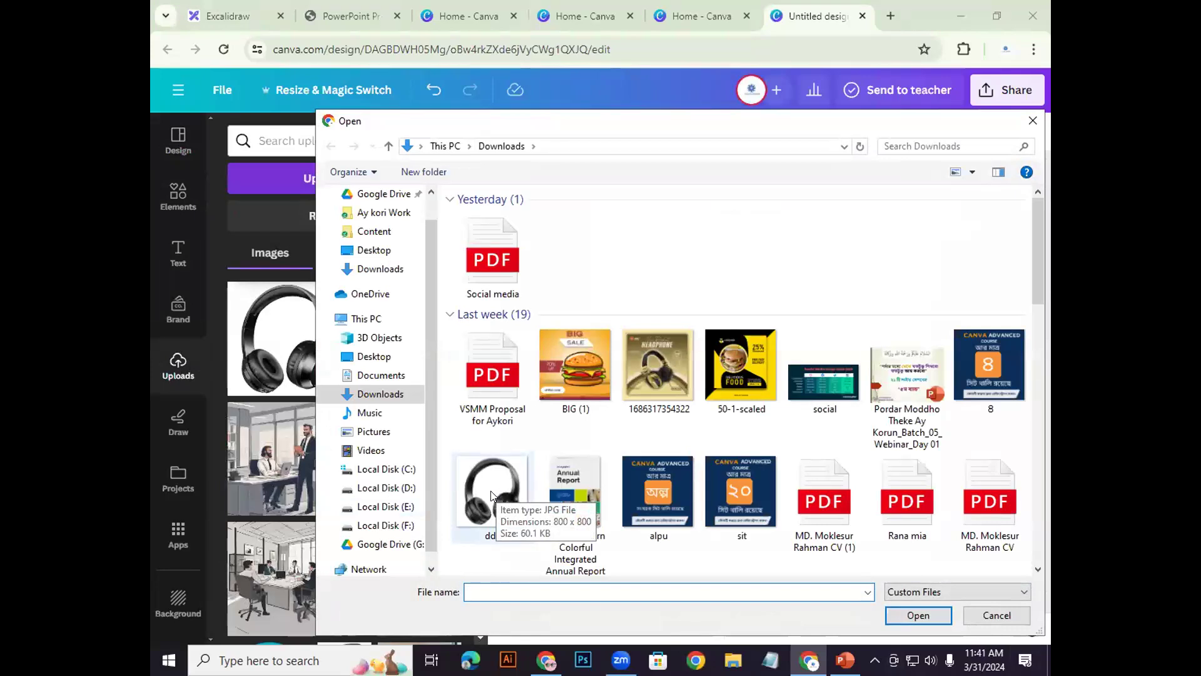
double_click(491, 495)
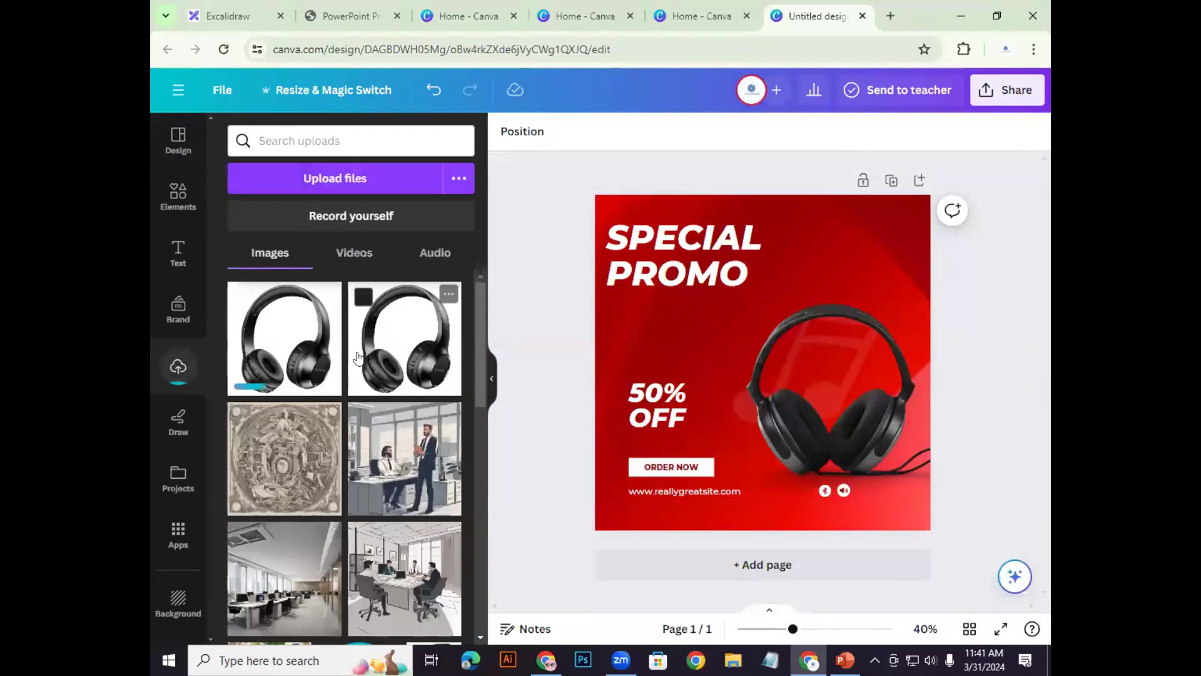
Step: Delete the template's headphone photo and place the uploaded headphone image on the right half of the post
click(871, 431)
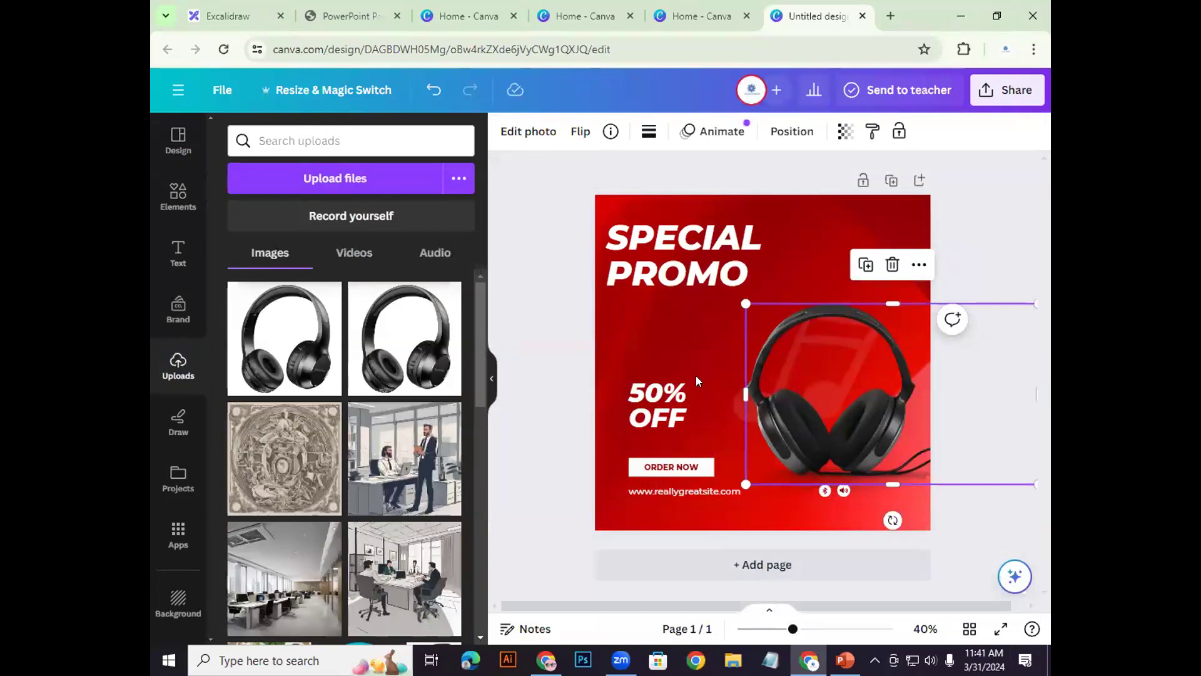
click(891, 264)
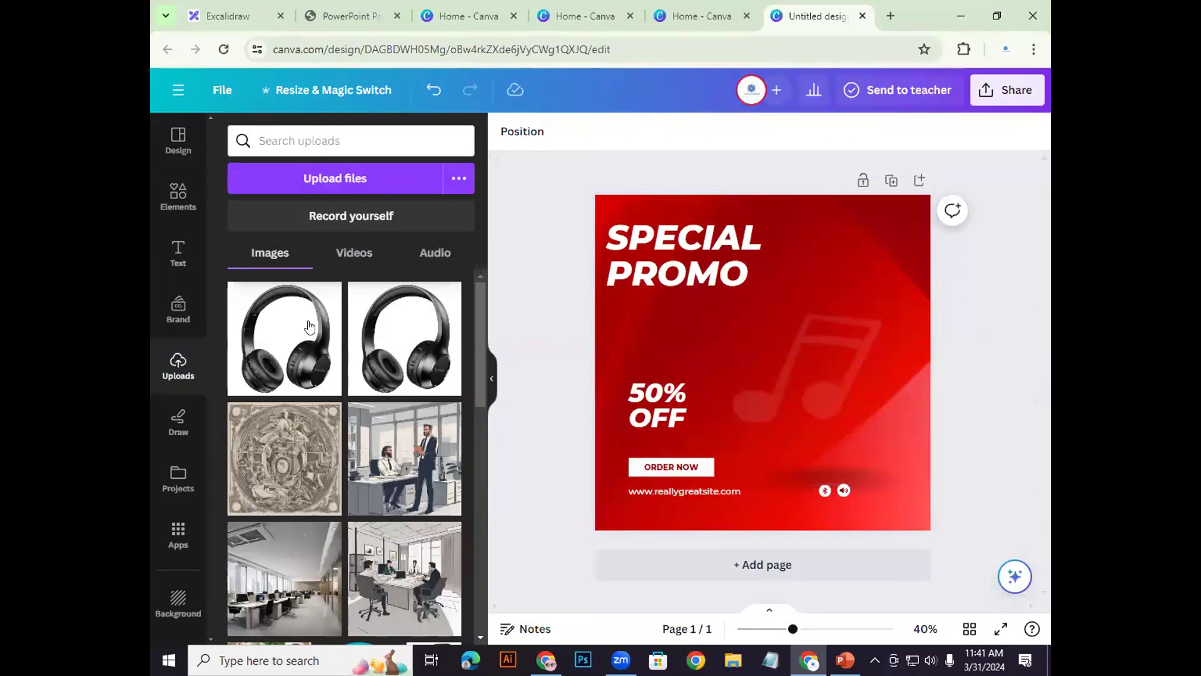
click(284, 349)
drag(806, 394, 860, 408)
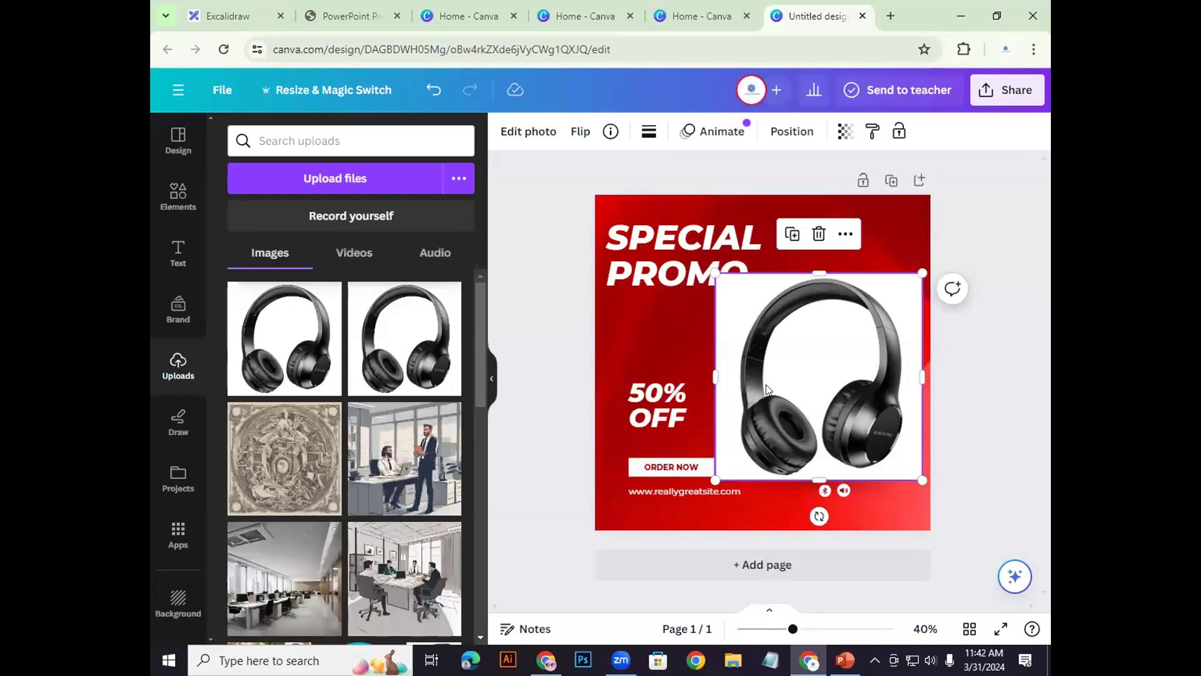
click(989, 416)
click(854, 386)
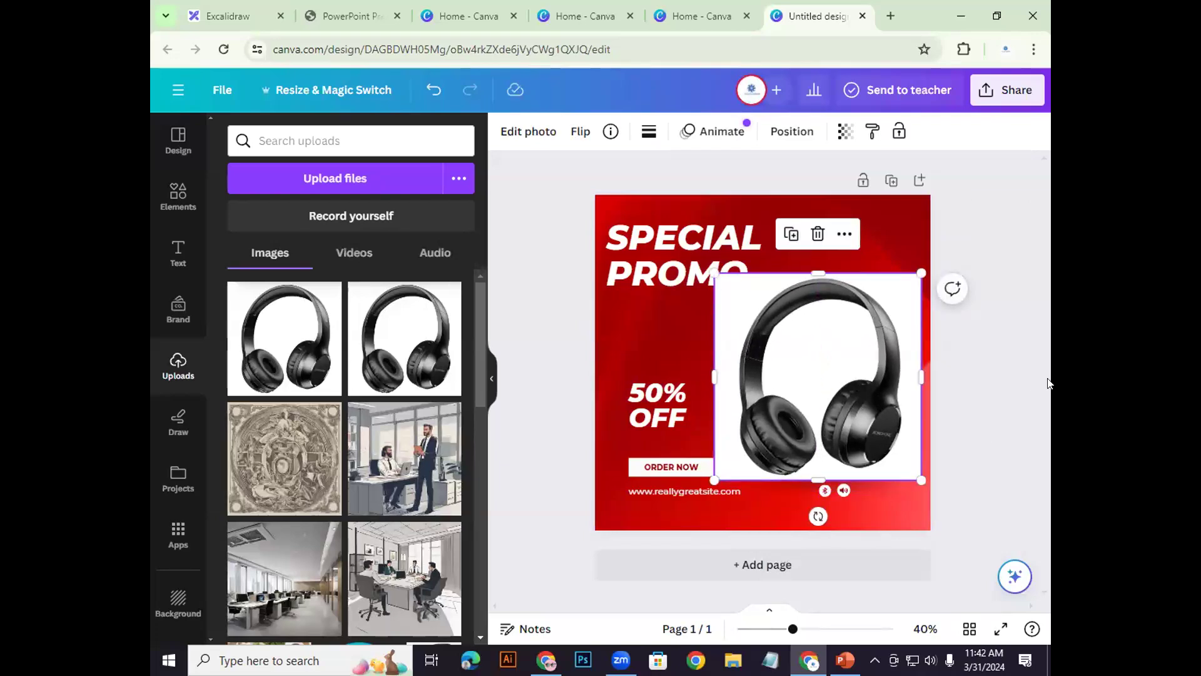
Step: Remove the white background of the placed headphone photo with BG Remover
click(527, 132)
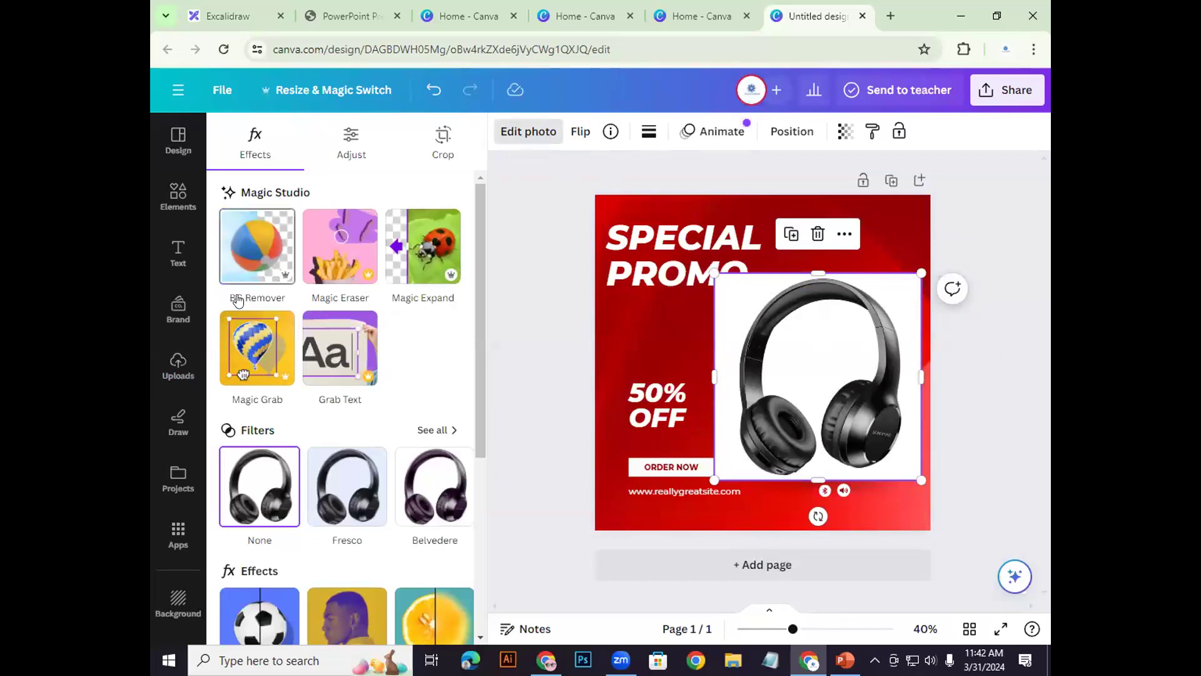
click(261, 247)
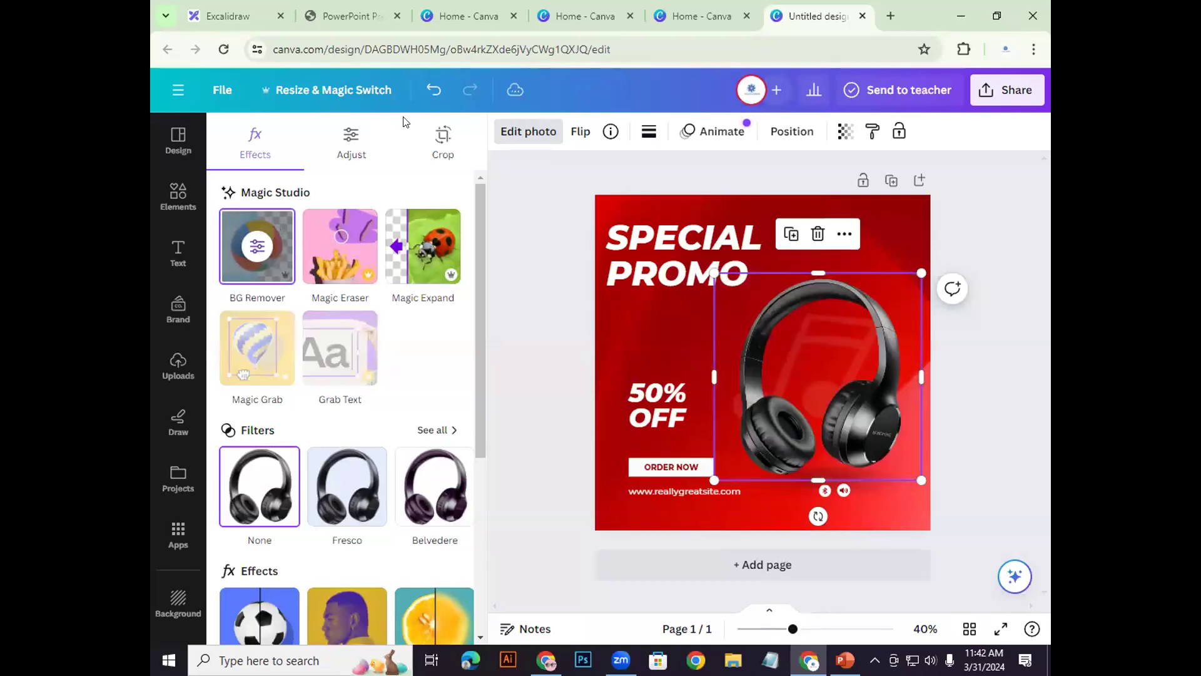
click(976, 416)
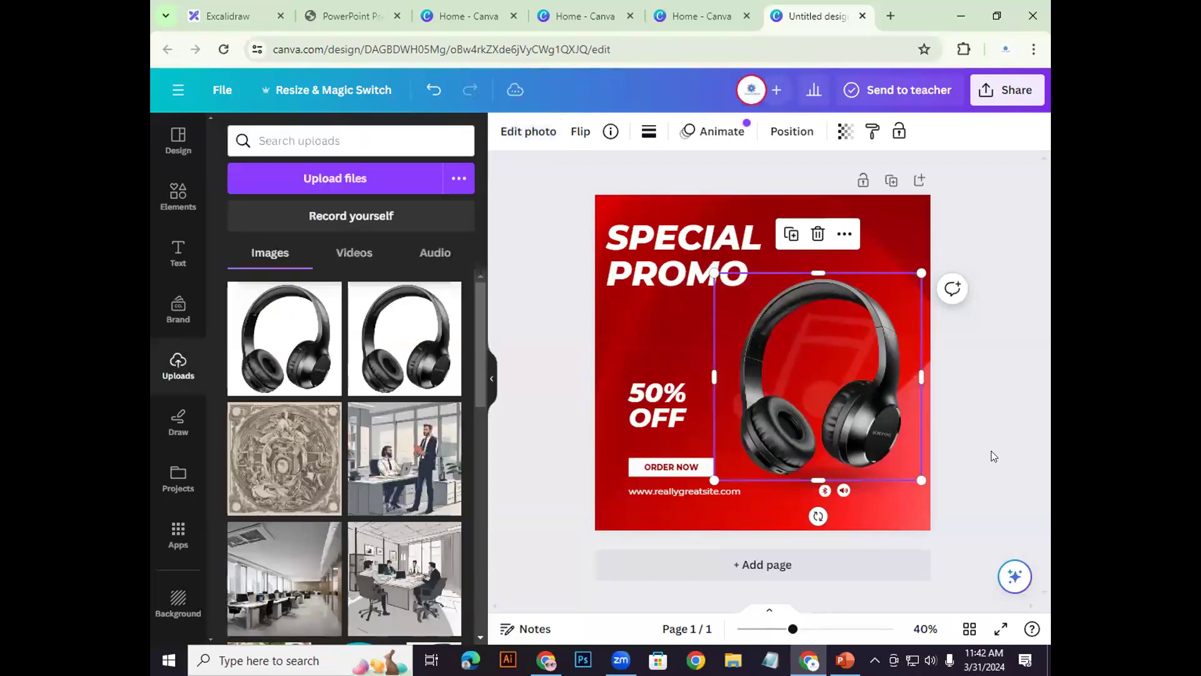
Step: Scale the headphone photo down slightly and position it over the music note, clear of the title
drag(920, 479, 872, 453)
drag(820, 384, 853, 421)
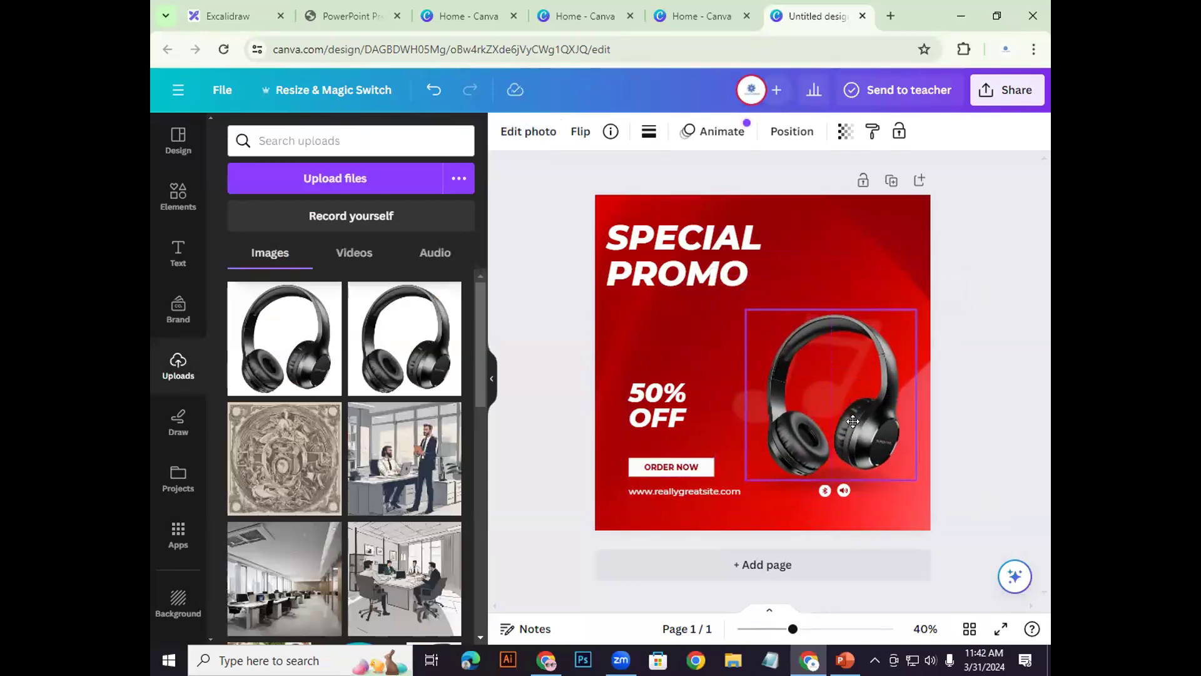
drag(917, 310, 922, 277)
drag(858, 415, 861, 421)
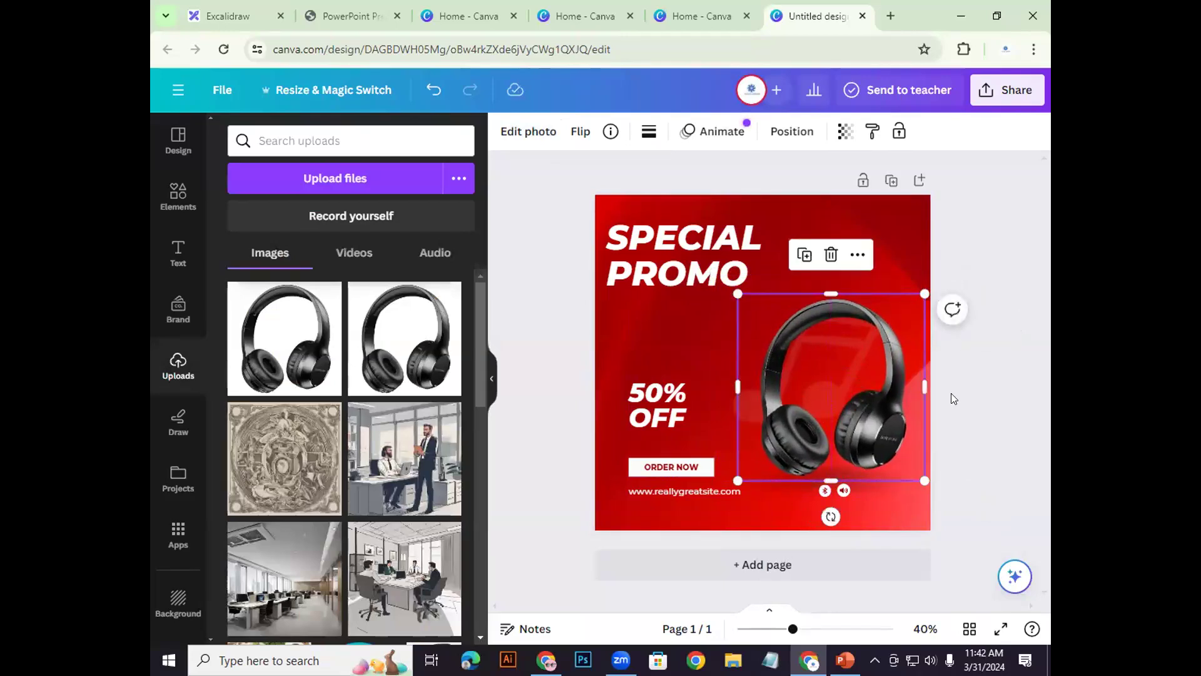
click(984, 402)
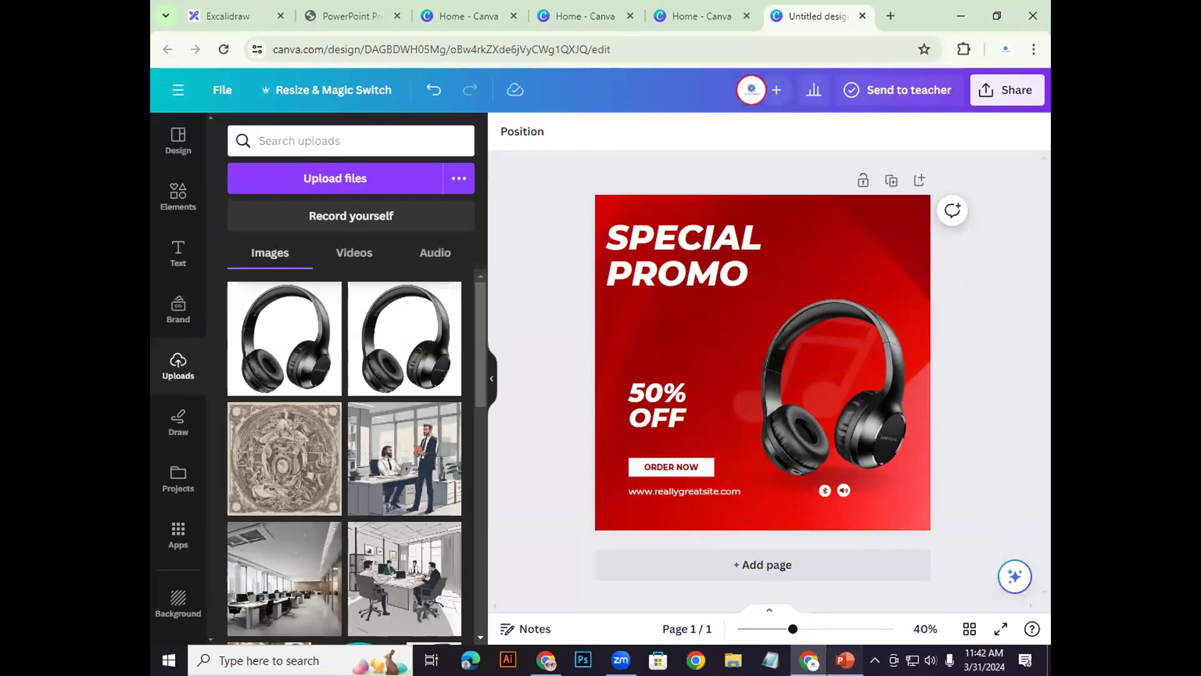
Step: Check the headphone sample in PowerPoint, switch back to Canva and move the "50% OFF" text slightly up
click(844, 660)
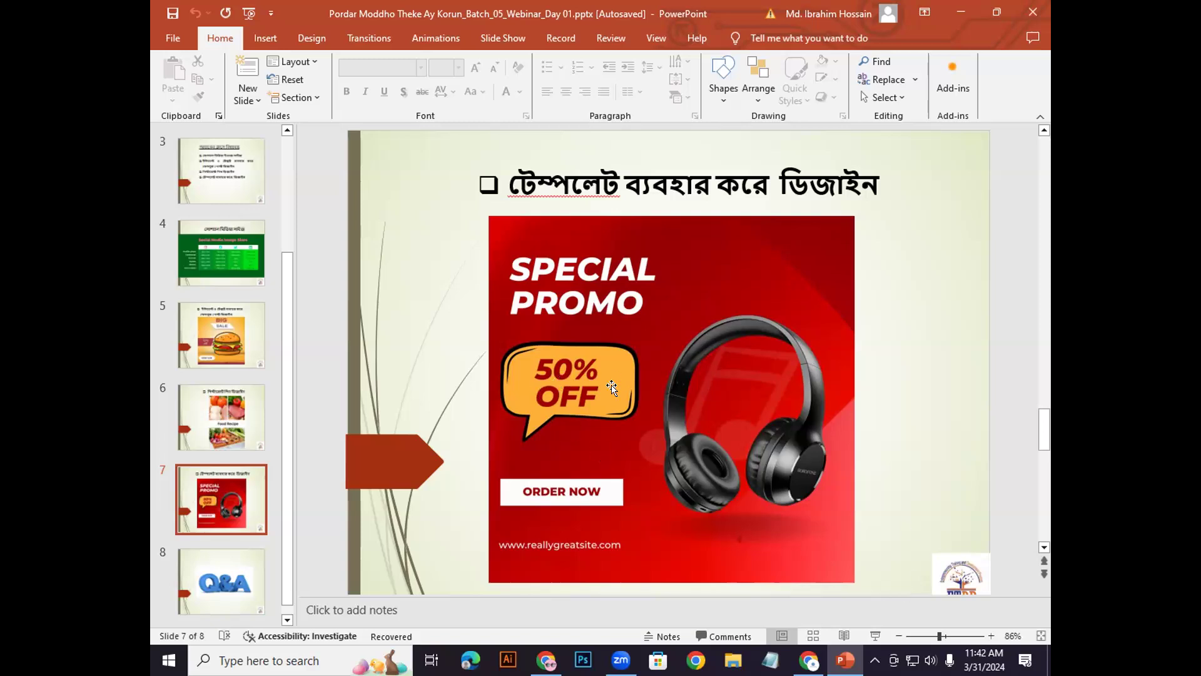
click(808, 660)
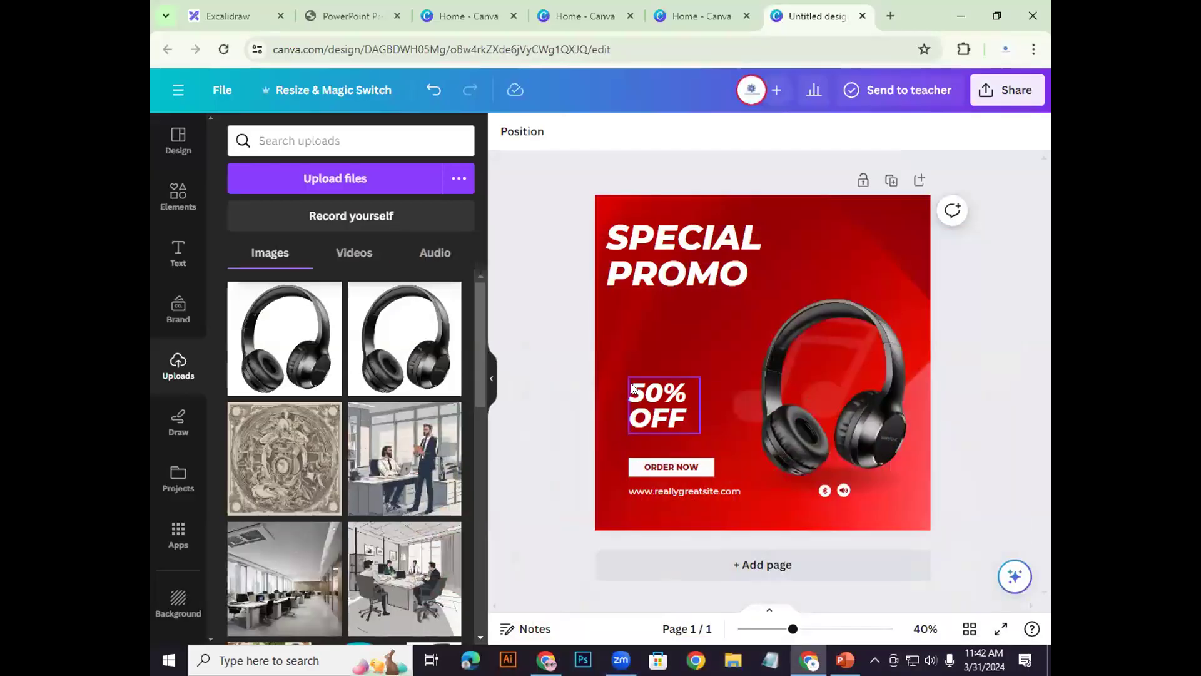
mouse_move(653, 394)
mouse_down()
mouse_move(657, 359)
mouse_move(658, 376)
mouse_up()
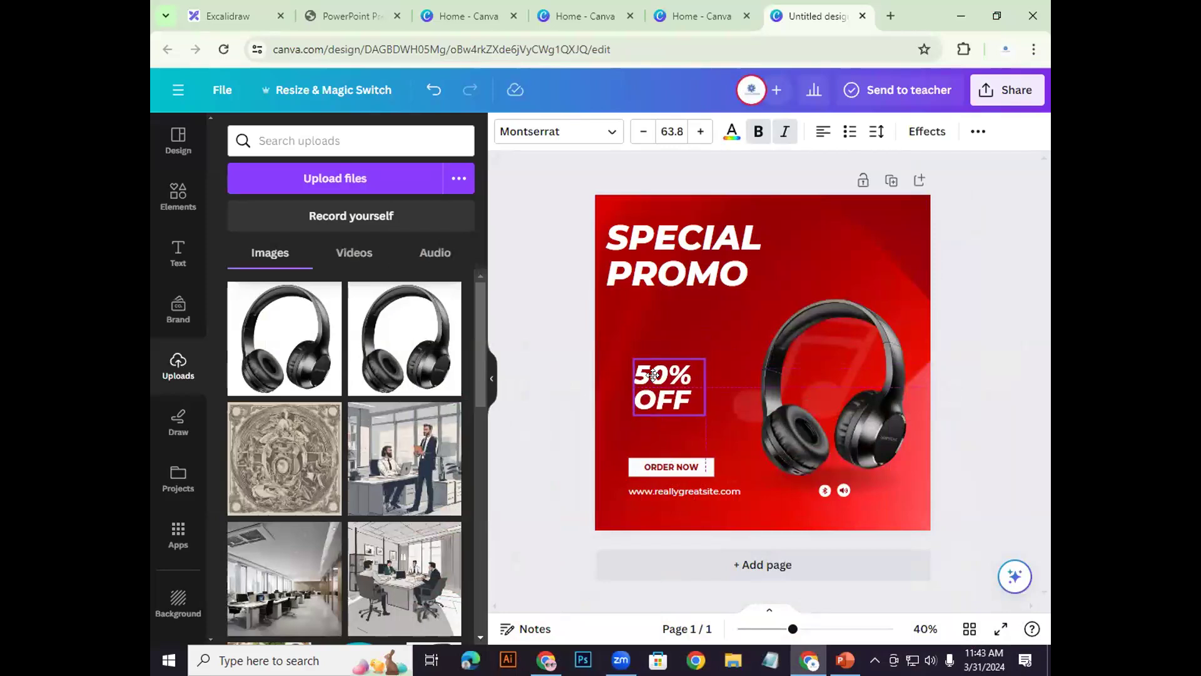
Step: Search the elements for "Comic bubble" and browse the graphics for a rounded speech bubble like the sample's
click(177, 199)
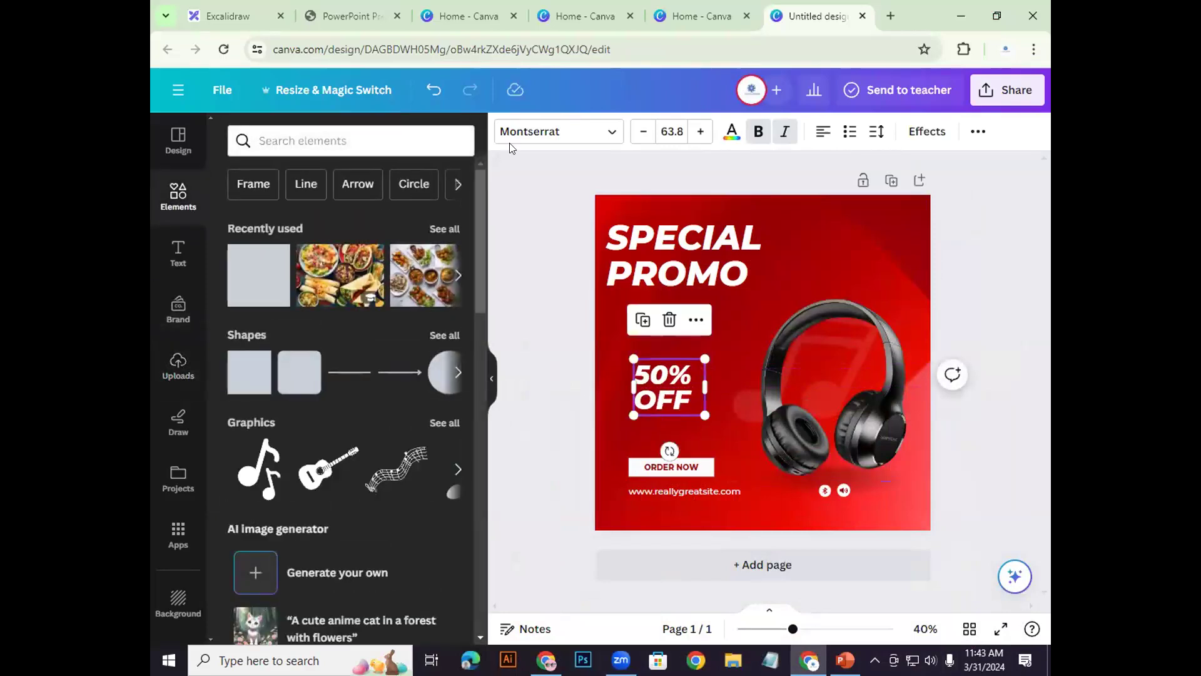
click(301, 139)
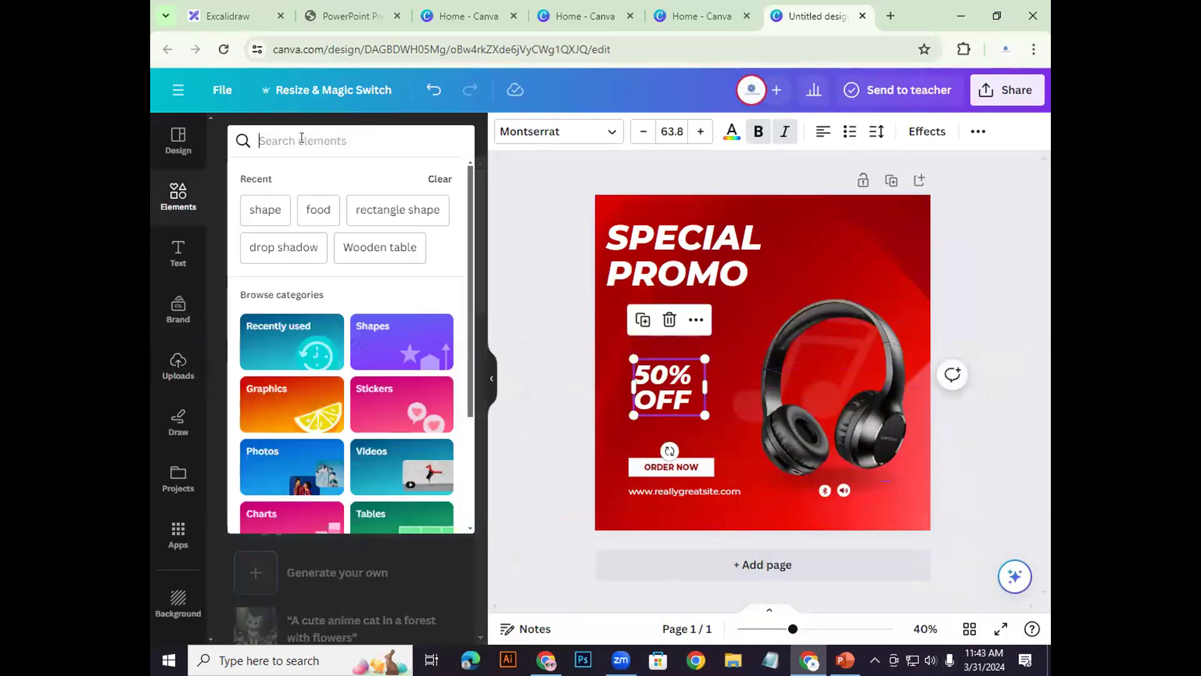
text(bu)
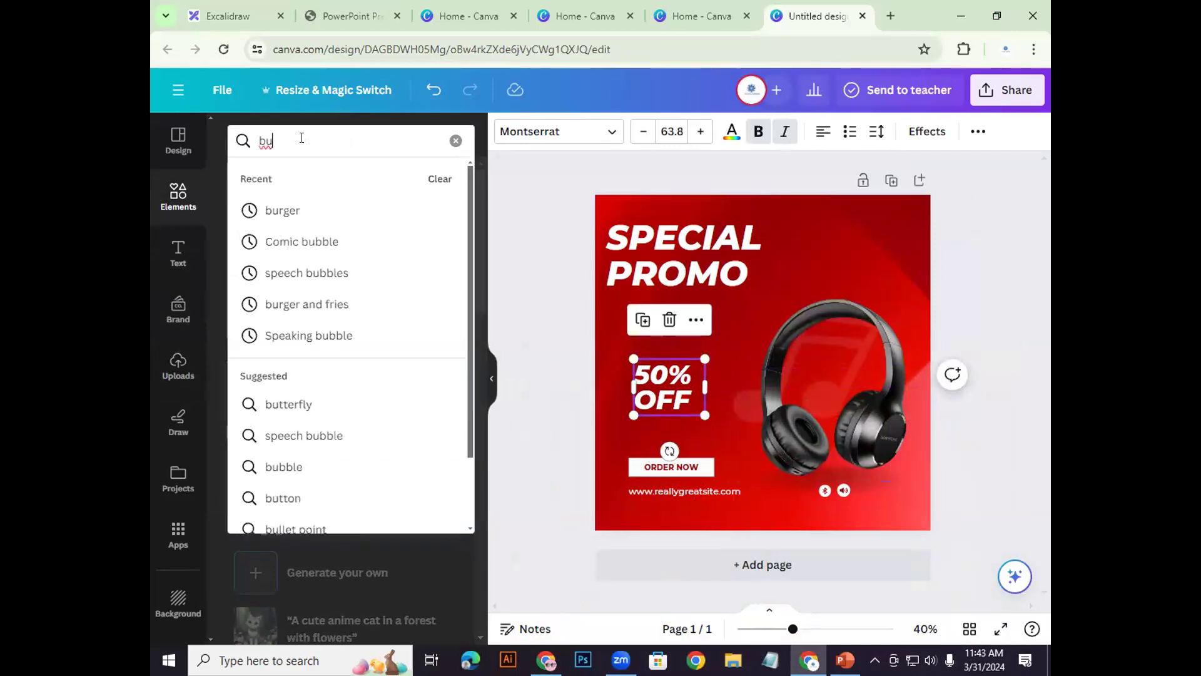
click(297, 243)
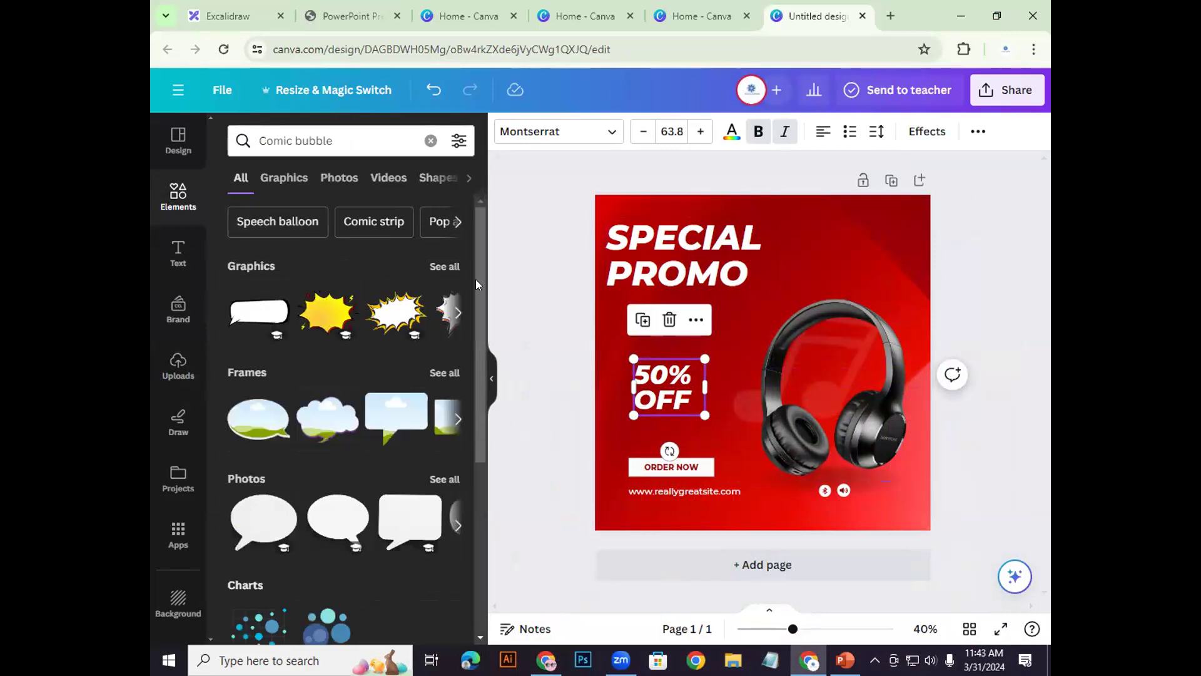
click(286, 180)
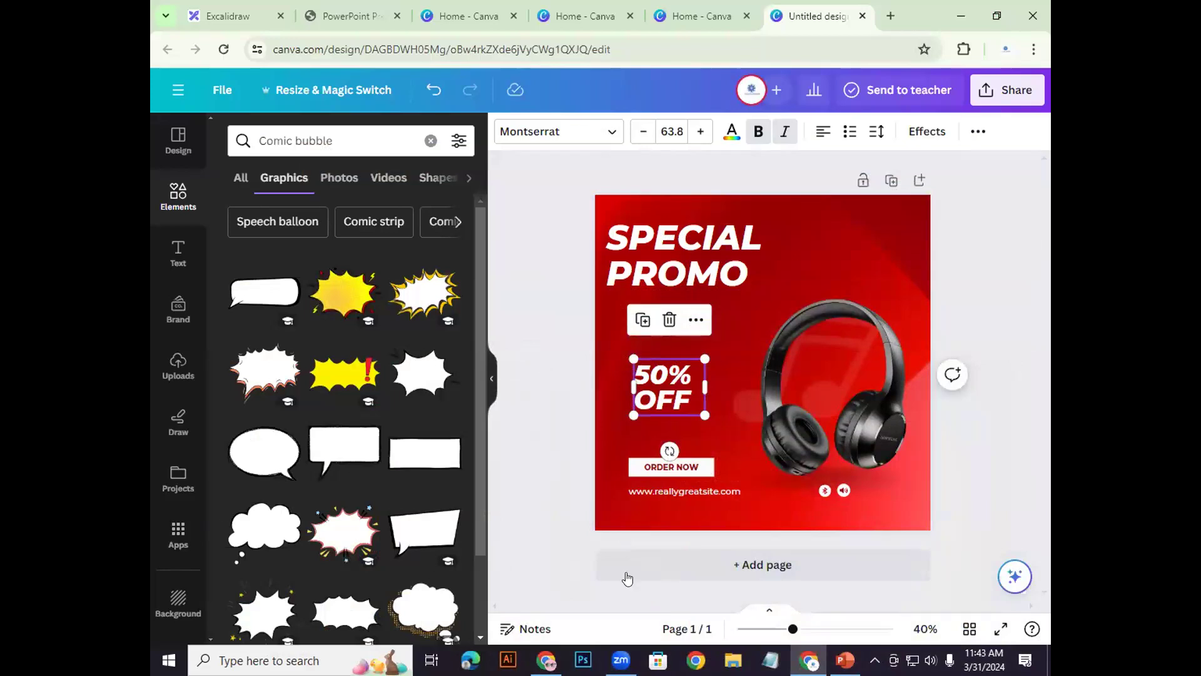
scroll(408, 539, down, 4)
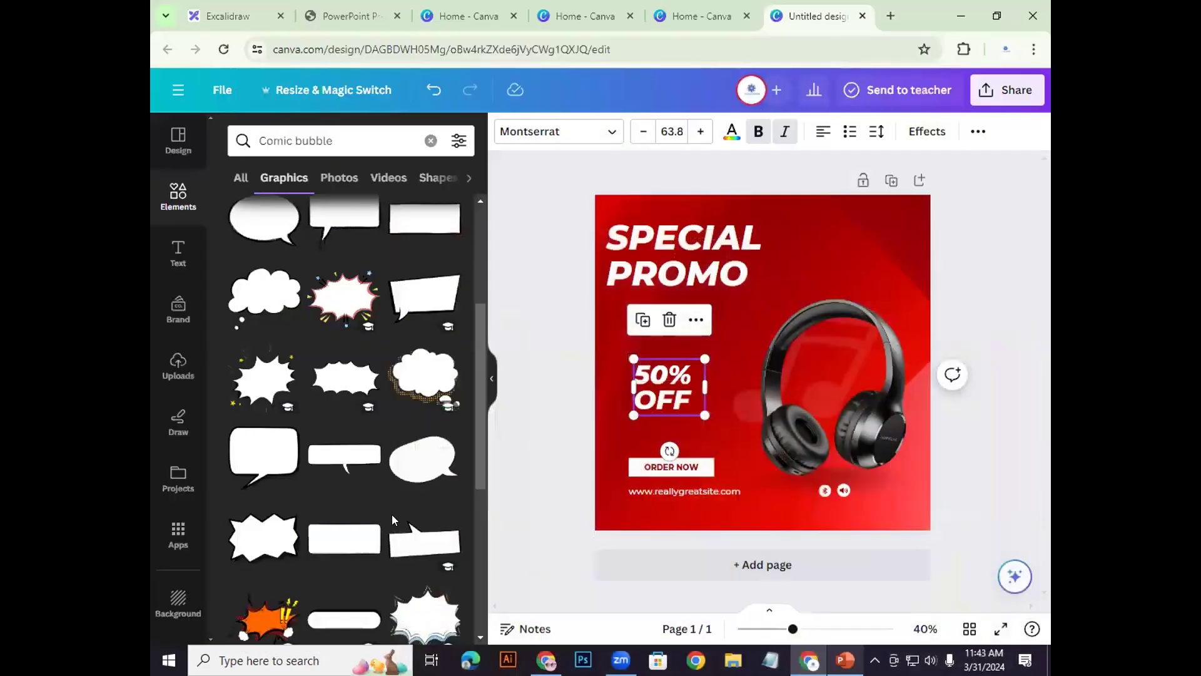
scroll(391, 514, down, 4)
scroll(391, 514, up, 3)
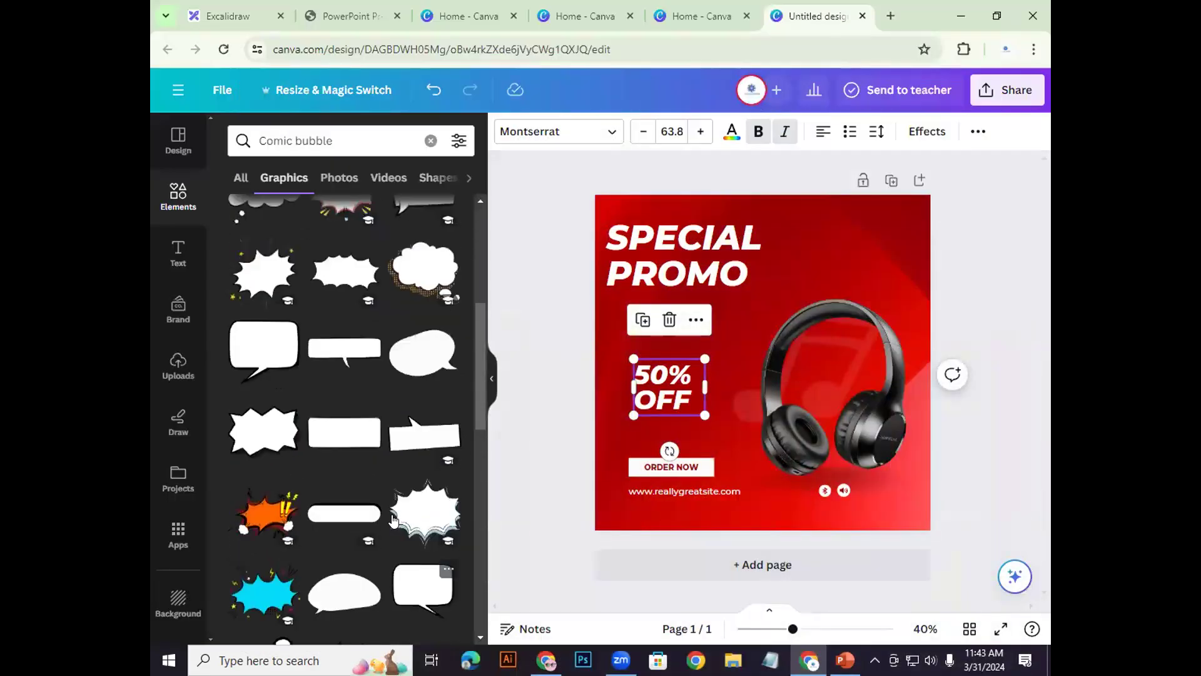
scroll(393, 521, up, 3)
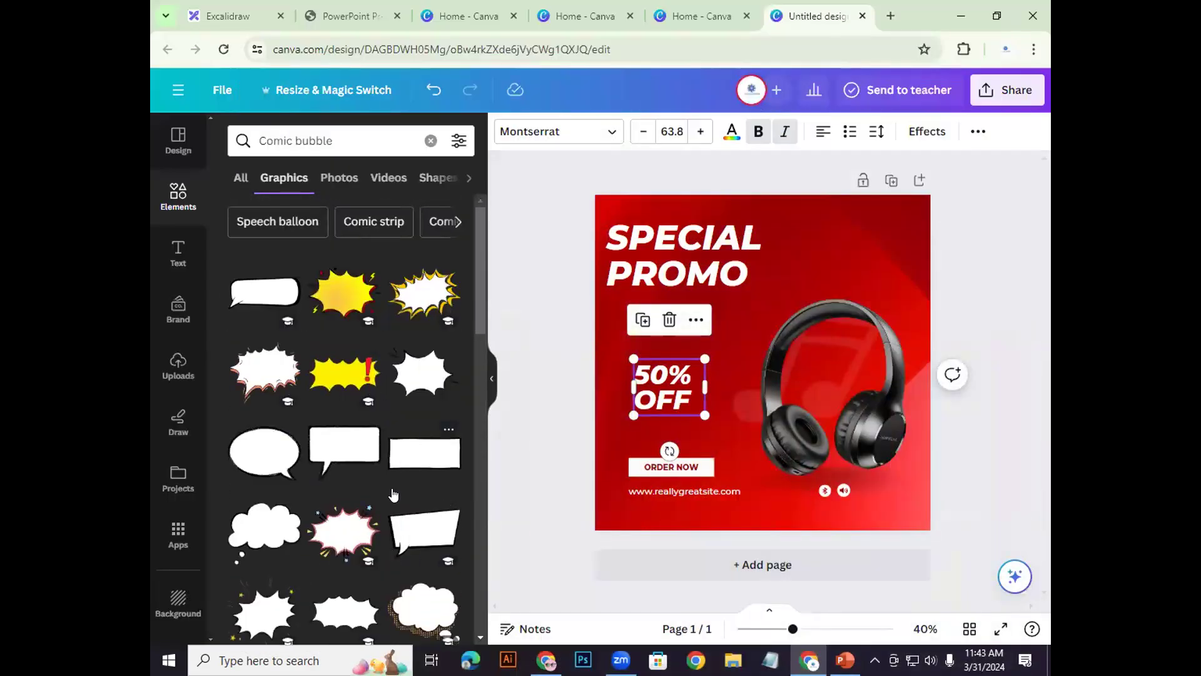
scroll(421, 409, down, 1)
scroll(442, 458, down, 4)
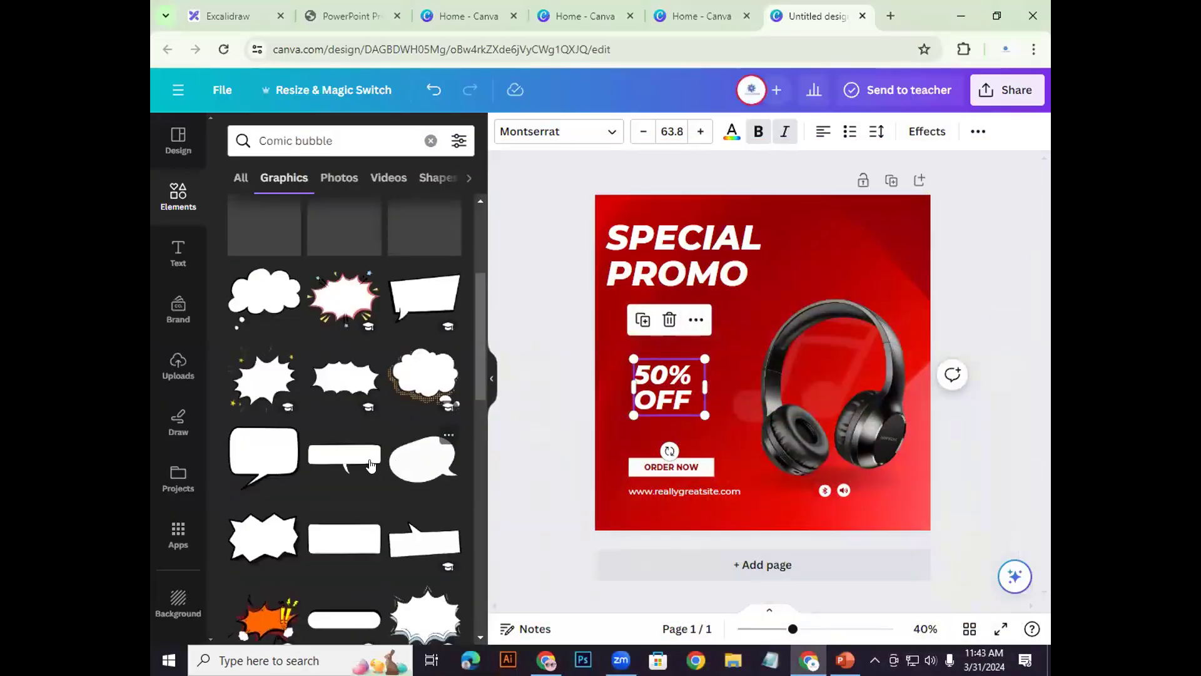
Step: Insert a white rounded speech bubble graphic below the title and try recolouring its black colour to #FFD600
click(263, 454)
drag(767, 362, 722, 335)
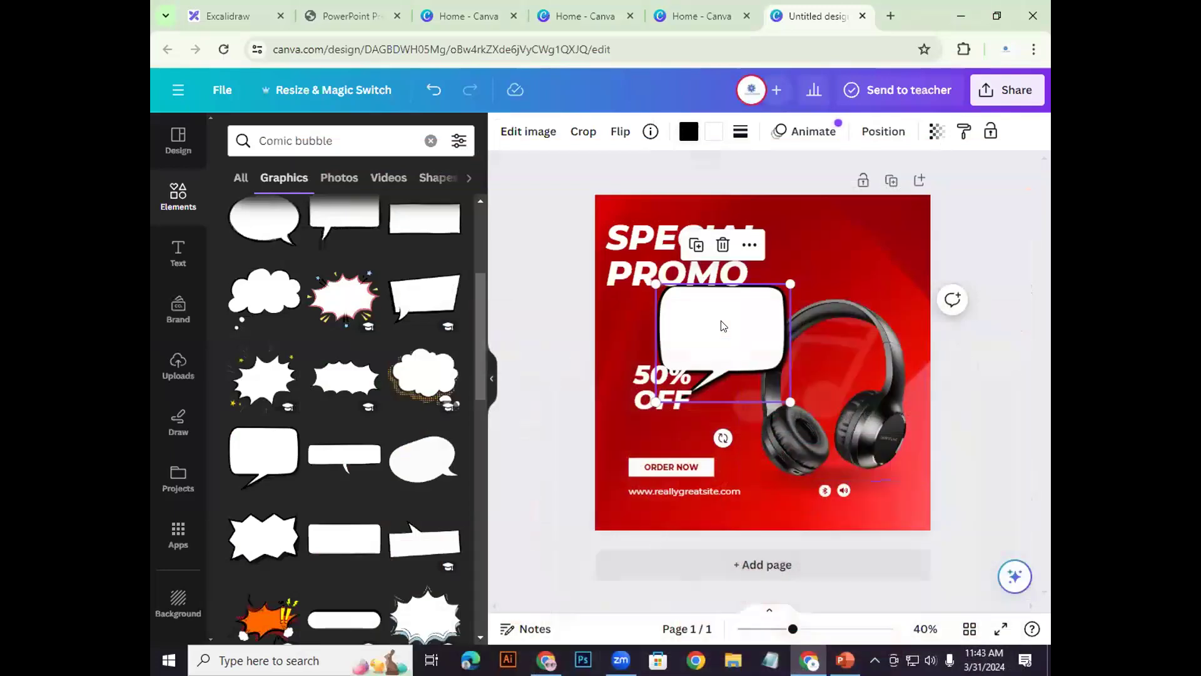
drag(724, 322, 754, 325)
click(688, 133)
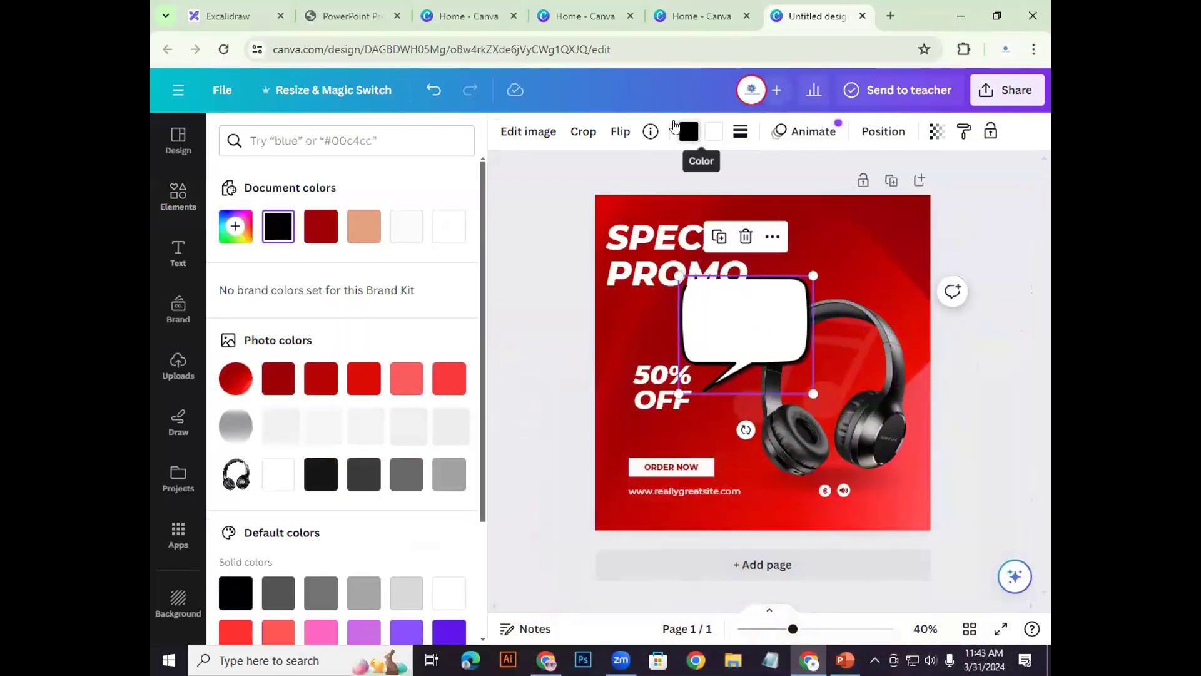
click(236, 225)
drag(246, 361, 264, 366)
drag(437, 281, 446, 266)
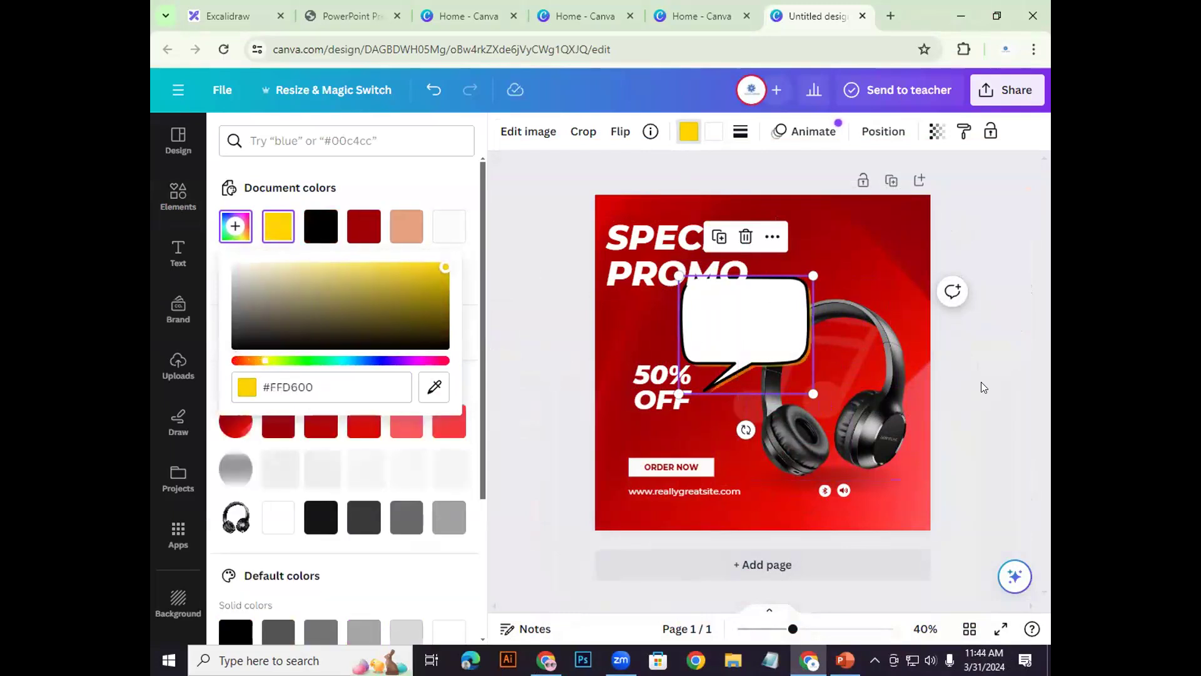
Step: Delete the recoloured speech bubble from the post
click(758, 325)
drag(758, 325, 847, 260)
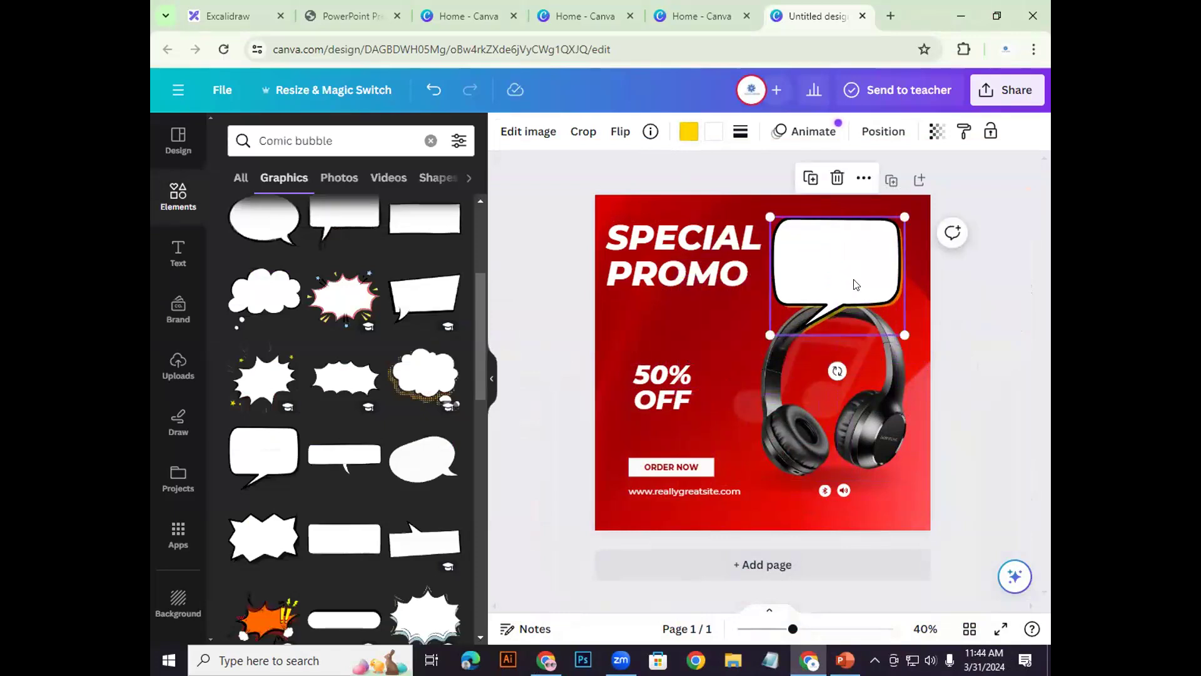
key(Delete)
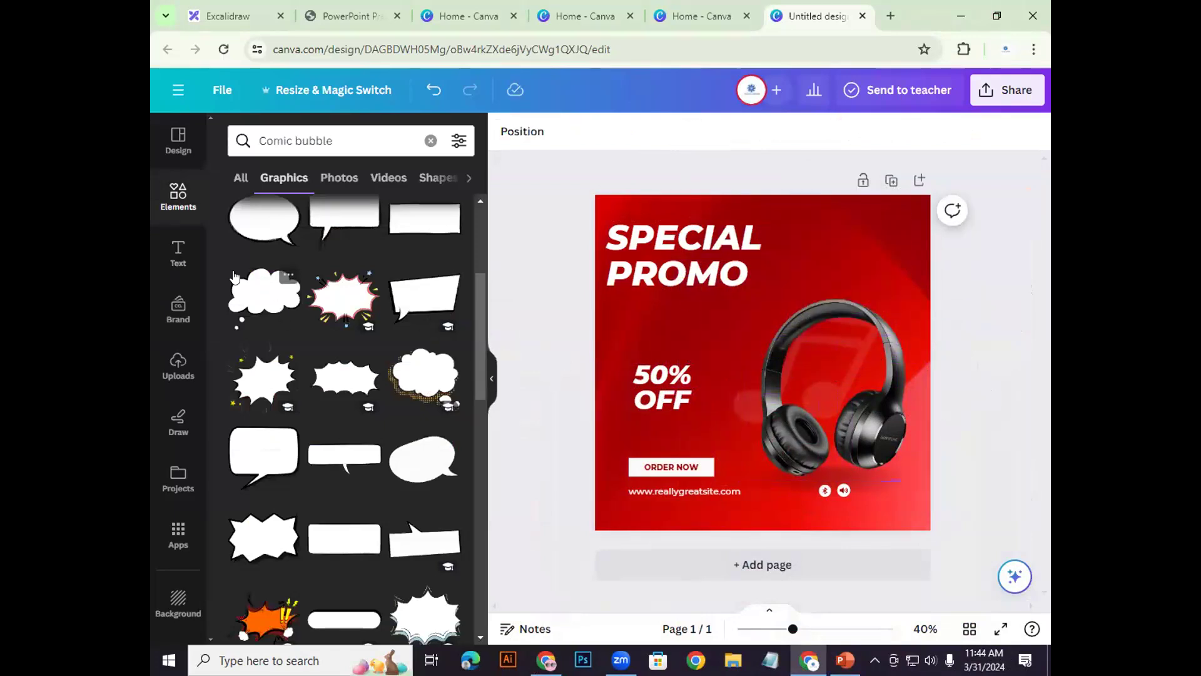
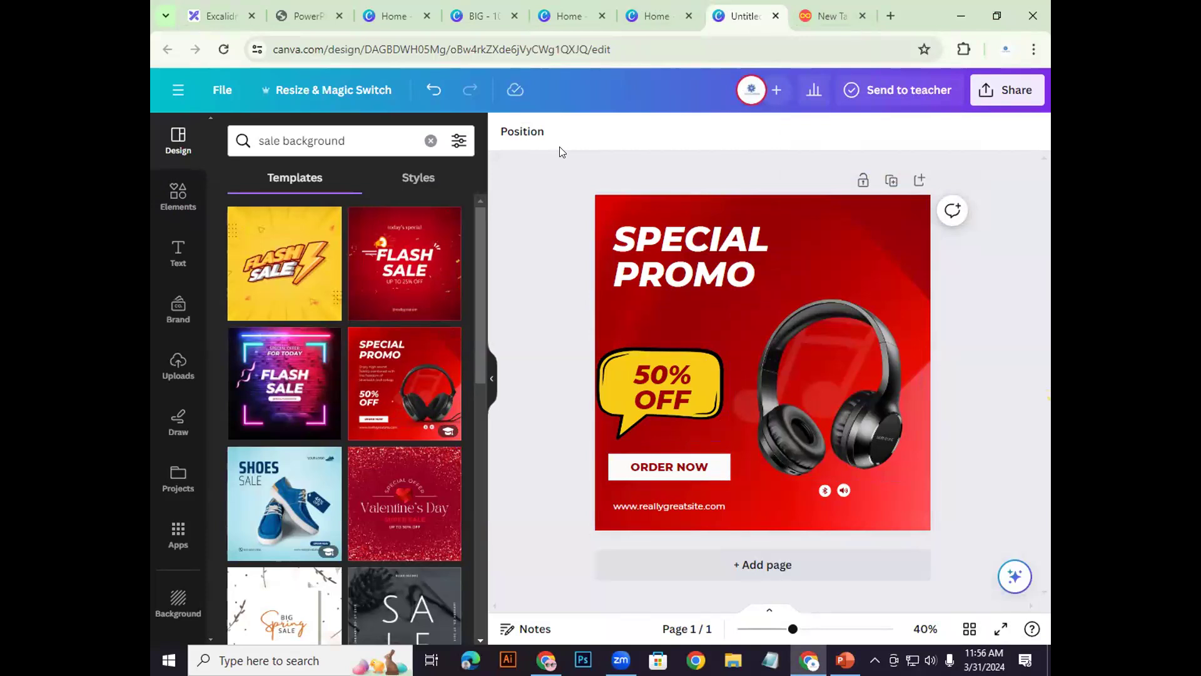
Step: Load canva.com in the empty browser tab and open the developer tools to show the home page in mobile view
click(825, 16)
text(c)
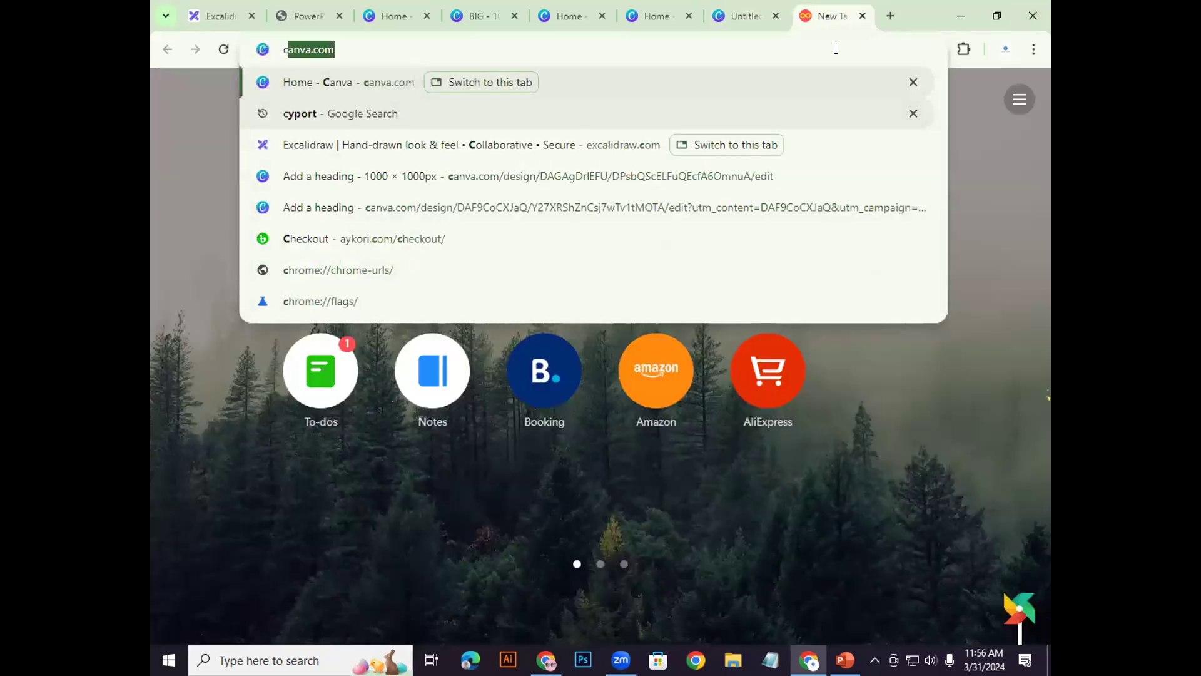
key(Return)
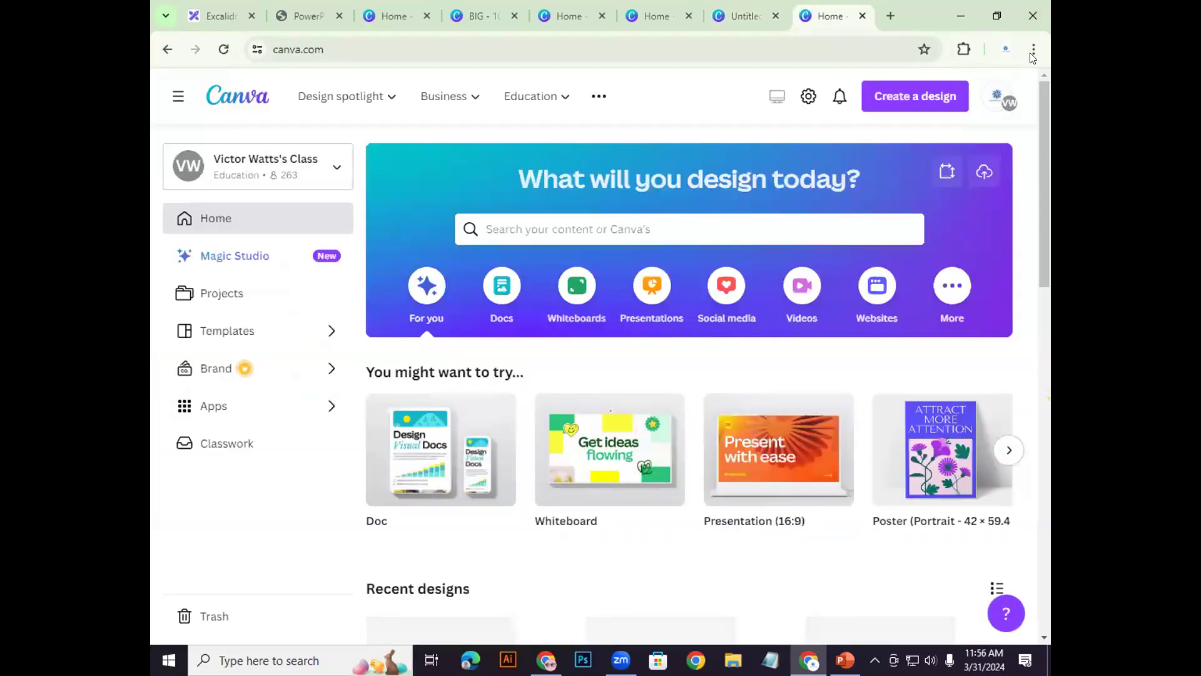
click(1034, 49)
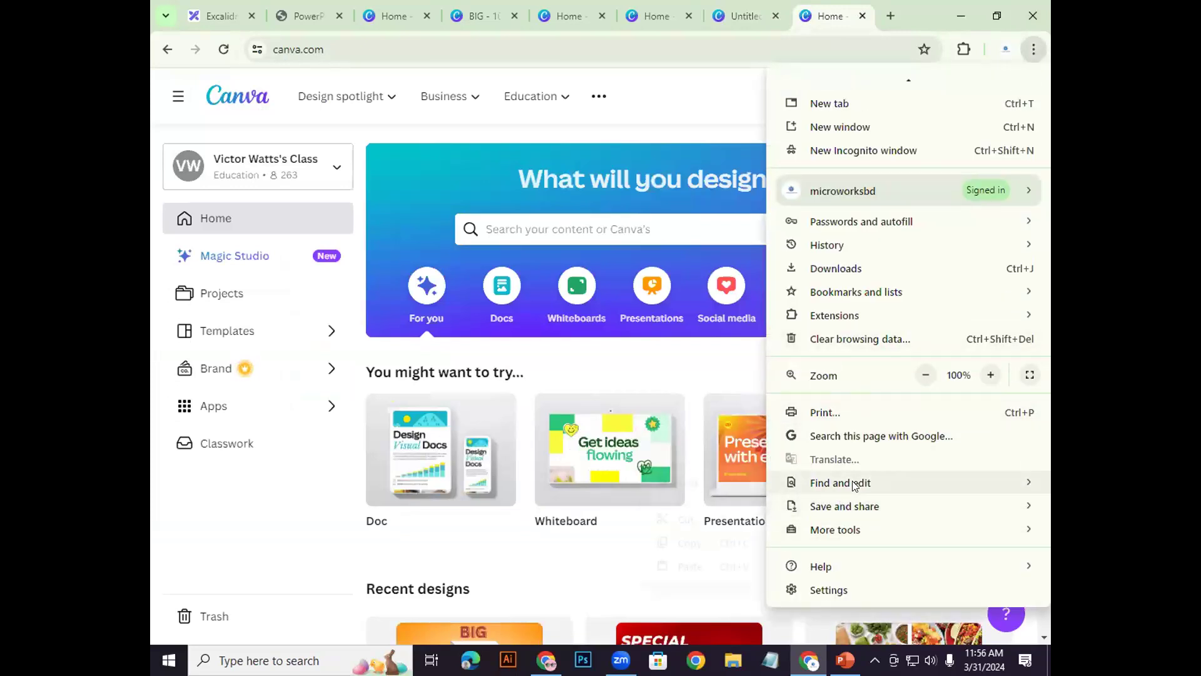
mouse_move(854, 486)
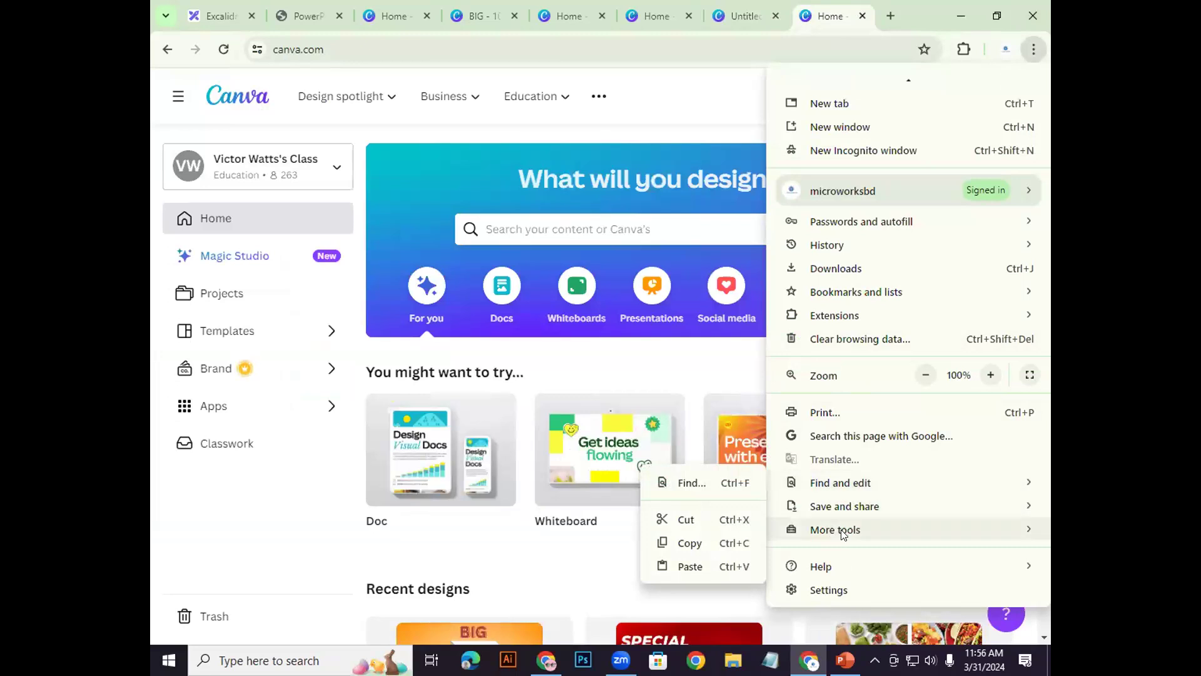
mouse_move(813, 529)
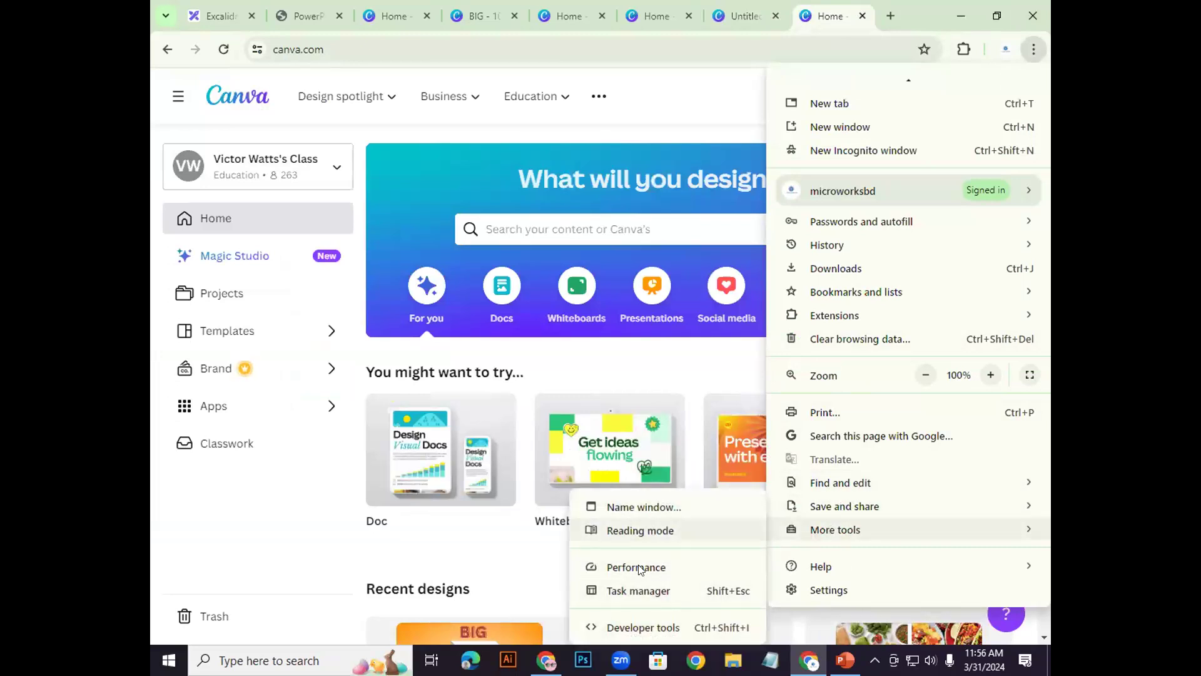
click(623, 626)
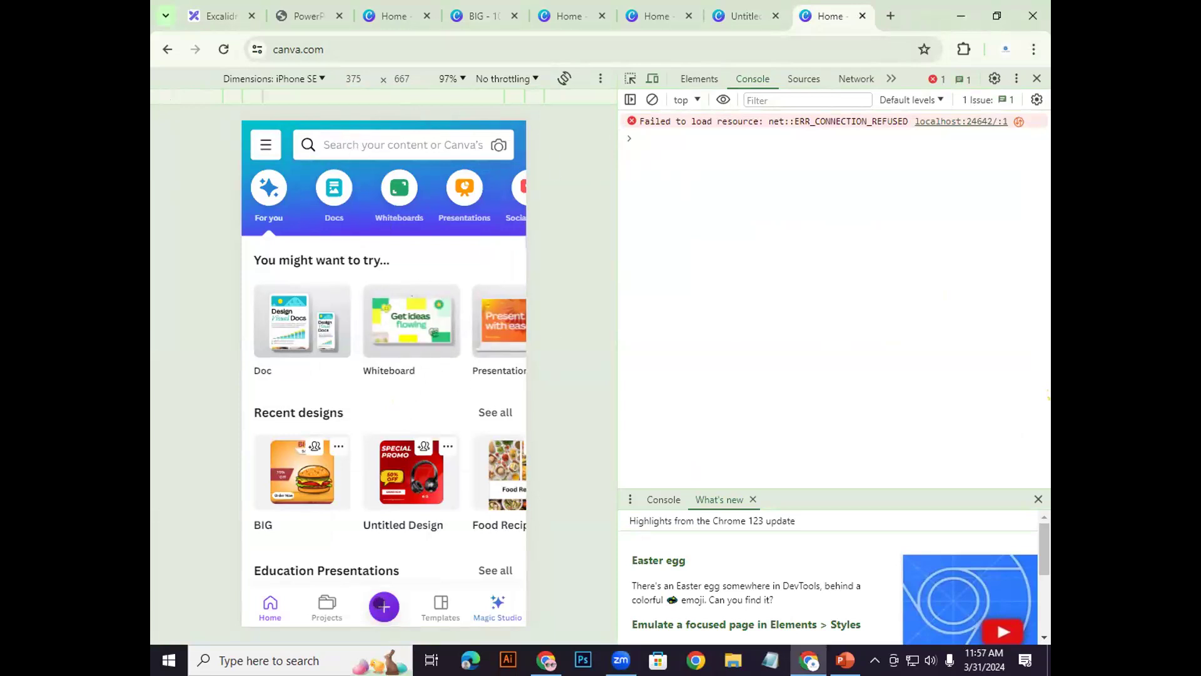
Step: Create a new custom-size design of 1080 × 1080 px from the mobile view of the home page
click(384, 606)
click(302, 192)
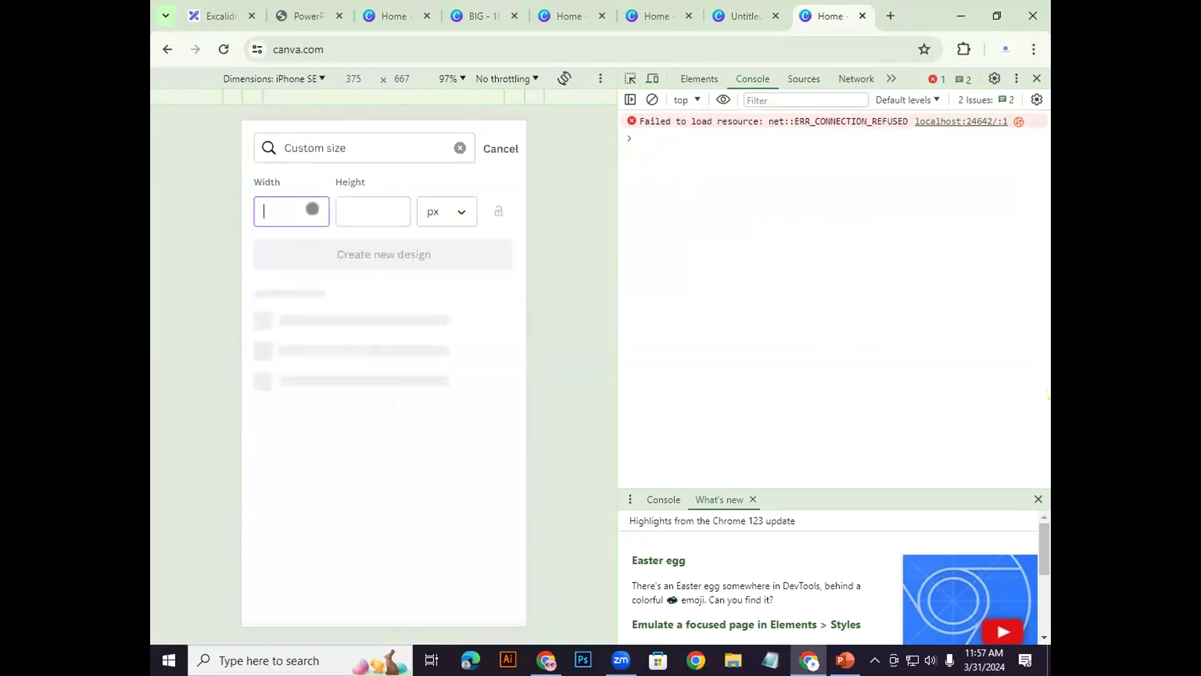
text(1080)
click(362, 204)
text(1080)
click(368, 250)
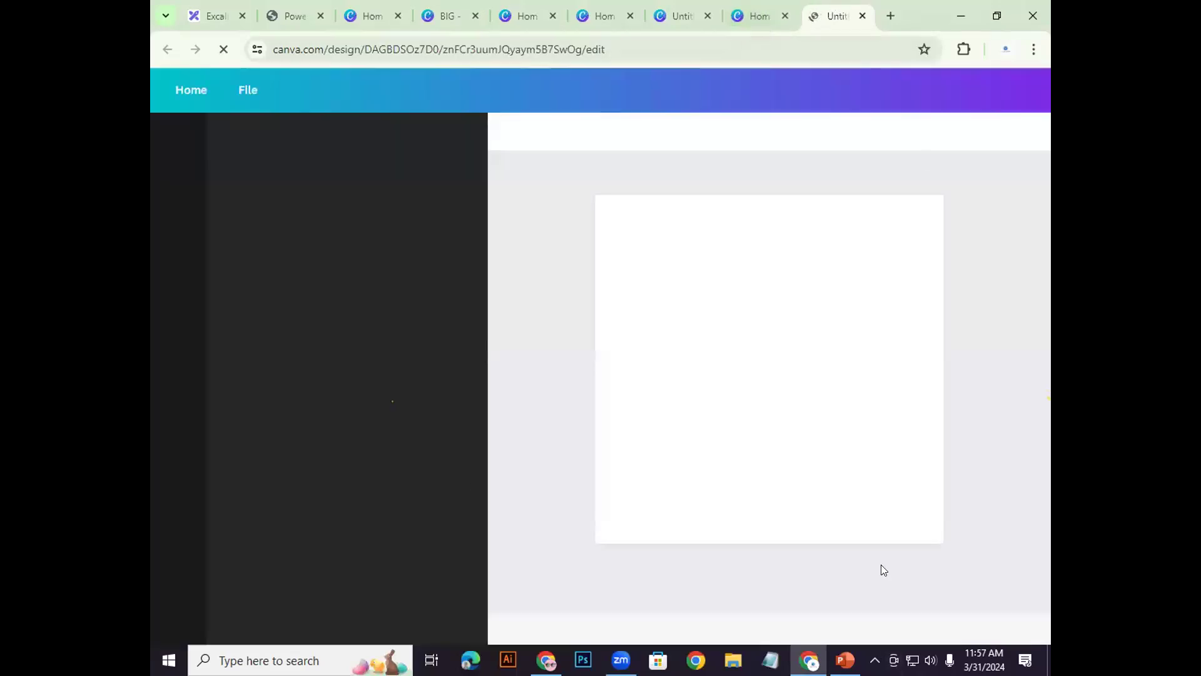
Step: Open the developer tools on the blank design to get the mobile editor and browse the suggested templates
click(1034, 48)
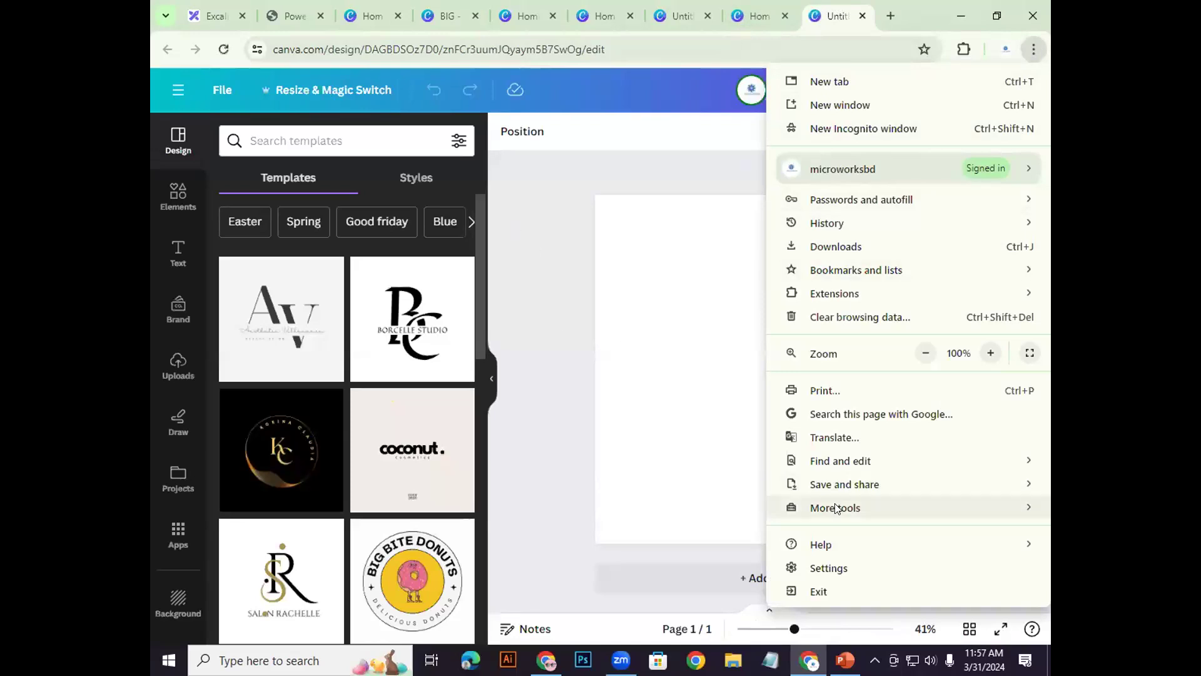
mouse_move(838, 507)
click(643, 627)
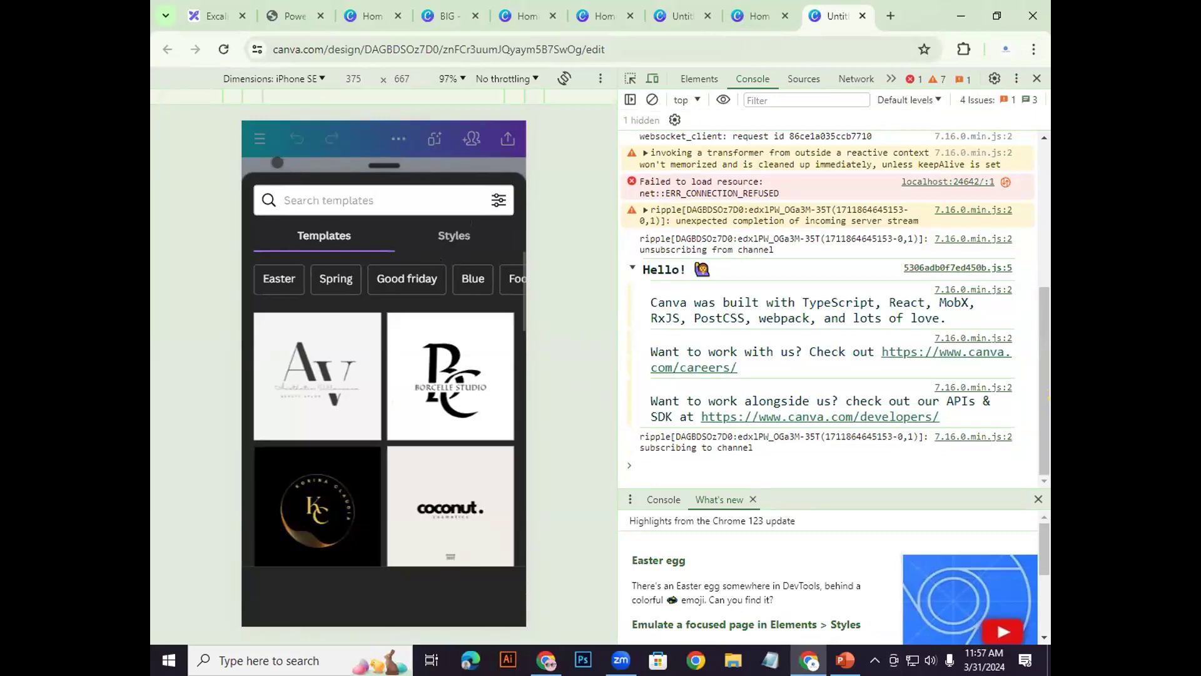
scroll(429, 453, down, 8)
scroll(410, 423, up, 10)
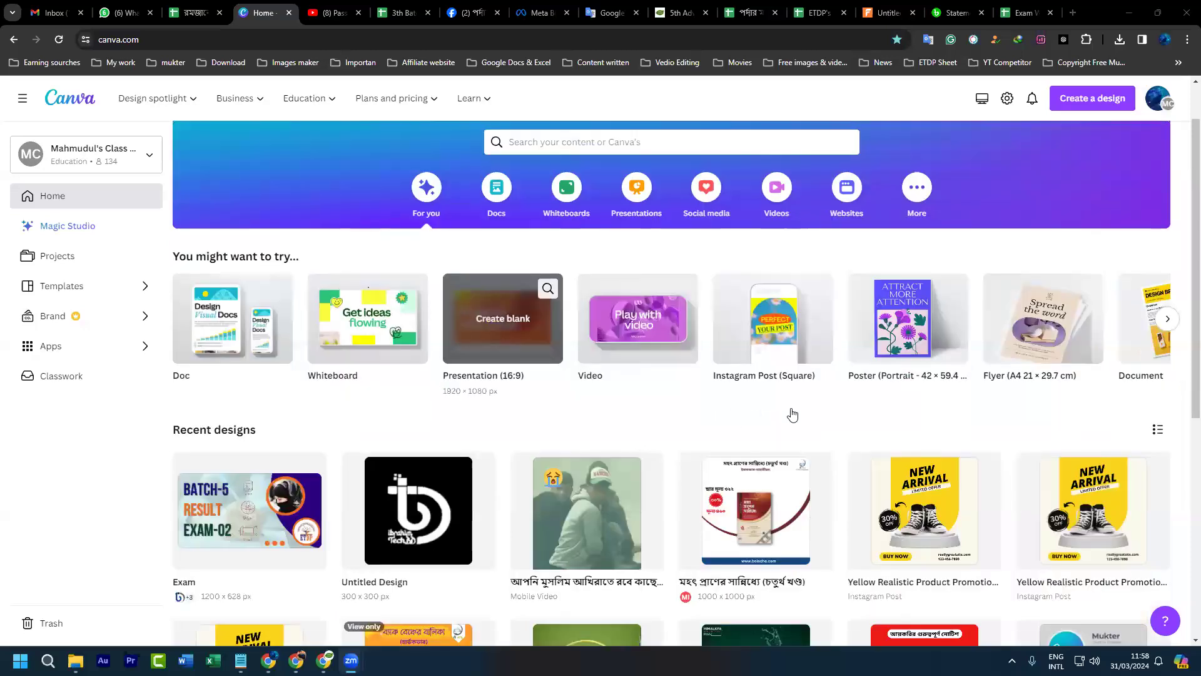
Step: Create a new custom-size design of 1000 × 1000 px from the Canva home page
scroll(791, 415, down, 1)
scroll(572, 459, down, 3)
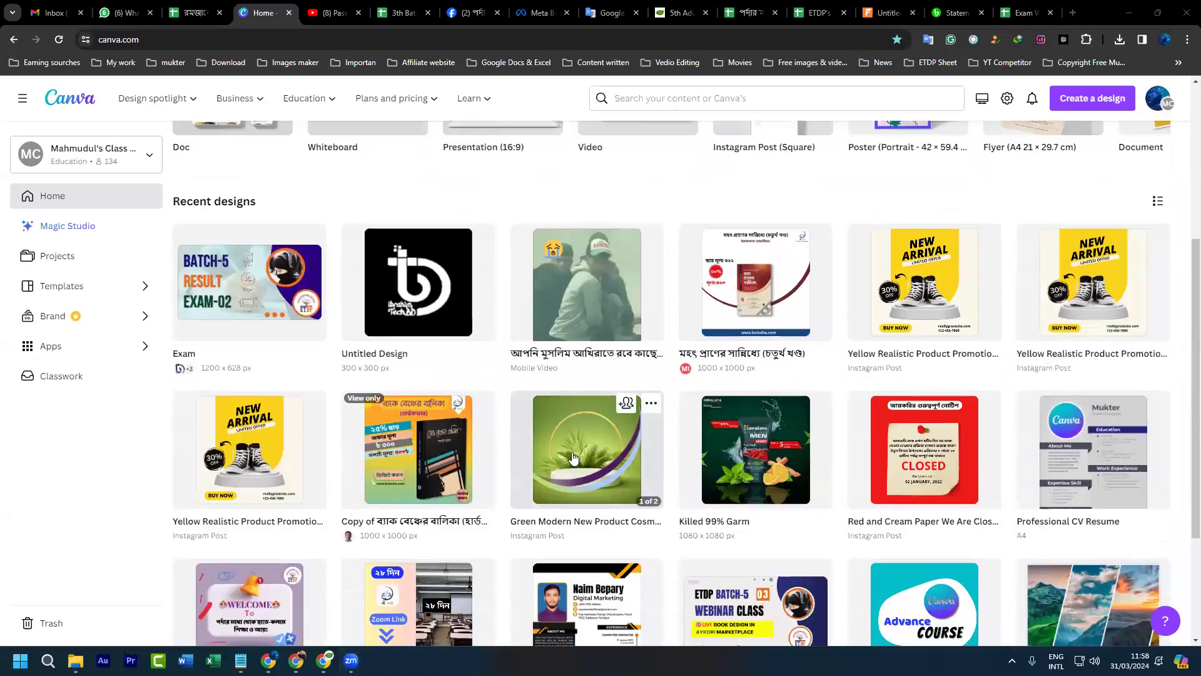
scroll(573, 459, down, 1)
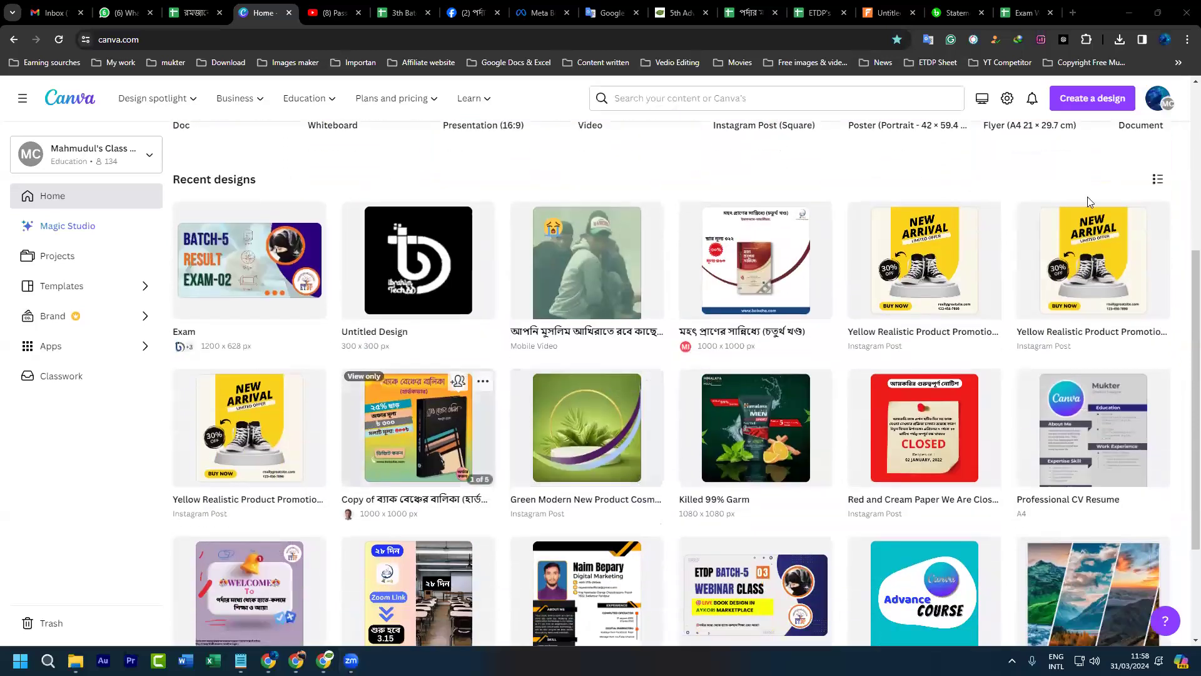
scroll(1039, 206, up, 4)
click(1091, 98)
click(959, 160)
text(1000)
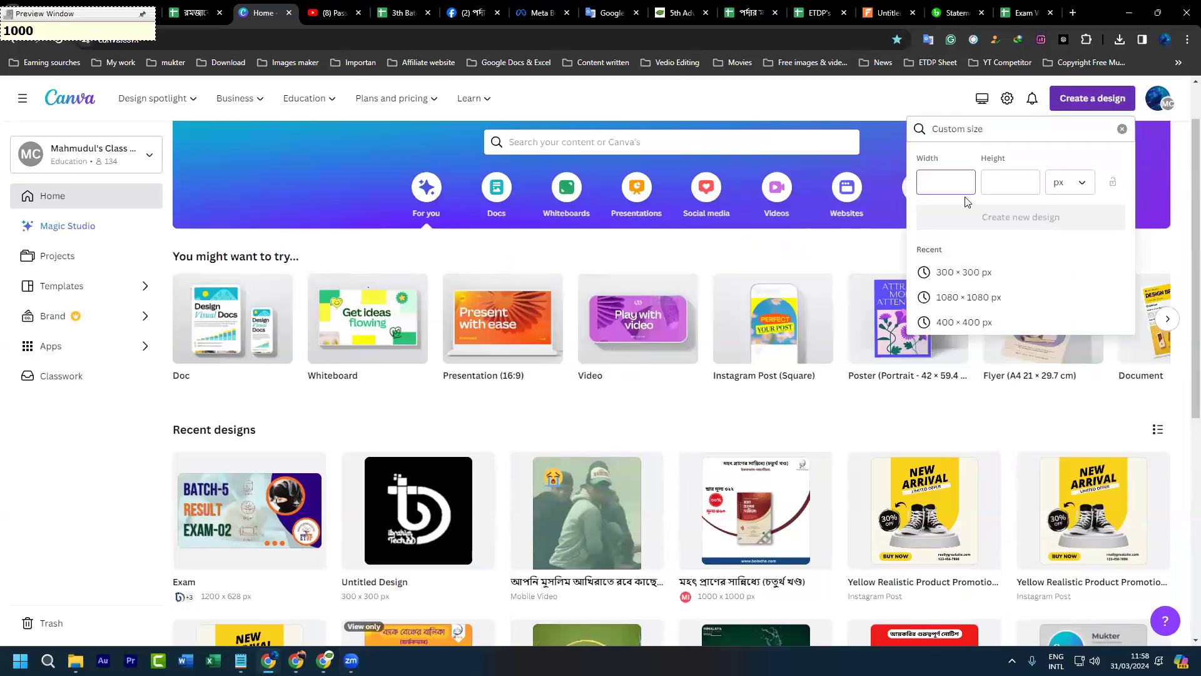
key(F12)
text(1)
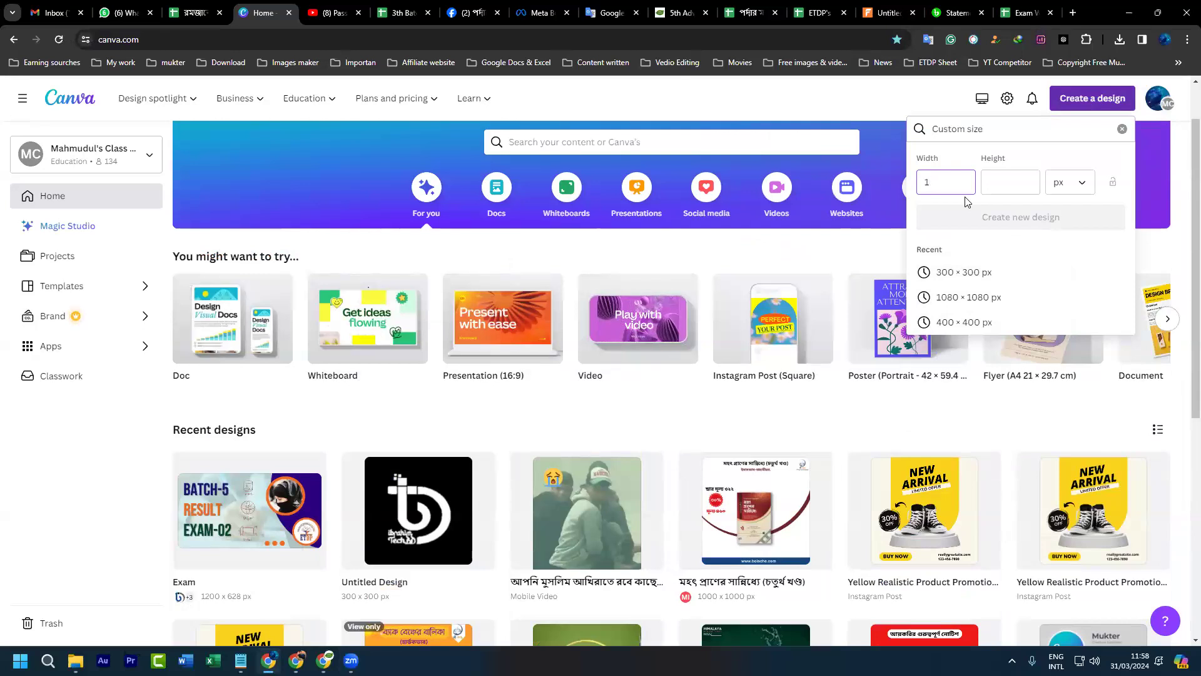
text(000)
click(1002, 190)
text(1000)
click(997, 217)
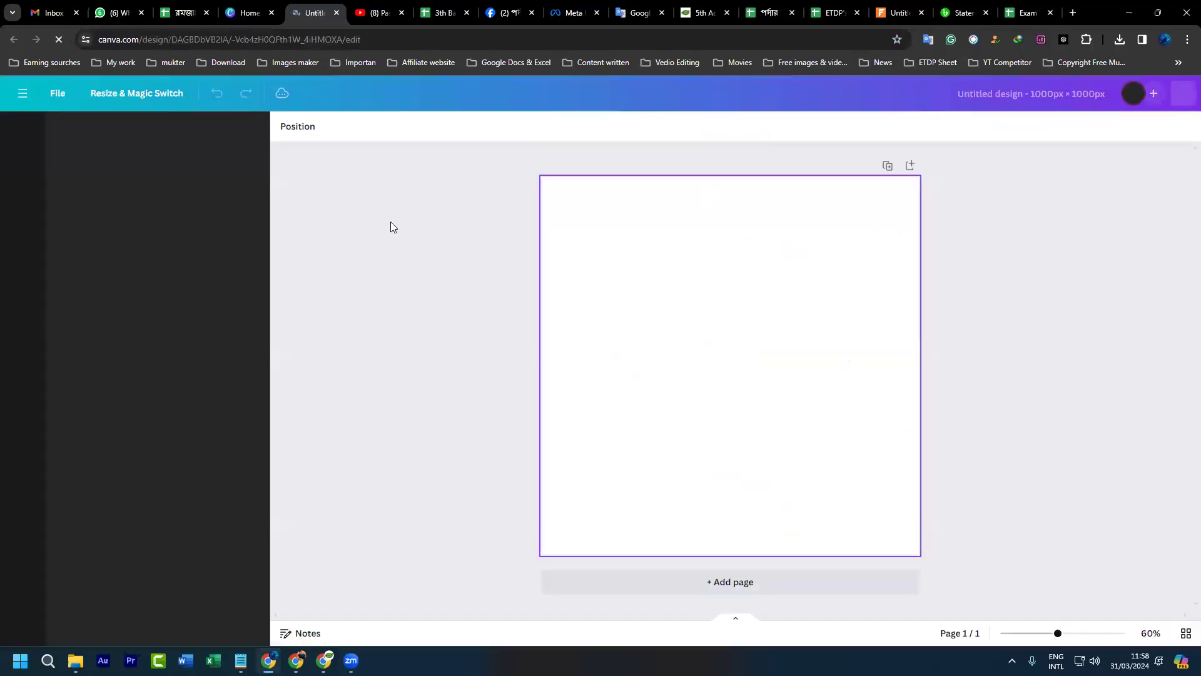
Step: Open the developer tools on the blank 1000 × 1000 px design and collapse the template list covering the mobile canvas
click(1187, 39)
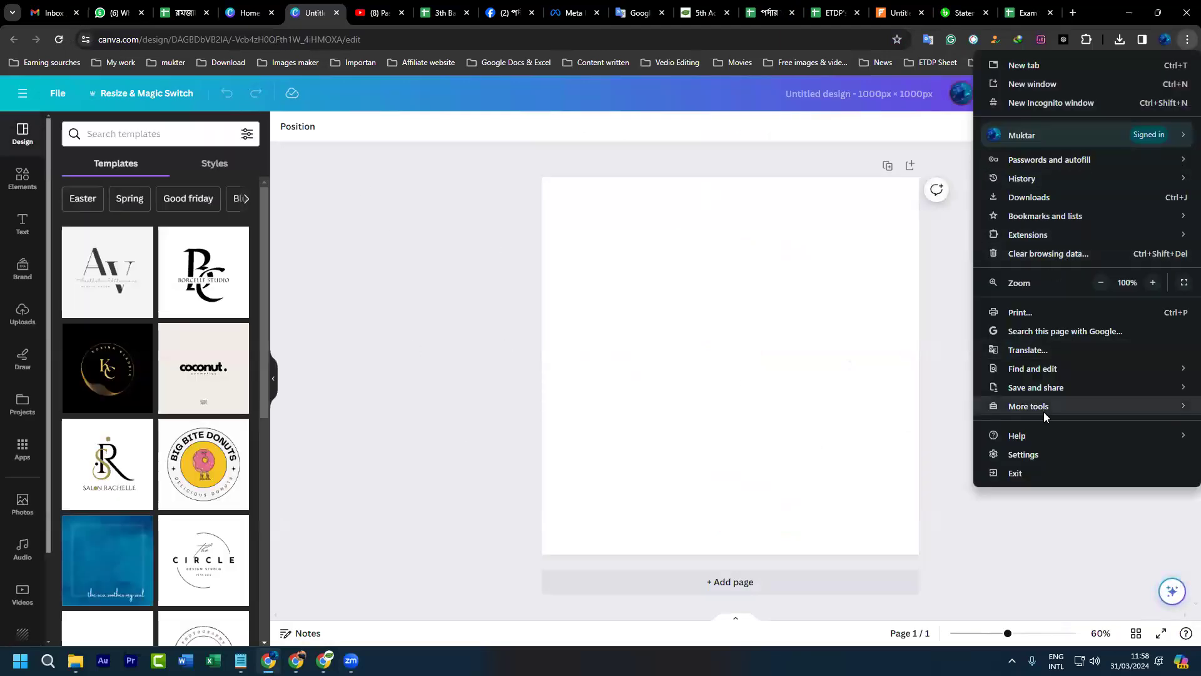
mouse_move(1043, 408)
click(874, 490)
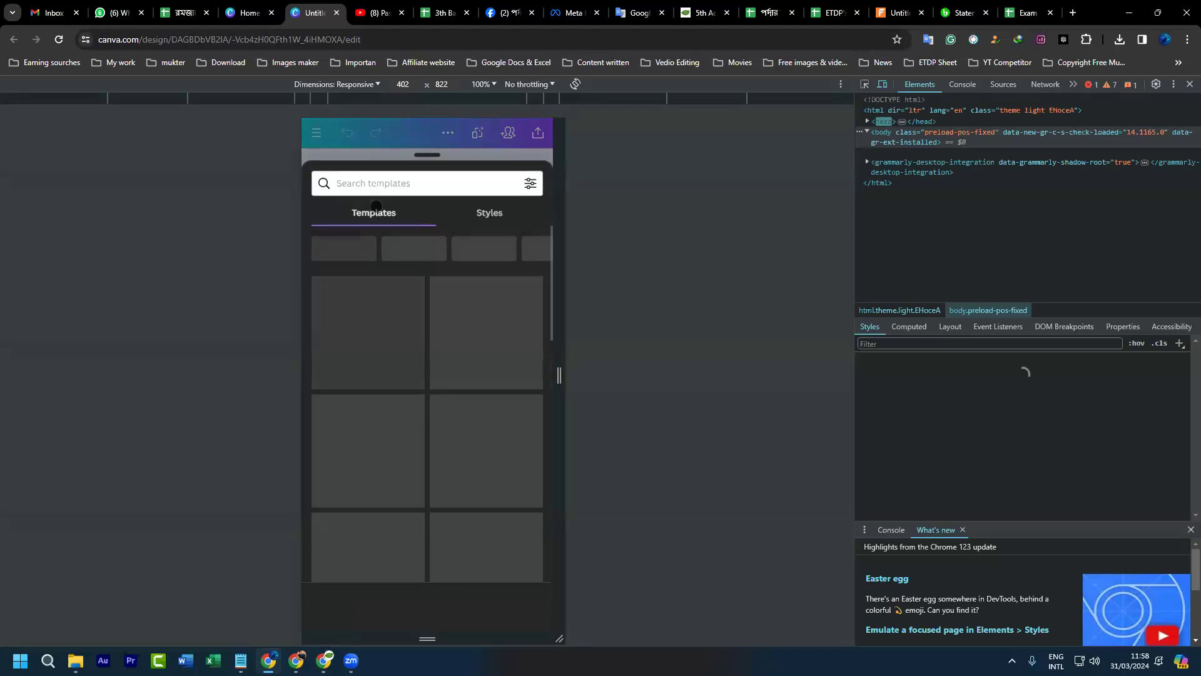
drag(421, 161, 400, 381)
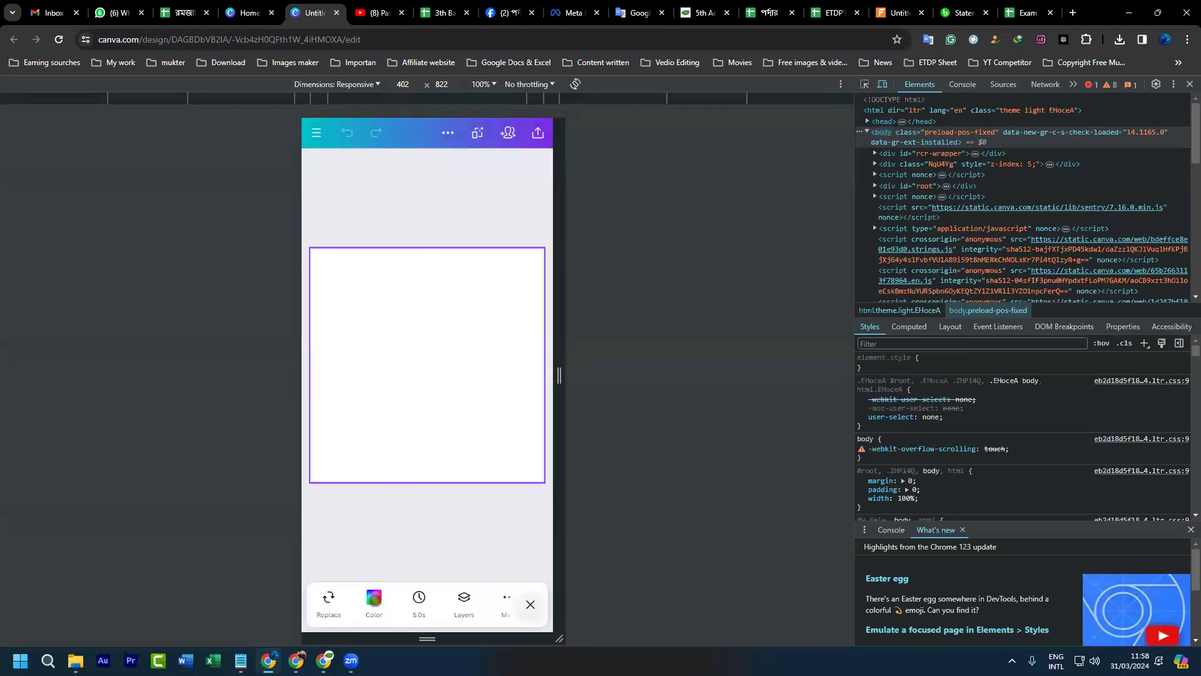
Step: Look through the background colour palette and the custom solid colour picker for the blank page
click(375, 600)
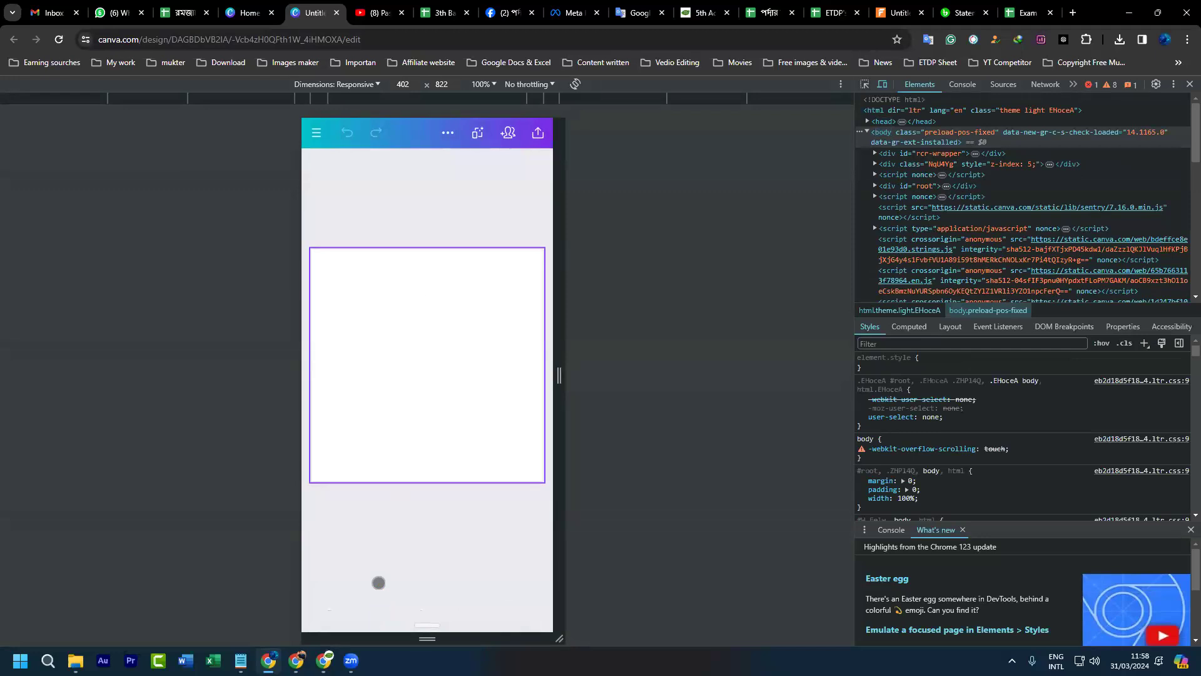
scroll(403, 494, down, 5)
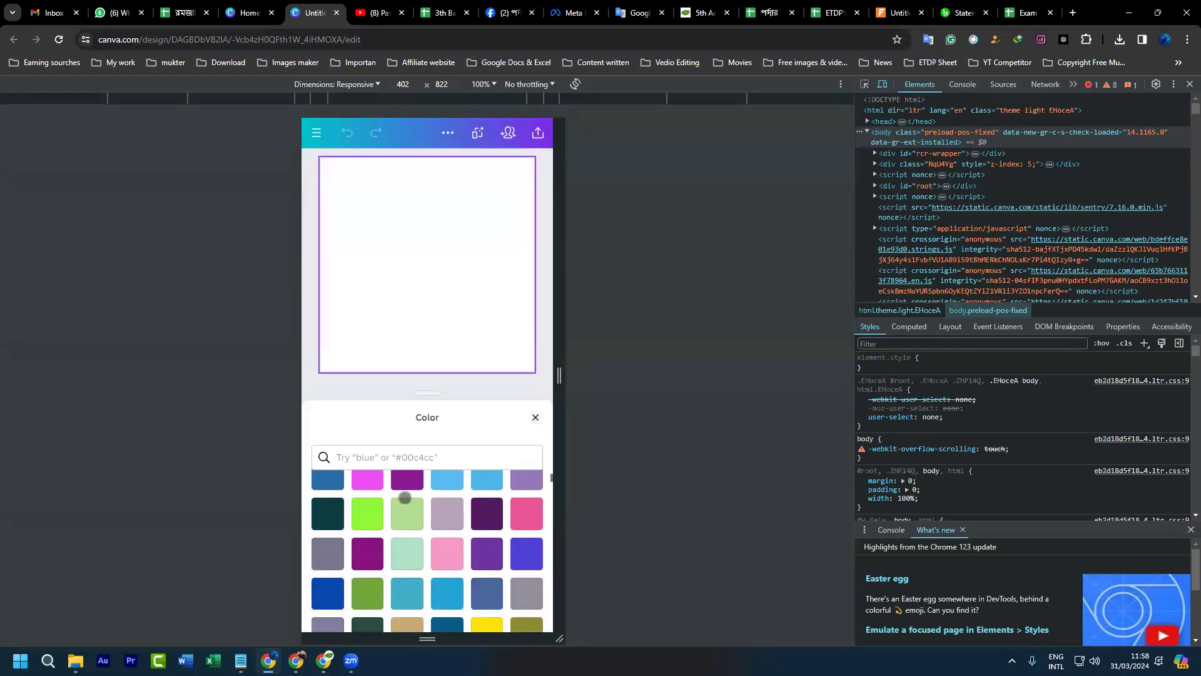
scroll(404, 502, up, 5)
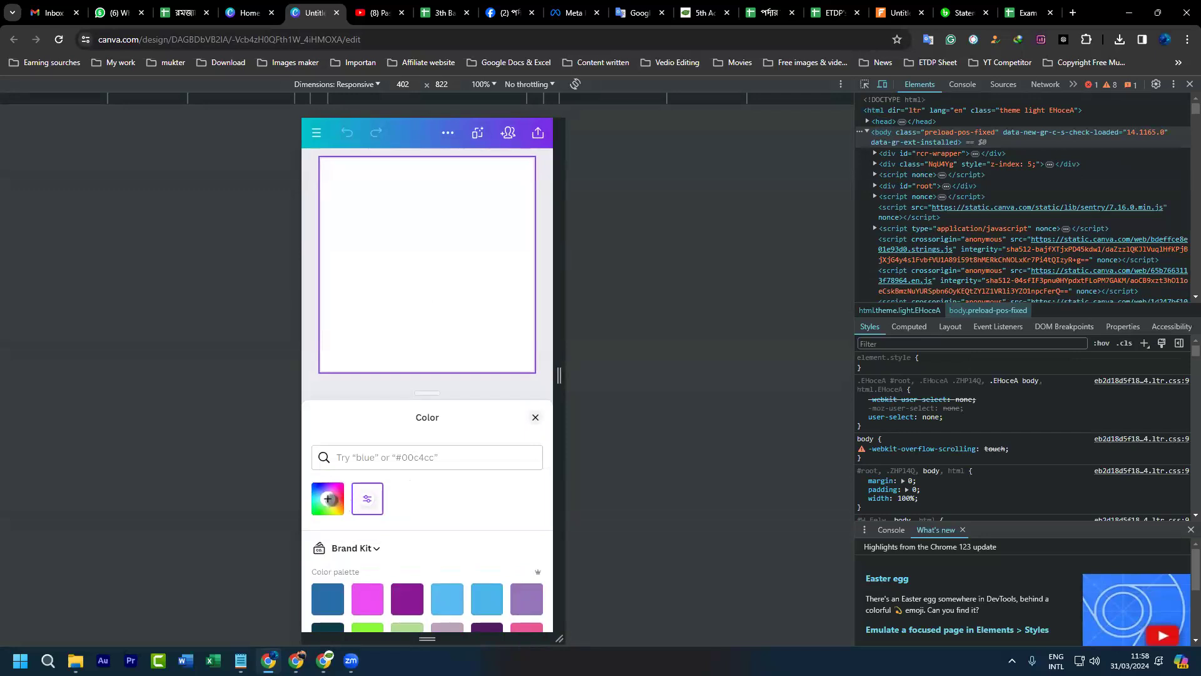
click(328, 499)
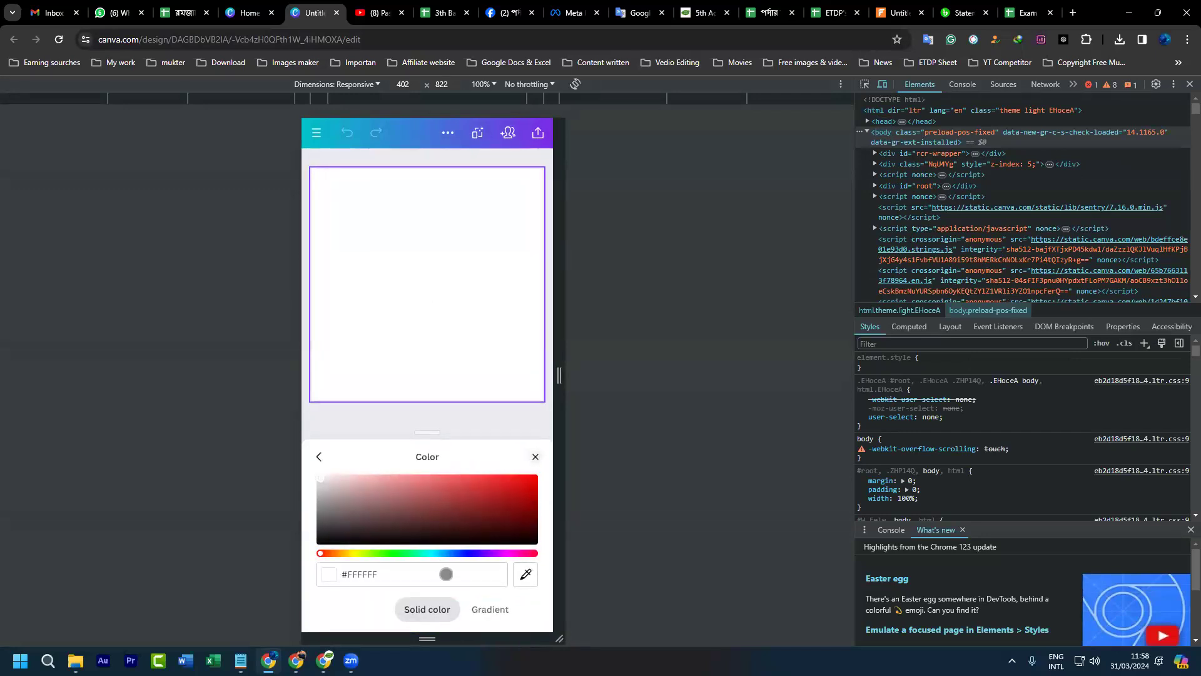
click(536, 459)
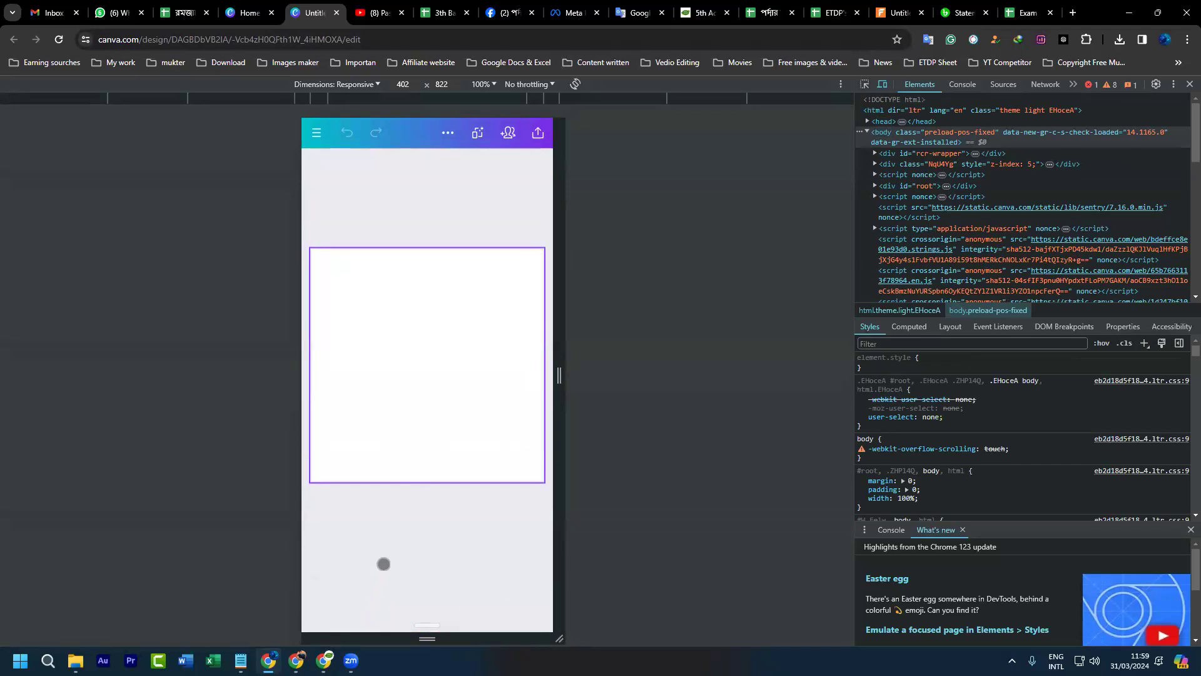
Step: Apply a white-to-grey gradient to the page background through the custom colour settings
click(389, 594)
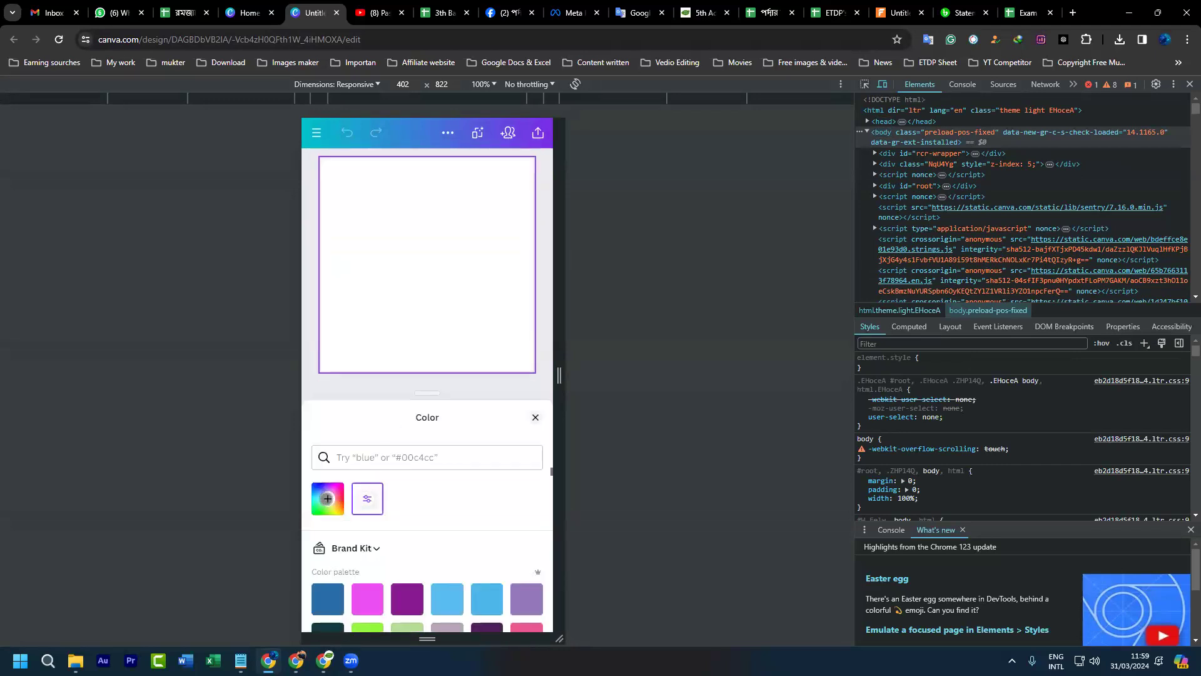
click(327, 498)
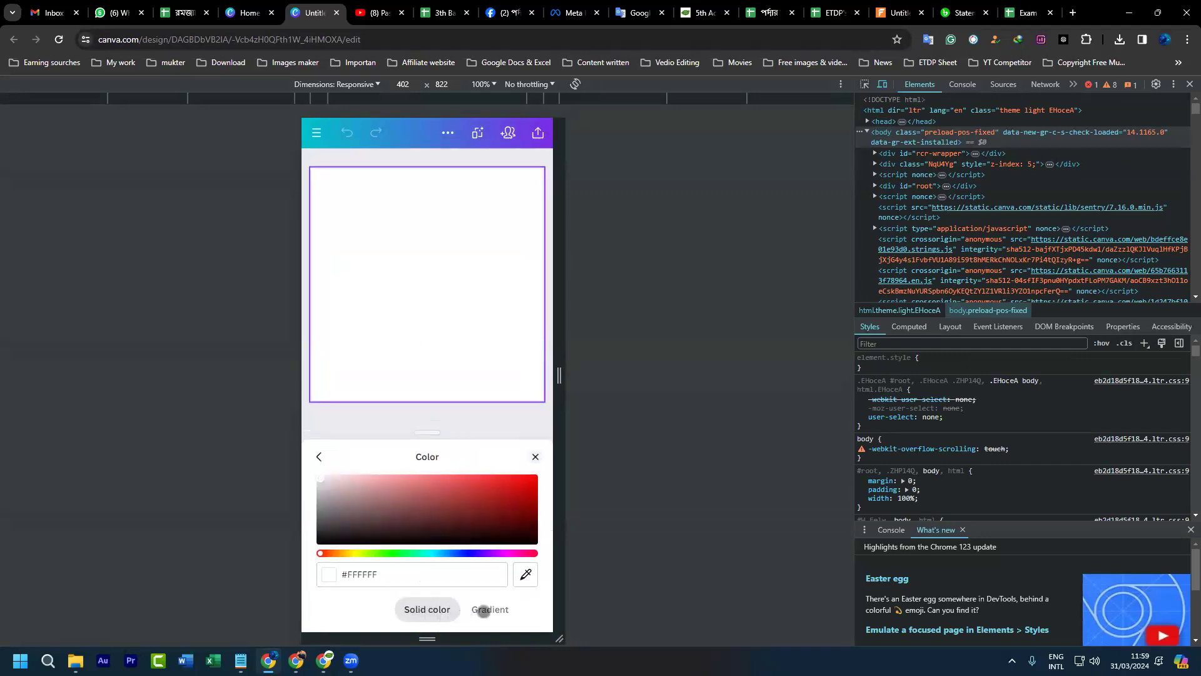
click(483, 610)
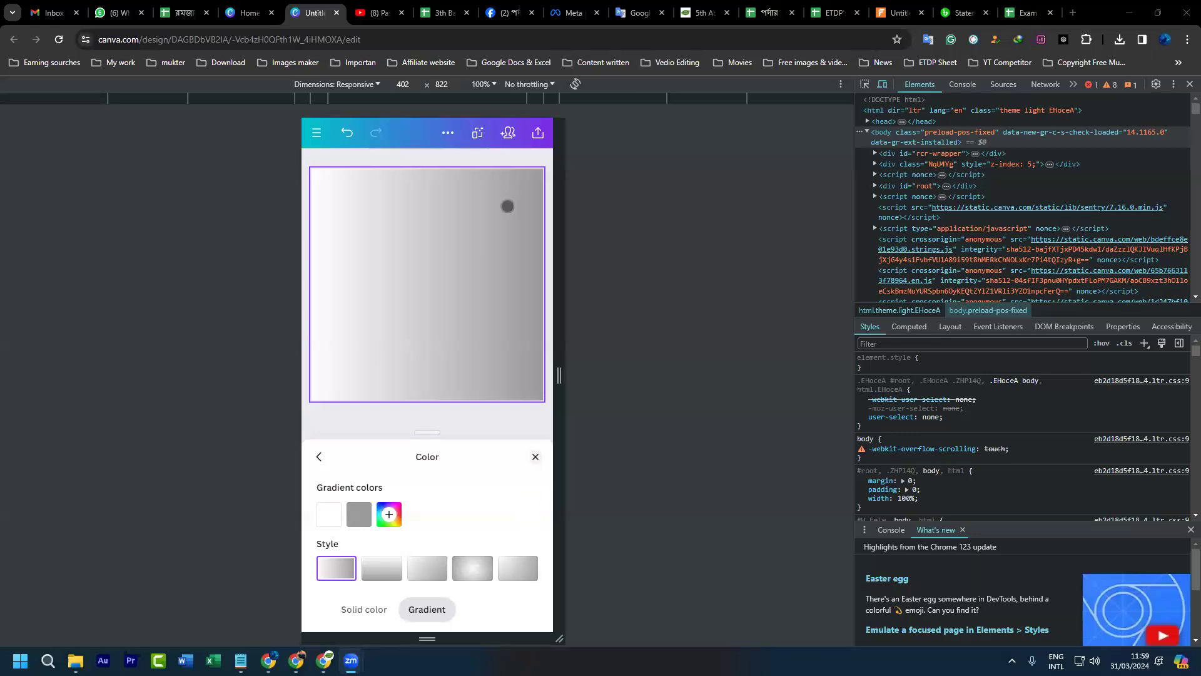
Step: Check the posts and chat list in the Facebook group, return to the Canva design and close its colour settings
click(502, 14)
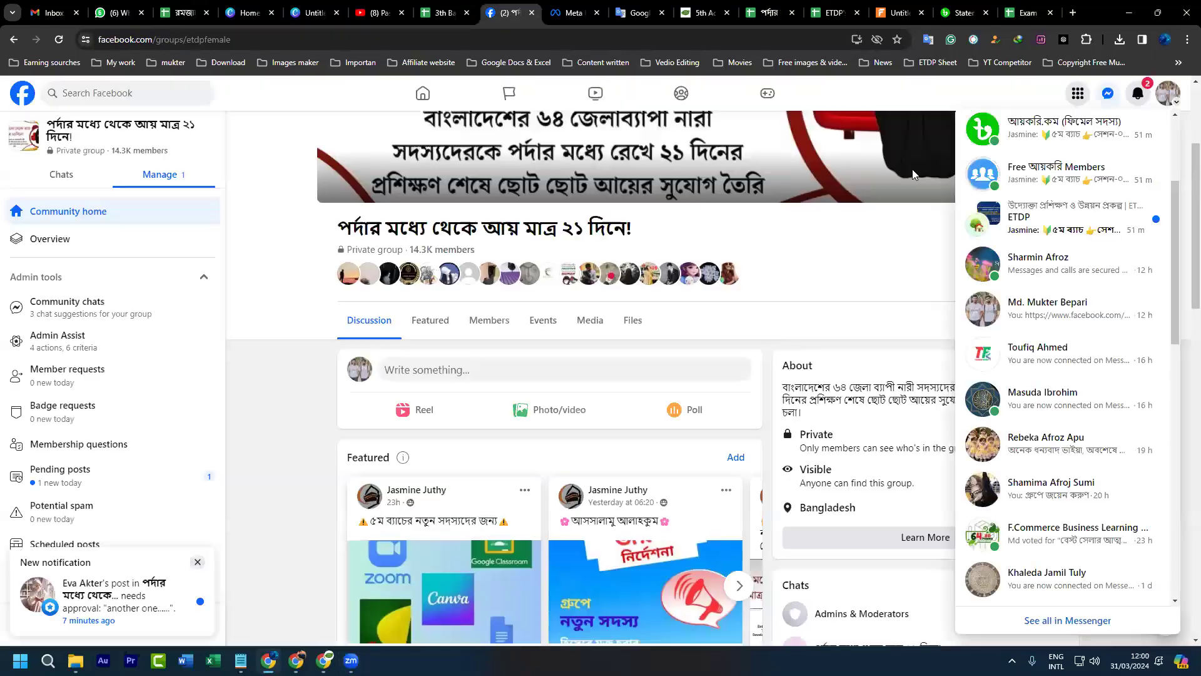
click(1107, 96)
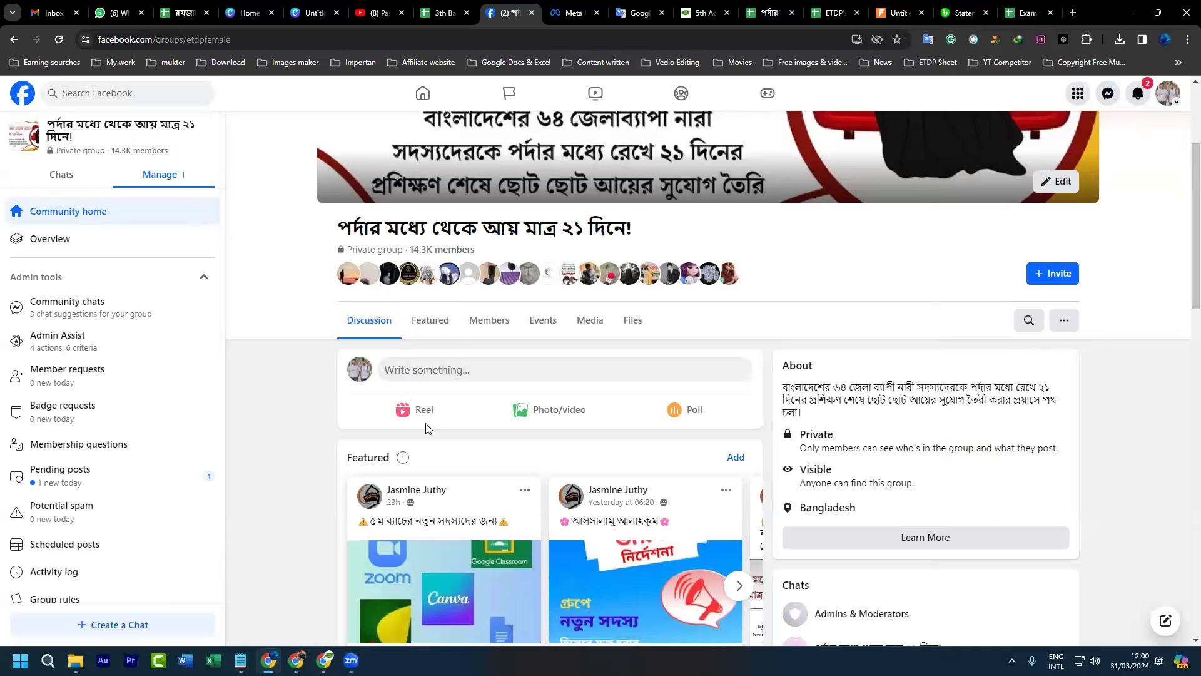
scroll(425, 423, down, 6)
scroll(423, 425, down, 1)
scroll(421, 427, up, 1)
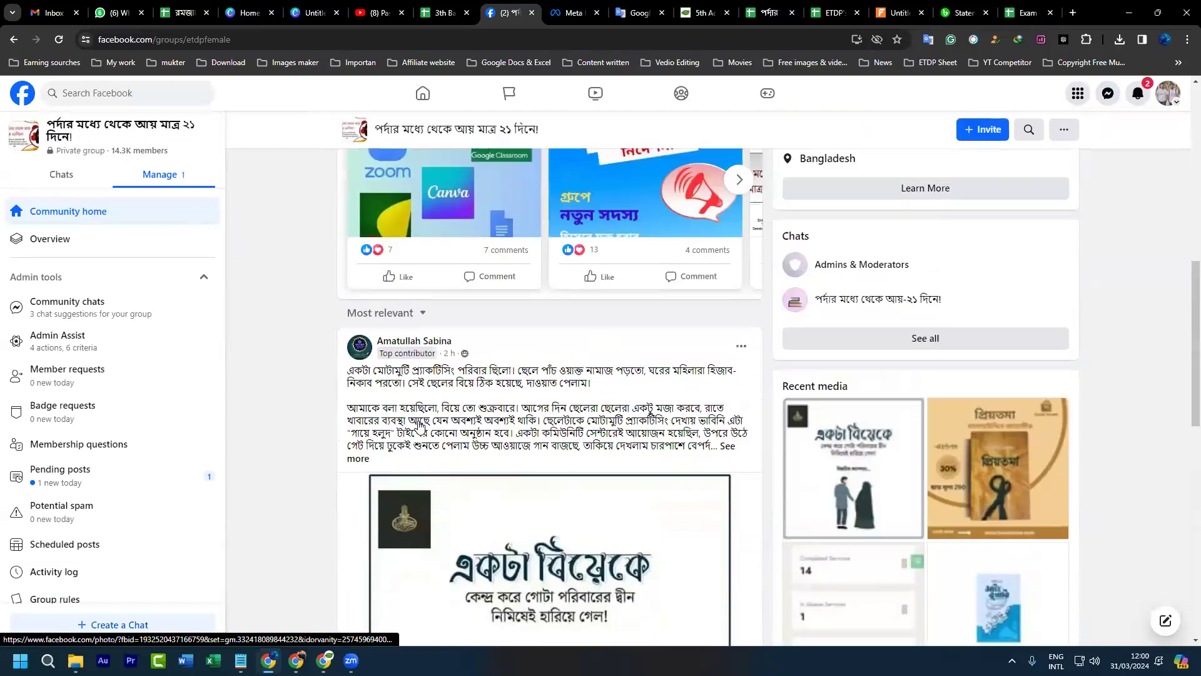
scroll(420, 427, up, 4)
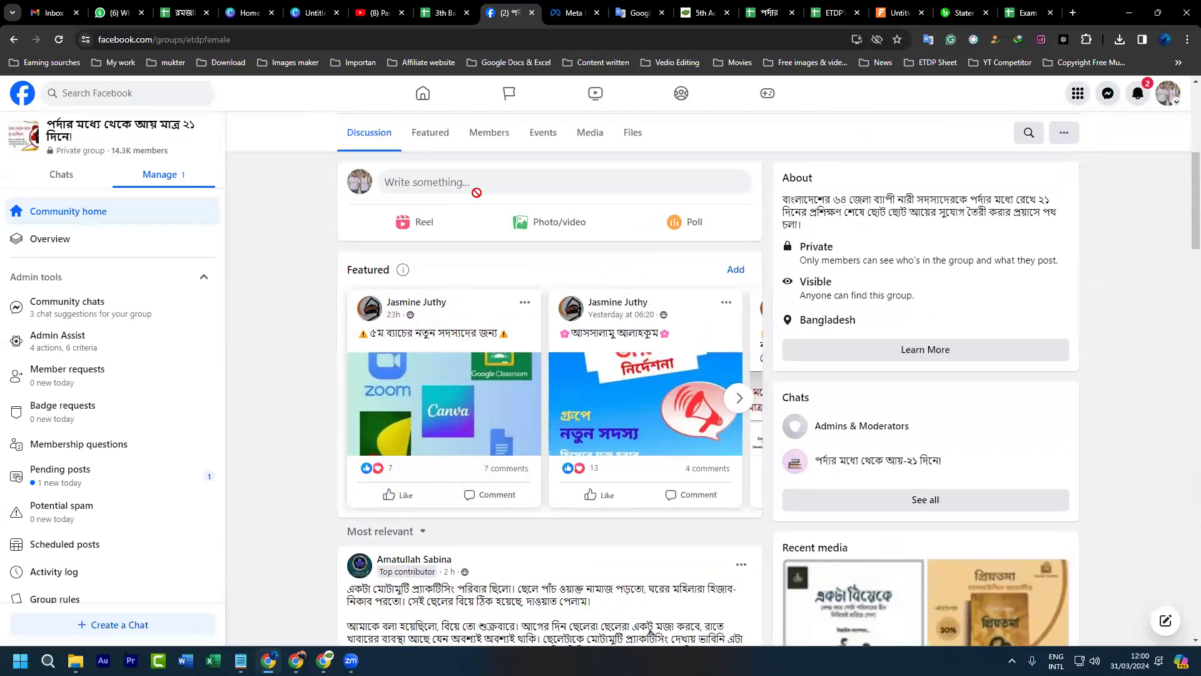
click(312, 13)
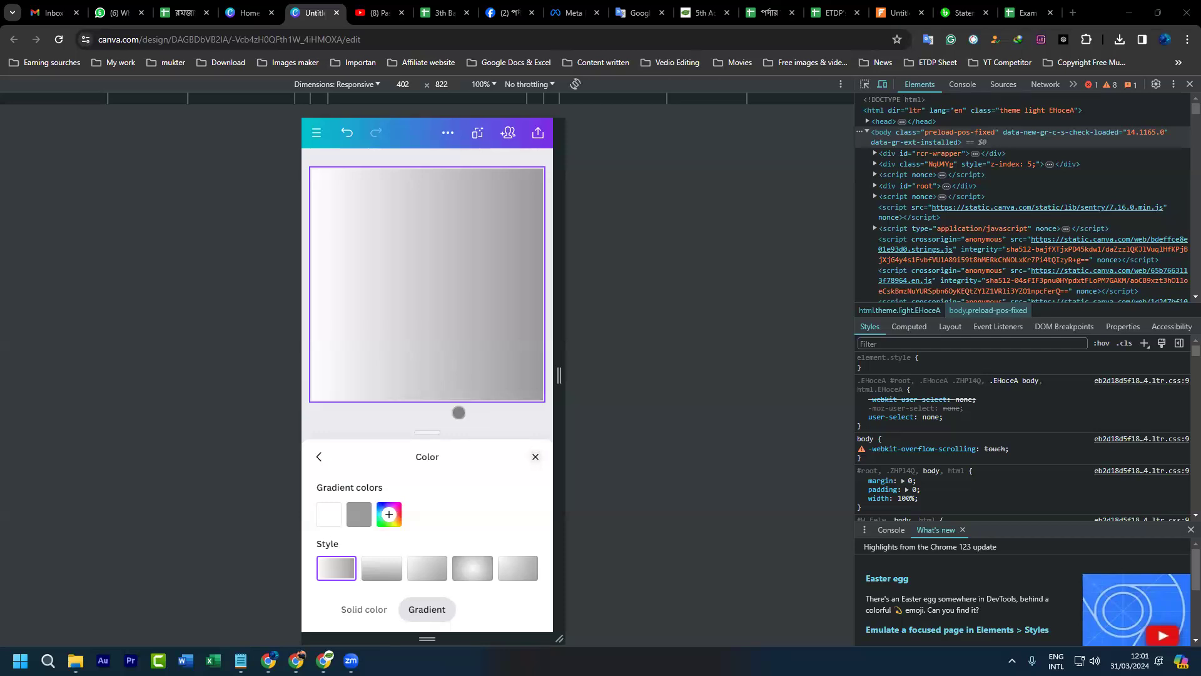
click(532, 457)
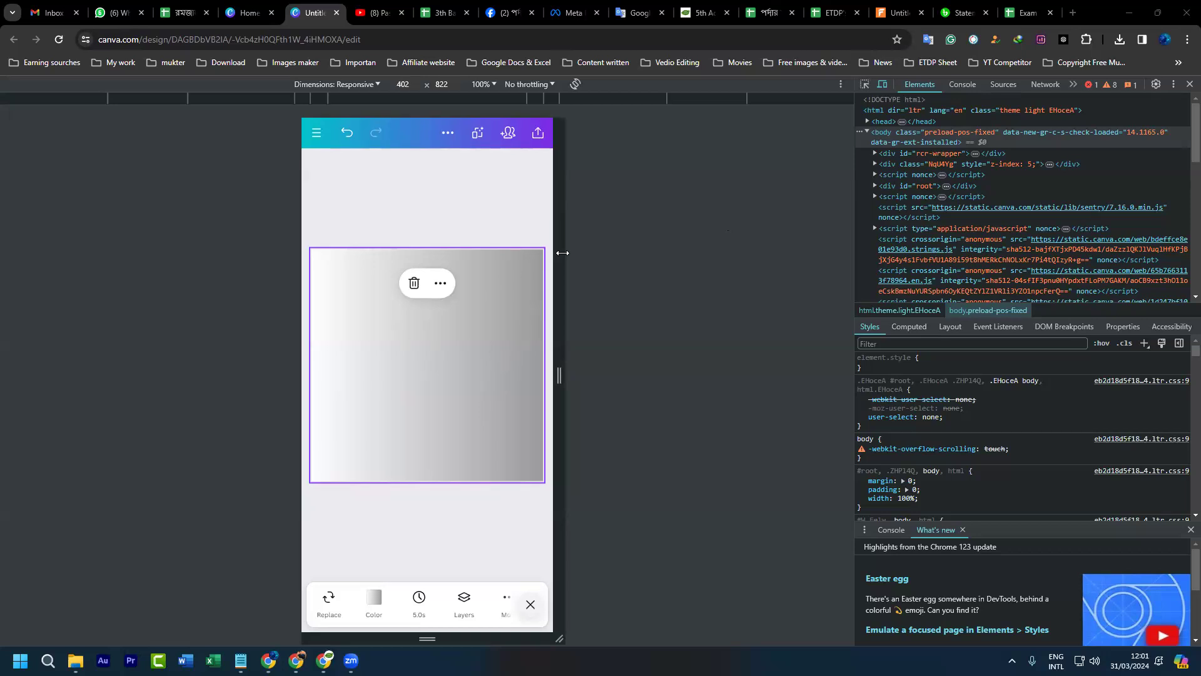
Step: Search Google for "facebook post size" in a new browser tab
click(1073, 13)
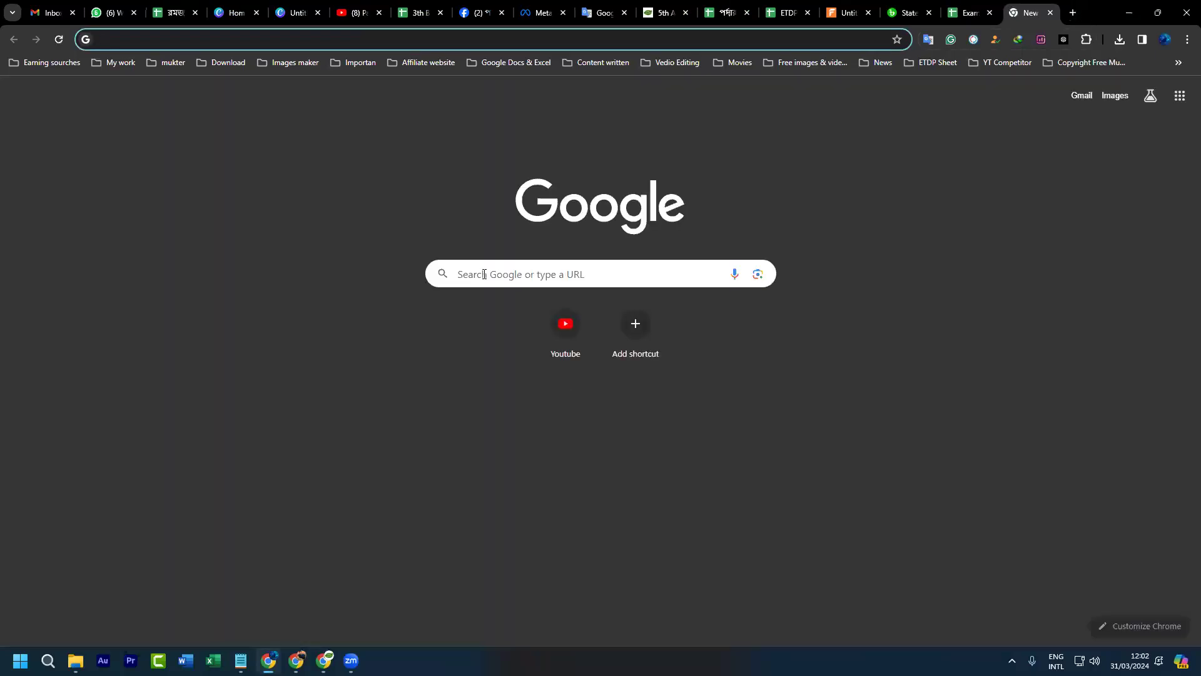
click(484, 274)
text(face)
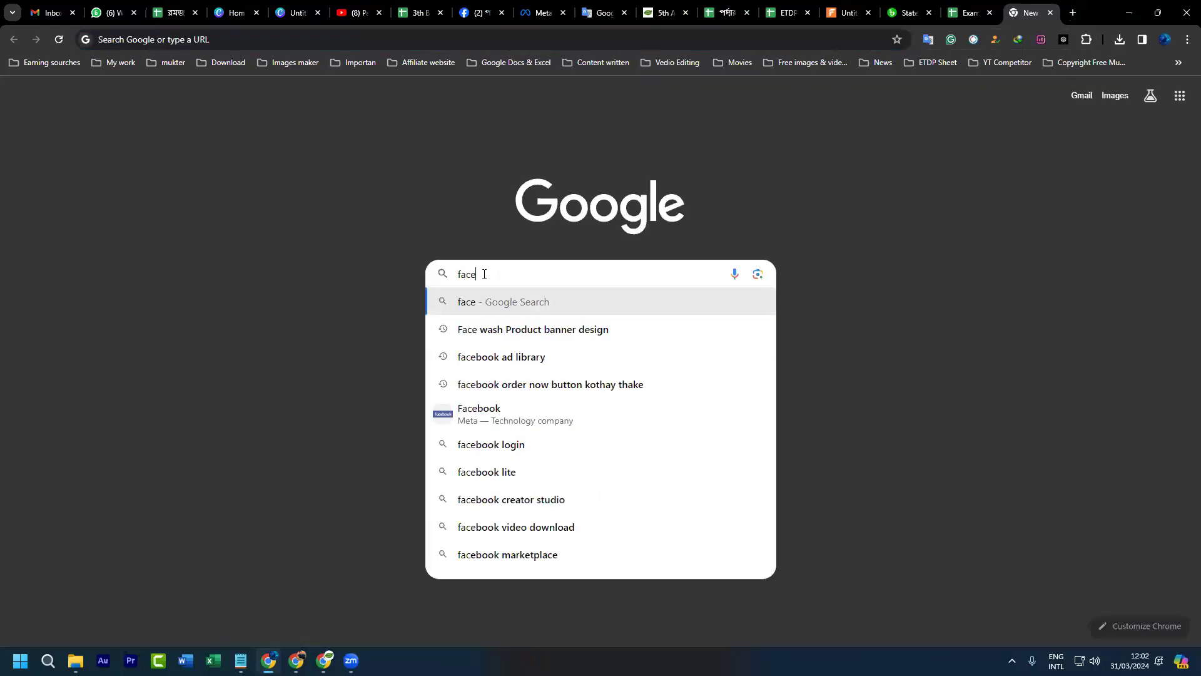
text(book pos)
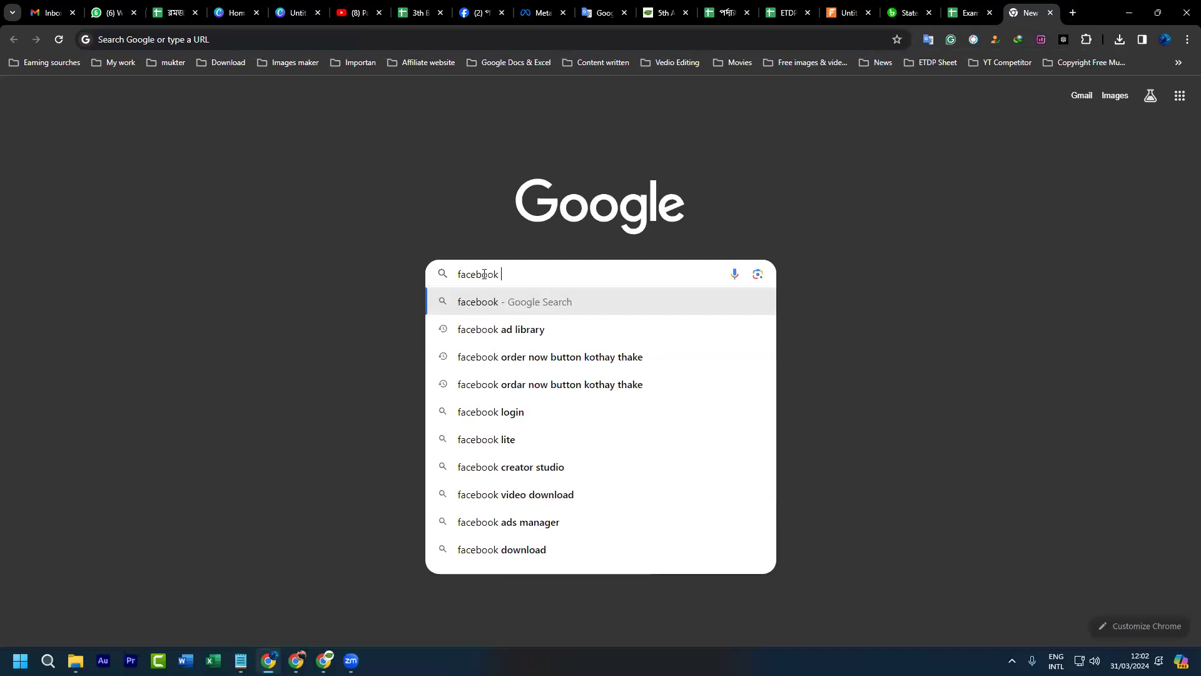
text(t d)
key(BackSpace)
key(Down)
key(Return)
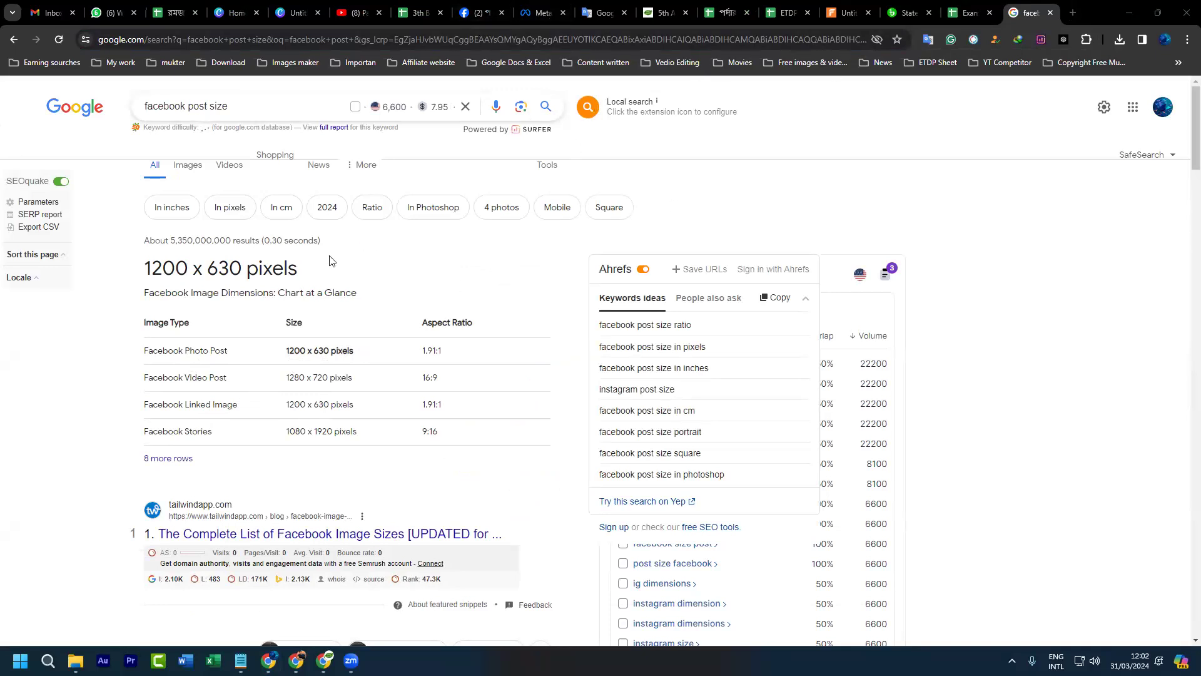
Step: Switch to the Passive Income BD YouTube channel and look over its webinar class videos
click(292, 13)
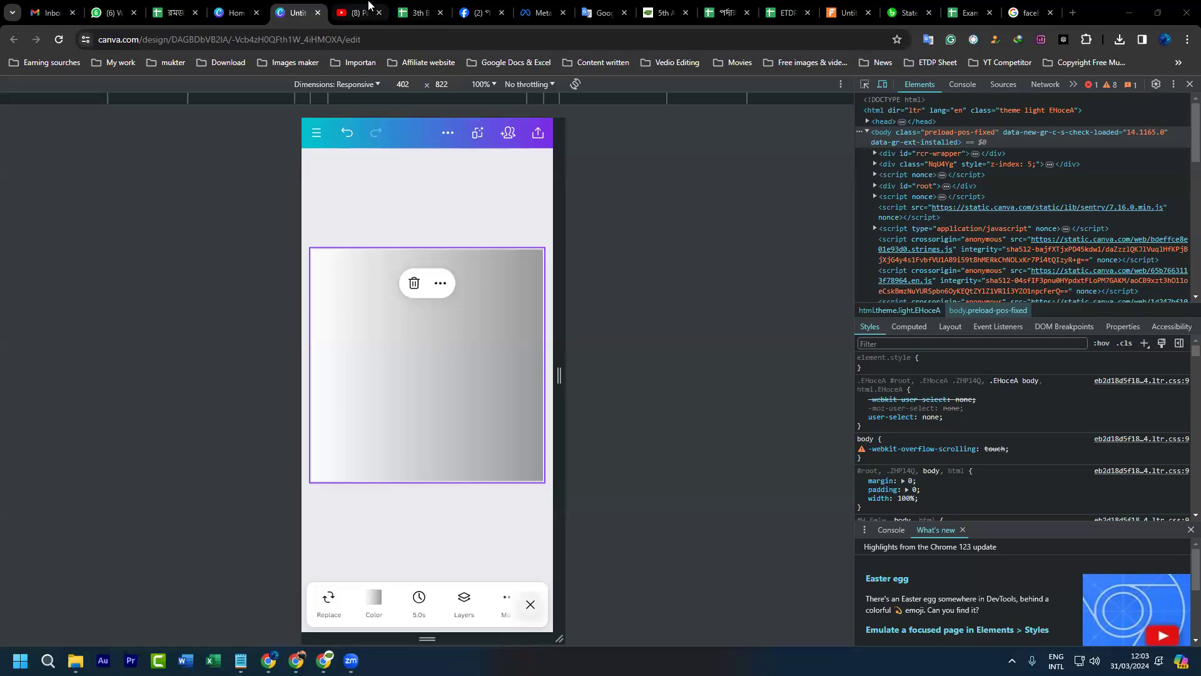
click(357, 12)
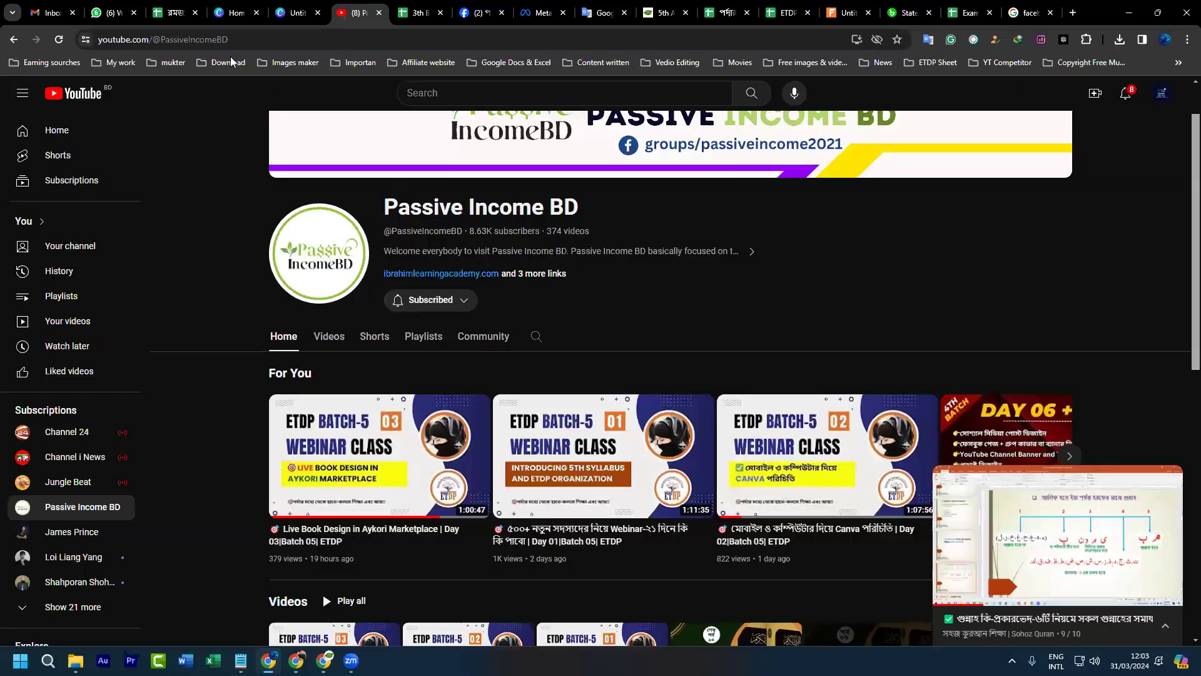
click(239, 39)
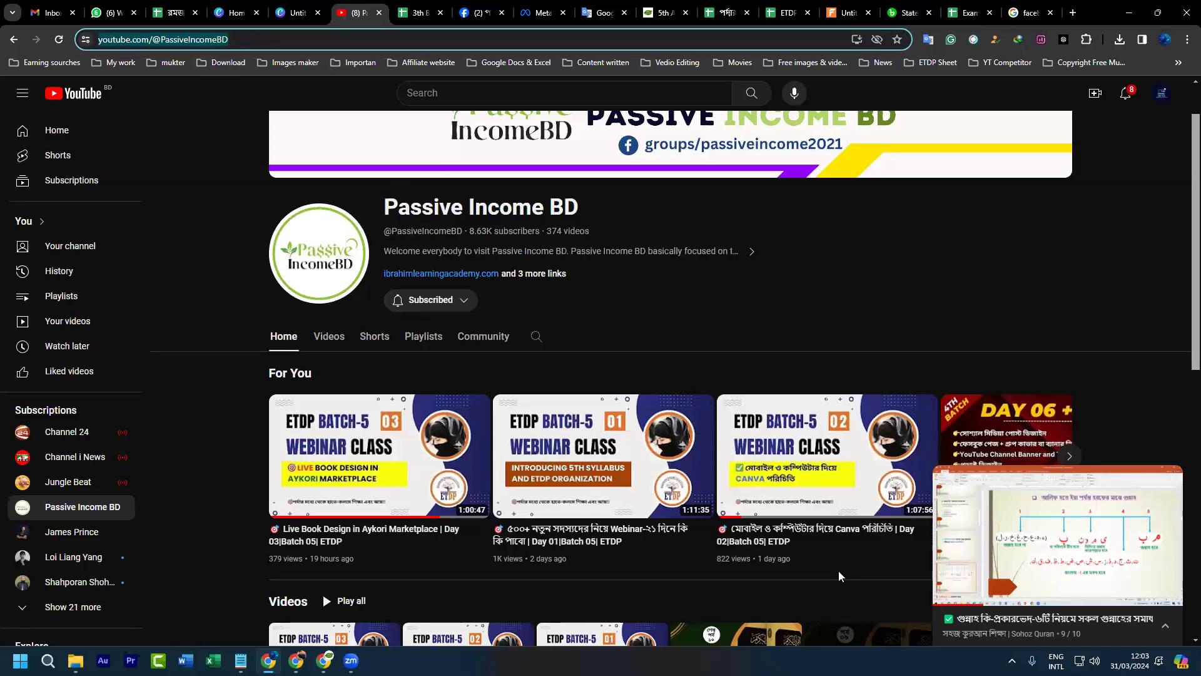
key(alt+Tab)
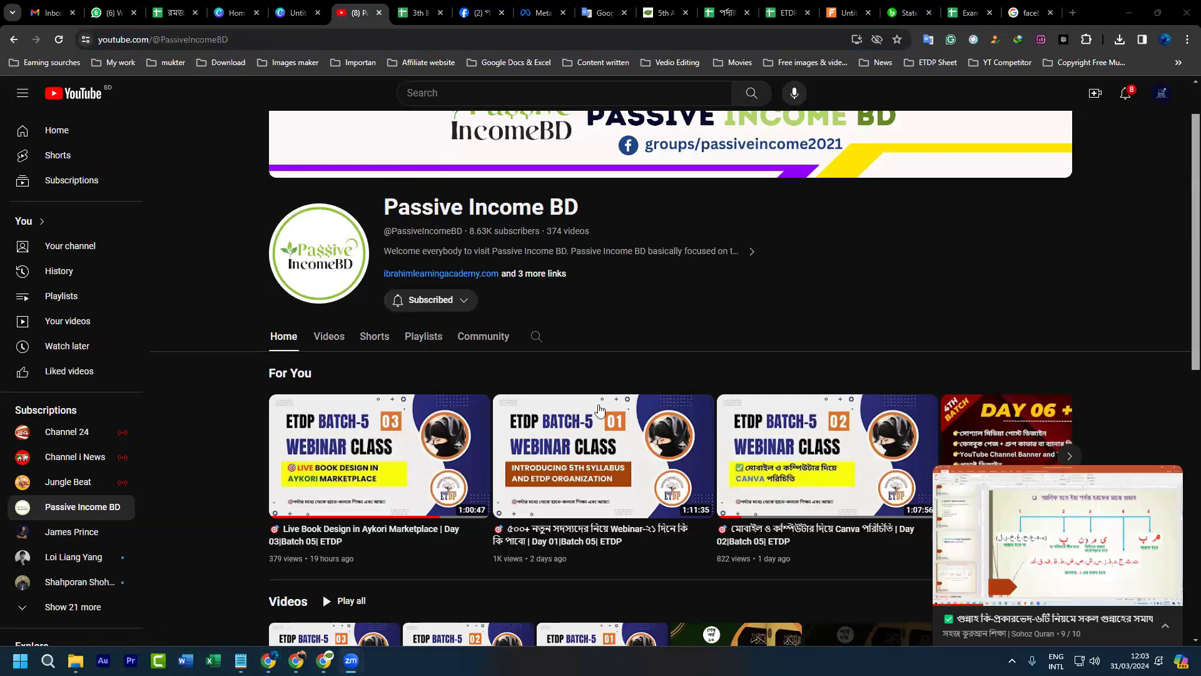
scroll(477, 436, down, 3)
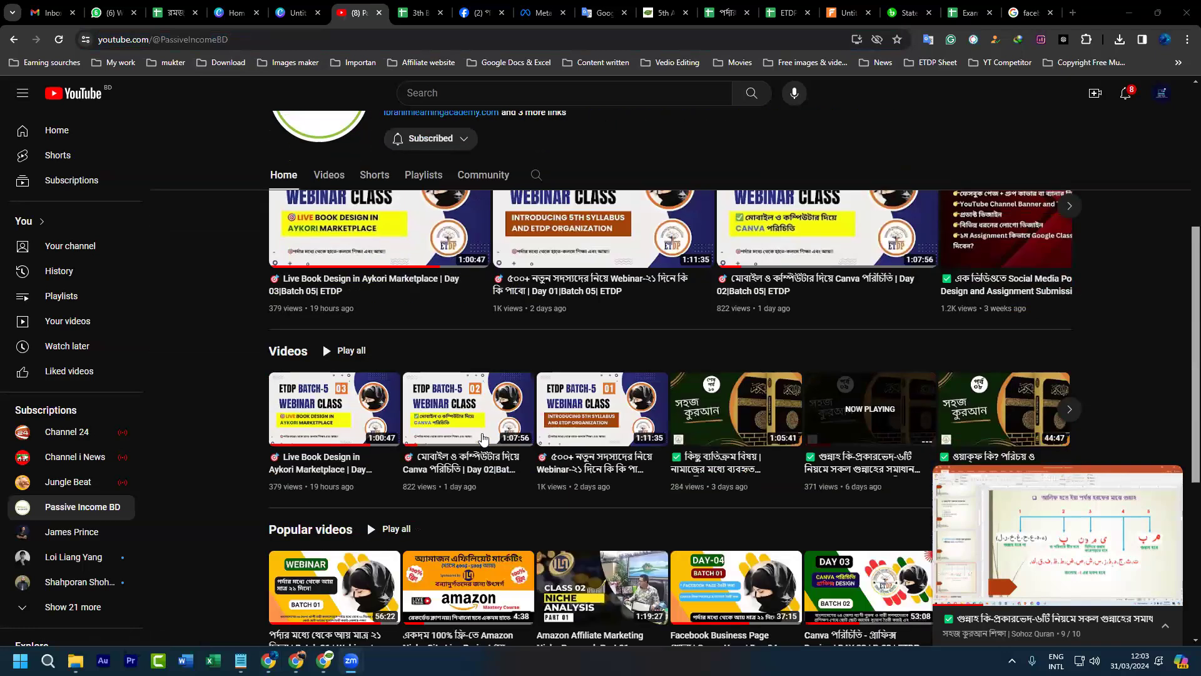
scroll(437, 369, up, 3)
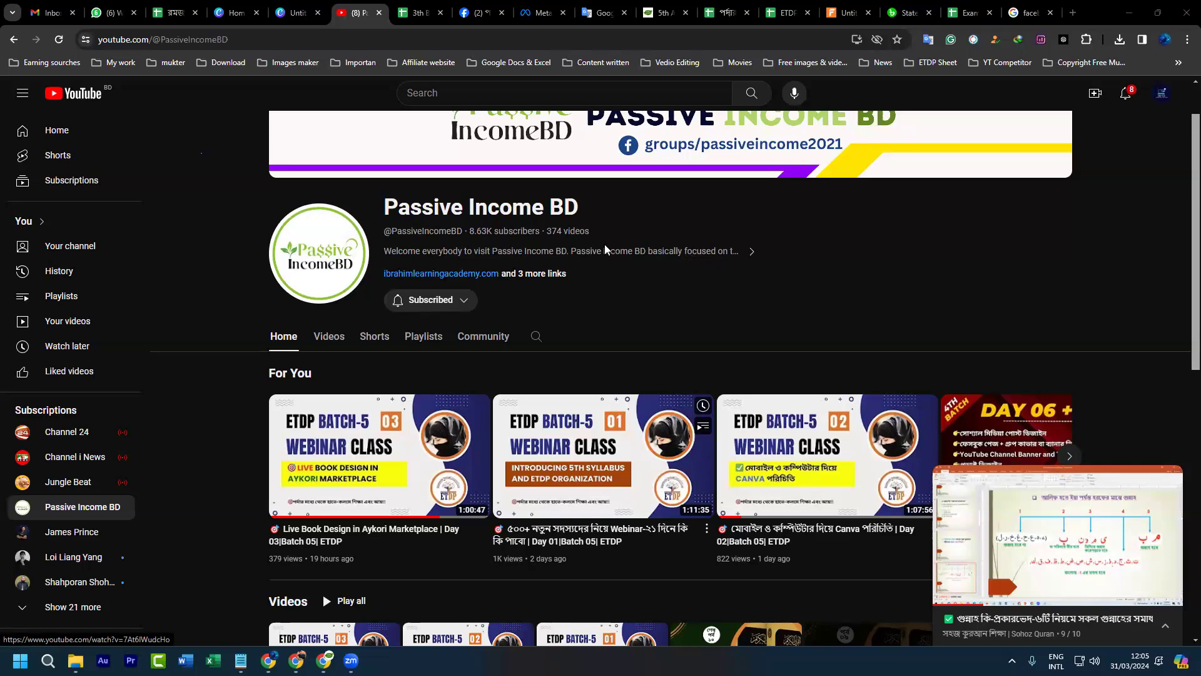
Step: Look through the recent posts in the Facebook group and return to the gradient design in Canva
click(476, 13)
scroll(450, 398, down, 8)
scroll(460, 401, up, 2)
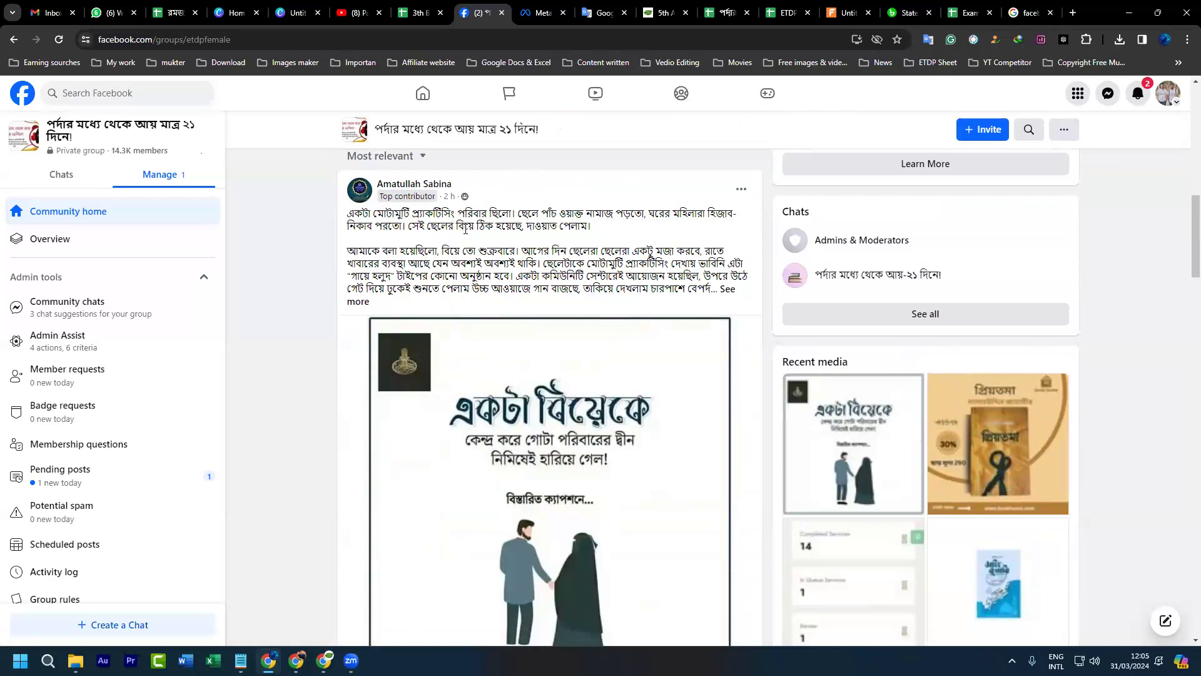
scroll(522, 309, down, 3)
scroll(525, 311, down, 2)
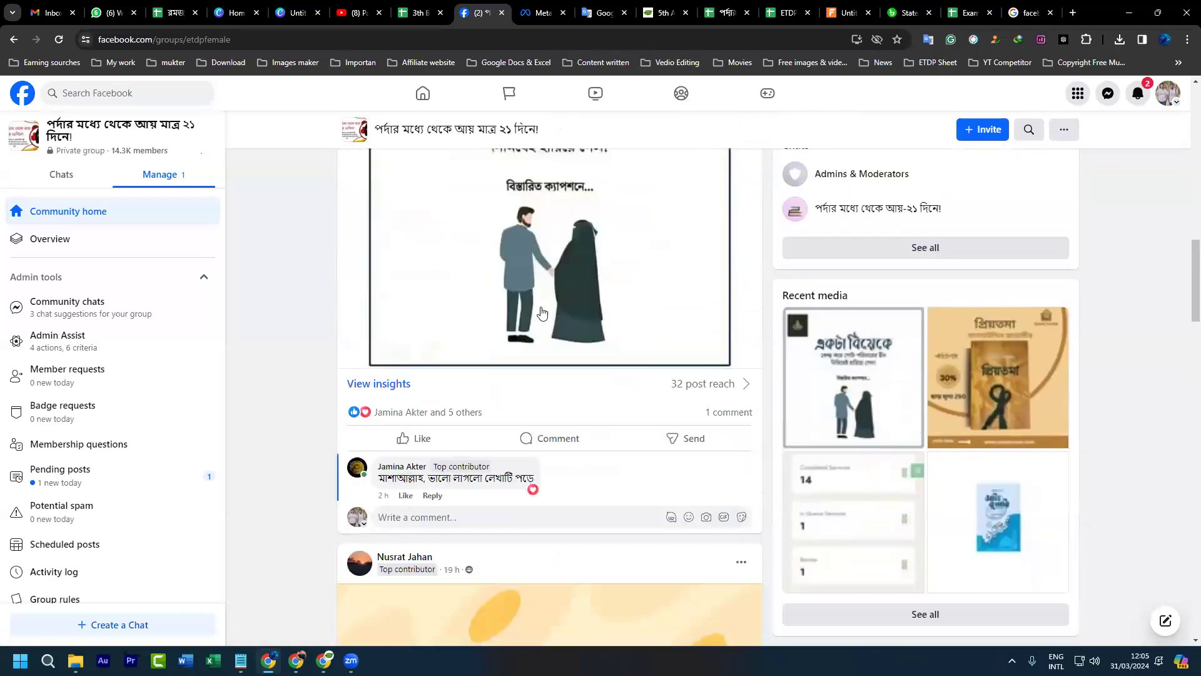
scroll(543, 356, down, 4)
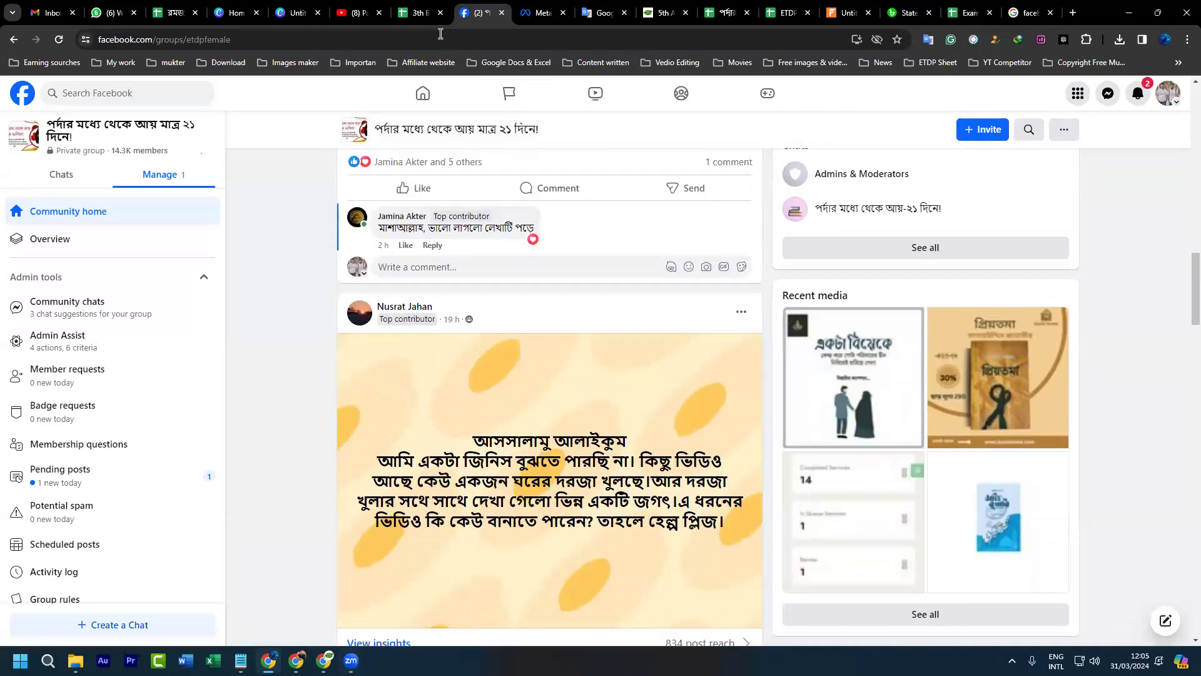
click(295, 13)
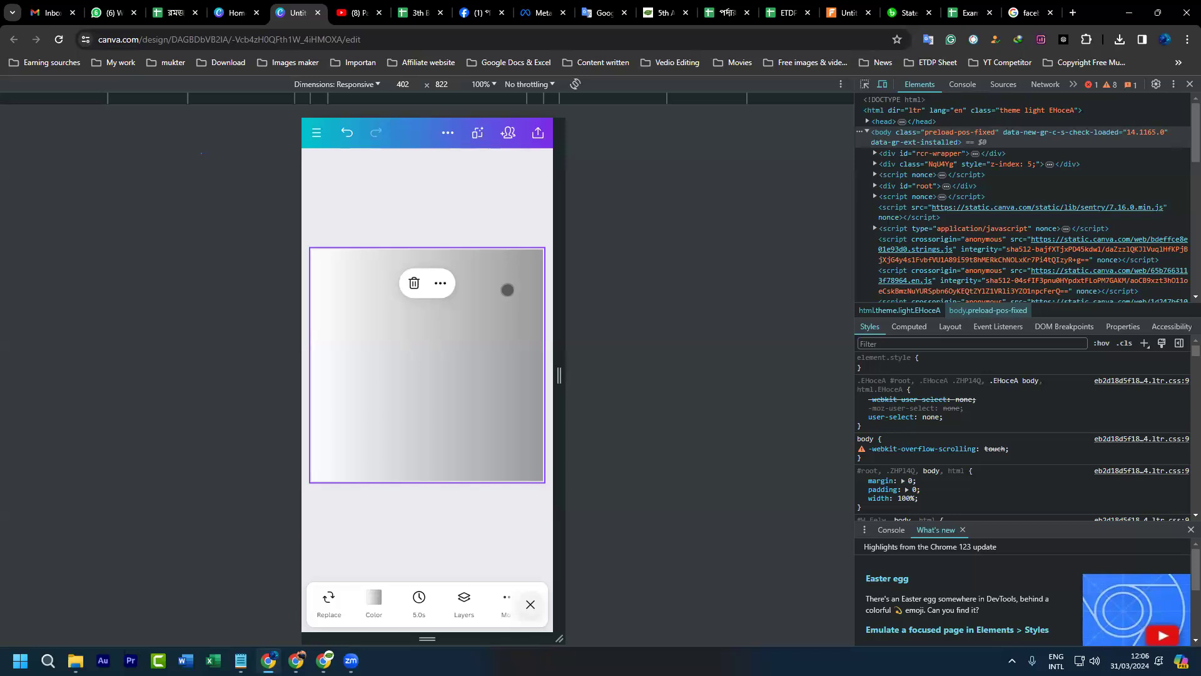
Step: Revisit the YouTube channel's ETDP Batch-5 class videos and go back to the Canva design
key(ctrl+Tab)
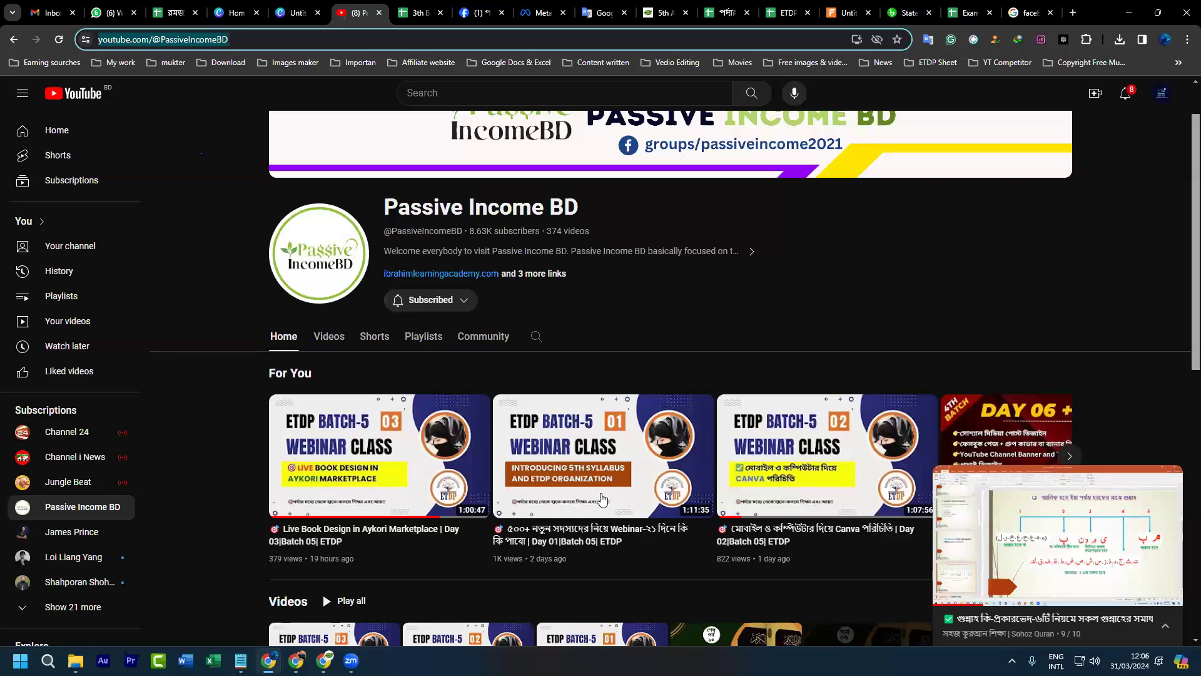
scroll(717, 475, down, 3)
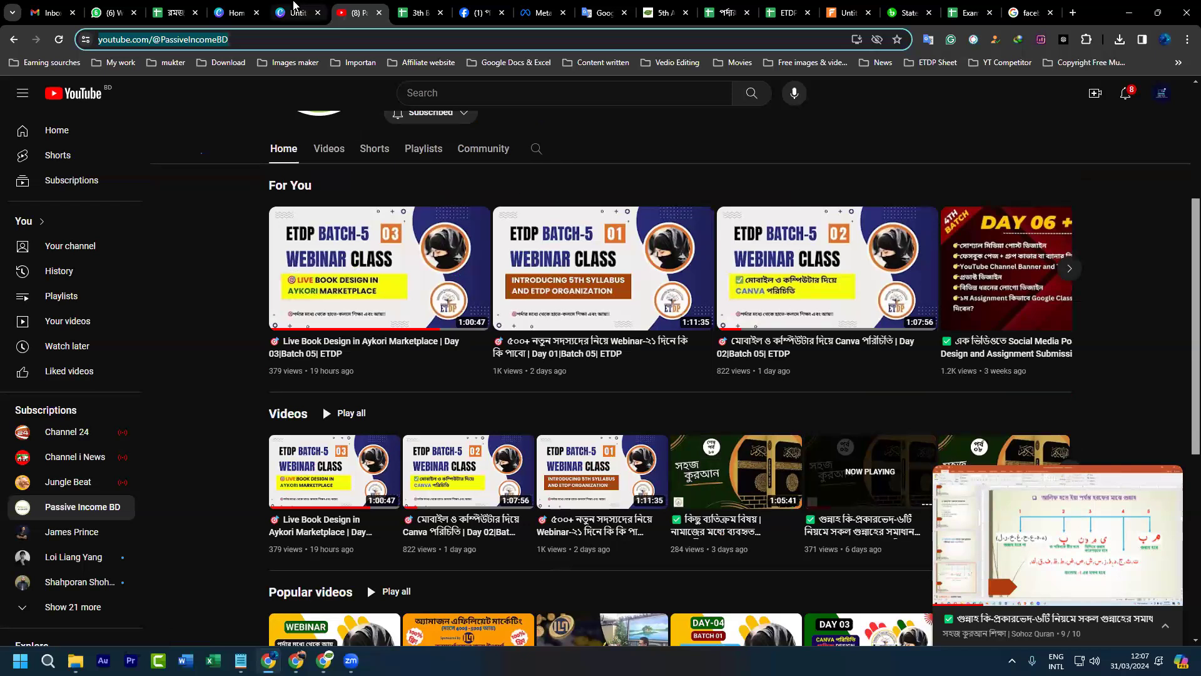
click(292, 7)
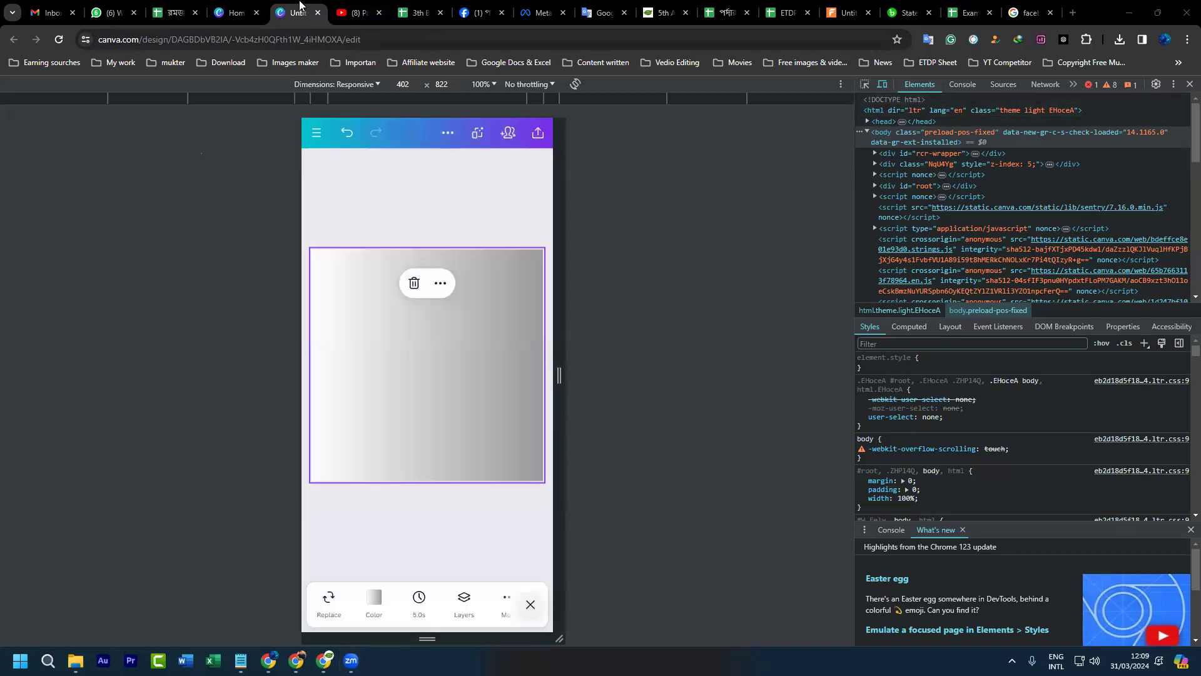
Step: Show the Canva home page in the mobile view using the browser's developer tools
click(236, 13)
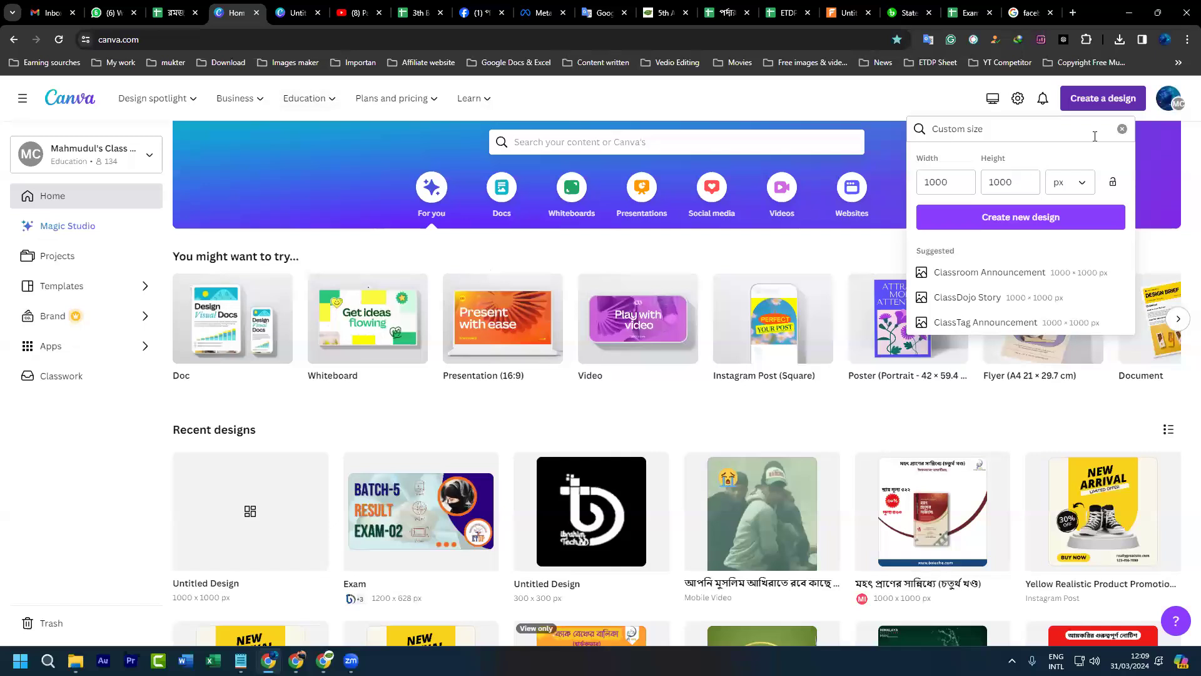
click(1186, 40)
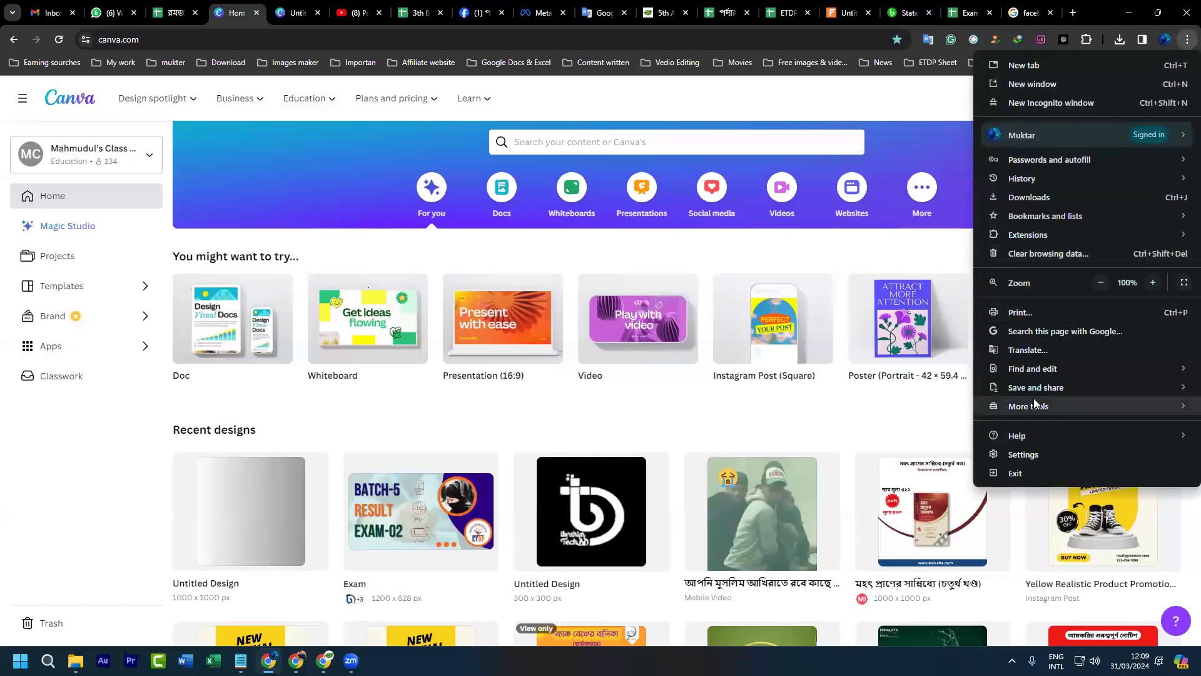
mouse_move(1007, 406)
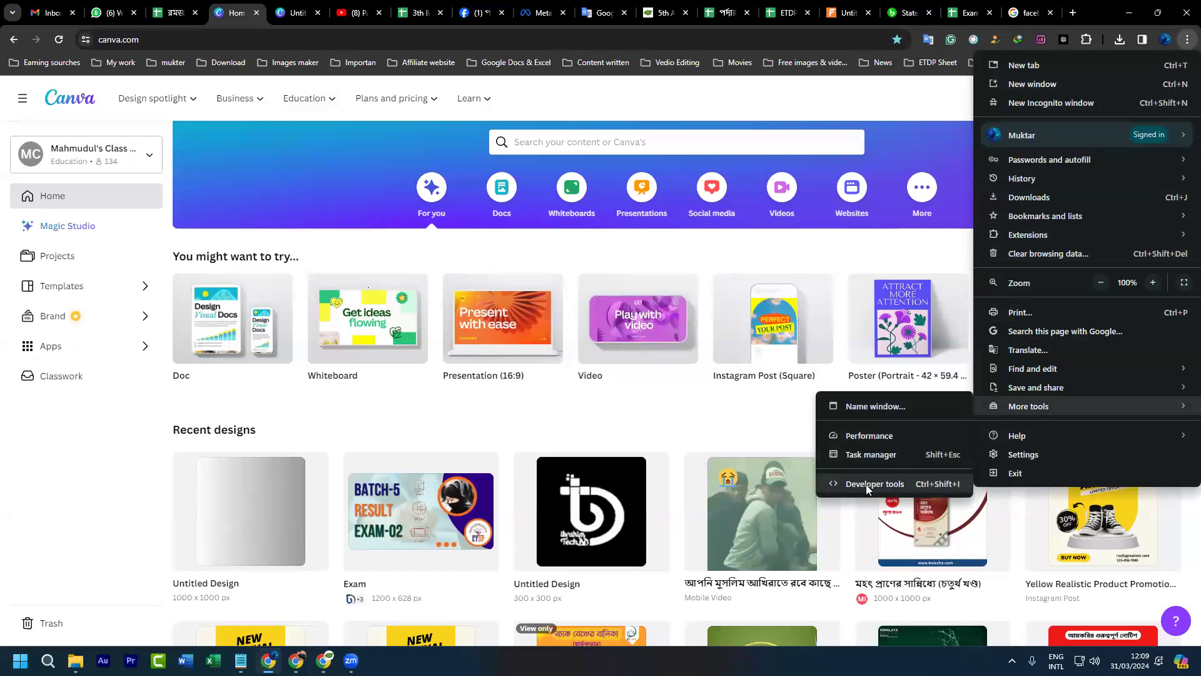
click(605, 421)
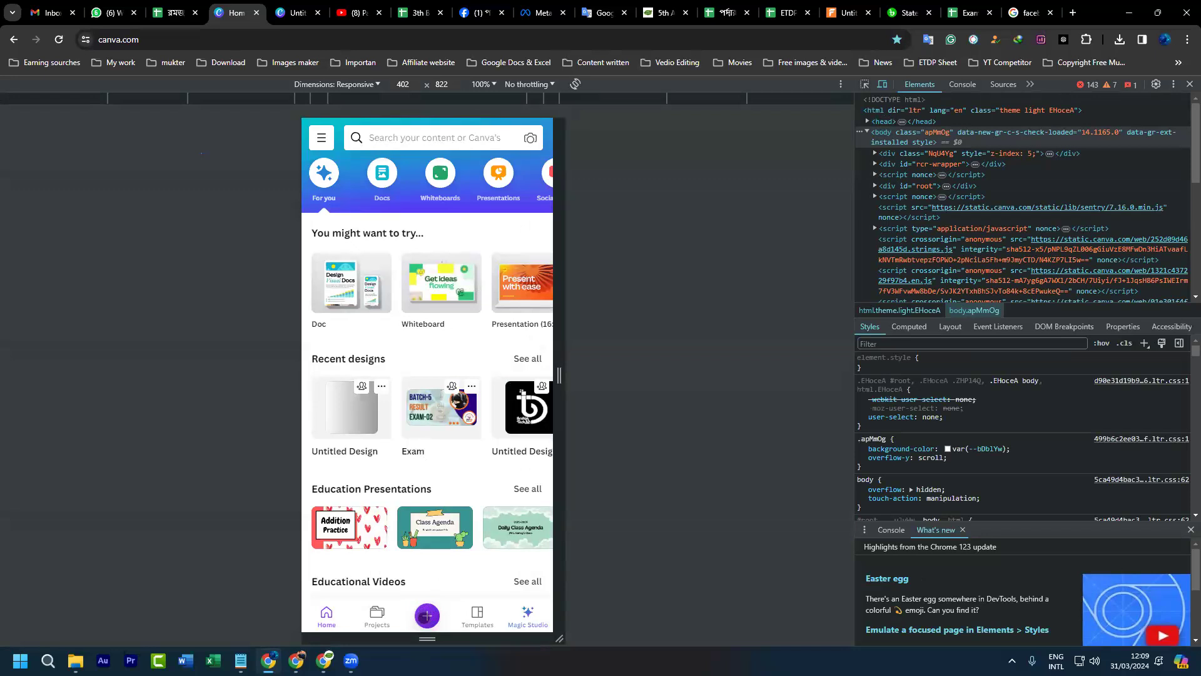
Step: Start a new custom-size design from the mobile home page and clear its width and height values
click(425, 617)
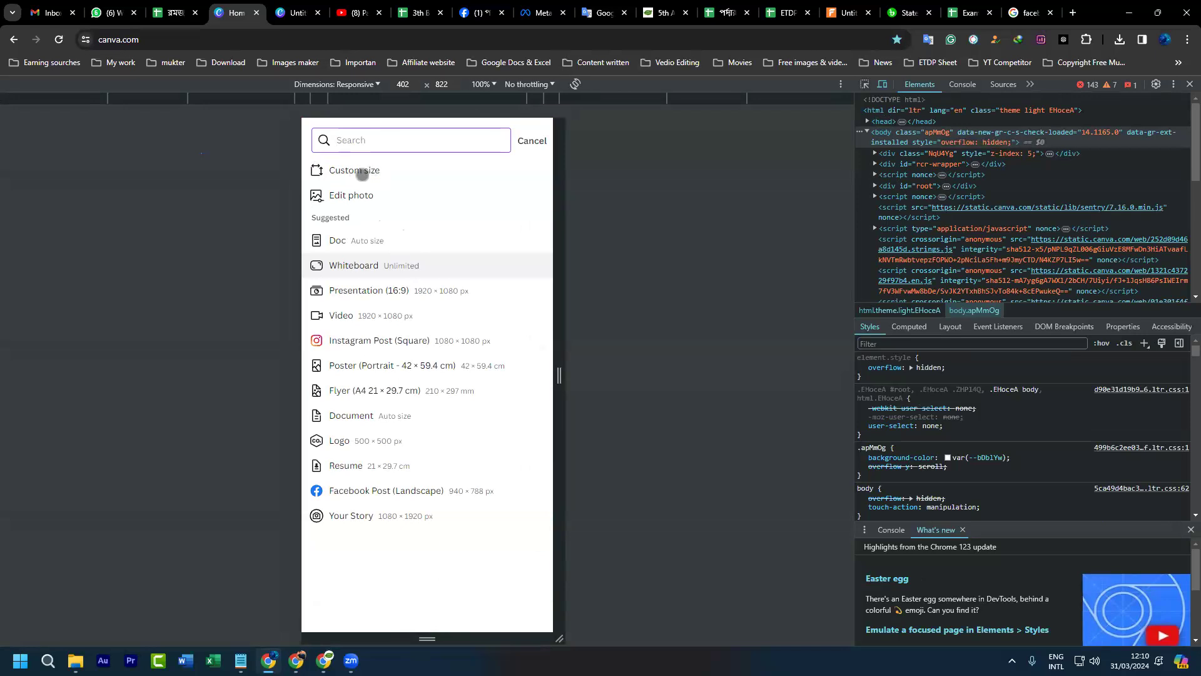
click(354, 171)
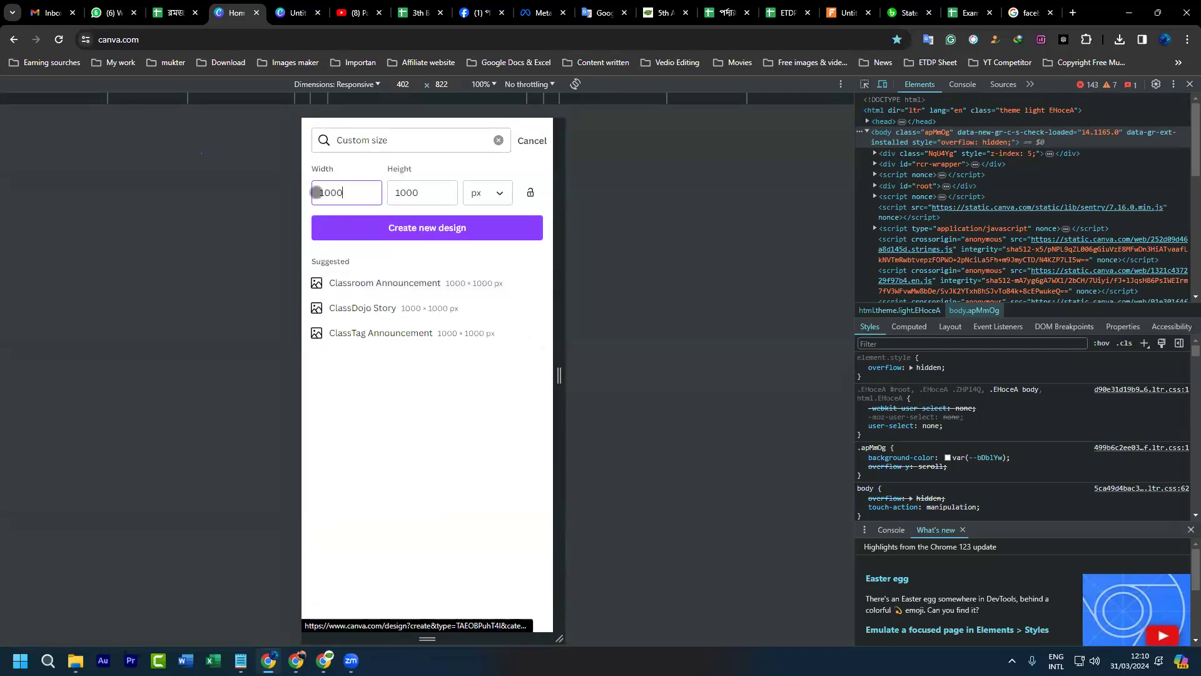
key(BackSpace)
key(BackSpace)
key(BackSpace)
key(BackSpace)
click(400, 193)
key(BackSpace)
key(BackSpace)
key(BackSpace)
key(BackSpace)
click(355, 192)
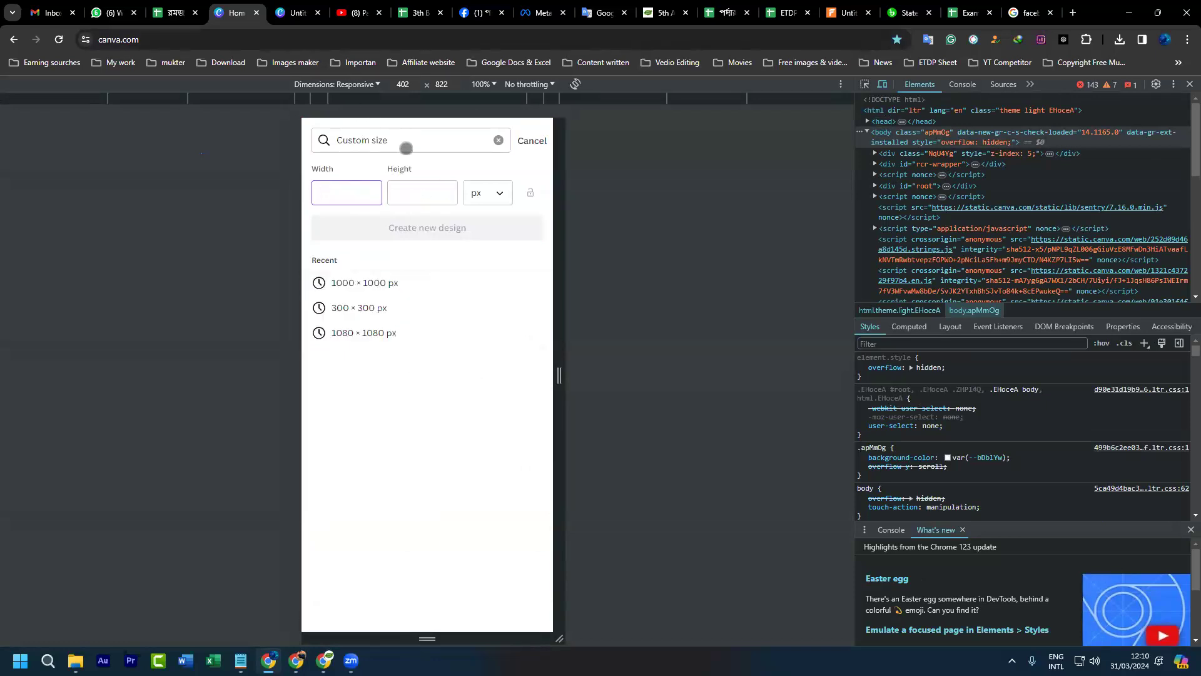